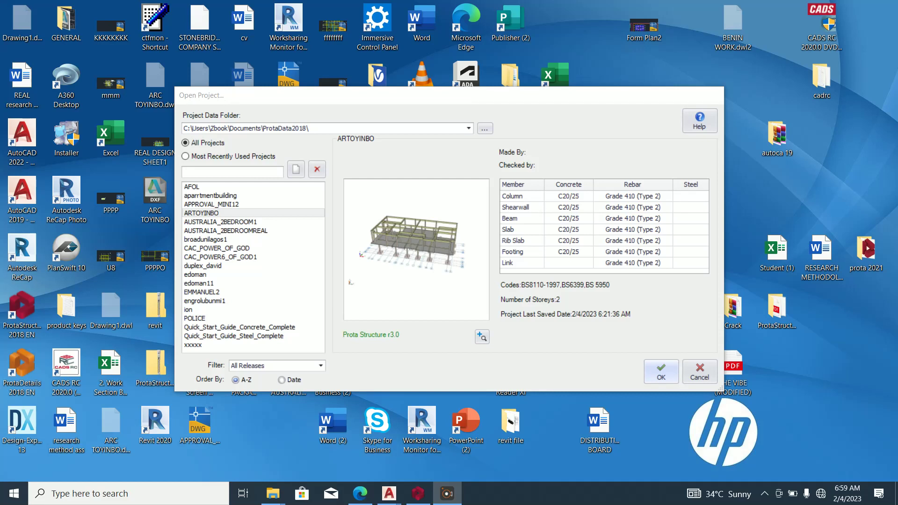
Create new project ARCHTOYINBO12 and import the UK (BS8110) settings template.
key("Return")
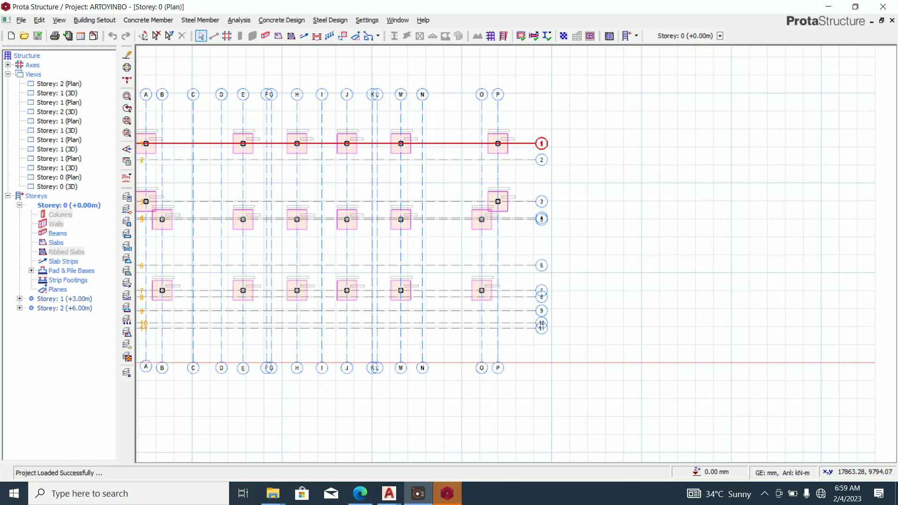
left_click(21, 19)
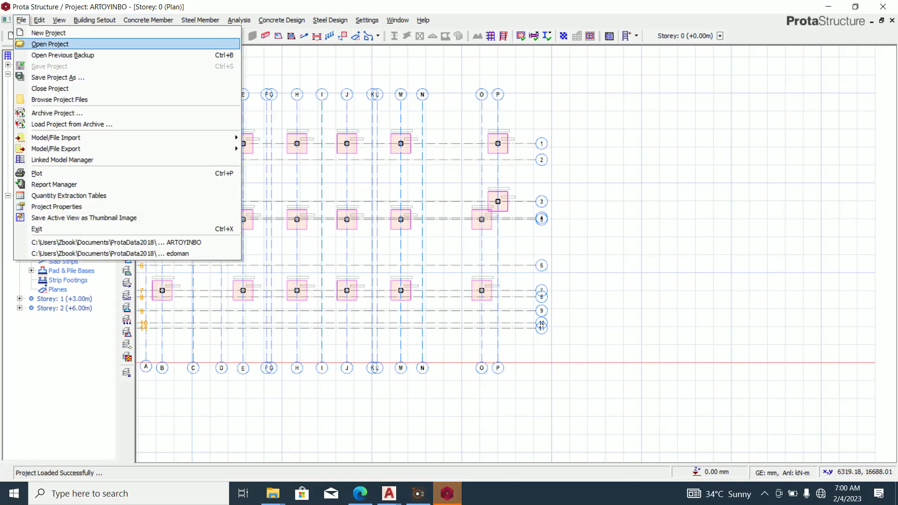
key("Return")
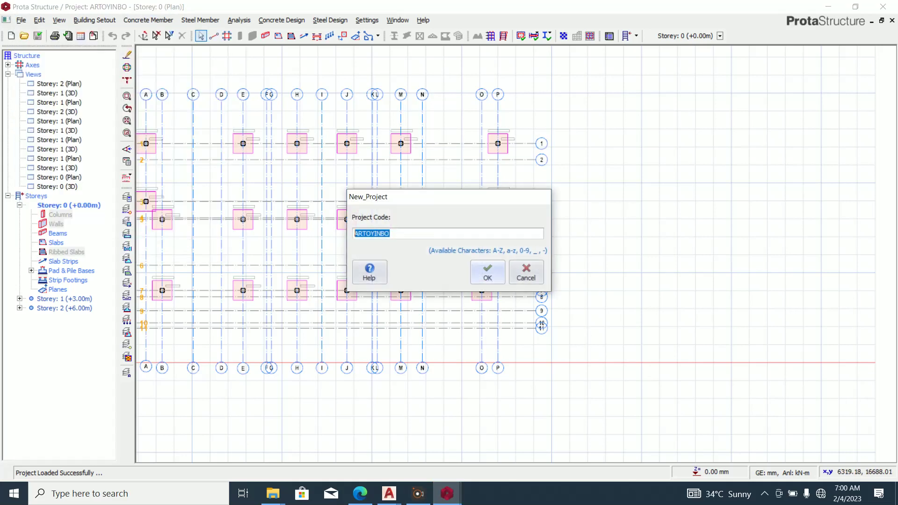
type("ARCHTOYINBO12")
key("Return")
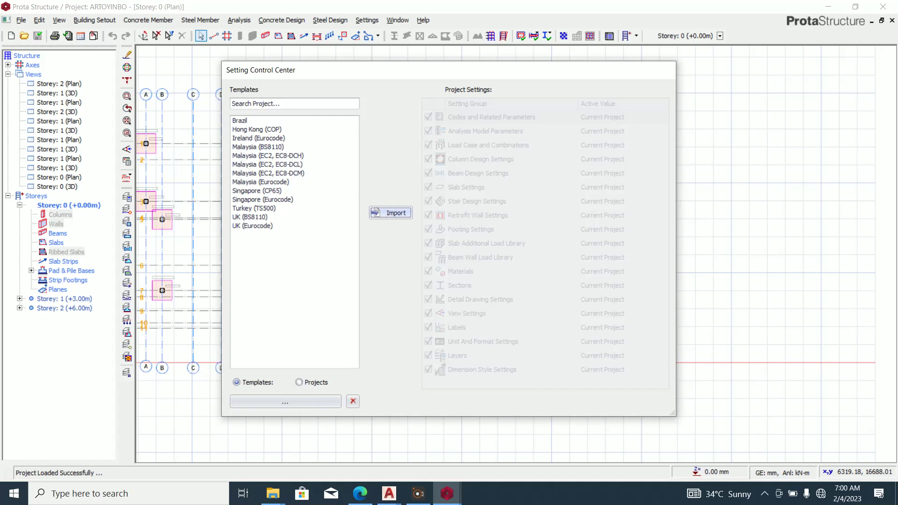
left_click(249, 217)
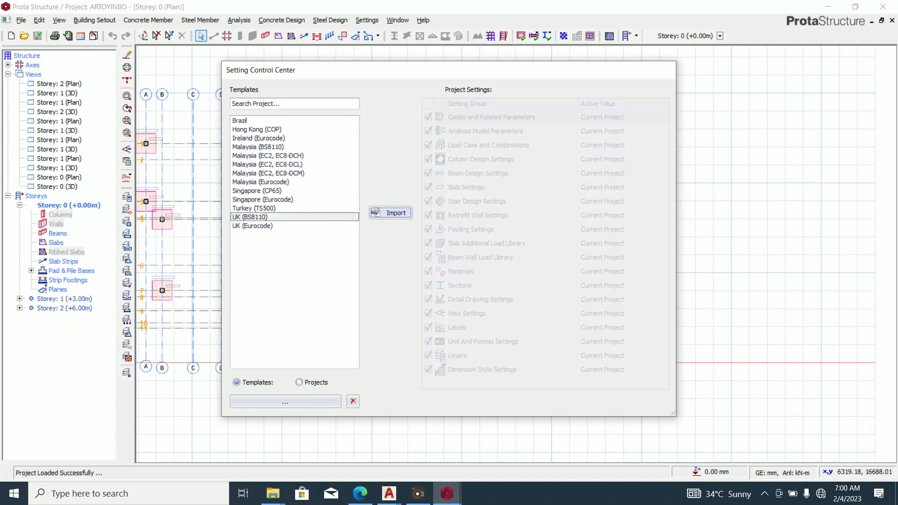
left_click(390, 213)
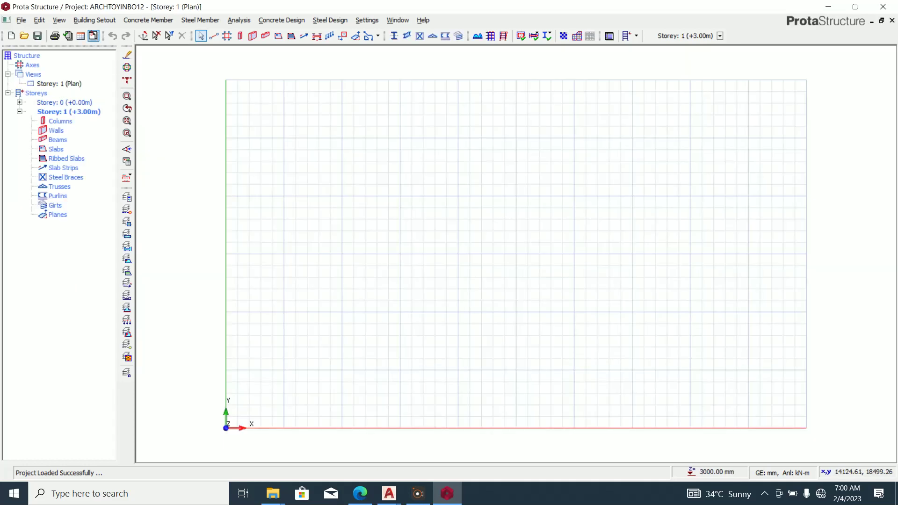
Load ARC TOYINBO.dxf as the reference drawing in millimetre units.
left_click(93, 36)
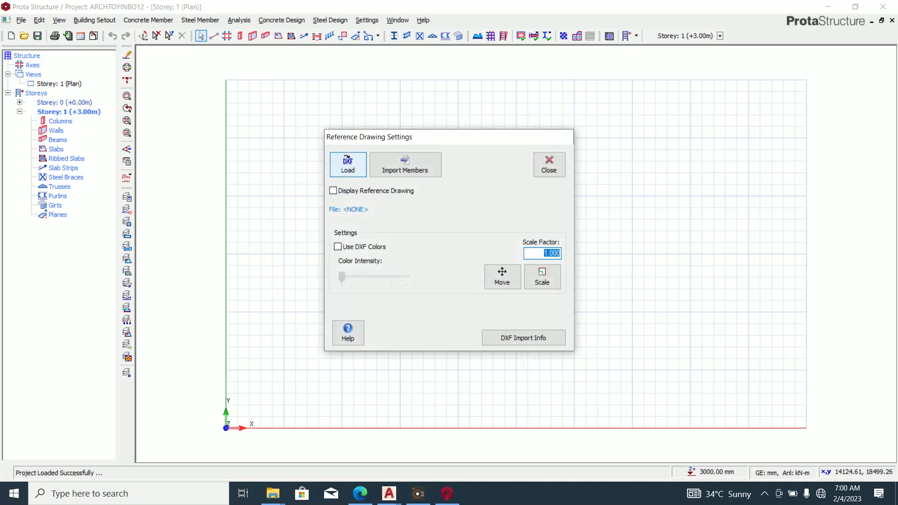
left_click(347, 164)
scroll(272, 158, "down", 3)
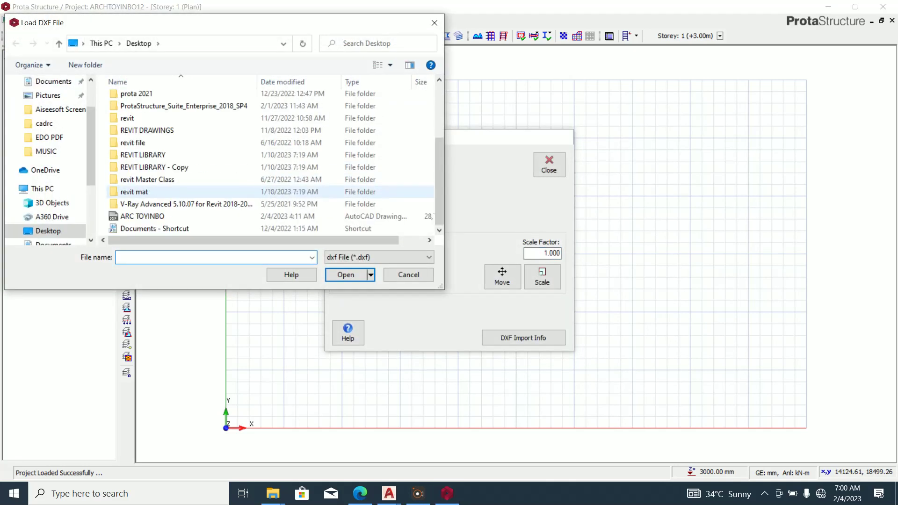
left_click(149, 216)
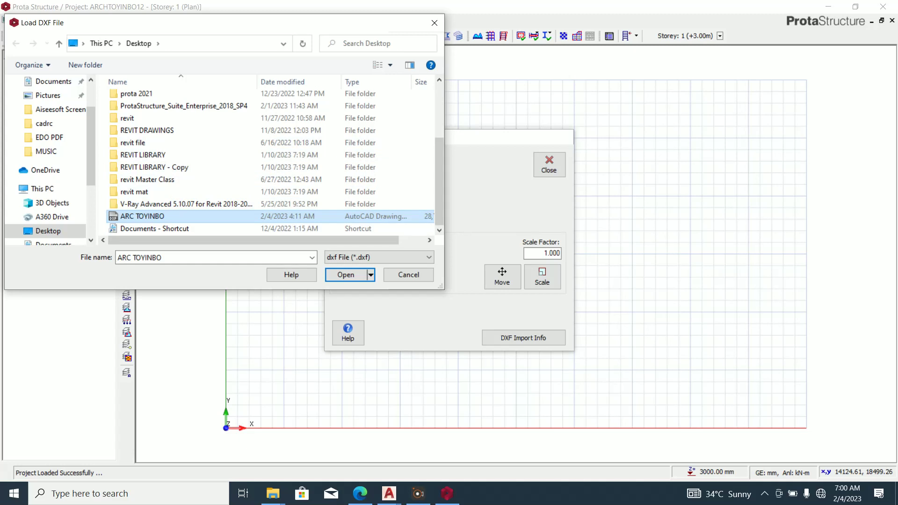
left_click(345, 274)
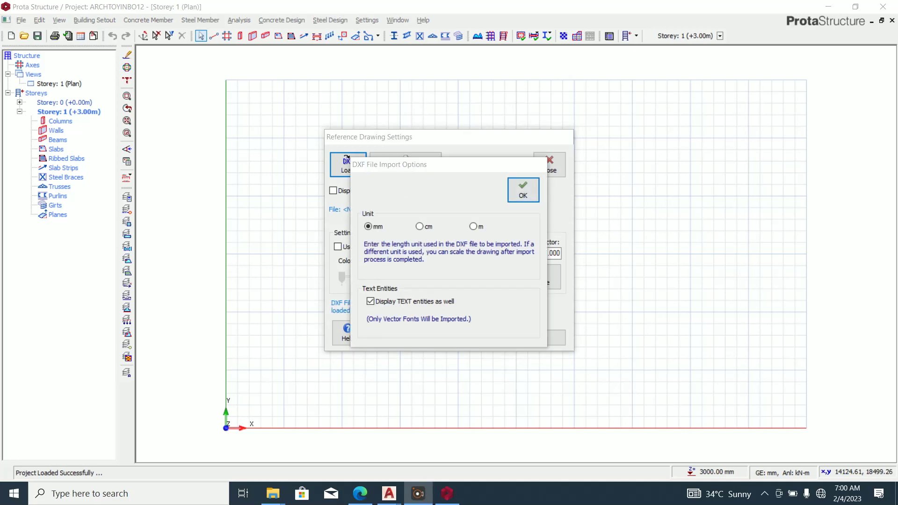
left_click(522, 190)
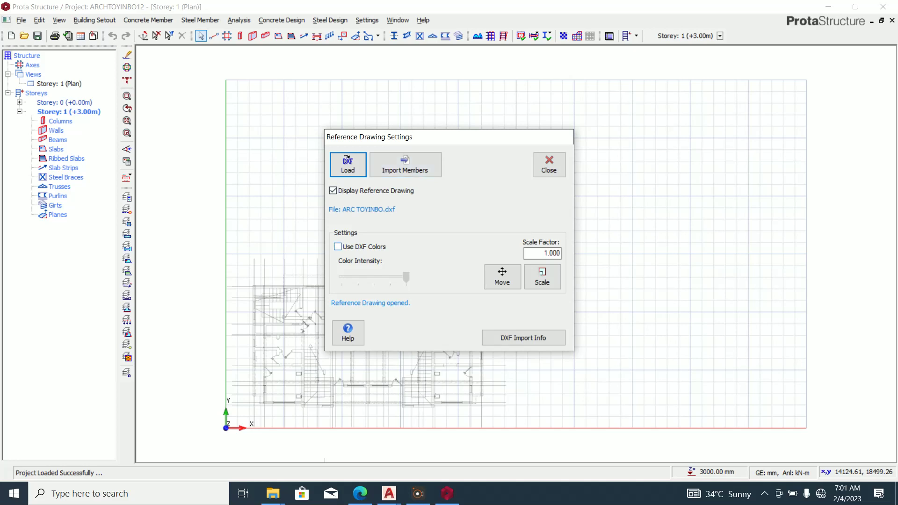
Show the drawing in its DXF colours and enable axis import in the member import options.
left_click(337, 246)
left_click(338, 247)
left_click(338, 246)
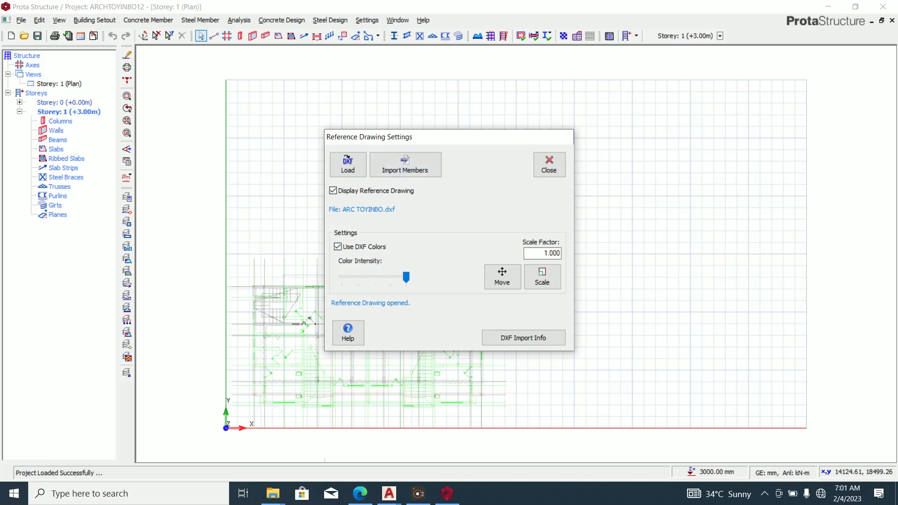
left_click(405, 165)
left_click(286, 211)
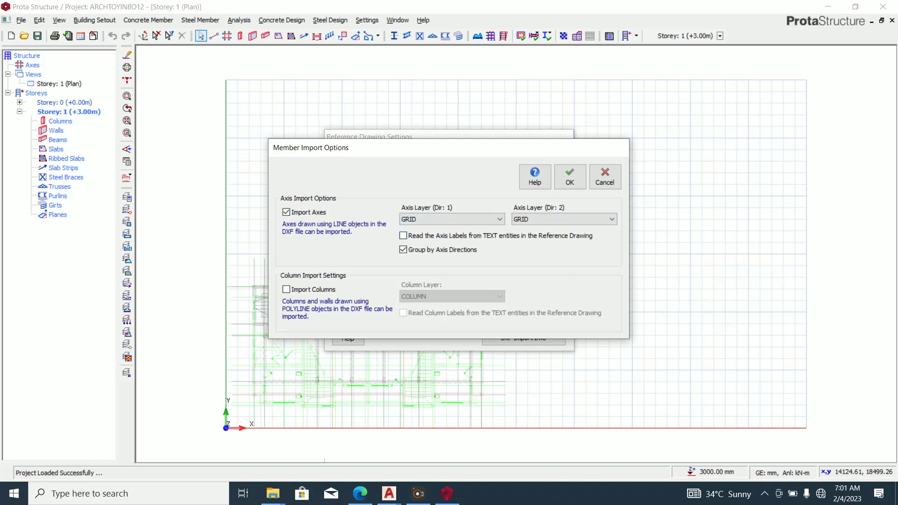
Import axes and columns from the drawing, making the skewed axes orthogonal.
left_click(286, 289)
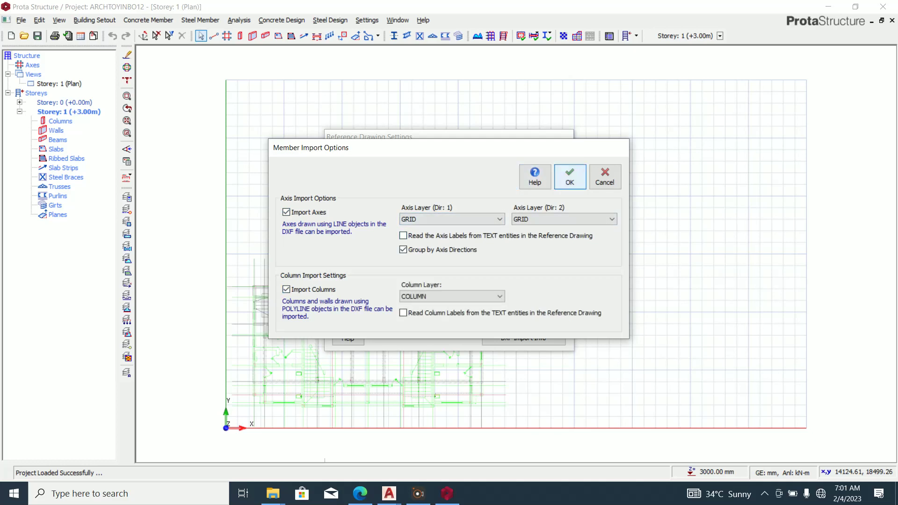
left_click(569, 176)
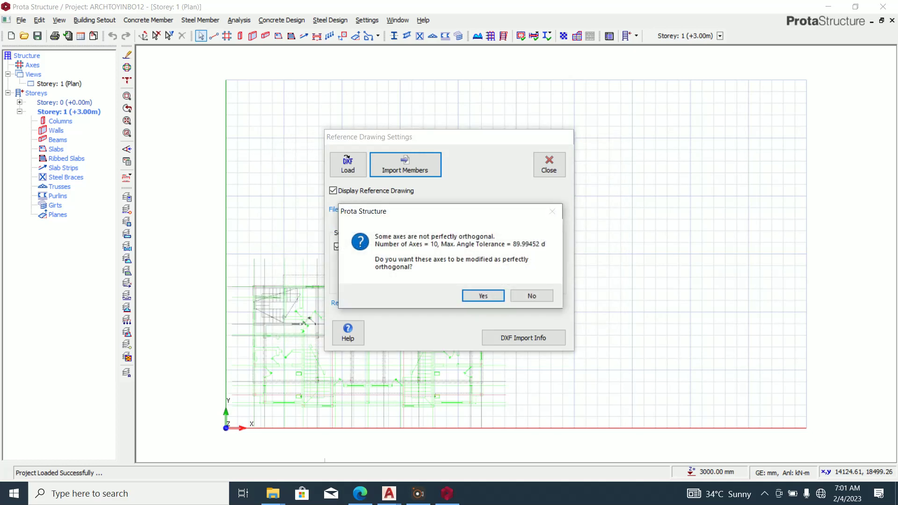
key("Return")
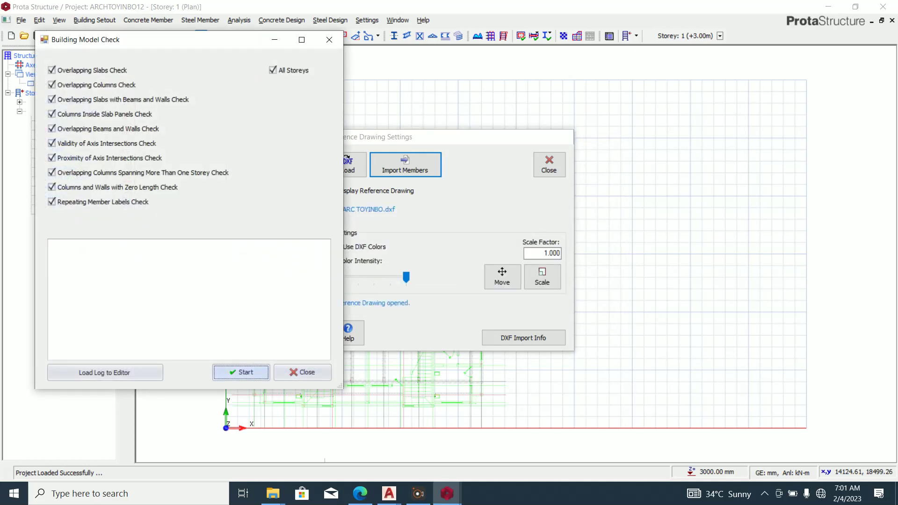
left_click(303, 373)
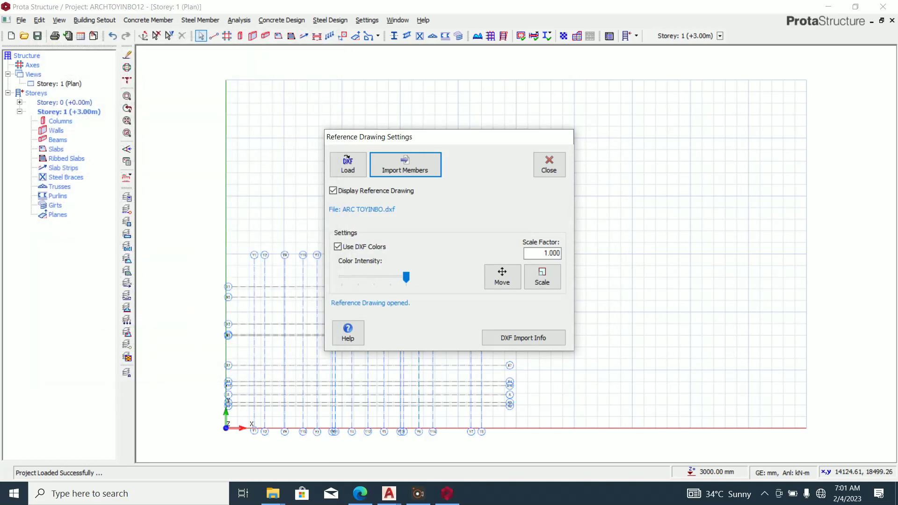
left_click(549, 164)
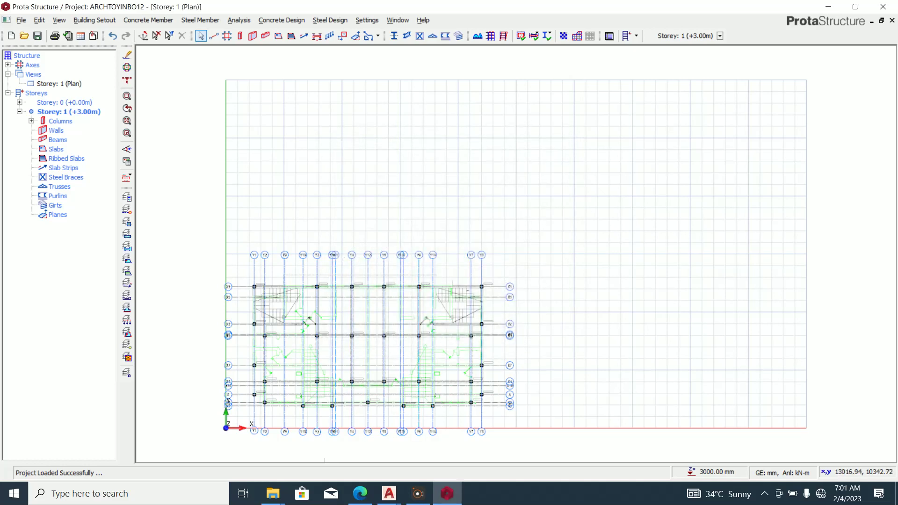
Expand the Storey 1 column list and select the imported columns.
scroll(509, 254, "down", 4)
scroll(421, 290, "up", 10)
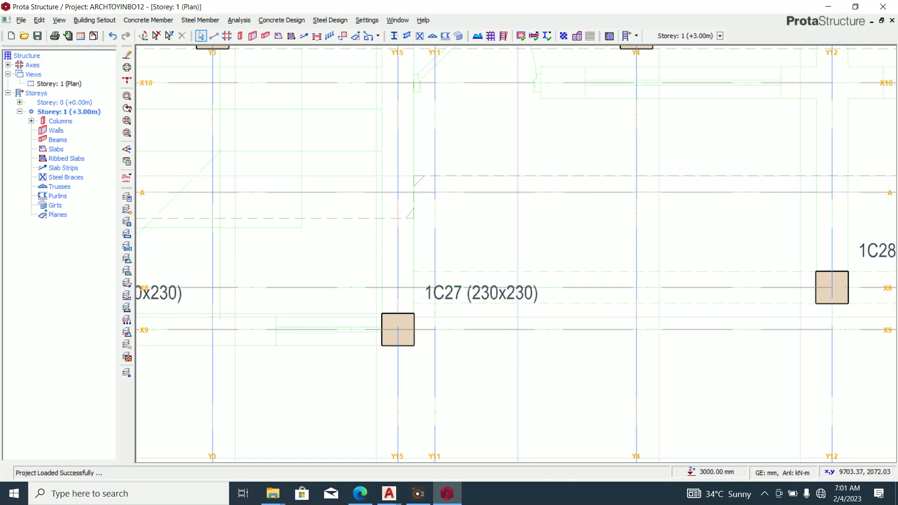
scroll(435, 327, "down", 5)
scroll(411, 411, "down", 2)
scroll(331, 237, "up", 10)
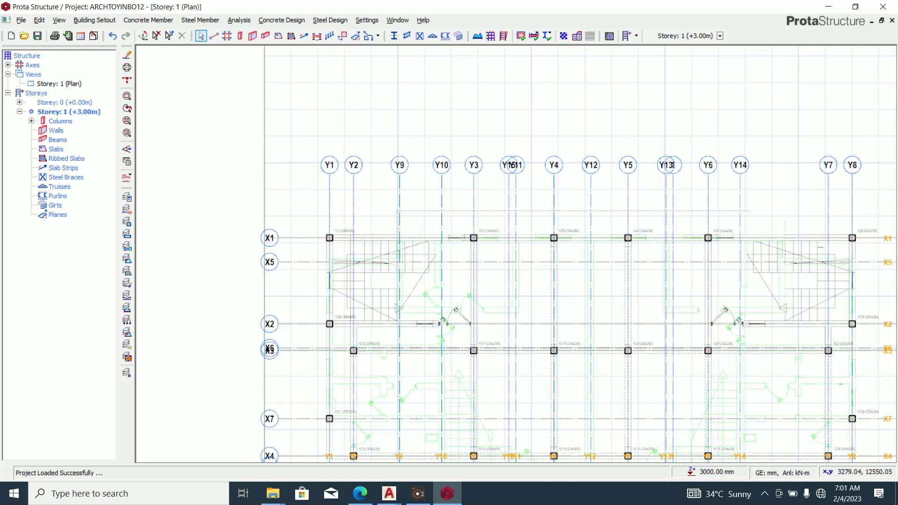
scroll(389, 215, "down", 4)
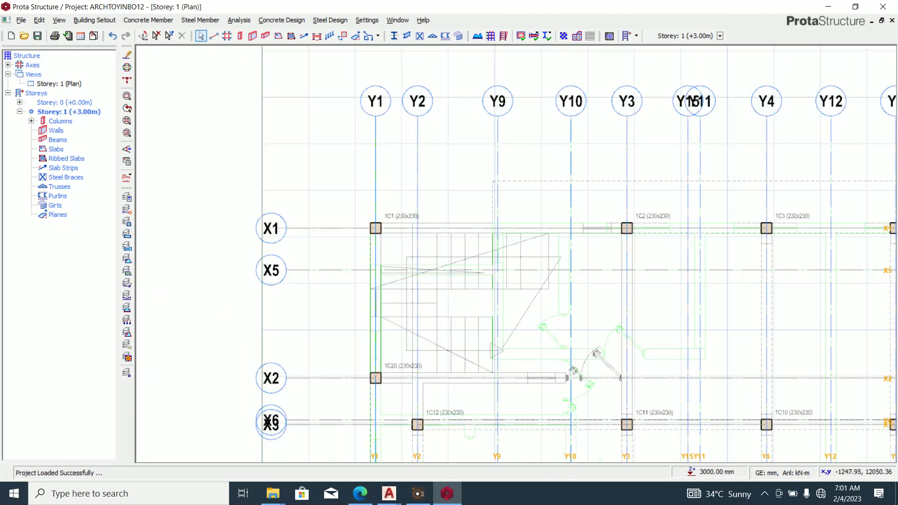
double_click(61, 121)
key("shift+Down")
key("shift+Down")
key("shift+Down")
key("shift+Down")
key("shift+Down")
key("shift+Down")
key("shift+Down")
key("shift+Down")
key("shift+Down")
key("shift+Down")
key("shift+Down")
key("shift+Down")
key("shift+Down")
key("shift+Down")
key("shift+Down")
key("shift+Down")
key("shift+Down")
key("shift+Down")
key("shift+Down")
key("shift+Down")
key("shift+Down")
key("shift+Down")
key("shift+Down")
key("shift+Down")
key("shift+Down")
key("shift+Down")
key("shift+Down")
key("shift+Down")
key("shift+Down")
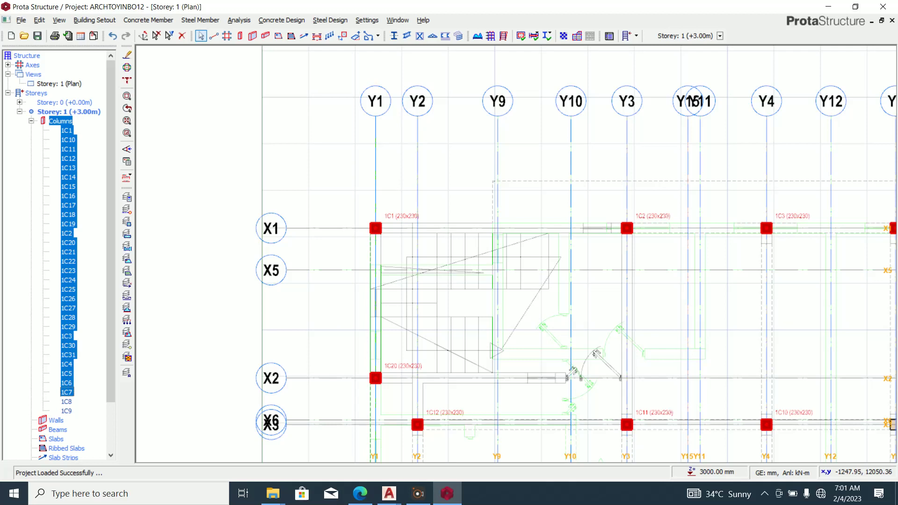
Select all Storey 1 columns through 1C8 and set their b1 width to 225 mm.
key("shift+Down")
key("shift+Down")
right_click(72, 337)
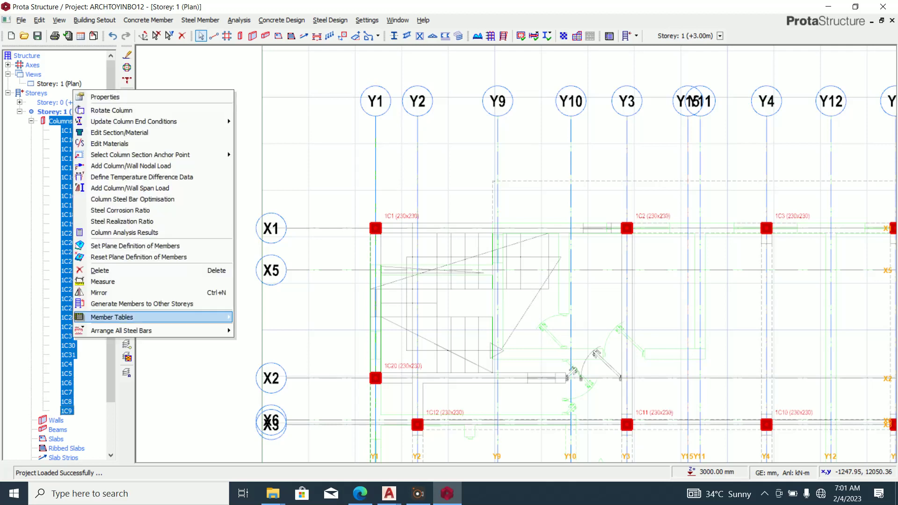
left_click(105, 96)
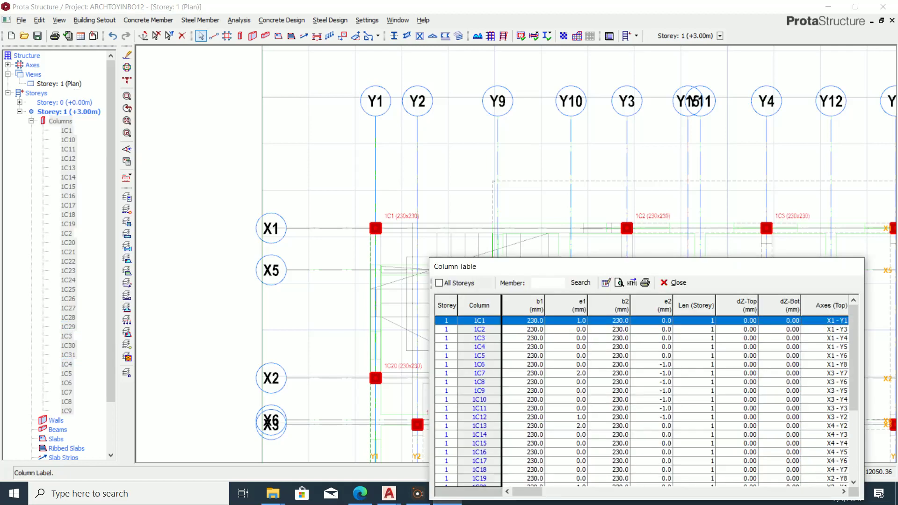
left_click(524, 305)
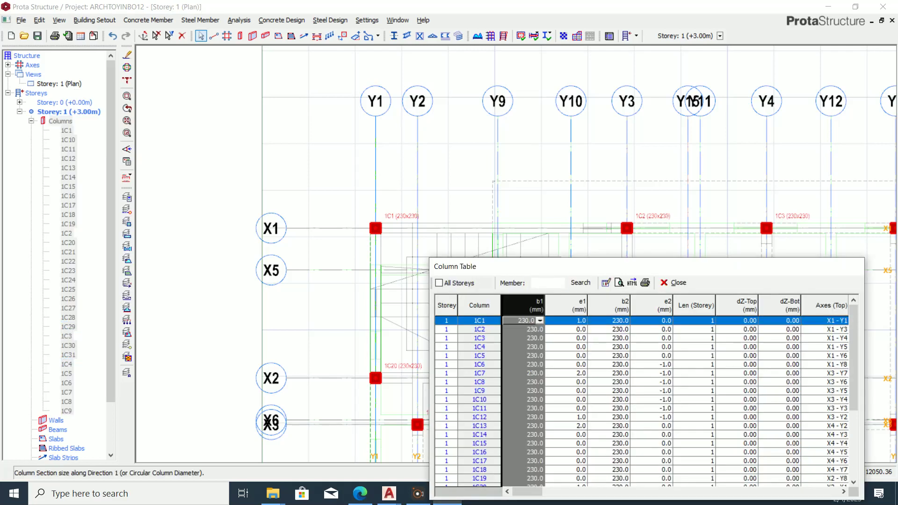
type("22")
key("Return")
Set the b2 width to 225 mm as well, then clear the column selection.
left_click(608, 306)
type("22")
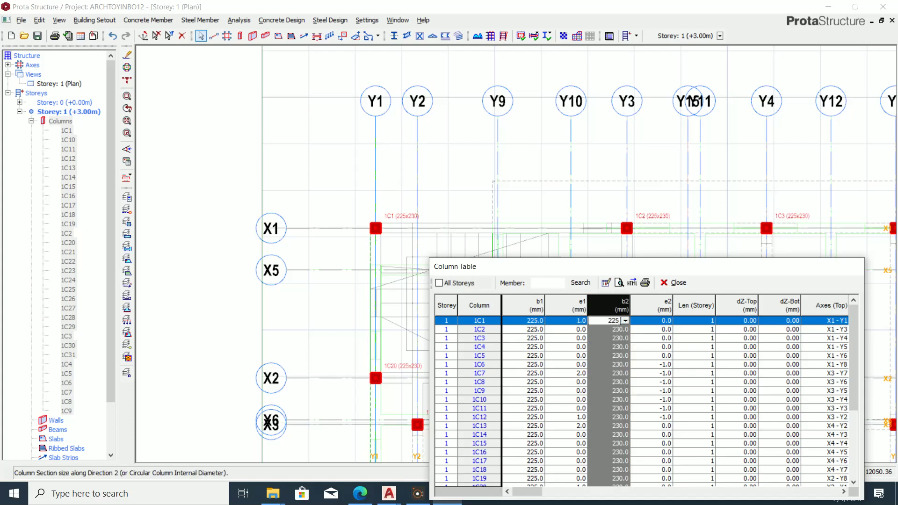
key("Return")
left_click(673, 283)
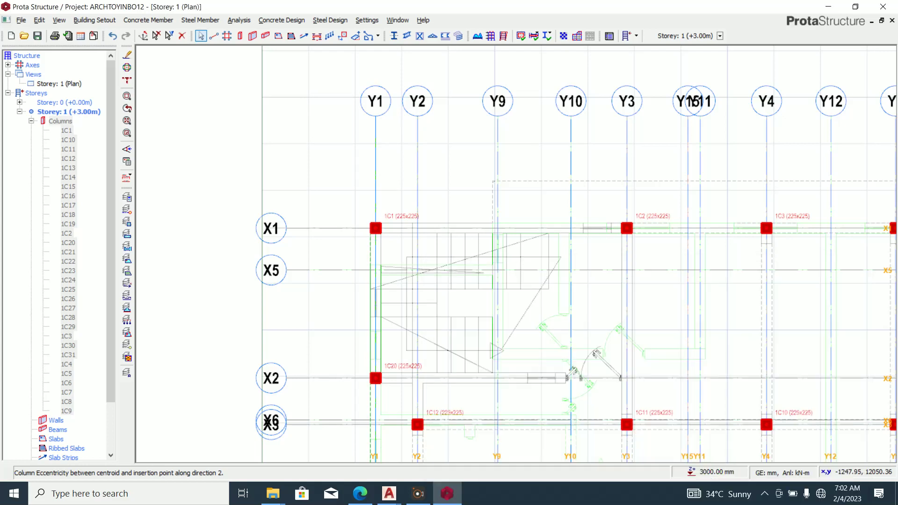
scroll(407, 276, "down", 5)
scroll(545, 366, "up", 4)
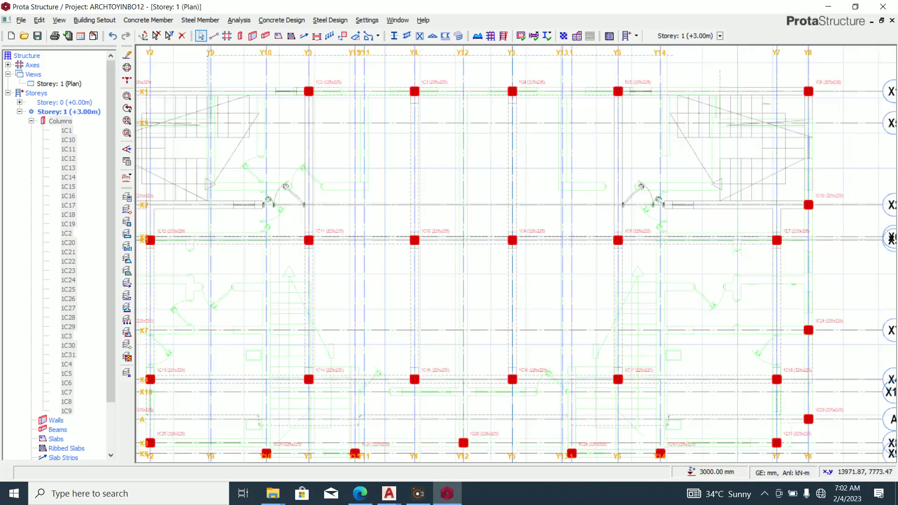
scroll(569, 235, "down", 3)
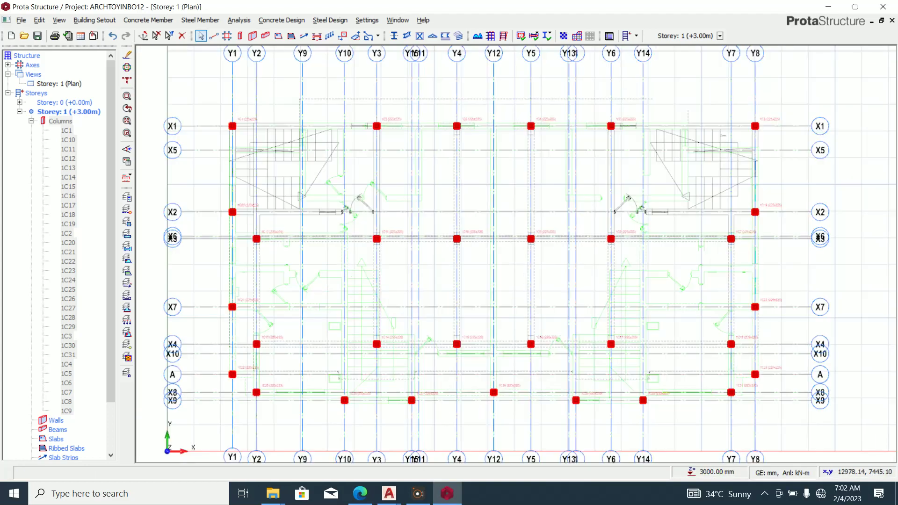
key("Escape")
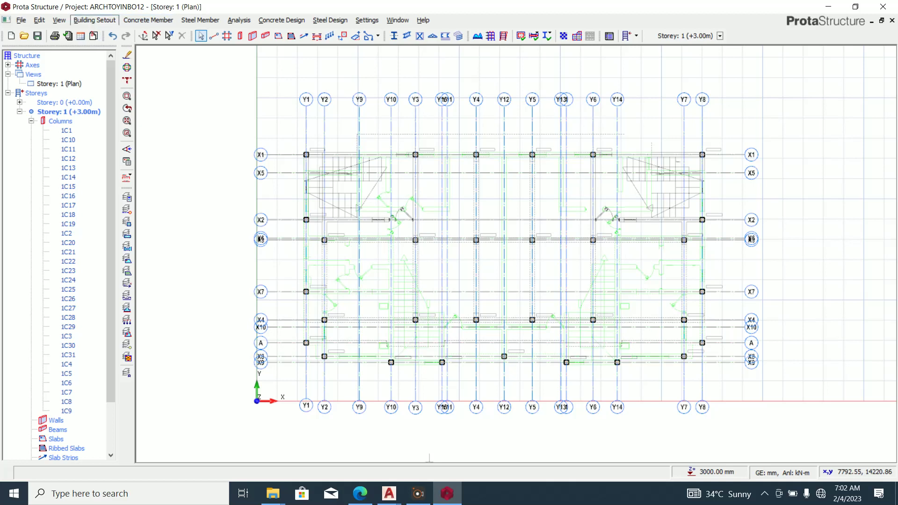
Start the Beam tool with the beam width b set to 225 mm.
left_click(94, 20)
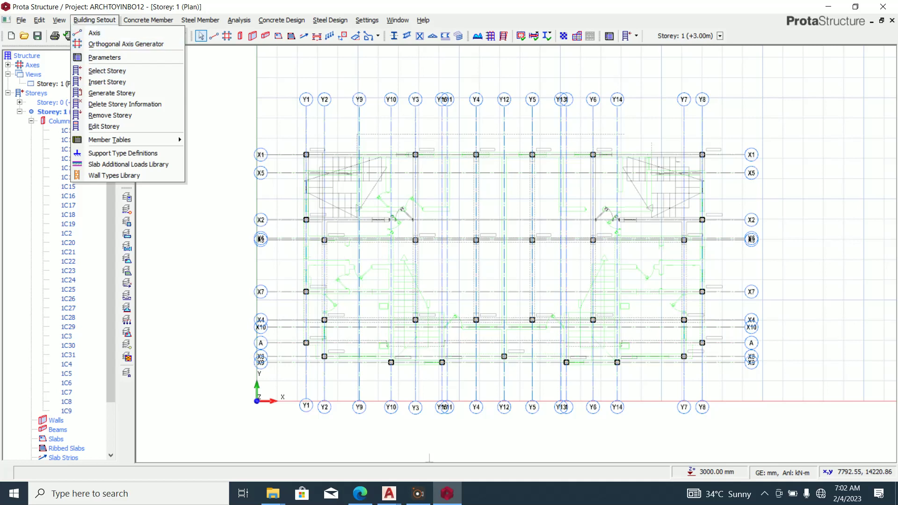
left_click(94, 20)
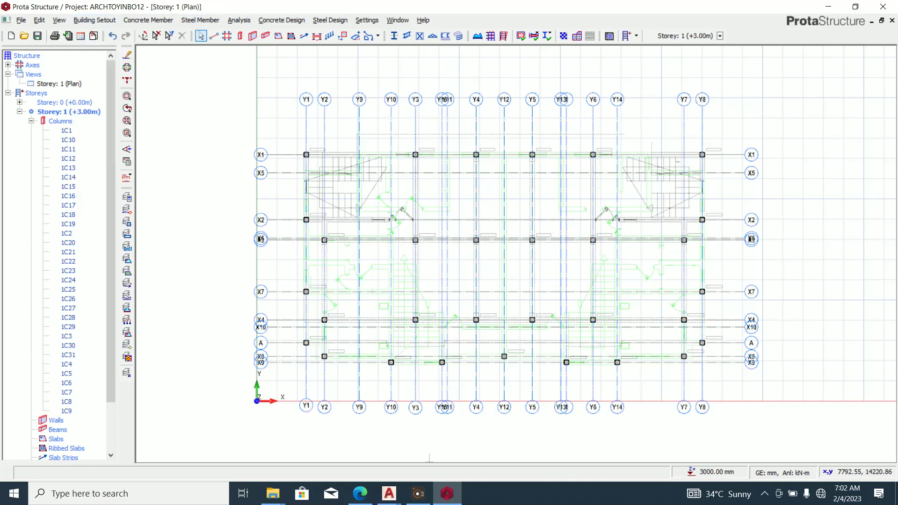
left_click(265, 36)
left_click_drag(63, 82, 78, 82)
type("225")
key("Tab")
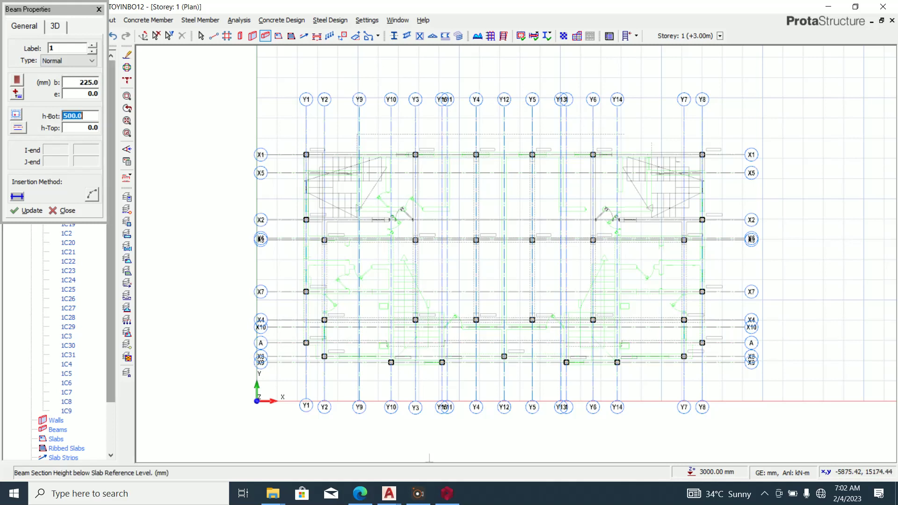
Draw beams from X1/Y1 along X1 to Y8, down Y8 to X2, then along X2 to Y7.
scroll(306, 153, "up", 3)
left_click(307, 155)
scroll(215, 220, "down", 5)
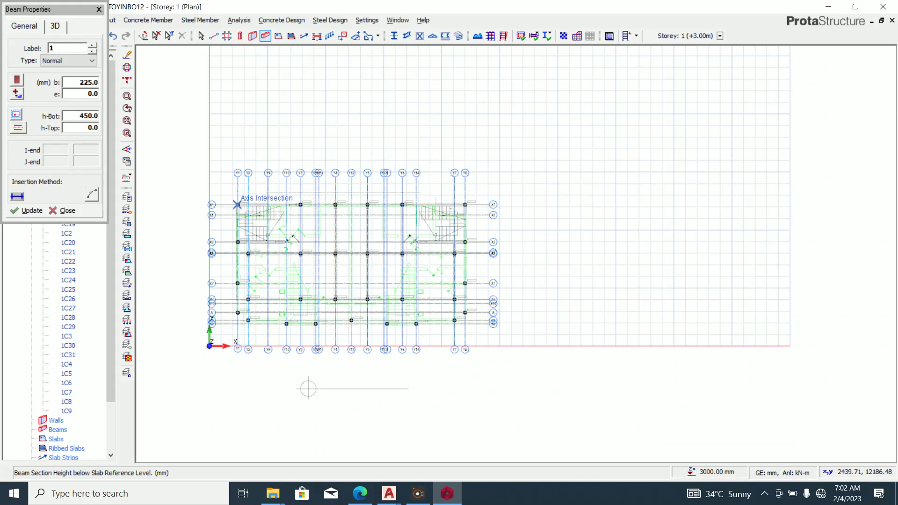
scroll(241, 209, "up", 3)
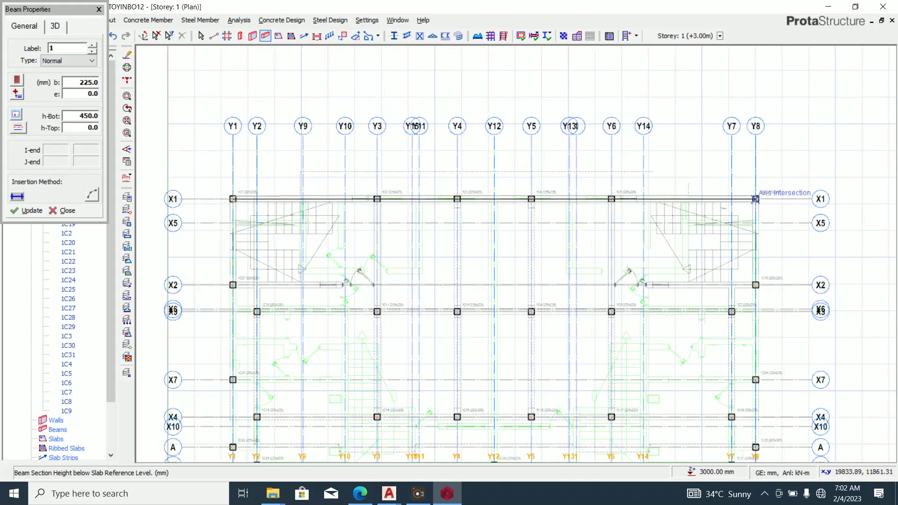
left_click(755, 199)
left_click(755, 285)
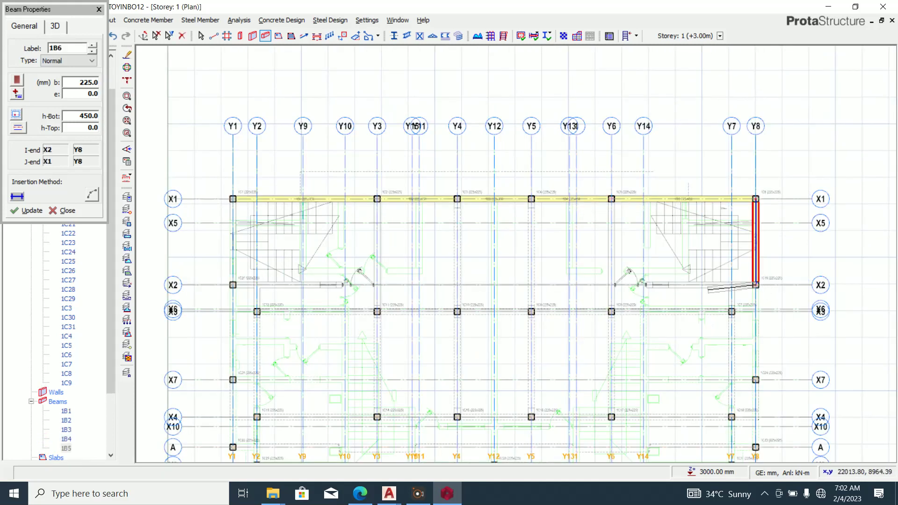
left_click(731, 285)
scroll(739, 299, "down", 3)
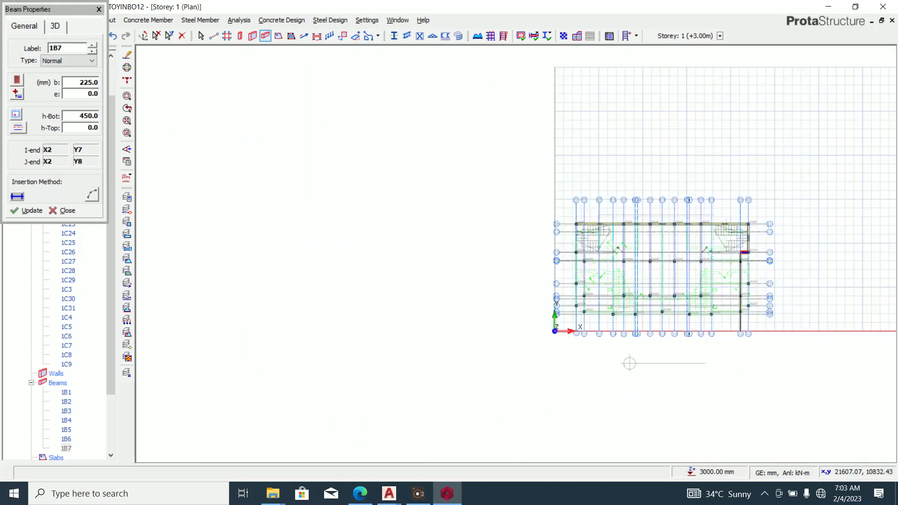
scroll(746, 311, "up", 3)
Continue the beam chain down Y7 to X4, back along X4 to Y2, then to X2 and Y1.
left_click(732, 247)
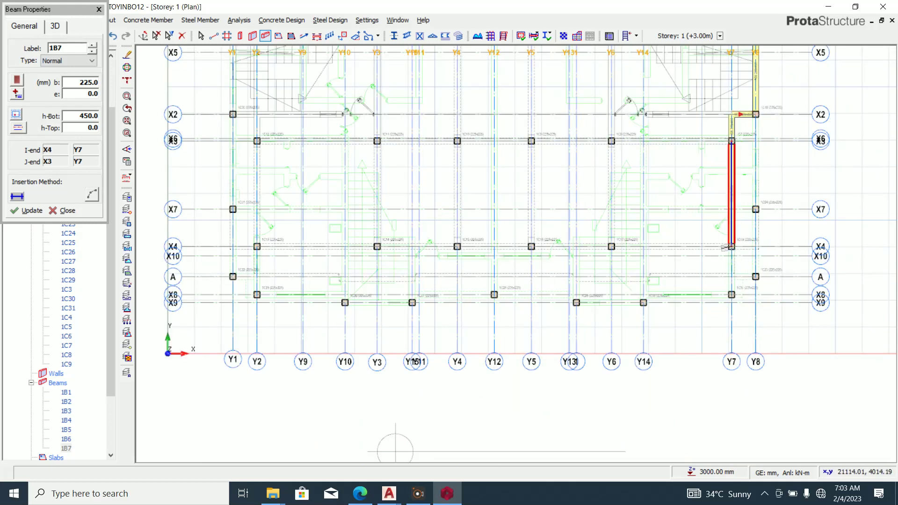
scroll(753, 246, "down", 2)
scroll(363, 251, "up", 2)
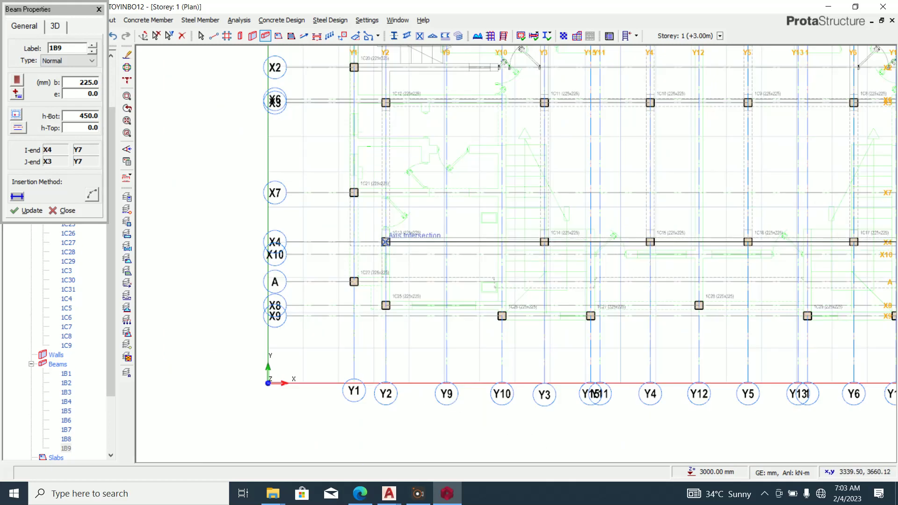
left_click(385, 242)
scroll(473, 406, "down", 2)
scroll(387, 208, "up", 2)
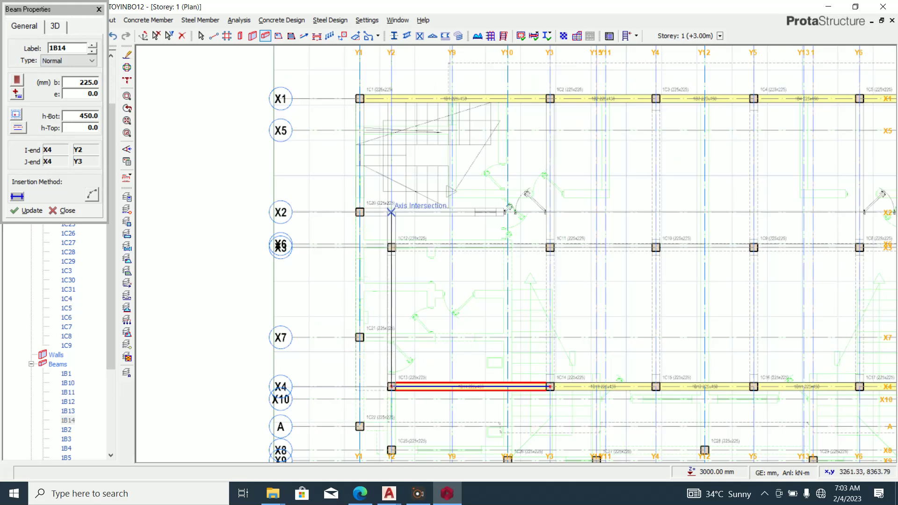
left_click(391, 212)
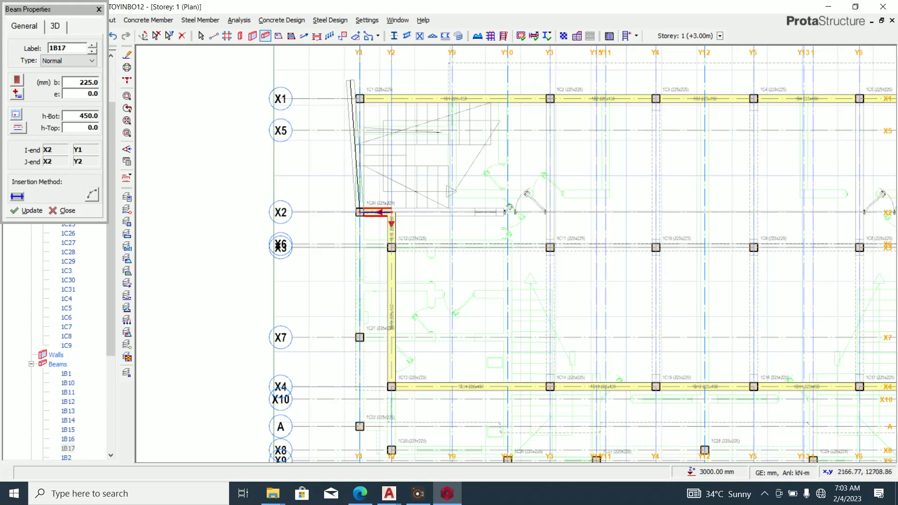
left_click(359, 211)
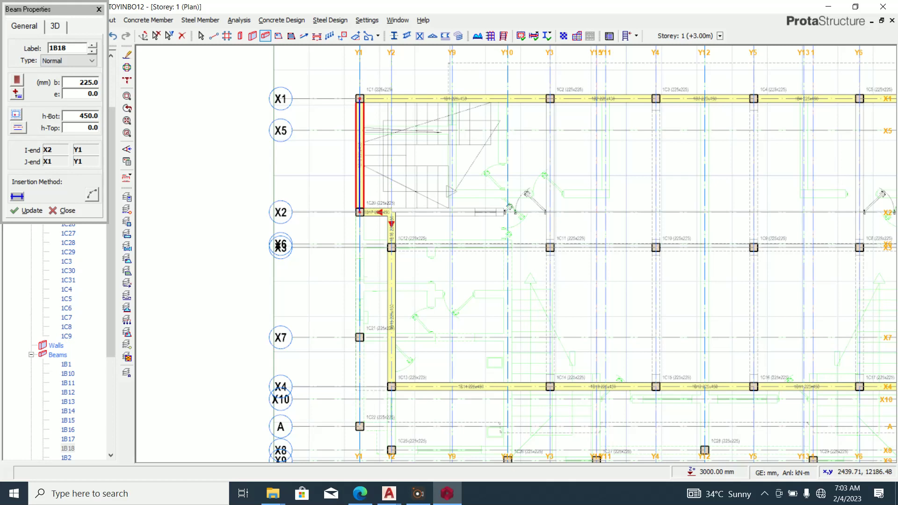
Place beams along Y3, Y4, Y5 and Y6 from X1 to X4.
left_click(550, 99)
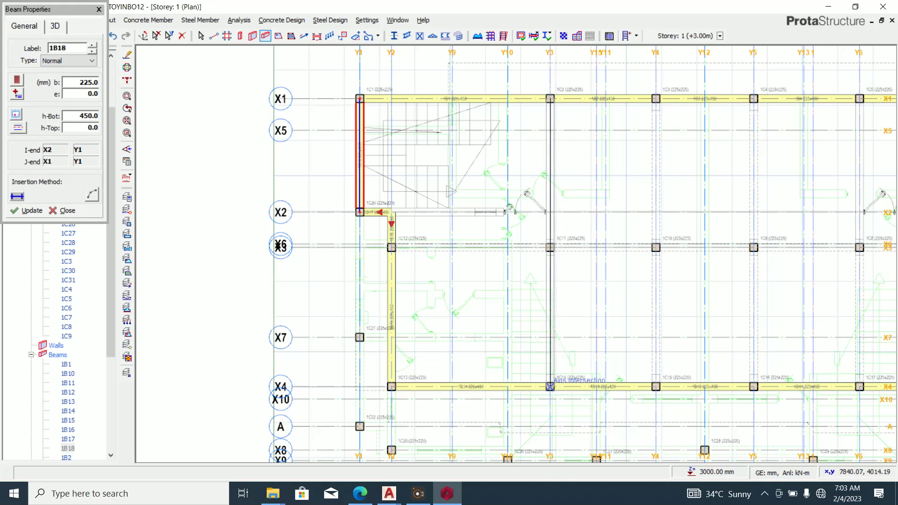
left_click(549, 386)
left_click(656, 99)
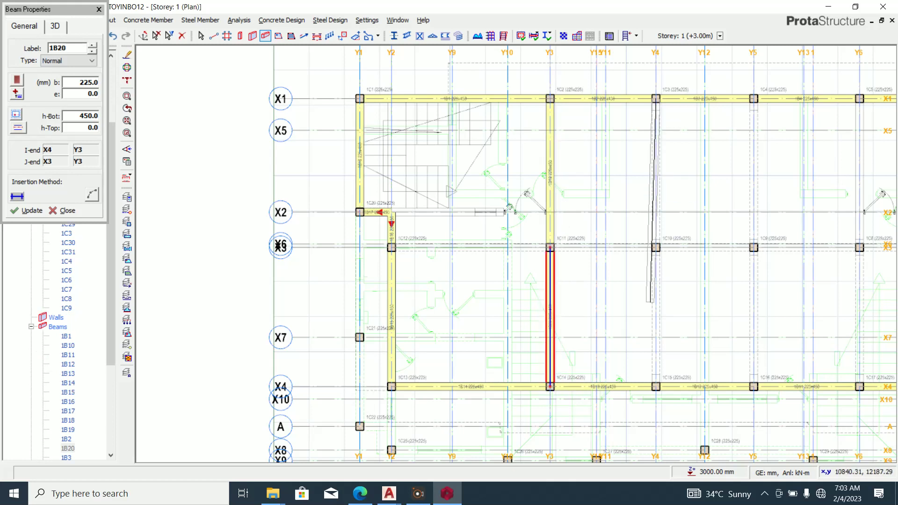
left_click(655, 386)
scroll(656, 386, "down", 3)
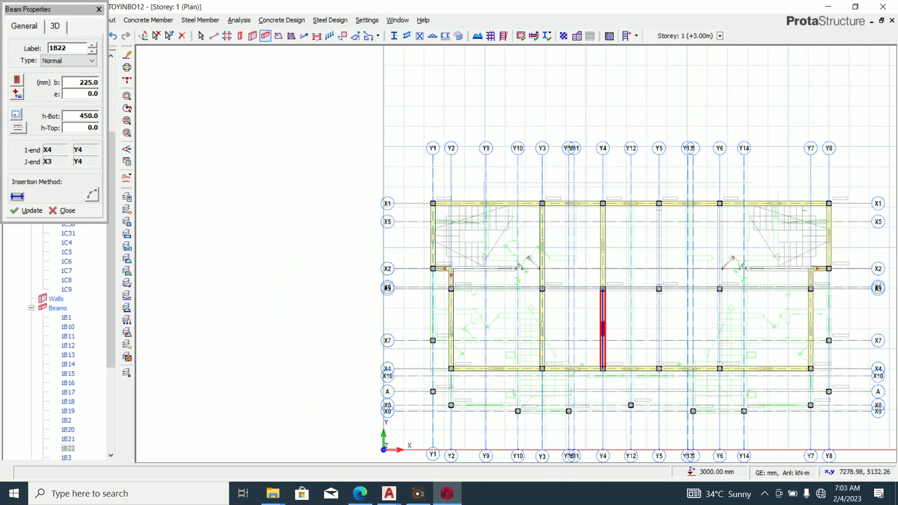
scroll(654, 167, "up", 5)
left_click(654, 167)
scroll(637, 146, "down", 5)
scroll(641, 246, "up", 4)
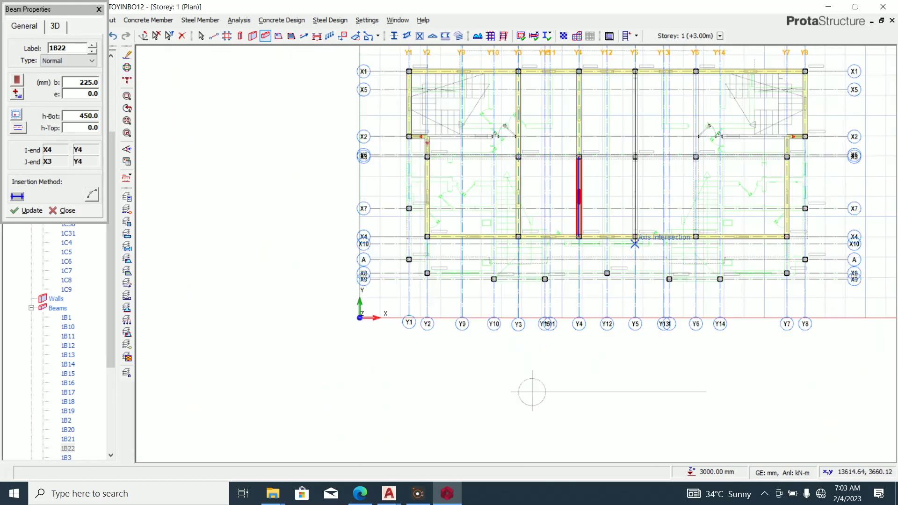
left_click(630, 226)
scroll(581, 300, "down", 3)
scroll(603, 98, "up", 2)
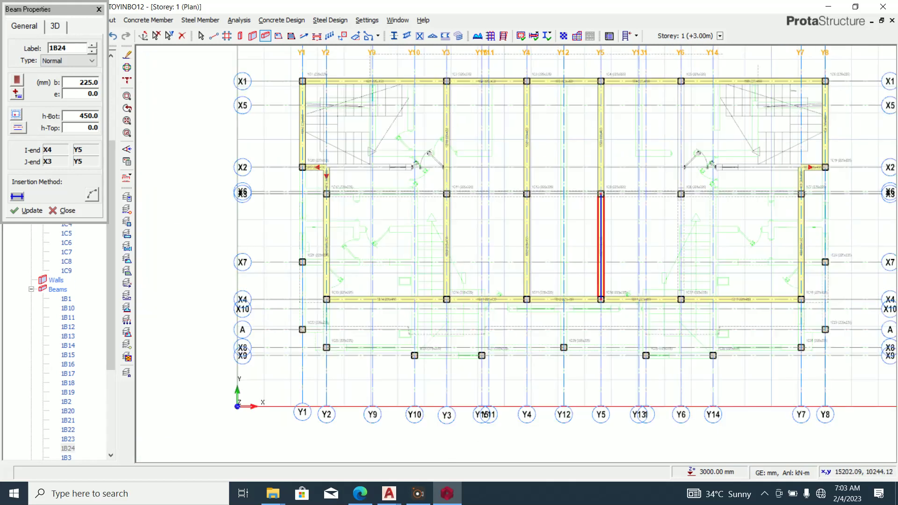
left_click(680, 299)
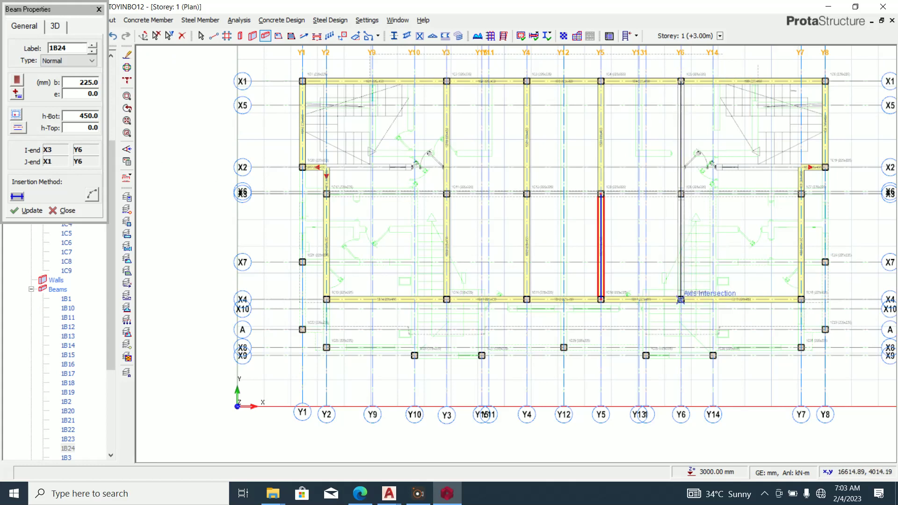
Add the X3 beam from Y7 to Y2 and finish input, splitting crossing beams at supports.
left_click(800, 193)
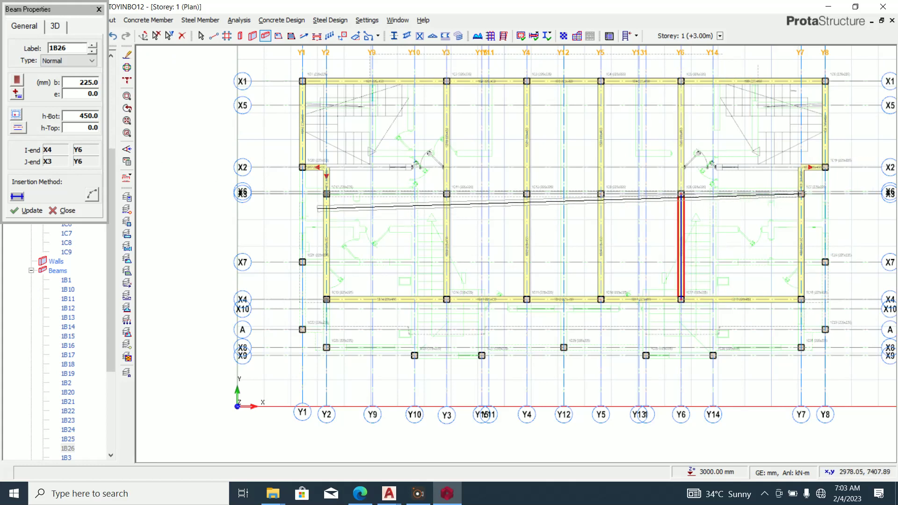
left_click(326, 193)
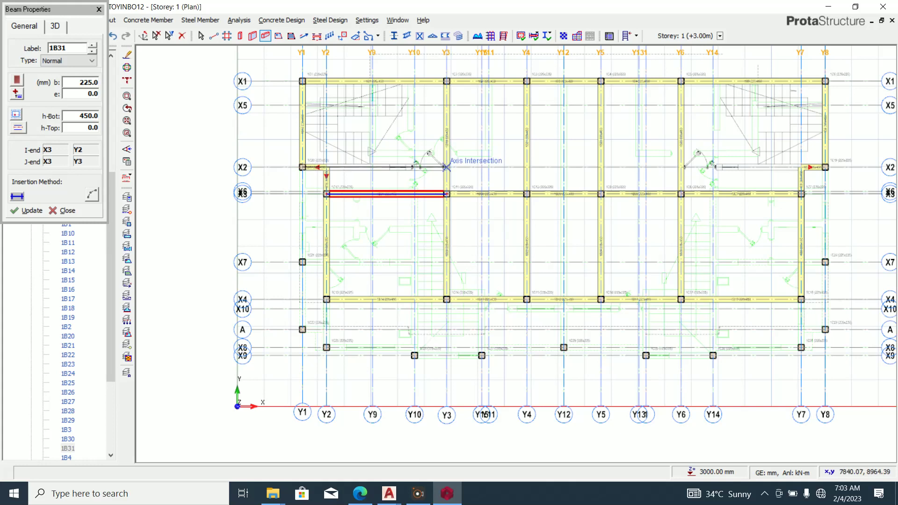
right_click(446, 166)
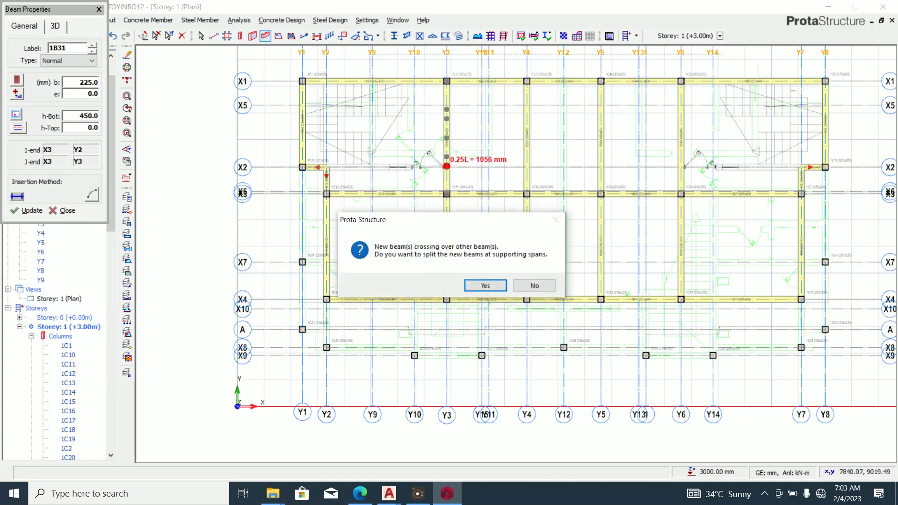
left_click(485, 285)
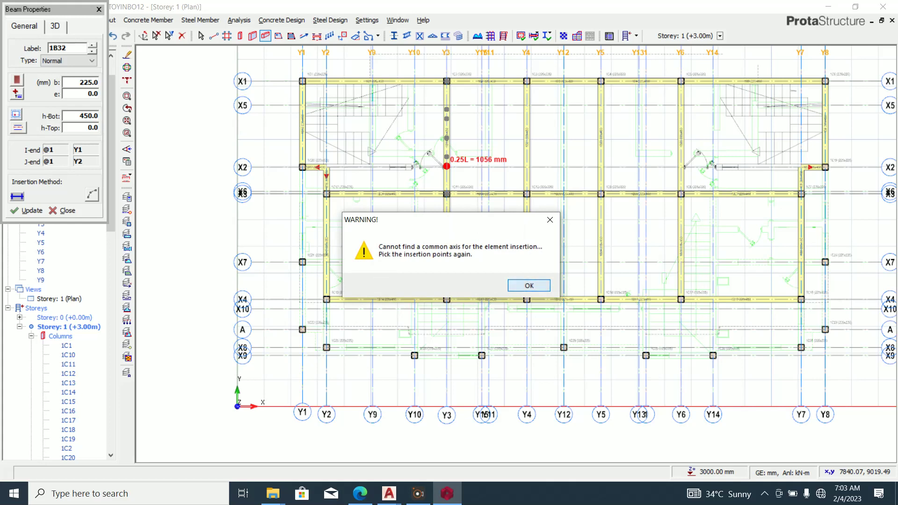
left_click(529, 283)
key("Escape")
Replace short beam 1B17 with a new X2 beam from Y1 to Y3, split at supports.
scroll(337, 162, "up", 4)
key("Escape")
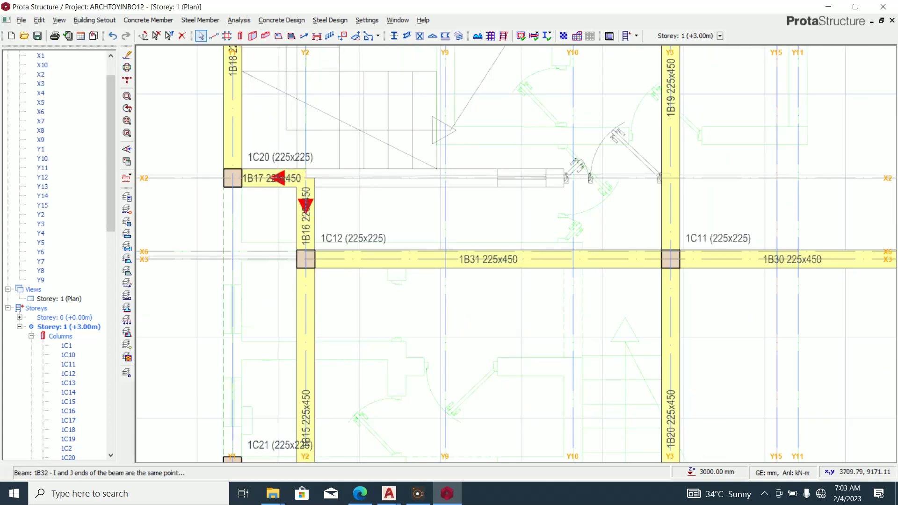
scroll(262, 180, "up", 1)
left_click(268, 177)
key("Delete")
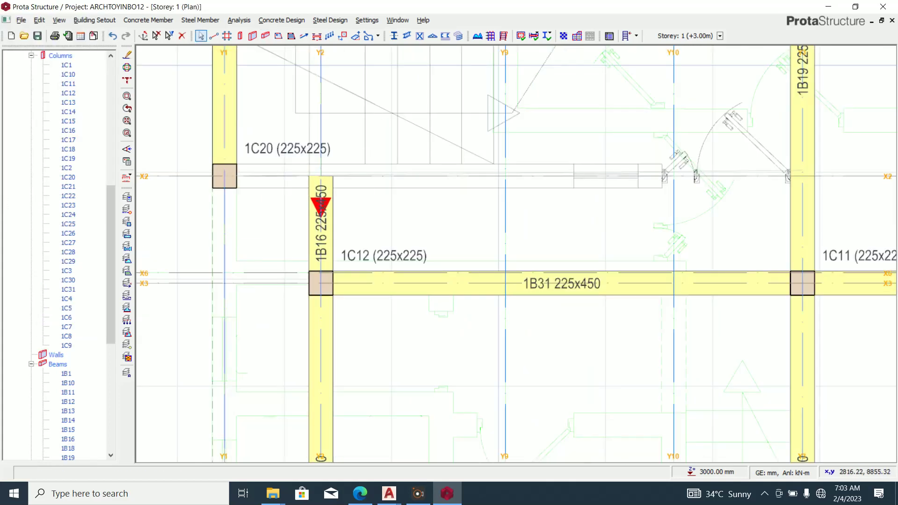
left_click(265, 36)
left_click(224, 177)
left_click(802, 176)
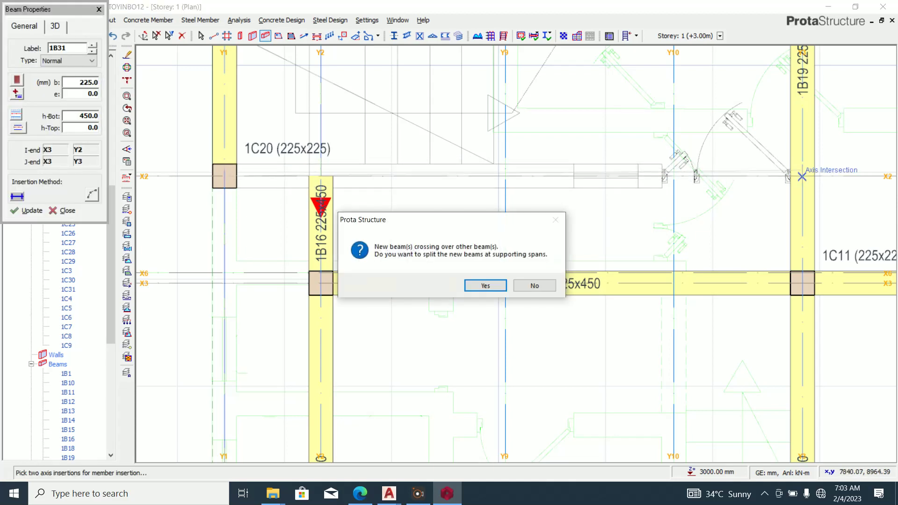
left_click(479, 284)
Replace beam 1B7 with a new X2 beam from Y8 to Y6, split at supports.
scroll(337, 274, "down", 3)
scroll(287, 264, "down", 7)
scroll(449, 260, "up", 8)
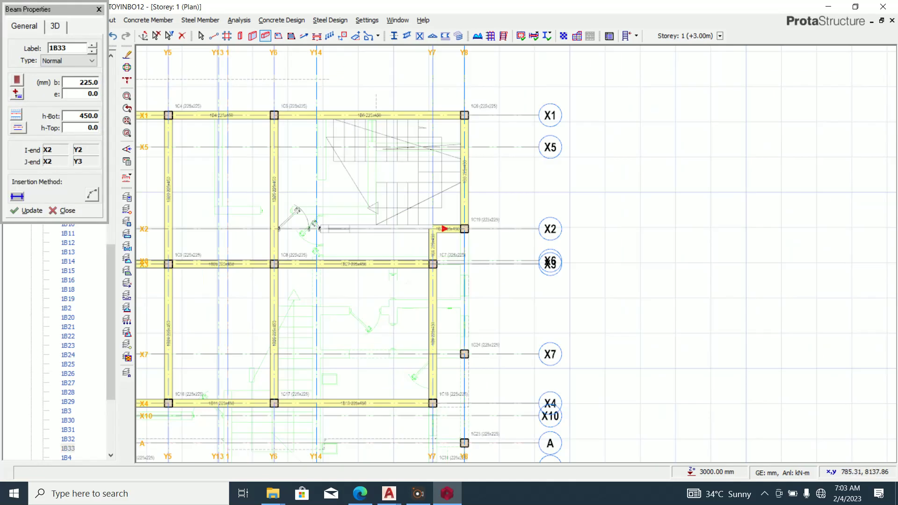
key("Escape")
left_click(450, 201)
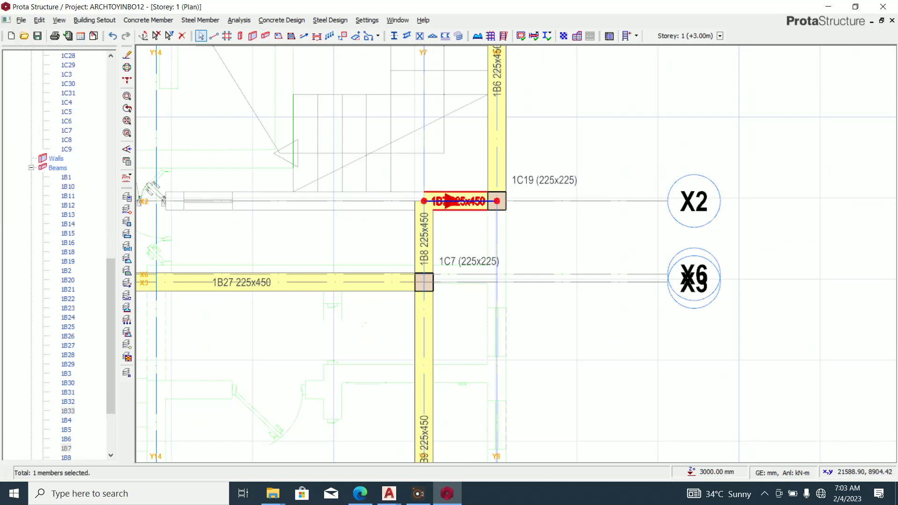
key("Delete")
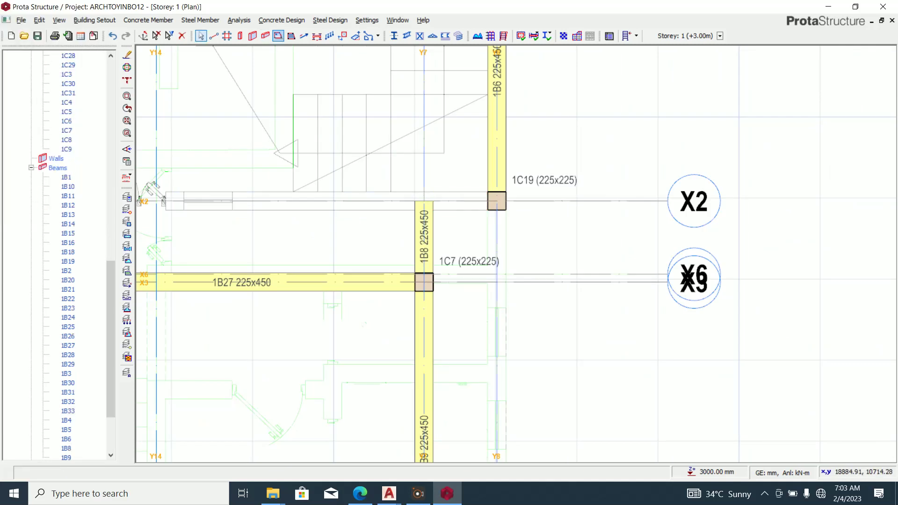
left_click(265, 36)
left_click(496, 201)
scroll(659, 230, "down", 4)
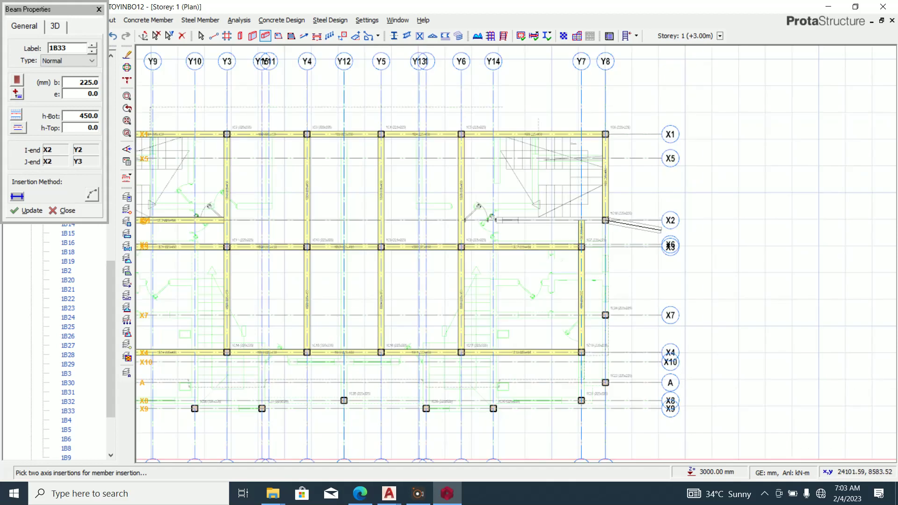
left_click(461, 220)
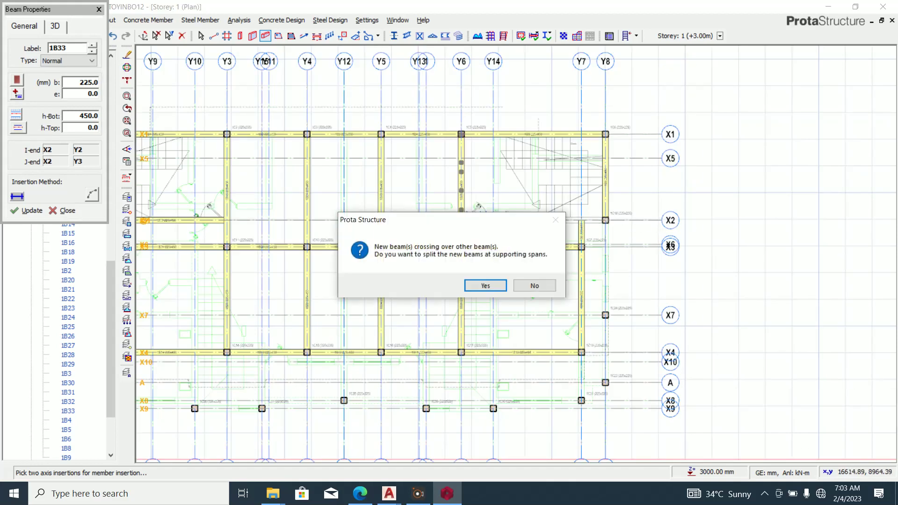
key("Return")
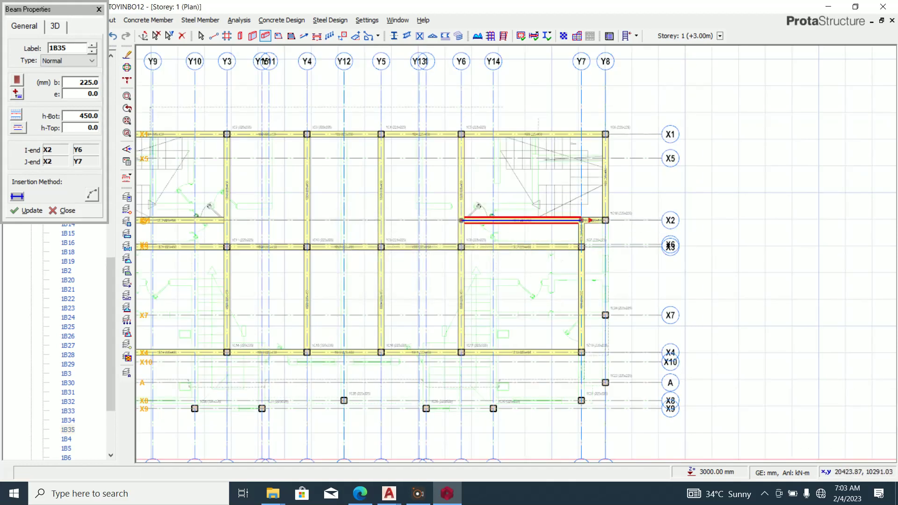
Exit beam placement and close Beam Properties, completing the 35-beam Storey 1 layout.
scroll(457, 315, "down", 3)
scroll(474, 321, "up", 4)
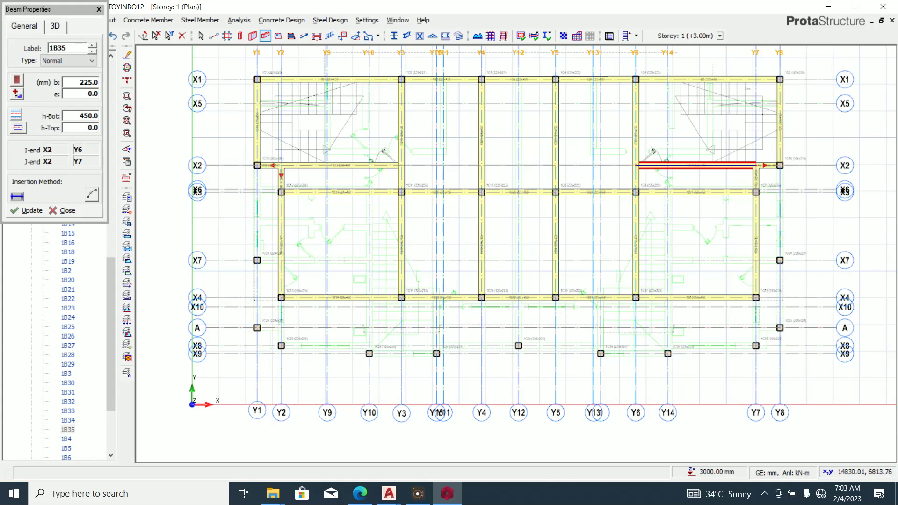
scroll(456, 272, "down", 3)
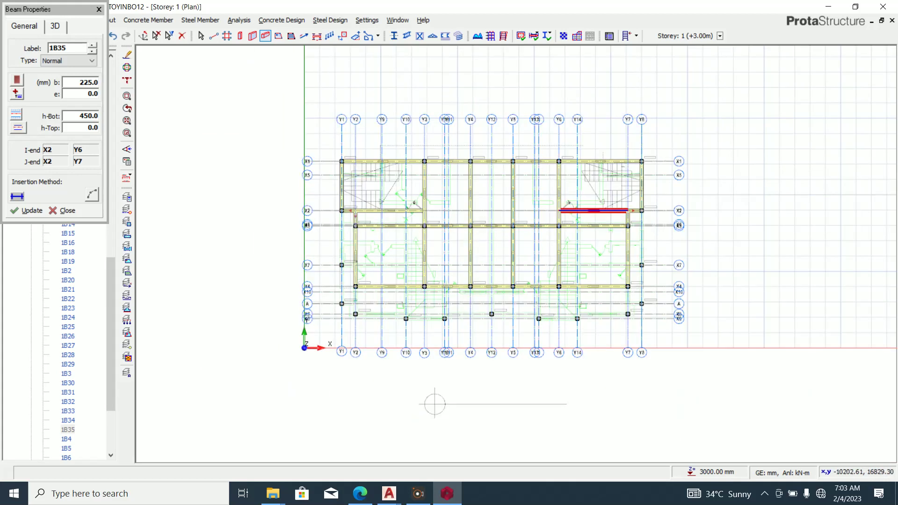
key("Escape")
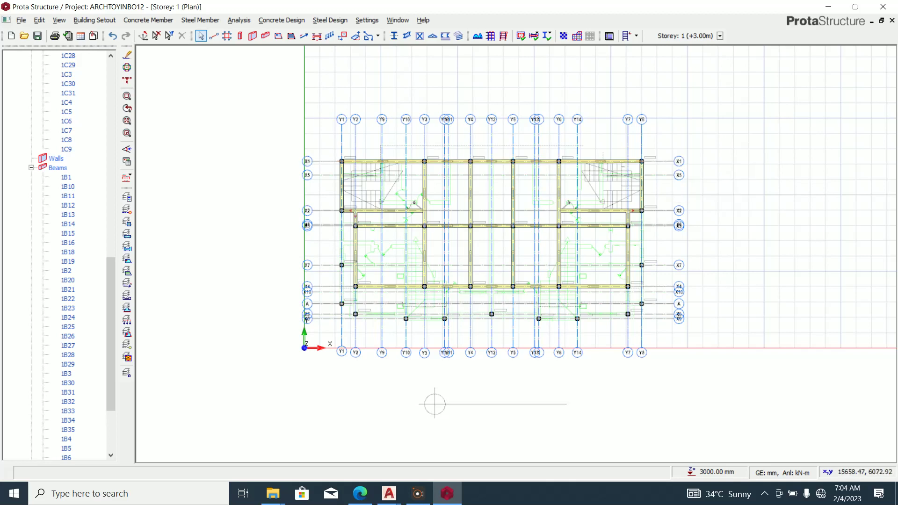
left_click(94, 19)
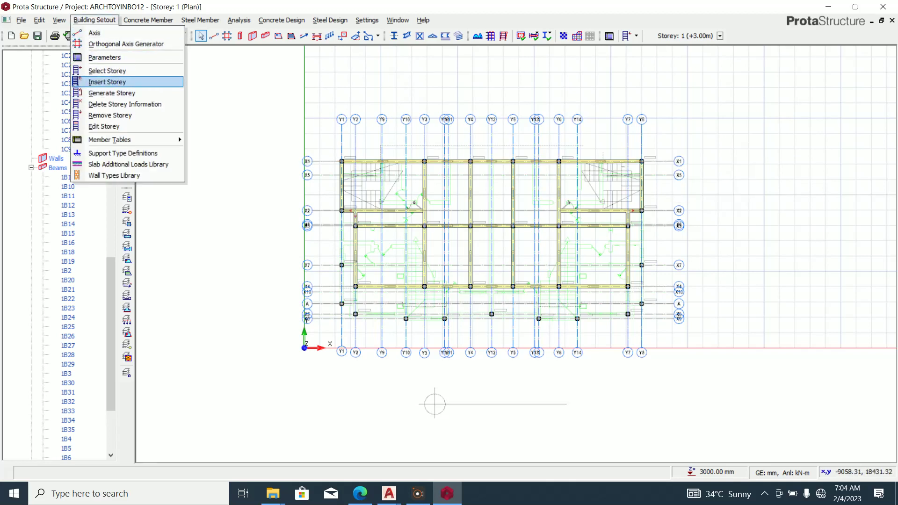
Insert new storeys, adding Storey 2 (+6.00m) and Storey 3 (+9.00m).
left_click(80, 80)
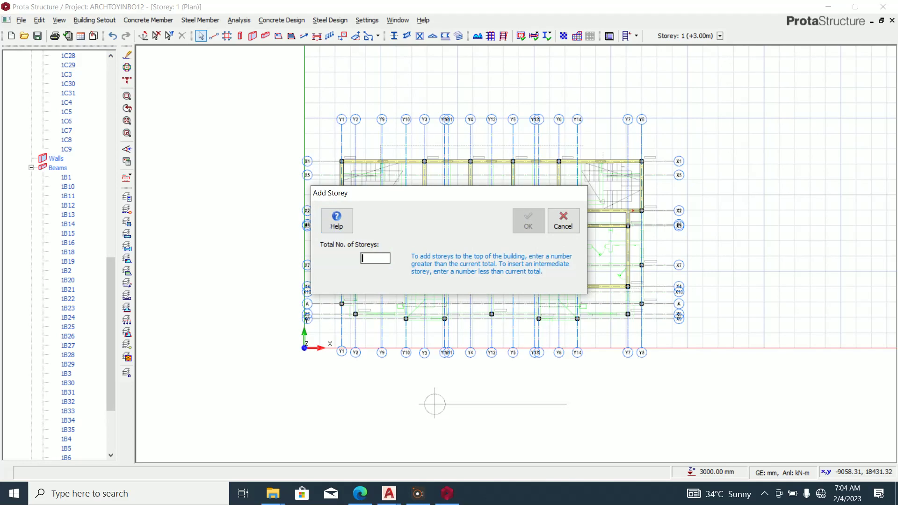
type("6")
key("Return")
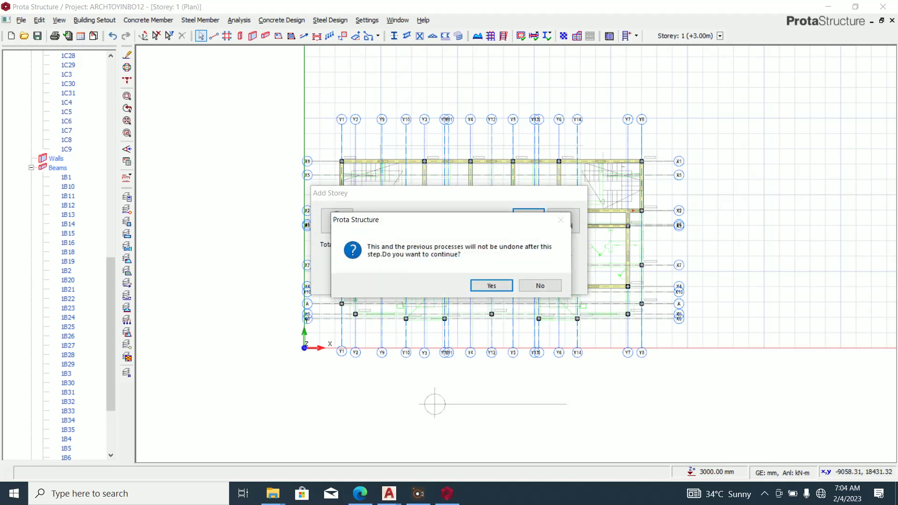
key("Return")
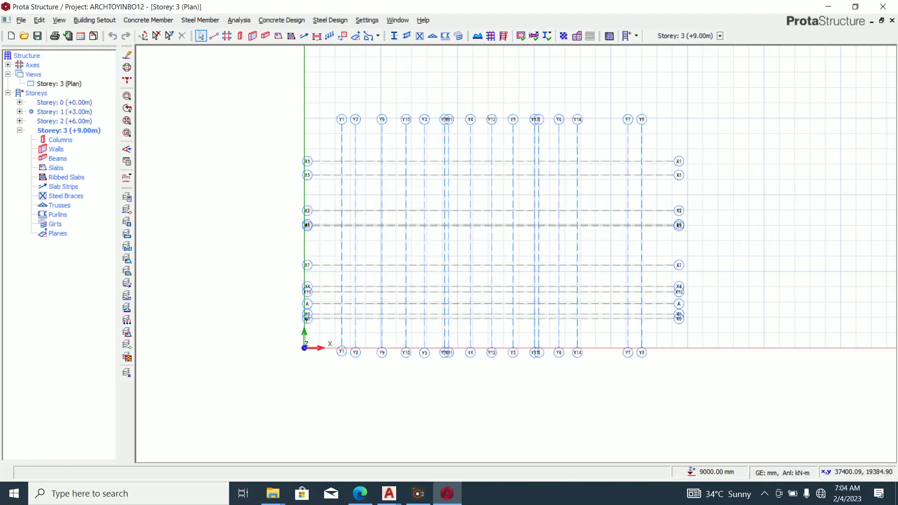
Switch to the Storey 1 plan and window-select all its members.
left_click(720, 36)
left_click(858, 34)
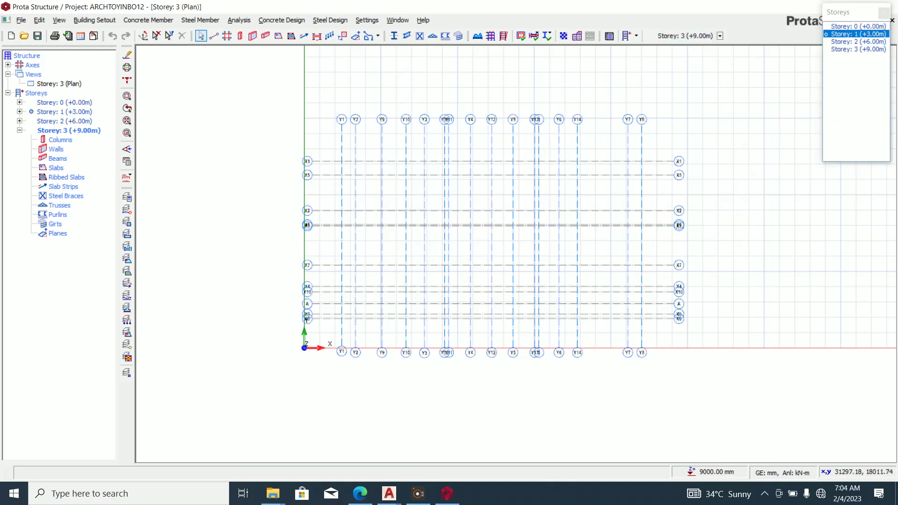
left_click_drag(247, 87, 732, 394)
Generate all Storey 1 columns and beams onto Storey 2 (+6.00m).
right_click(738, 184)
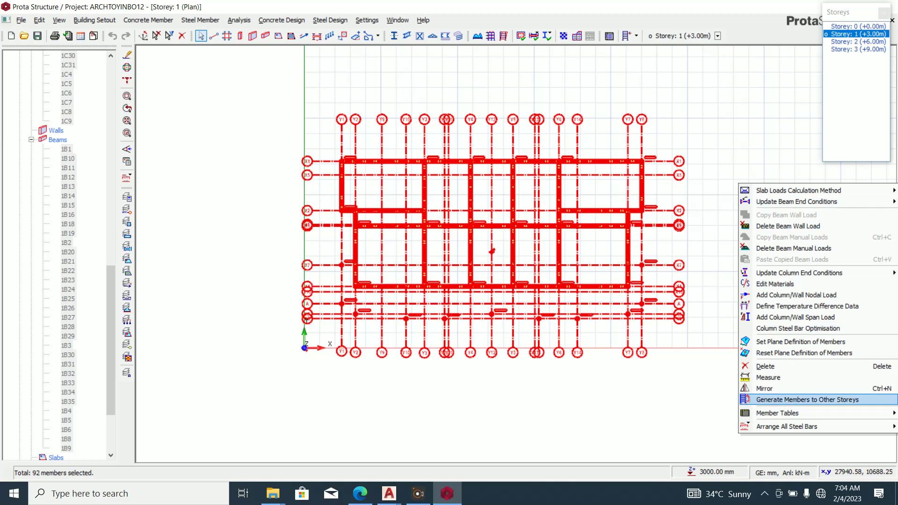
left_click(807, 400)
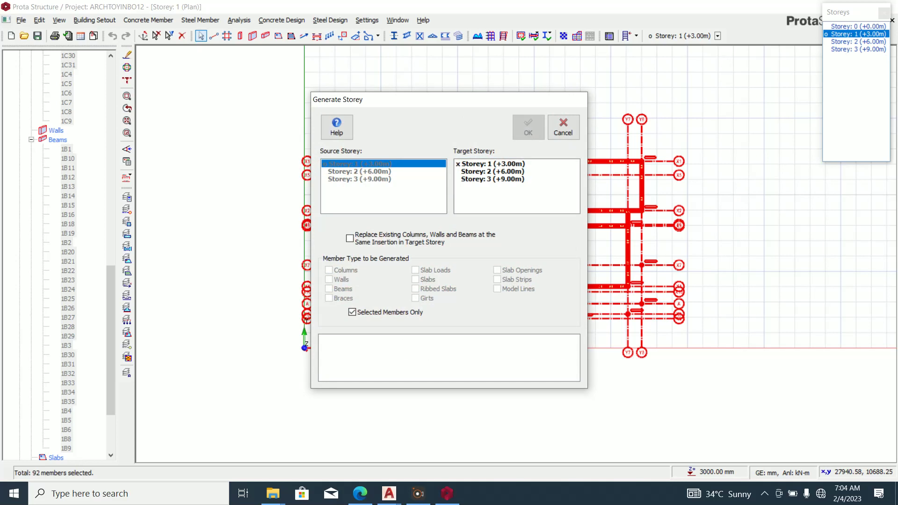
left_click(492, 172)
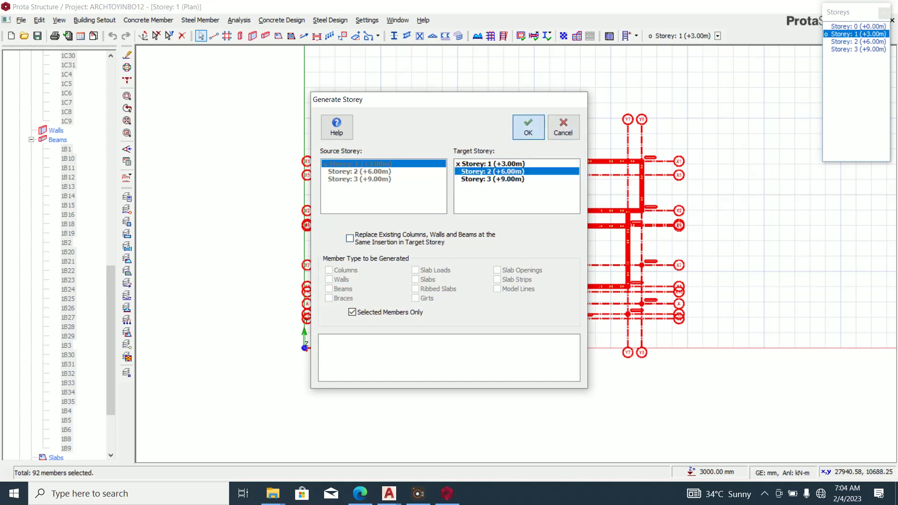
left_click(528, 126)
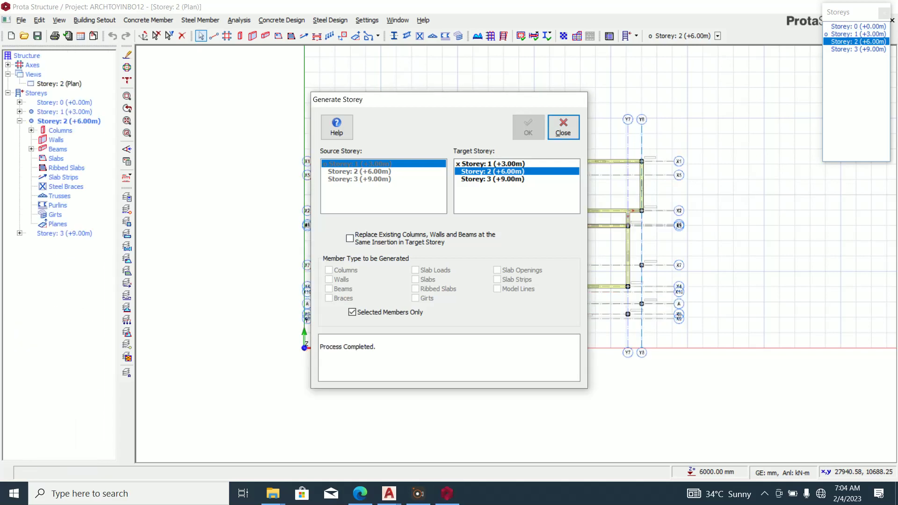
left_click(563, 126)
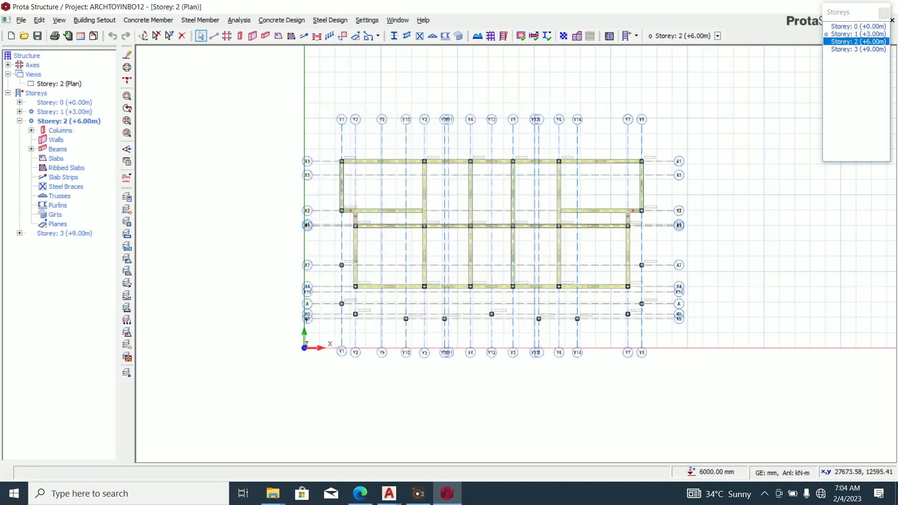
Select all Storey 2 members and generate them onto Storey 3 (+9.00m).
left_click(857, 49)
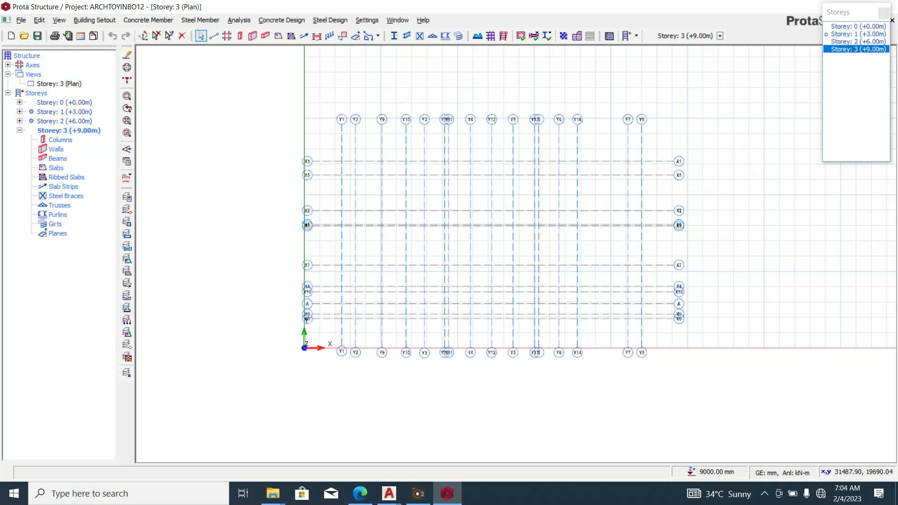
left_click(857, 42)
left_click_drag(230, 72, 760, 376)
right_click(711, 200)
left_click(757, 416)
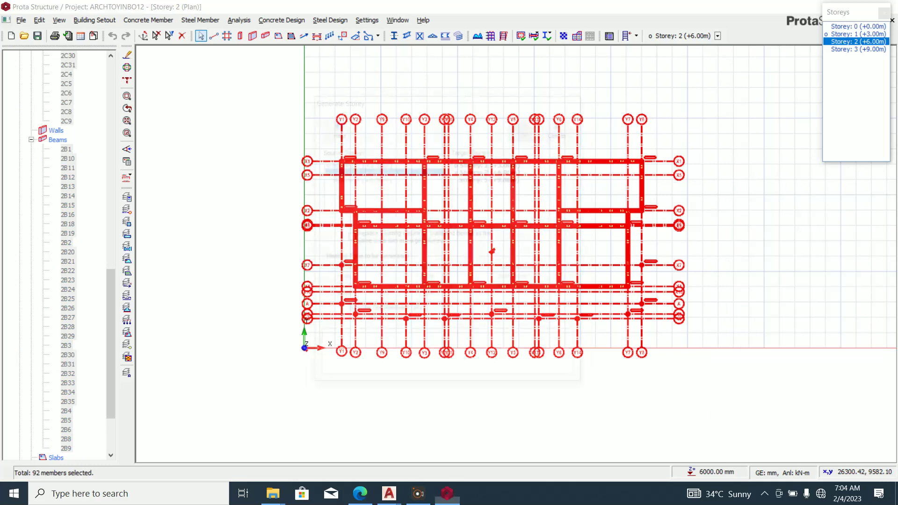
left_click(493, 179)
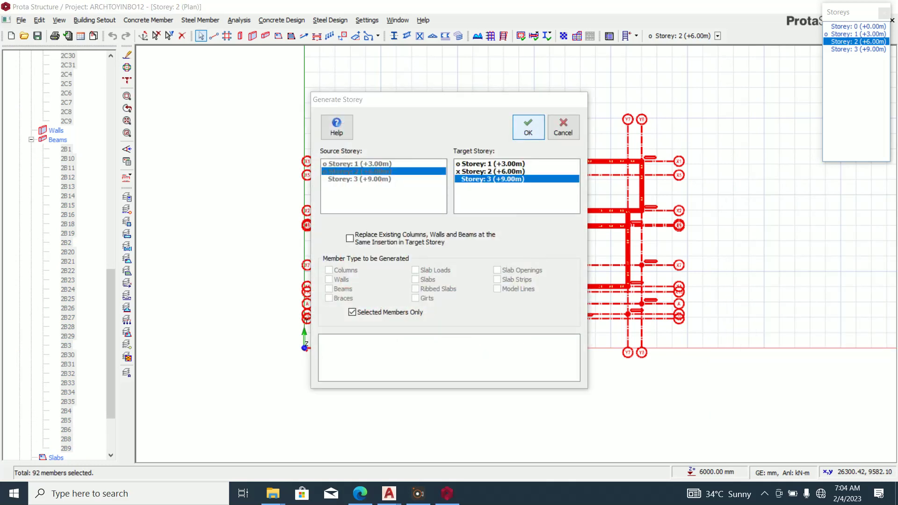
left_click(528, 127)
left_click(562, 126)
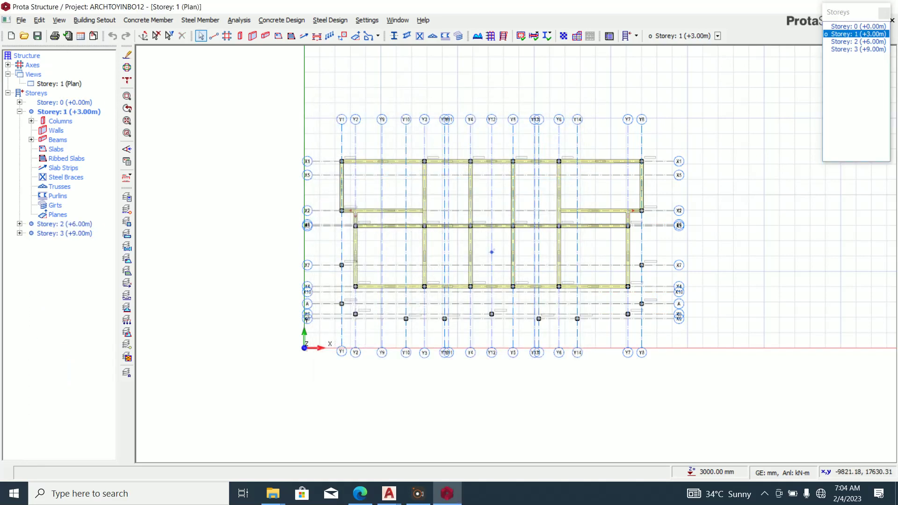
Open a 3D view of the structure and orbit to a higher viewpoint.
right_click(33, 73)
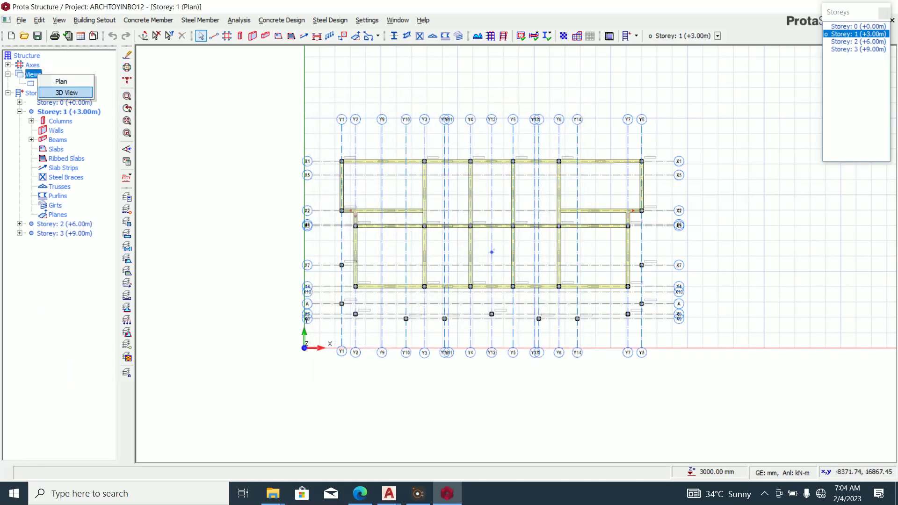
left_click(63, 87)
mouse_move(656, 342)
middle_mouse_down()
mouse_move(435, 360)
mouse_move(271, 323)
mouse_move(652, 351)
mouse_move(697, 323)
middle_mouse_up()
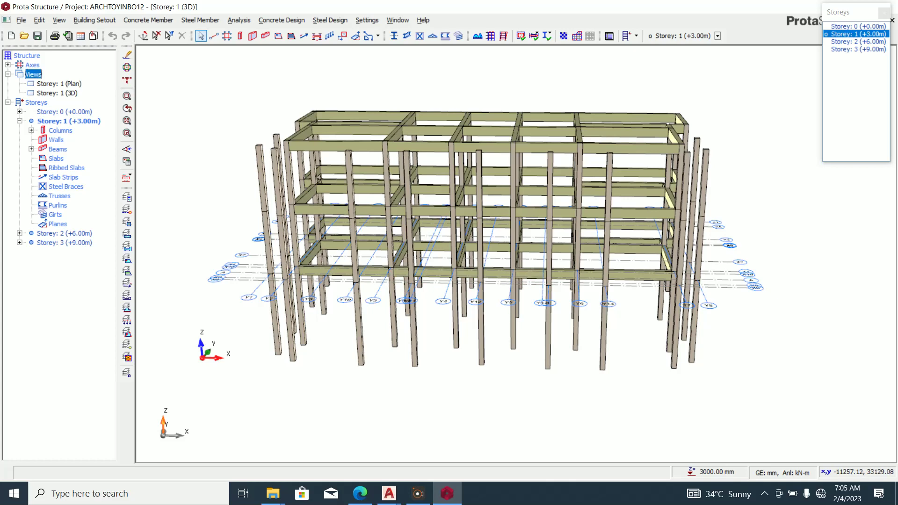
Switch to the plan view, check Storeys 2 and 3, and zoom into Storey 1.
right_click(34, 74)
left_click(61, 84)
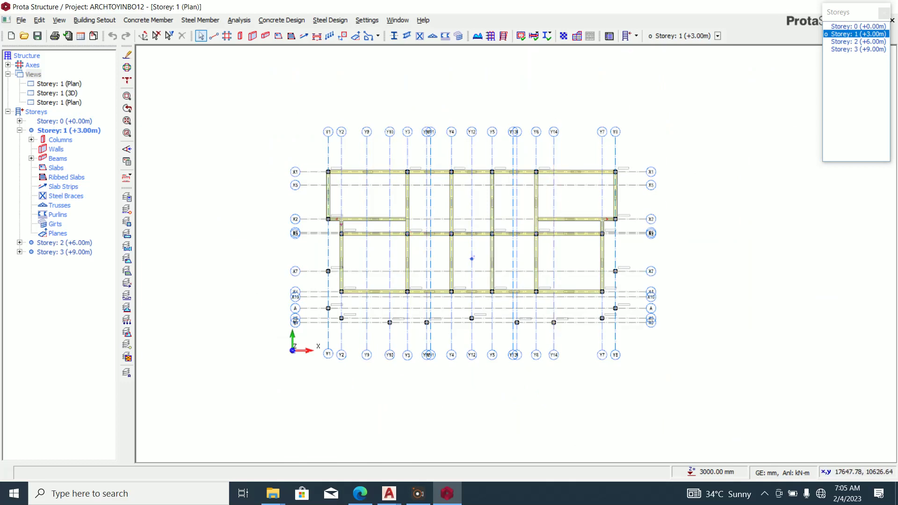
left_click(857, 42)
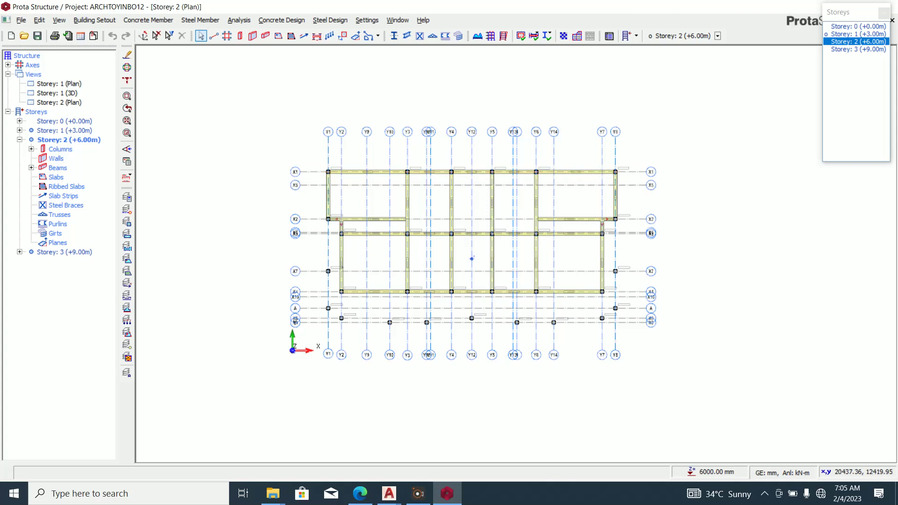
left_click(858, 49)
left_click(857, 34)
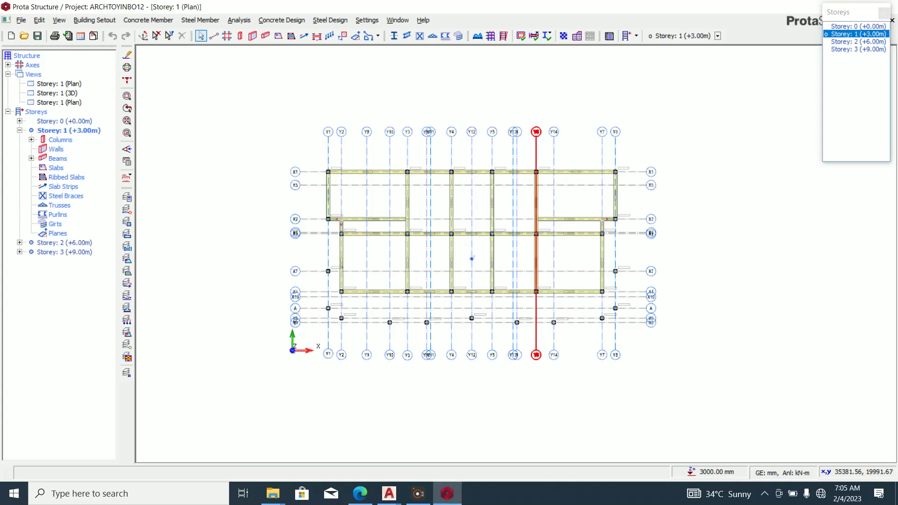
scroll(377, 231, "up", 3)
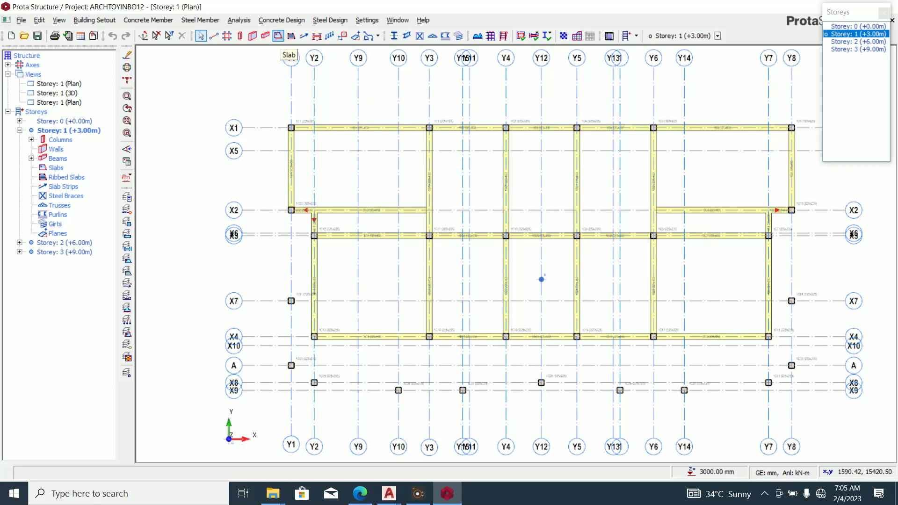
Set the slab thickness to 15 and apply the 1.500 residential communal areas load preset.
left_click(278, 35)
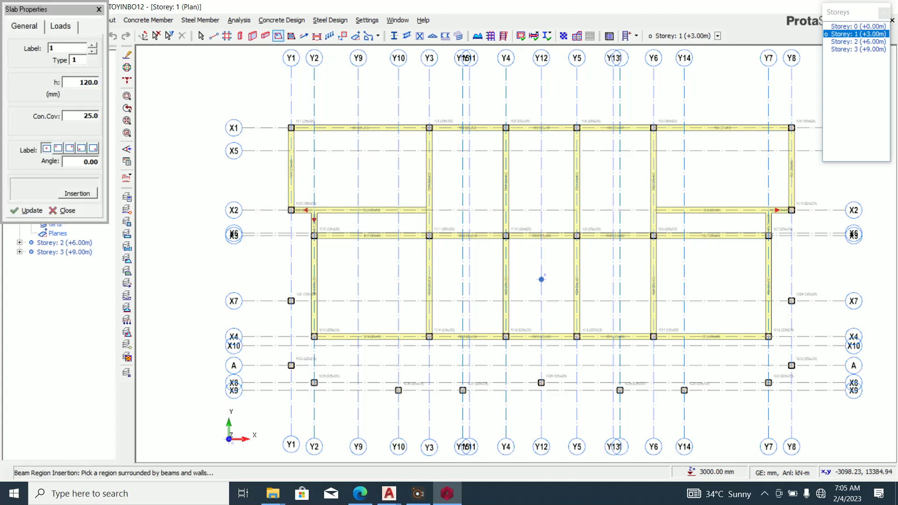
left_click(81, 82)
type("150")
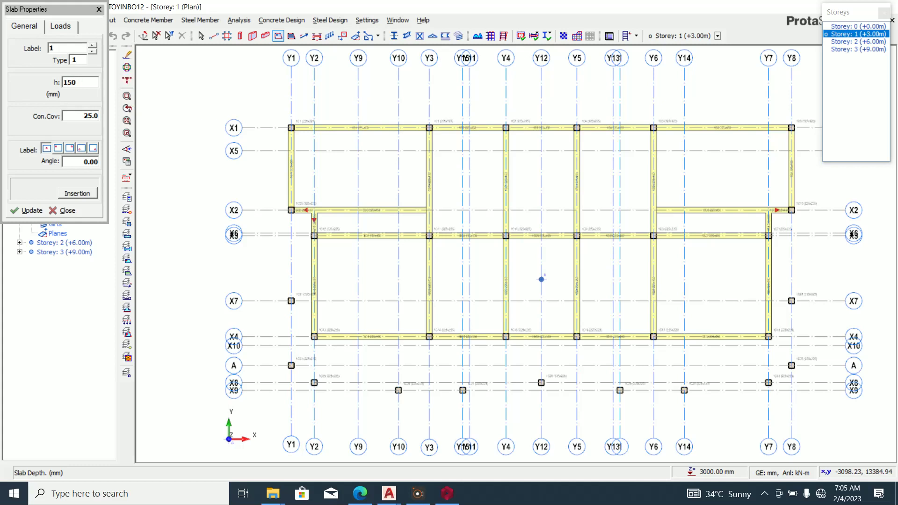
left_click(61, 26)
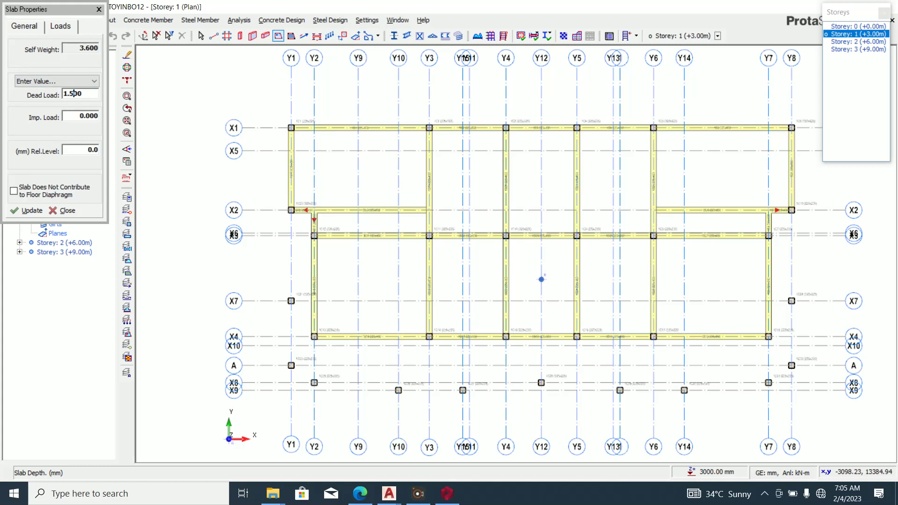
left_click(56, 81)
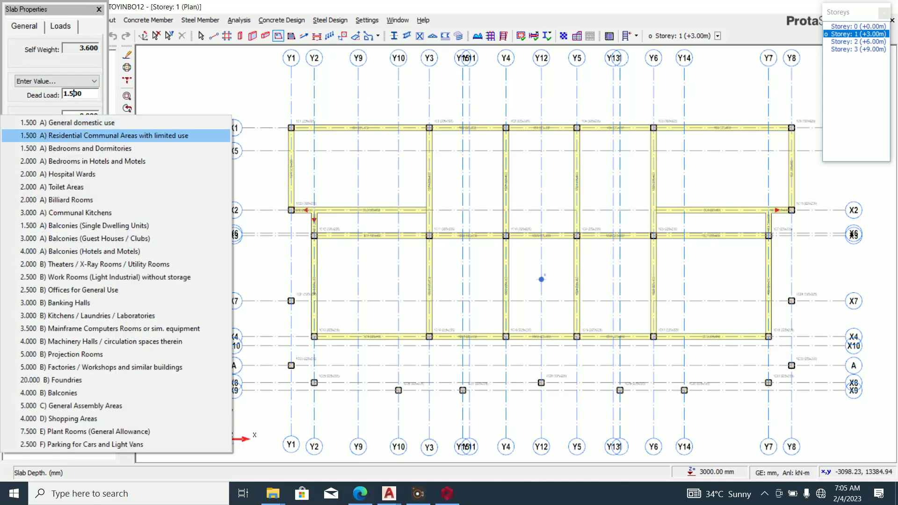
left_click(47, 126)
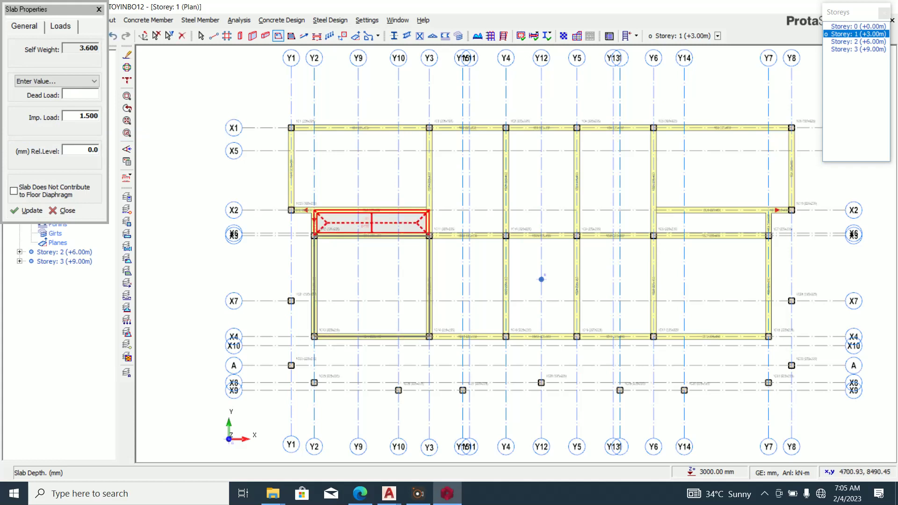
Place slabs in the X2 strip and the Y2–Y6 bays, including the bay right of Y6.
left_click(371, 223)
left_click(370, 285)
left_click(467, 286)
left_click(467, 181)
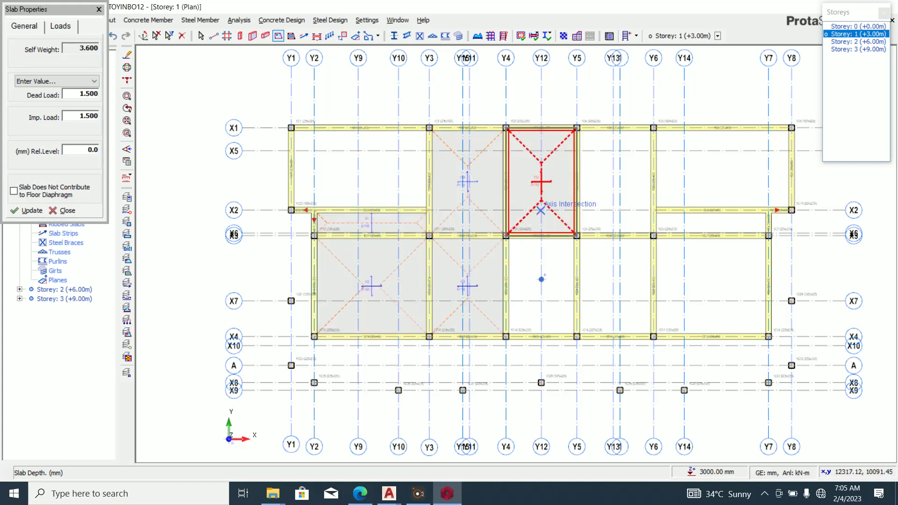
left_click(541, 181)
left_click(540, 285)
left_click(615, 285)
left_click(615, 181)
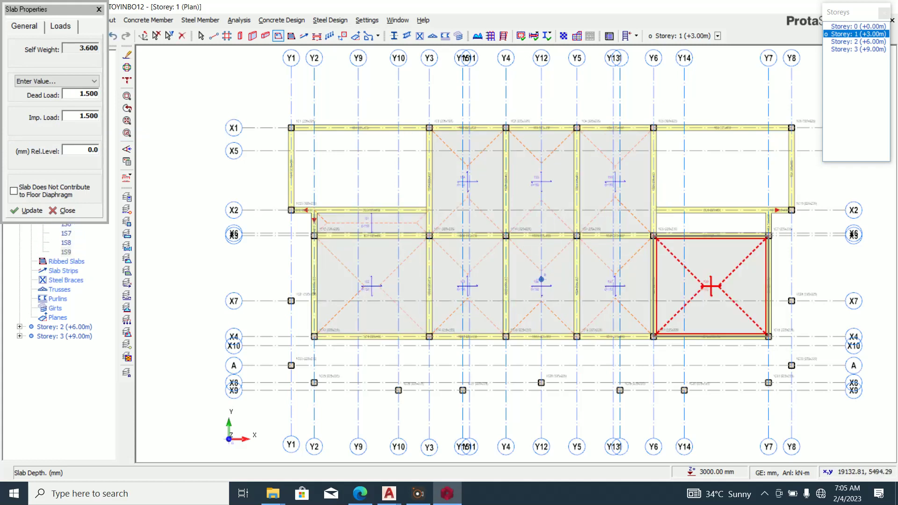
left_click(711, 286)
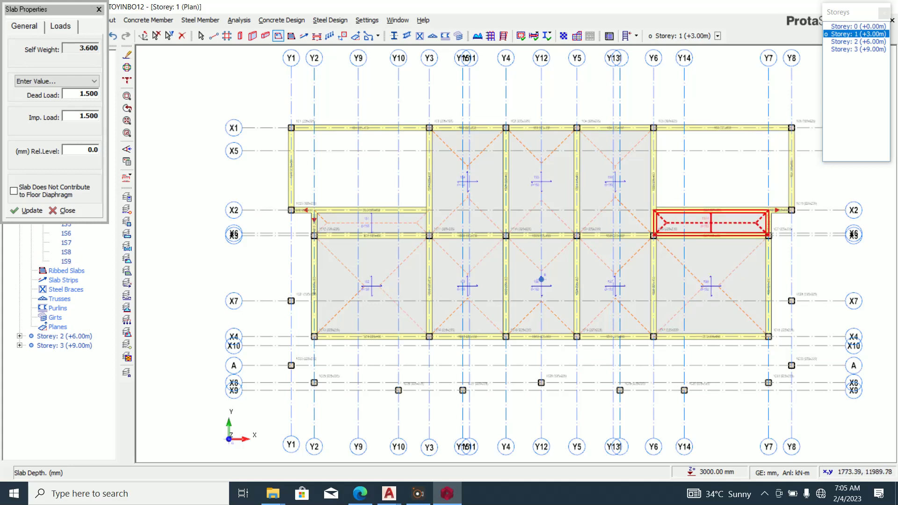
scroll(269, 212, "down", 1)
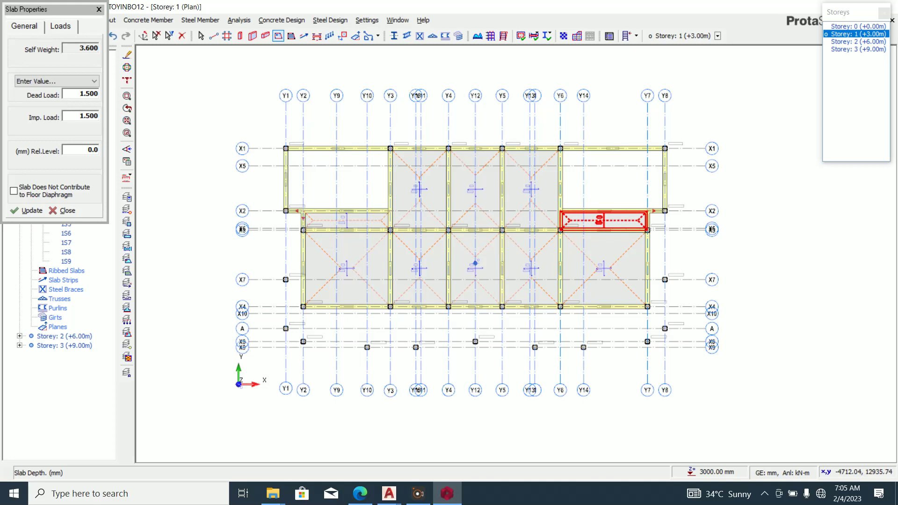
key("Escape")
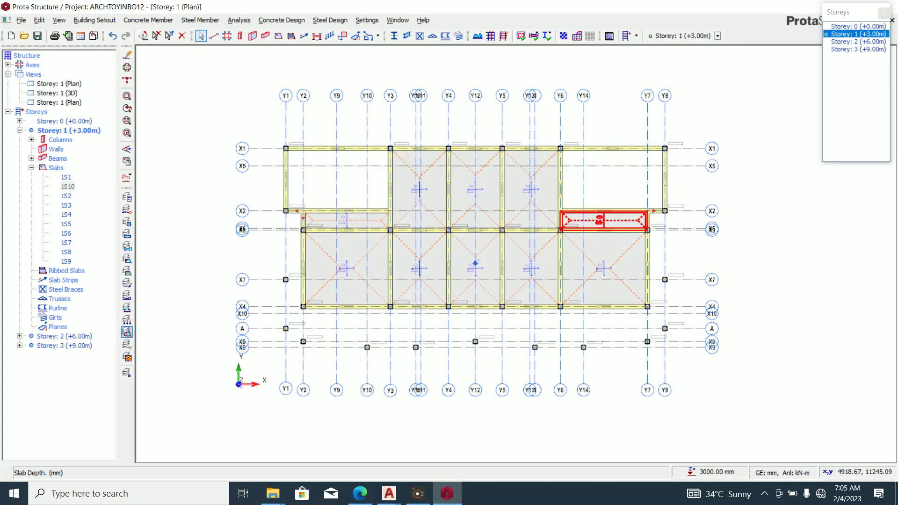
Insert beams 1B36–1B39 from X4 to X9 along Y3, Y4, Y5 and Y6.
left_click(265, 36)
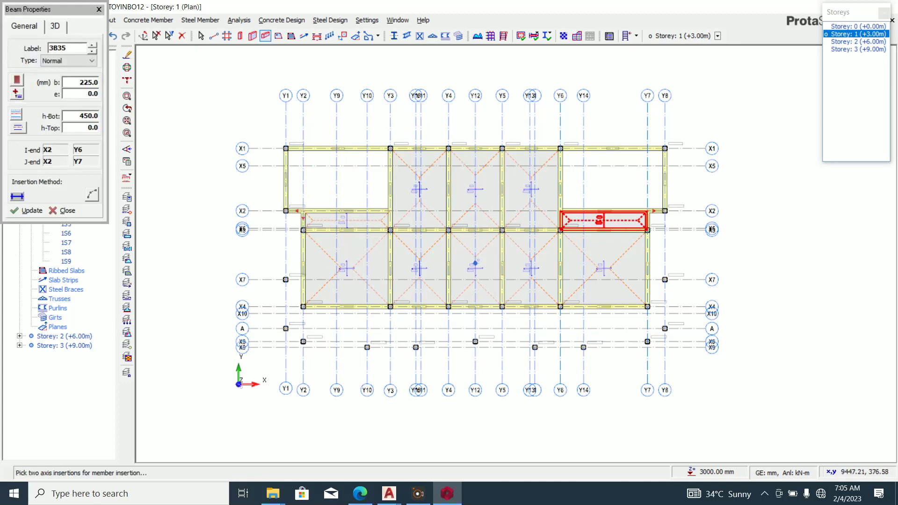
scroll(417, 366, "up", 3)
left_click(370, 262)
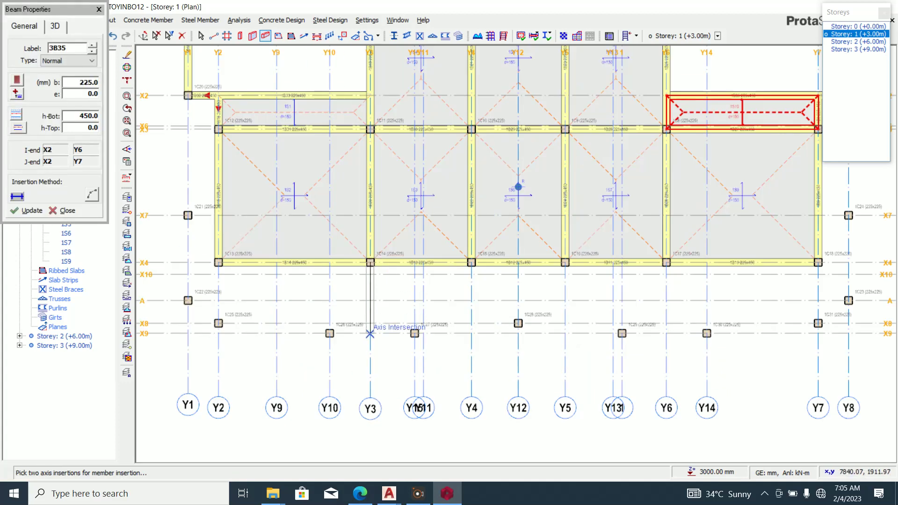
left_click(370, 333)
left_click(471, 262)
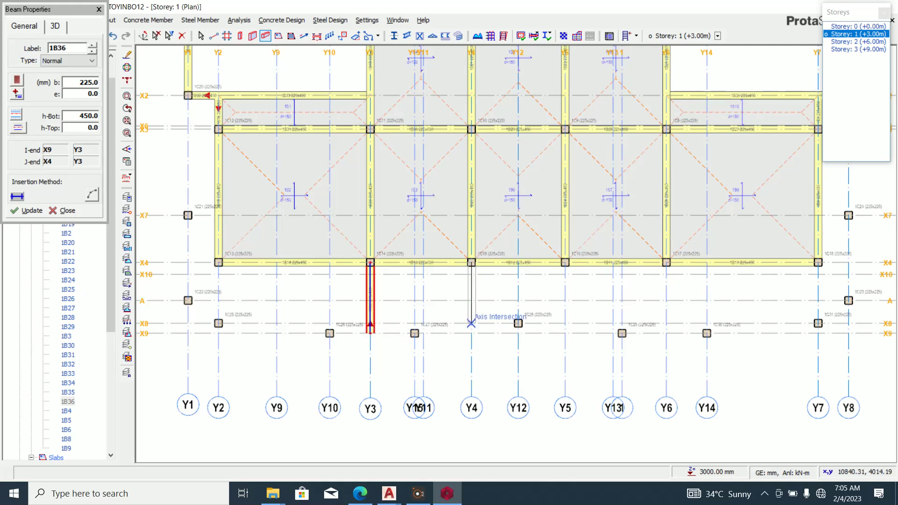
left_click(471, 333)
left_click(564, 262)
left_click(565, 333)
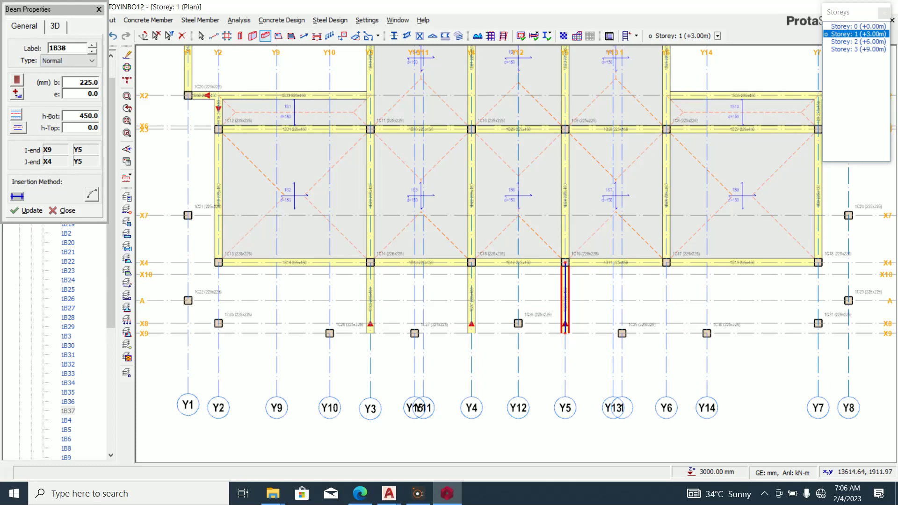
left_click(666, 262)
left_click(665, 334)
scroll(517, 321, "down", 6)
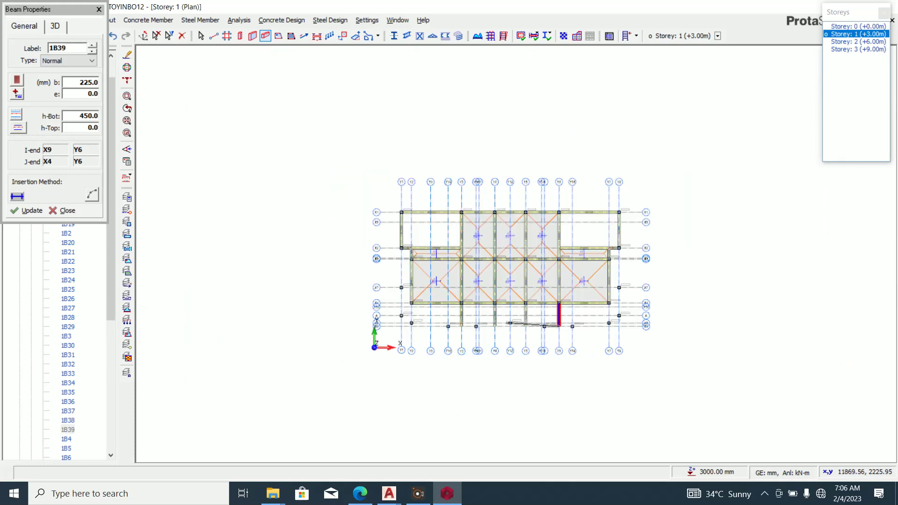
scroll(434, 337, "up", 3)
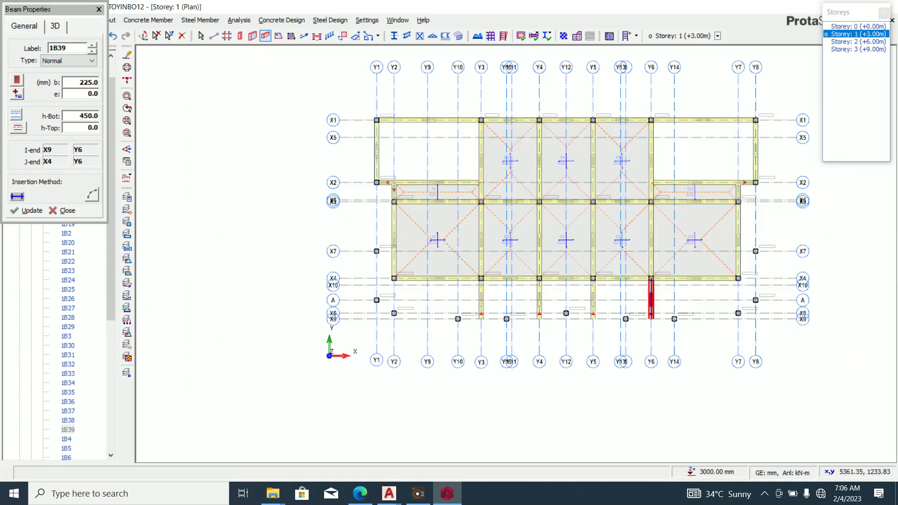
scroll(366, 233, "up", 2)
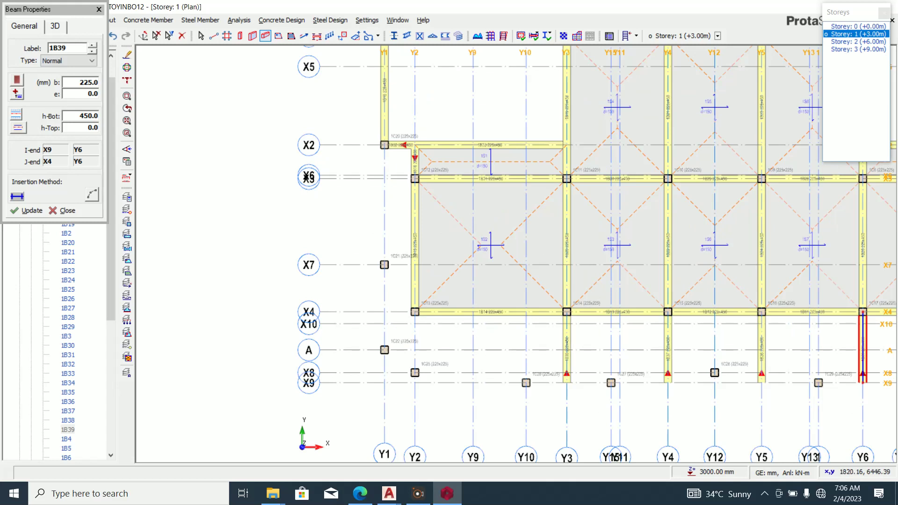
key("Escape")
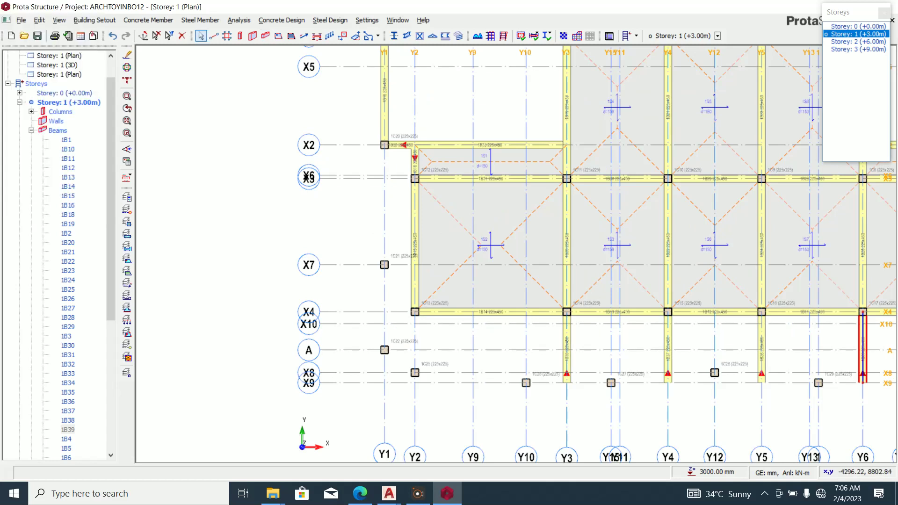
Set the slab type to 12 (cantilever) with a 900 mm cantilever length.
left_click(278, 36)
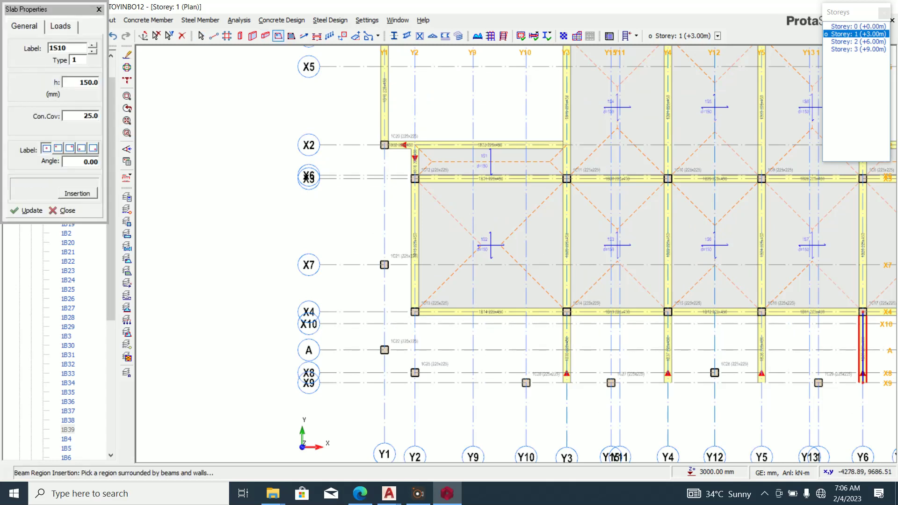
left_click(86, 61)
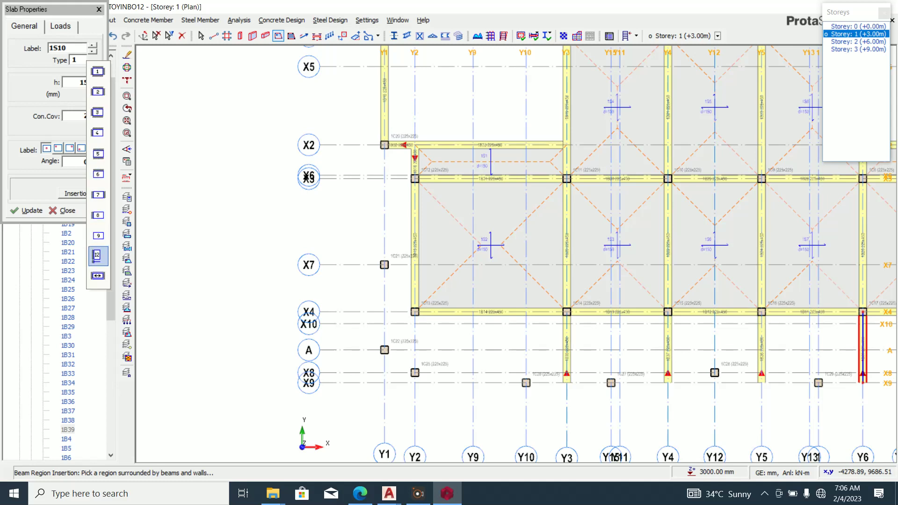
left_click(97, 256)
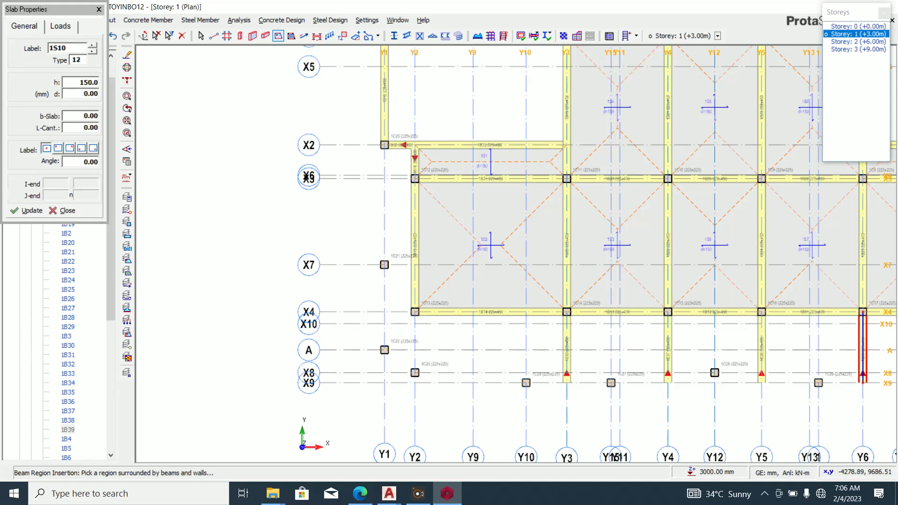
left_click(81, 128)
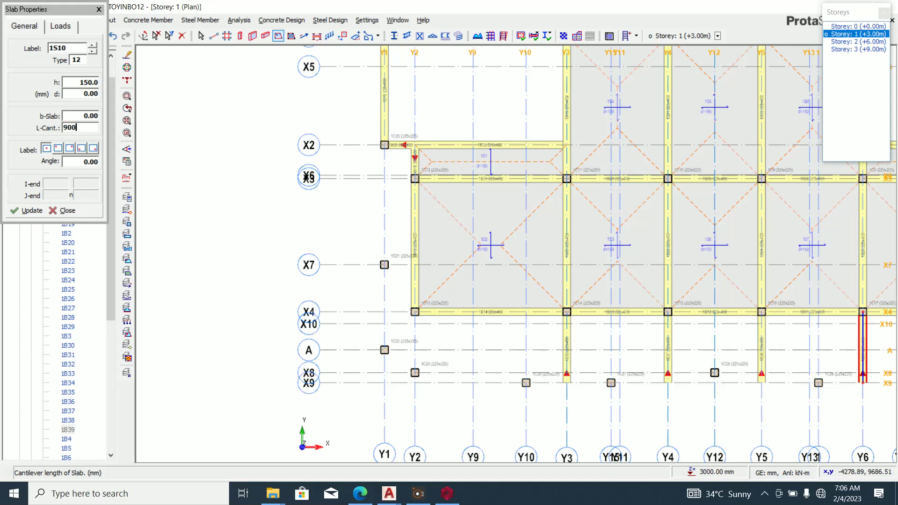
Insert cantilever slabs 1S11 and 1S12 from X2 to X4 along Y2 and Y7.
scroll(424, 157, "up", 3)
left_click(407, 124)
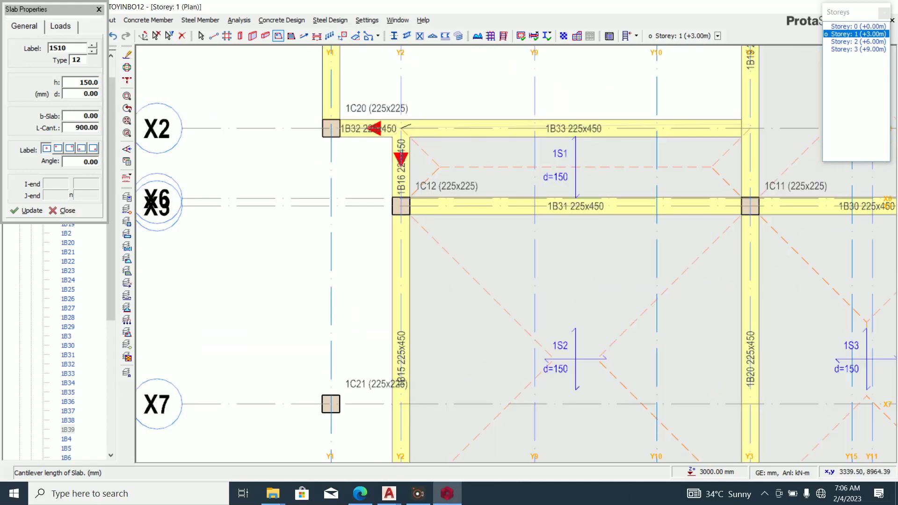
scroll(414, 121, "down", 3)
left_click(407, 290)
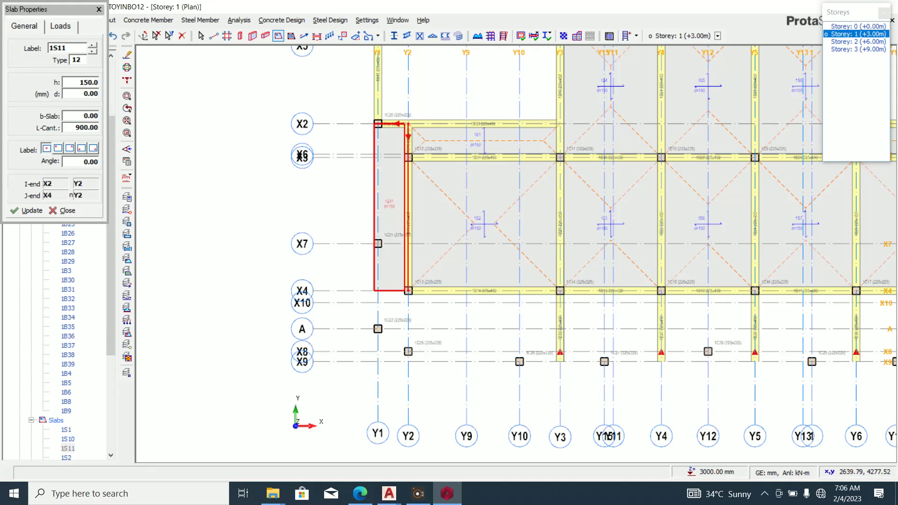
scroll(364, 243, "down", 2)
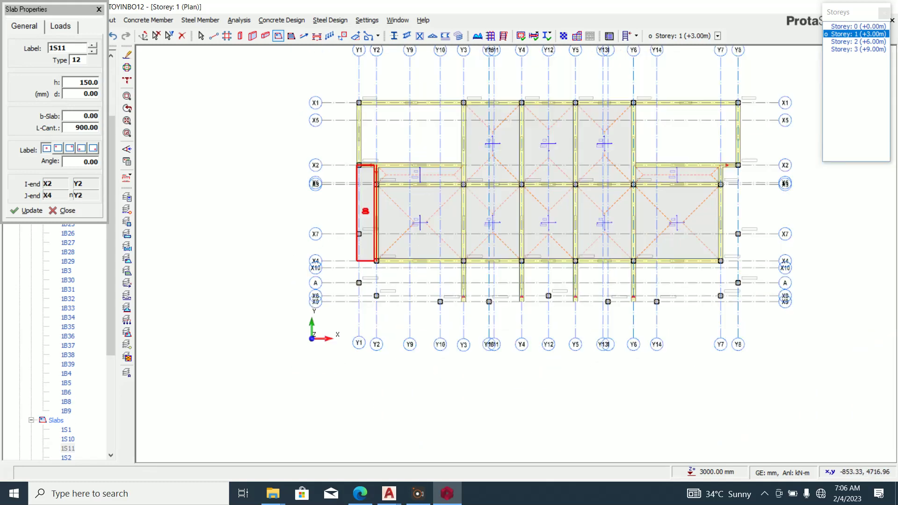
scroll(744, 177, "up", 2)
left_click(712, 156)
left_click(712, 322)
scroll(701, 210, "down", 3)
scroll(425, 293, "up", 3)
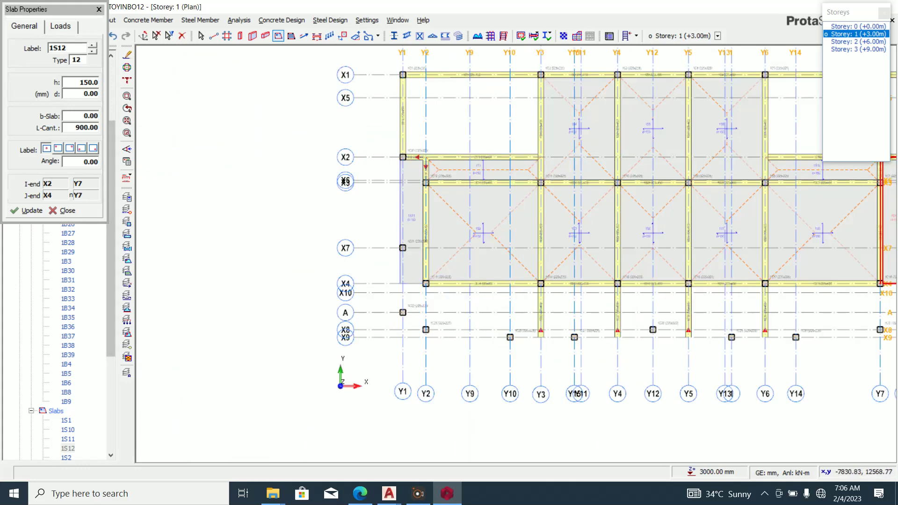
Reopen the slab settings and select the cantilever length value to replace it.
left_click_drag(64, 127, 72, 127)
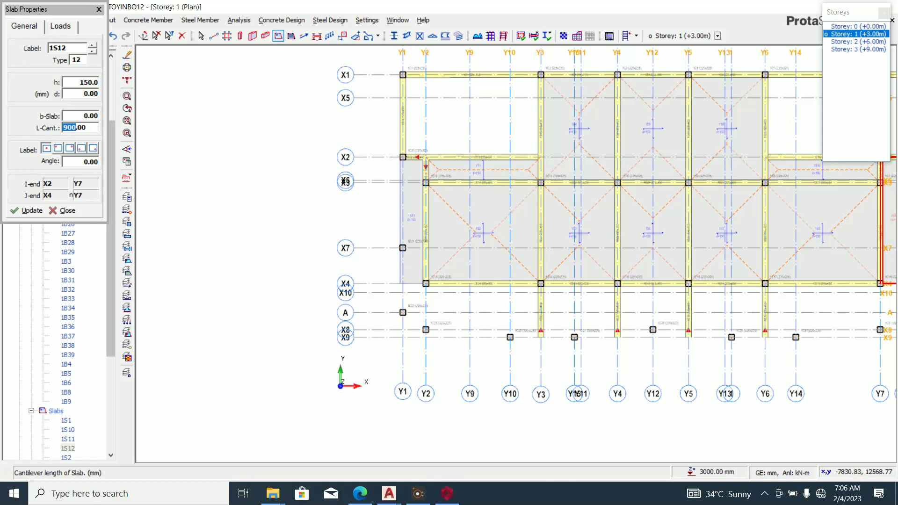
left_click(62, 210)
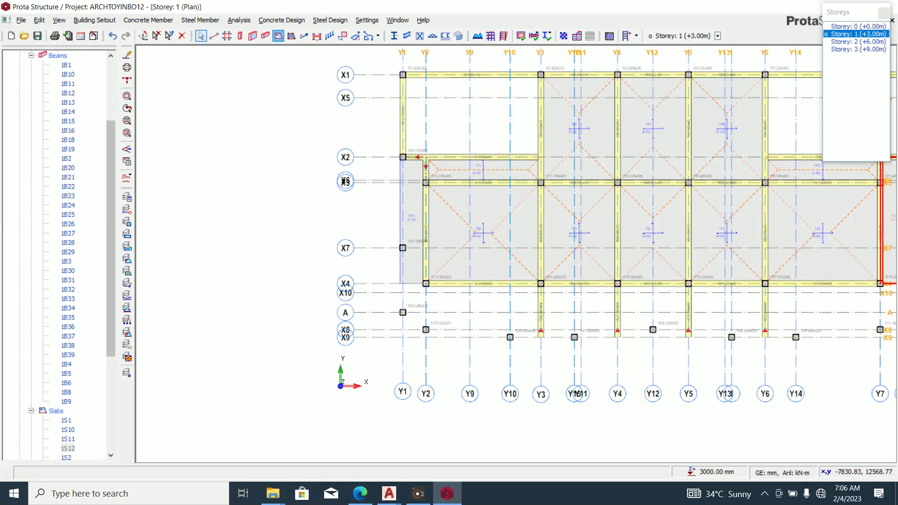
left_click(278, 36)
left_click(81, 127)
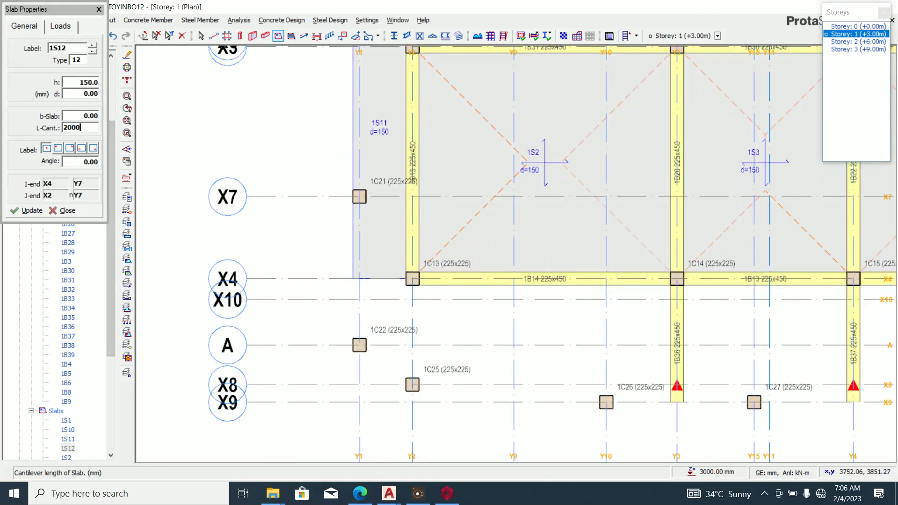
Place a cantilever slab along X4 from Y2 to Y3, then delete it as 1S13.
scroll(436, 287, "up", 3)
left_click(412, 279)
left_click(676, 278)
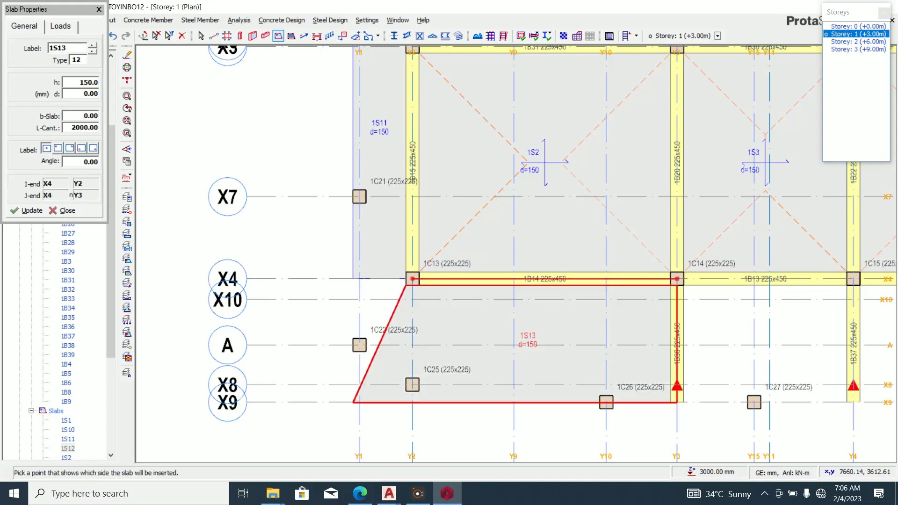
scroll(356, 344, "down", 1)
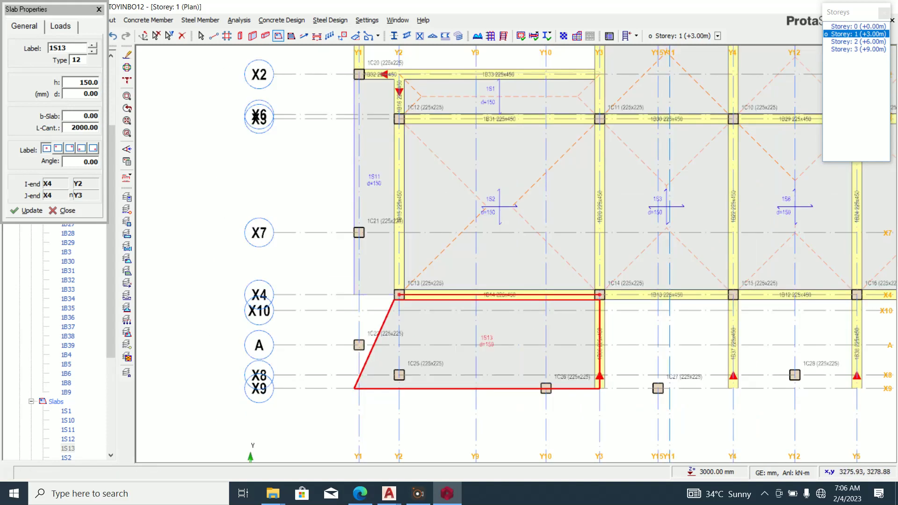
key("Escape")
key("Delete")
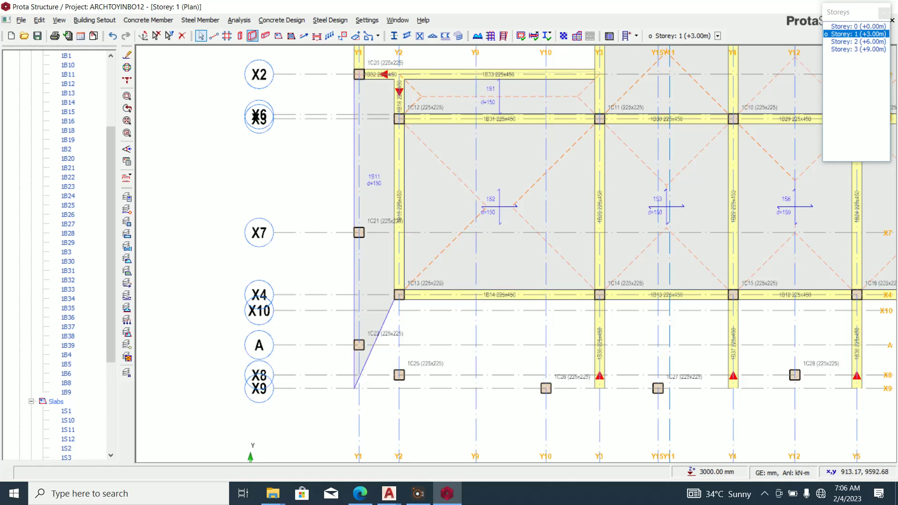
Re-insert the cantilever slab between Y2 and Y3, placed below axis X4.
left_click(277, 36)
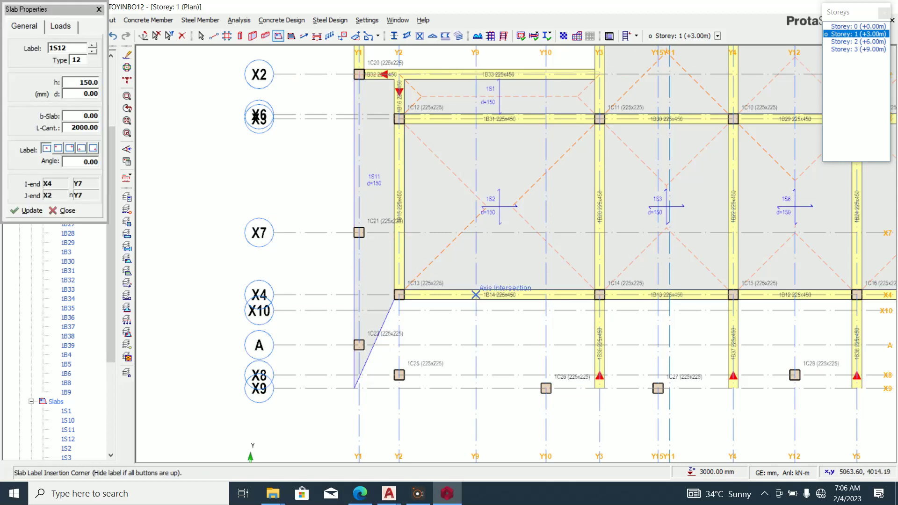
scroll(453, 318, "up", 3)
left_click(329, 263)
scroll(298, 300, "down", 3)
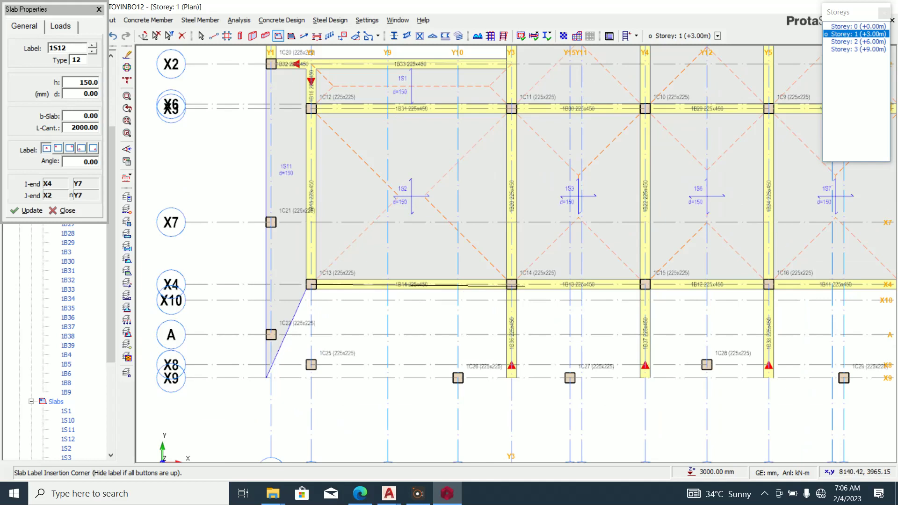
left_click(512, 284)
left_click(298, 321)
scroll(298, 321, "down", 3)
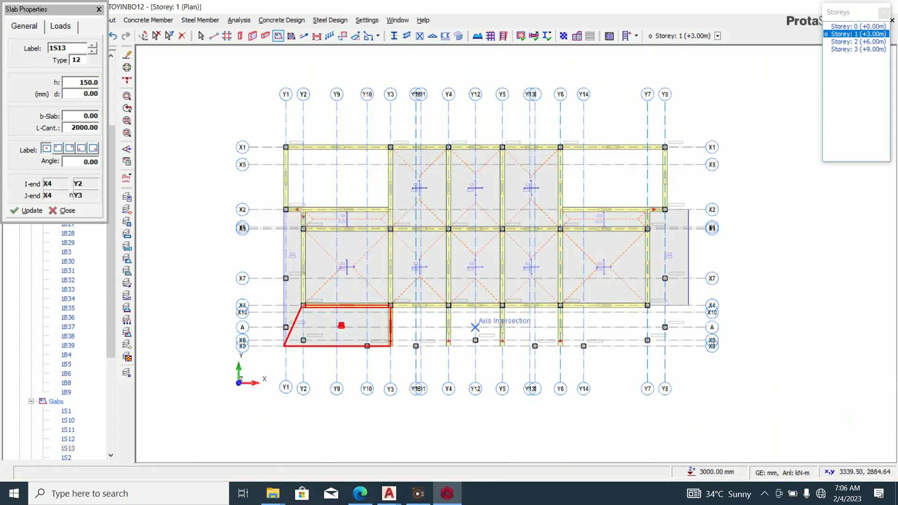
key("Escape")
Add a cantilever slab along X4 between Y6 and Y7.
scroll(623, 316, "up", 1)
scroll(548, 304, "up", 1)
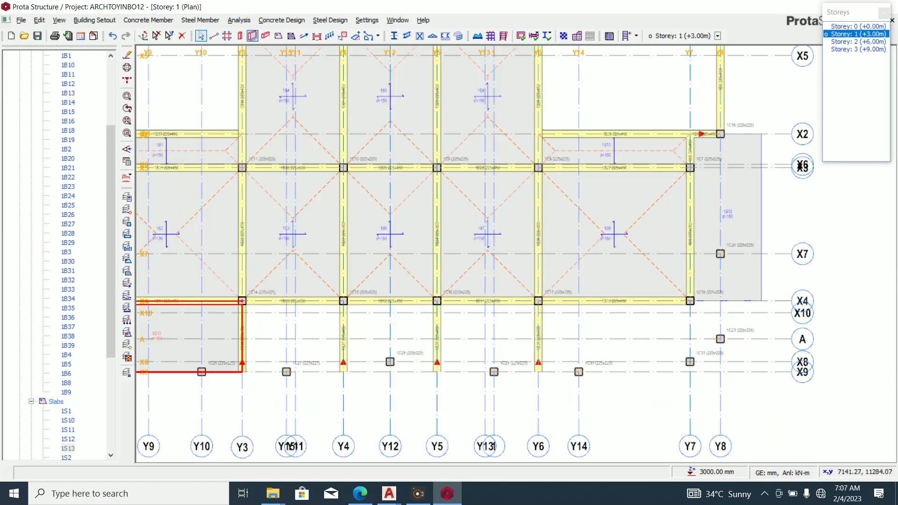
left_click(277, 36)
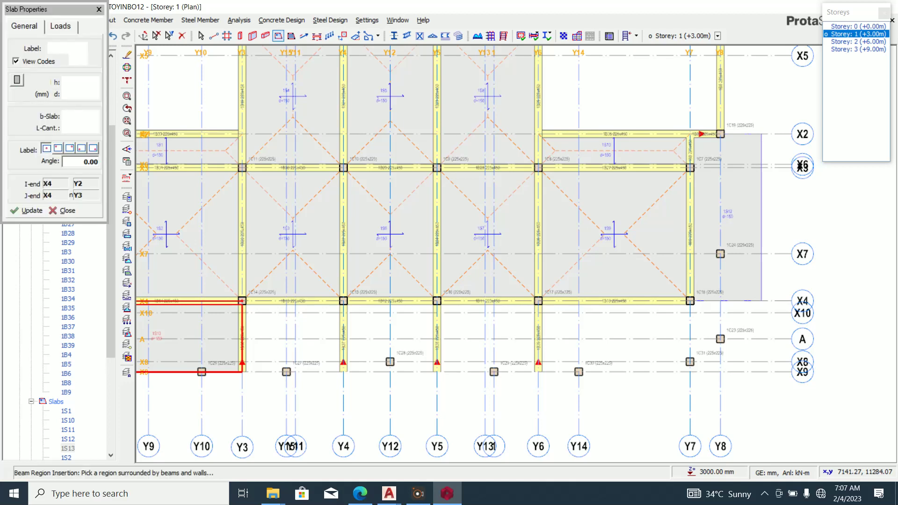
left_click_drag(690, 300, 689, 303)
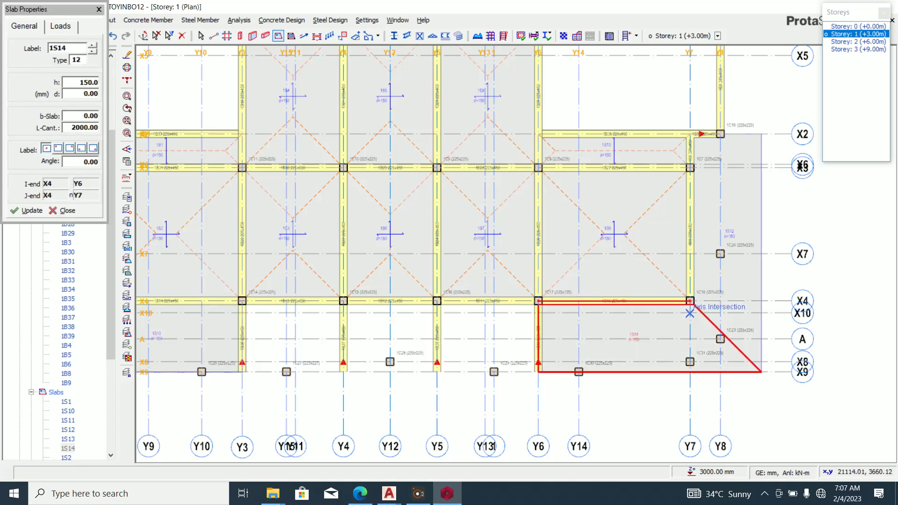
key("Escape")
scroll(622, 305, "down", 2)
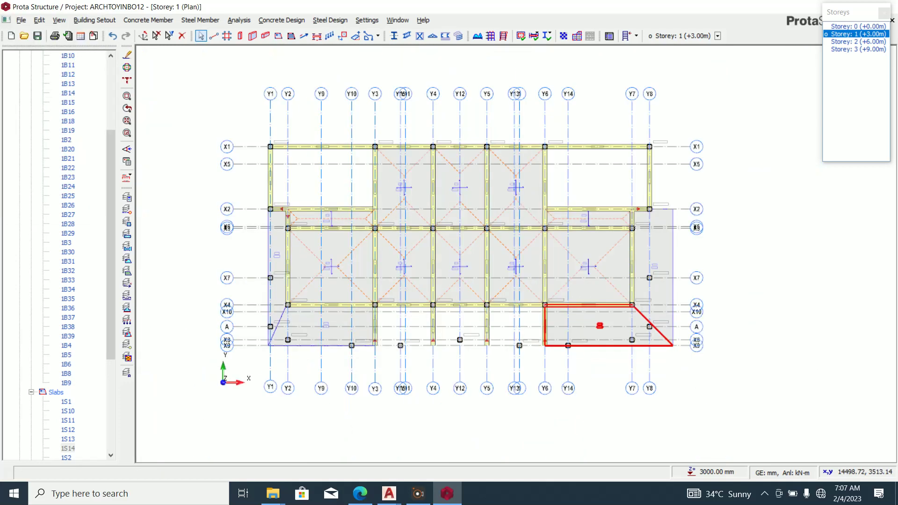
scroll(288, 350, "up", 2)
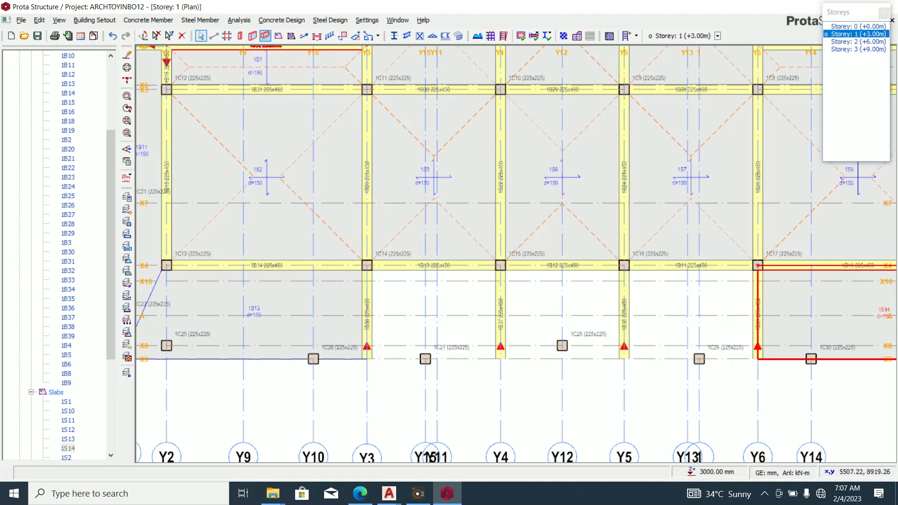
Place slab 1S15 below beam 1B13 (1C14–1C15) and 1S16 below beam 1B11 (1C16–1C17).
left_click(277, 35)
left_click(367, 265)
left_click(500, 265)
left_click(494, 290)
left_click(624, 265)
left_click(757, 265)
left_click(754, 286)
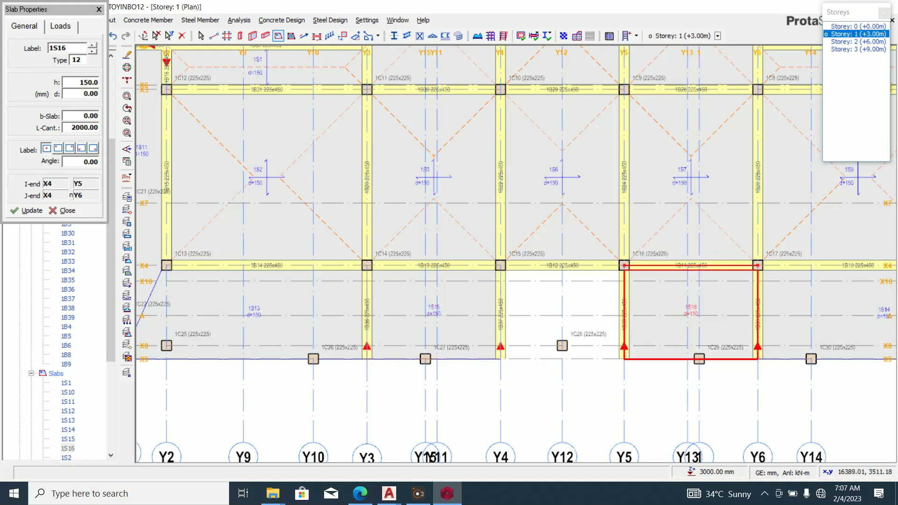
key("Escape")
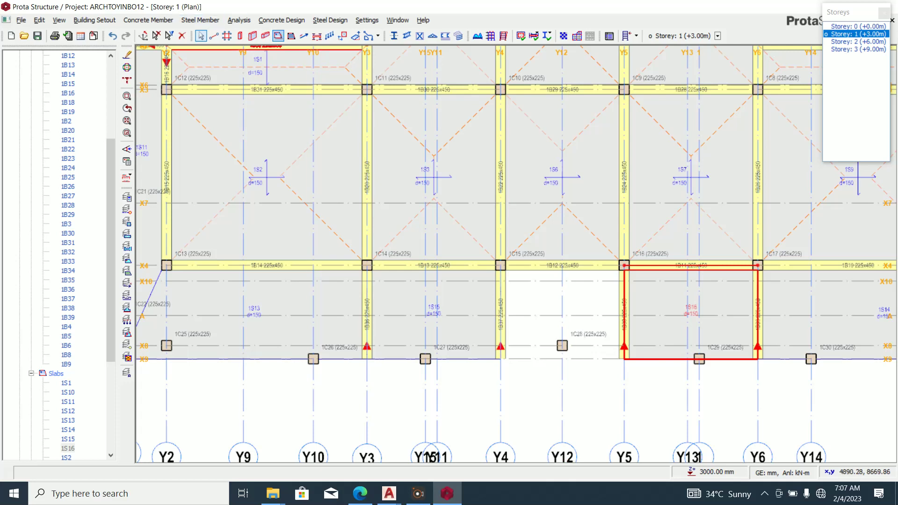
Cancel the slab settings, clear the selection, and restart slab insertion.
left_click(278, 35)
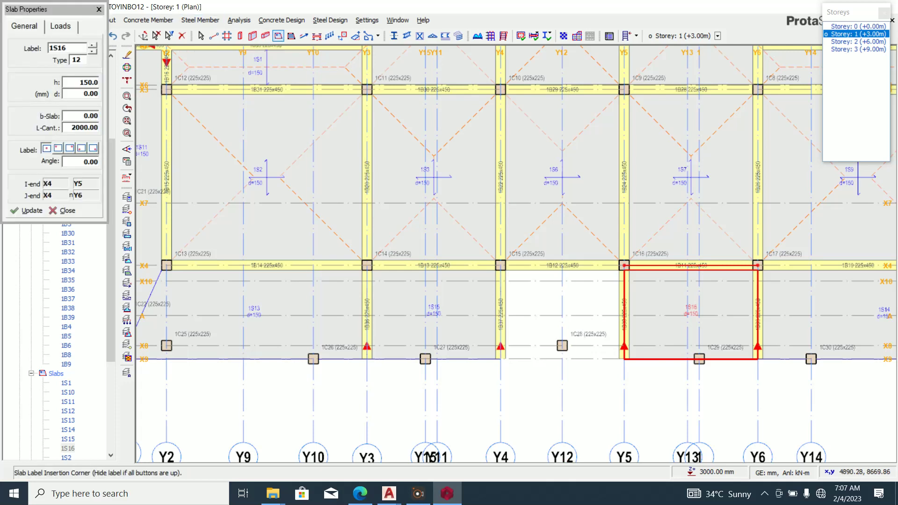
left_click(67, 211)
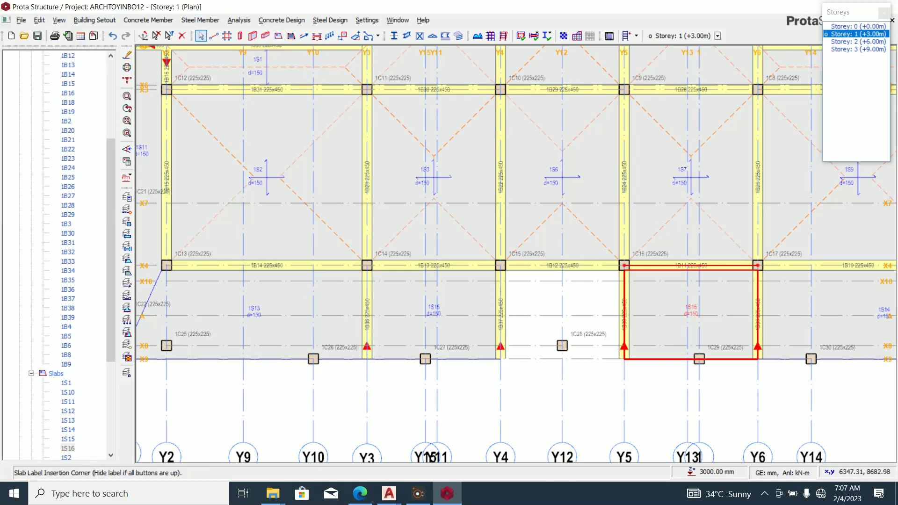
left_click(547, 300)
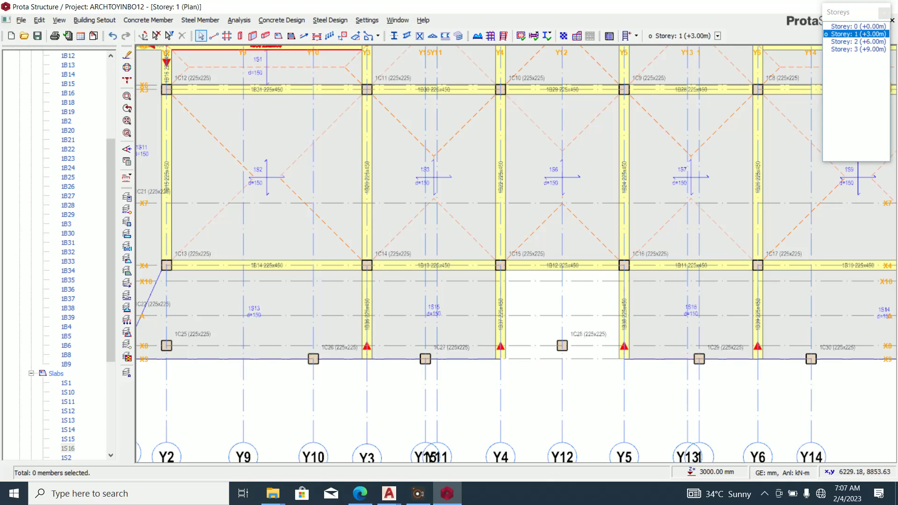
left_click(277, 35)
Set the cantilever length to 1800 and place slab 1S17 between columns 1C15 and 1C16.
double_click(81, 128)
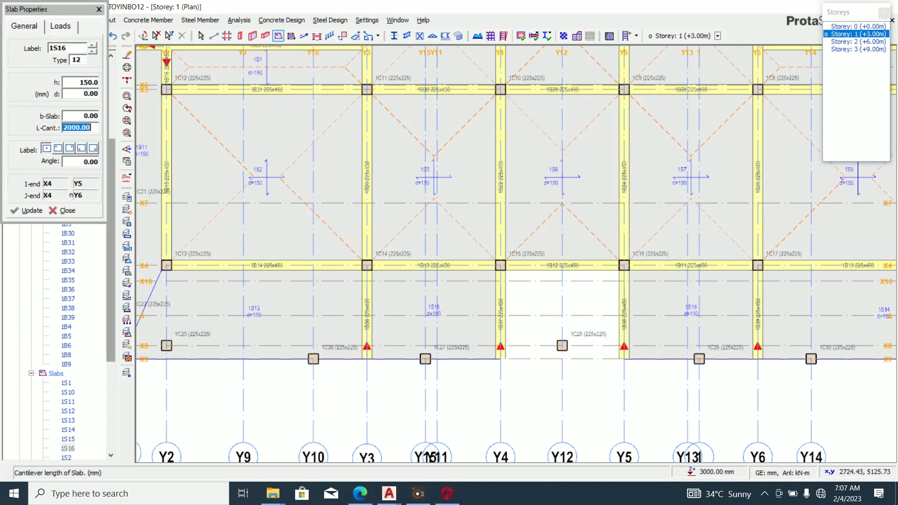
type("1800")
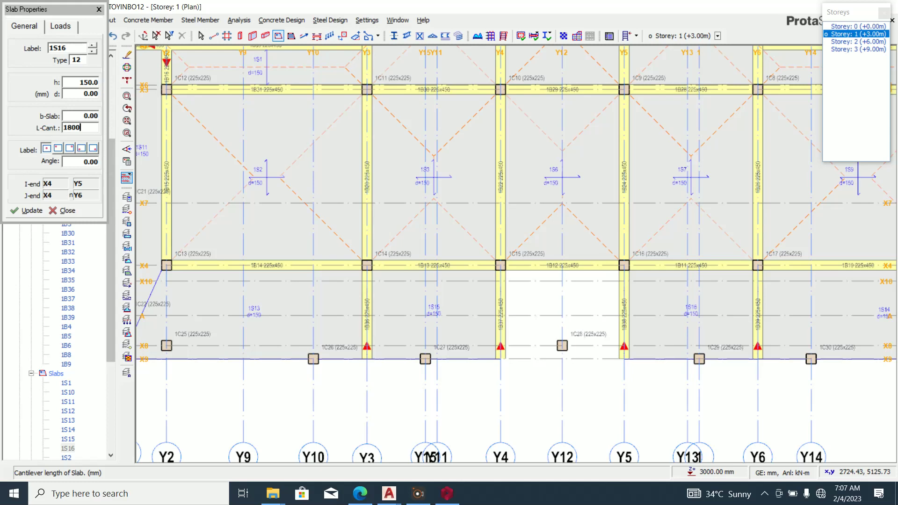
scroll(530, 270, "up", 3)
left_click(478, 262)
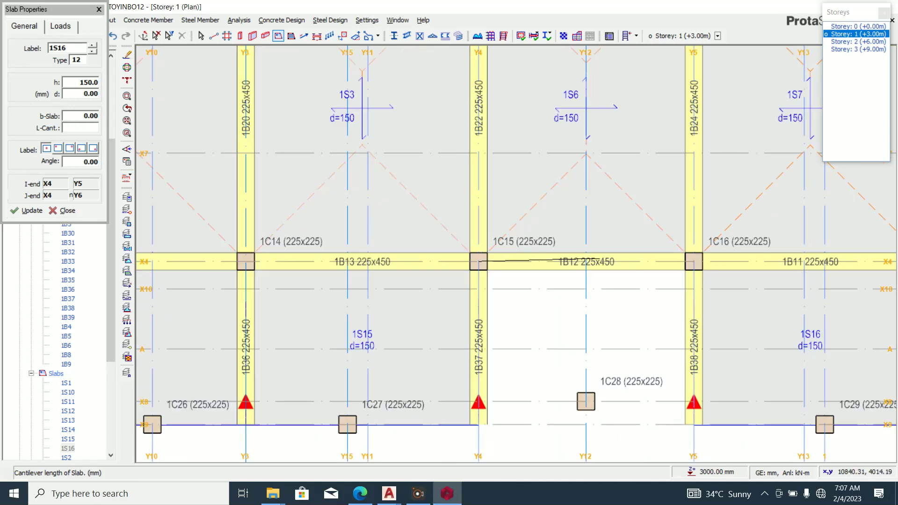
left_click(693, 261)
scroll(614, 297, "down", 3)
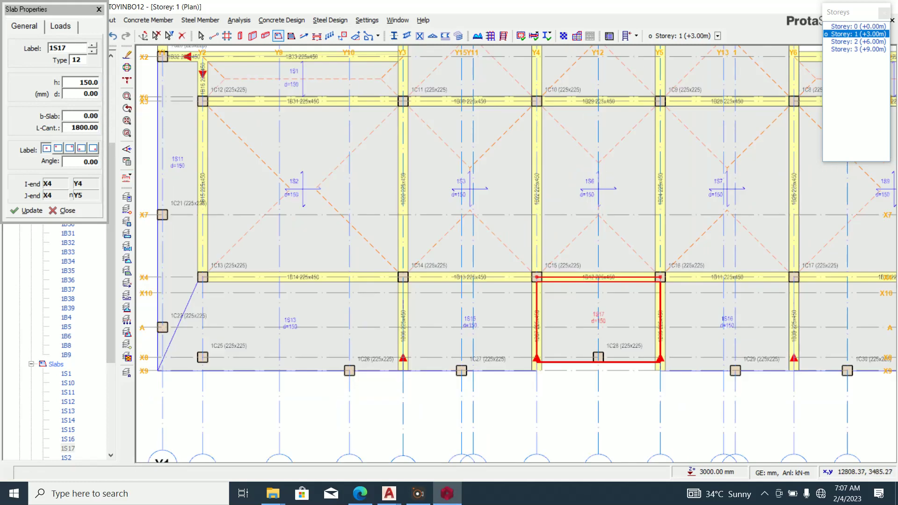
left_click(63, 211)
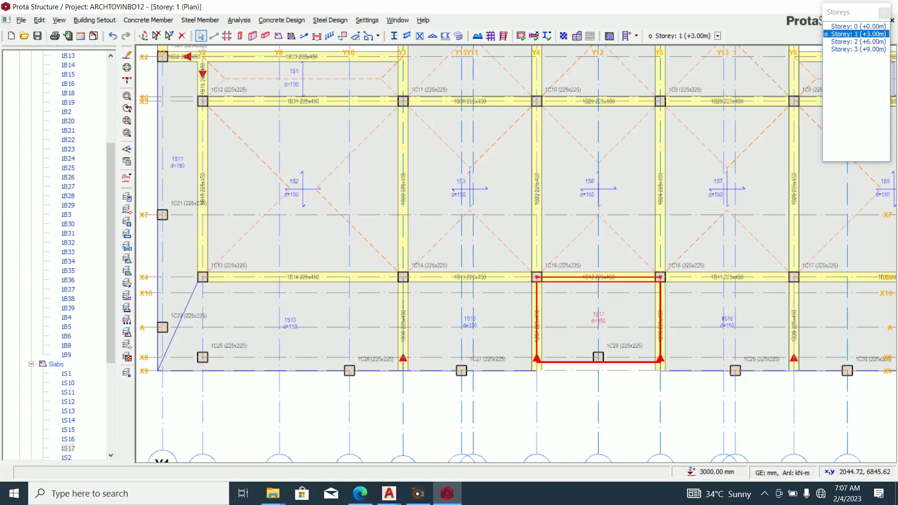
Delete storey 1 edge columns 1C21, 1C22, 1C25, 1C26 and 1C27.
scroll(539, 282, "down", 2)
scroll(448, 277, "down", 1)
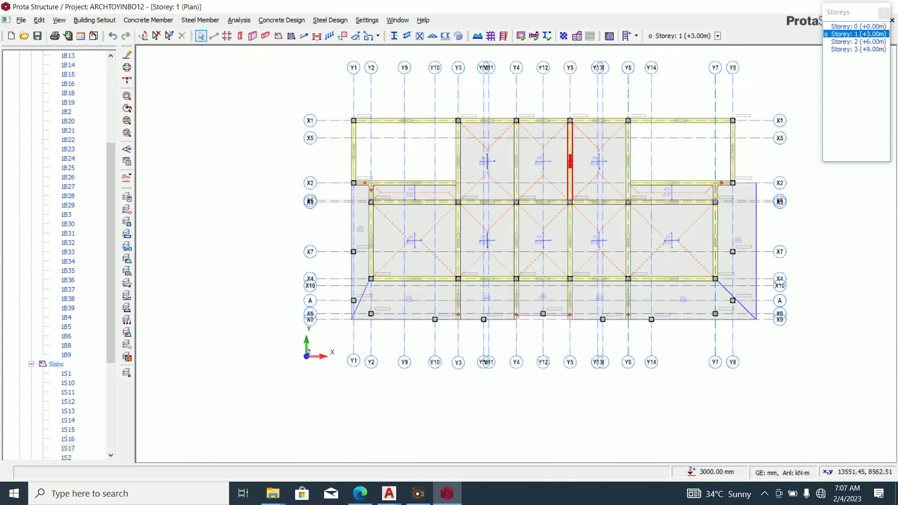
scroll(567, 331, "up", 3)
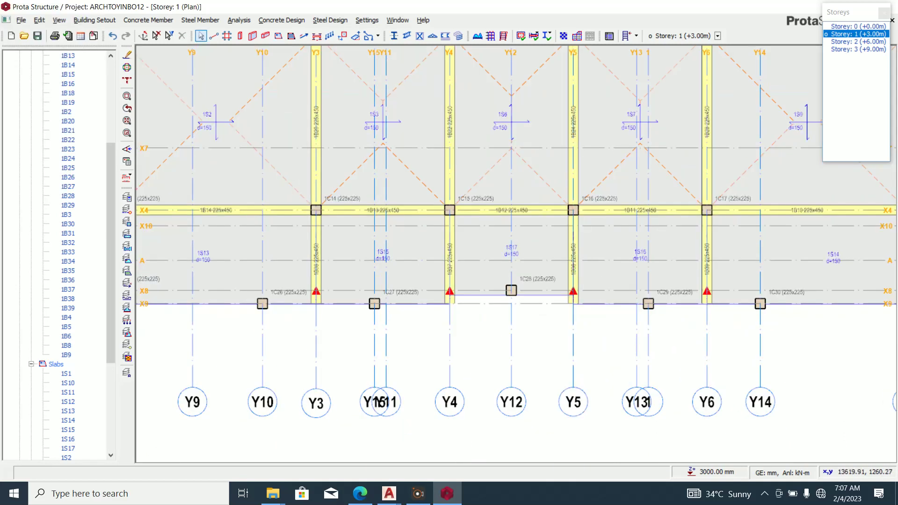
scroll(536, 306, "down", 1)
scroll(590, 317, "down", 1)
scroll(266, 316, "up", 2)
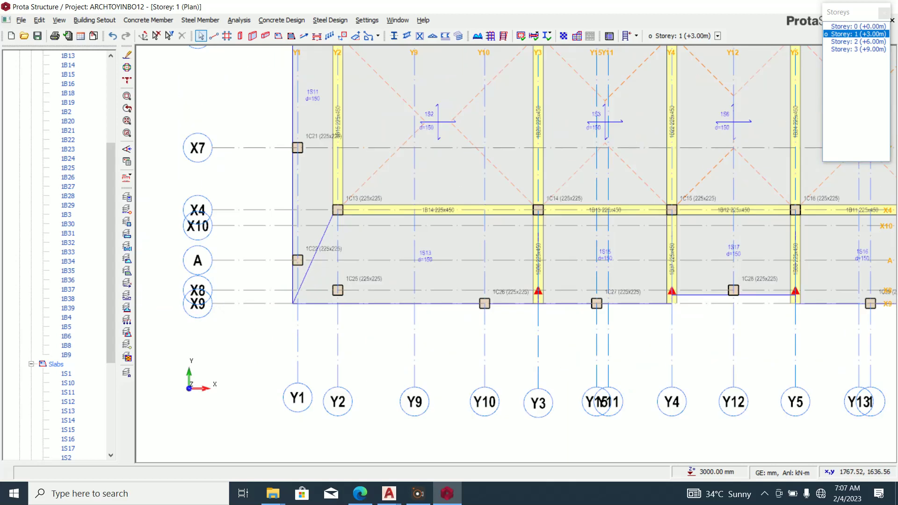
scroll(388, 302, "down", 1)
scroll(339, 229, "up", 2)
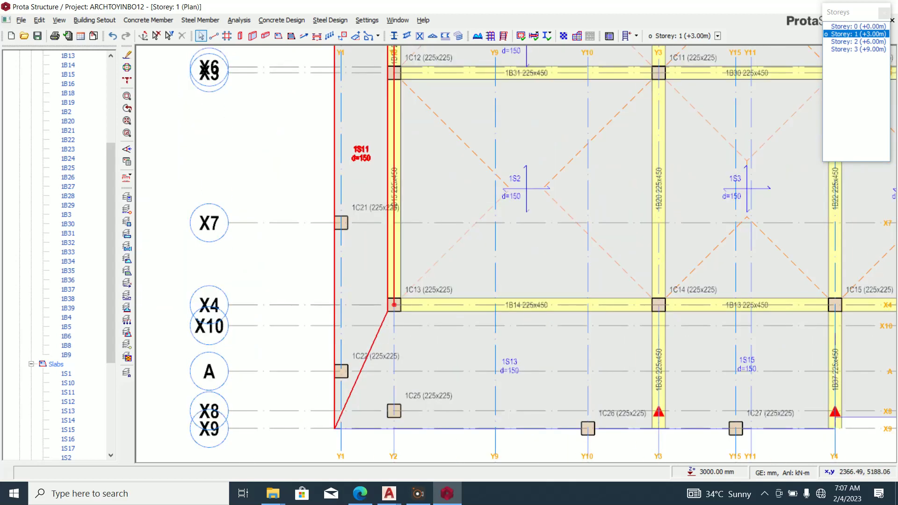
scroll(340, 222, "up", 3)
left_click(341, 221)
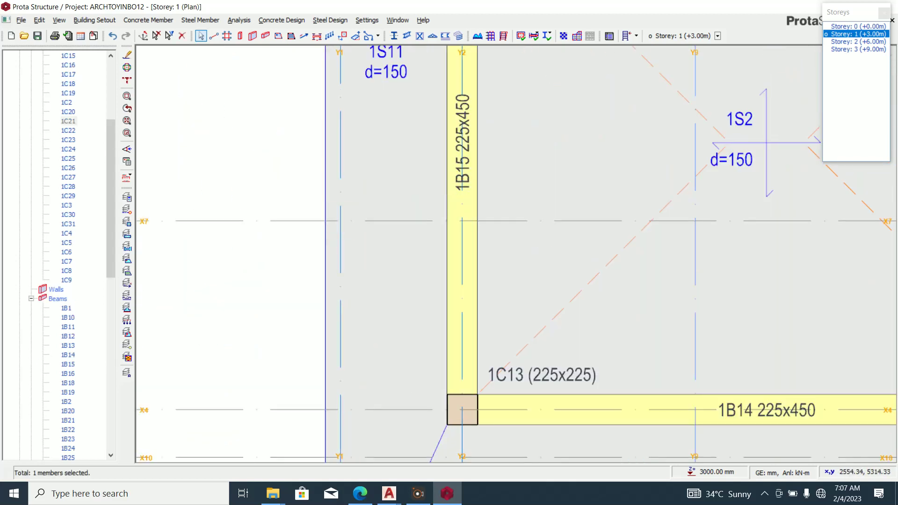
key("Delete")
scroll(381, 156, "down", 4)
scroll(367, 290, "up", 2)
left_click(367, 284)
key("Delete")
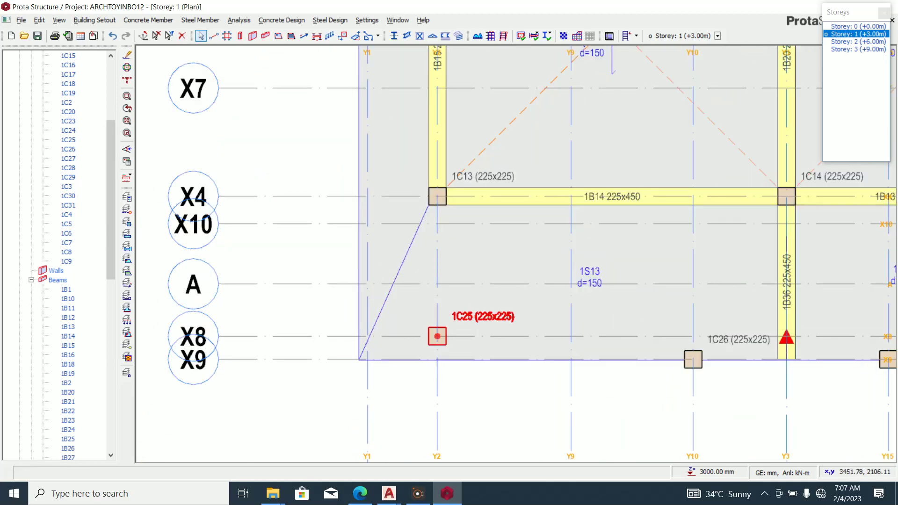
left_click(437, 336)
key("Delete")
left_click(693, 359)
key("Delete")
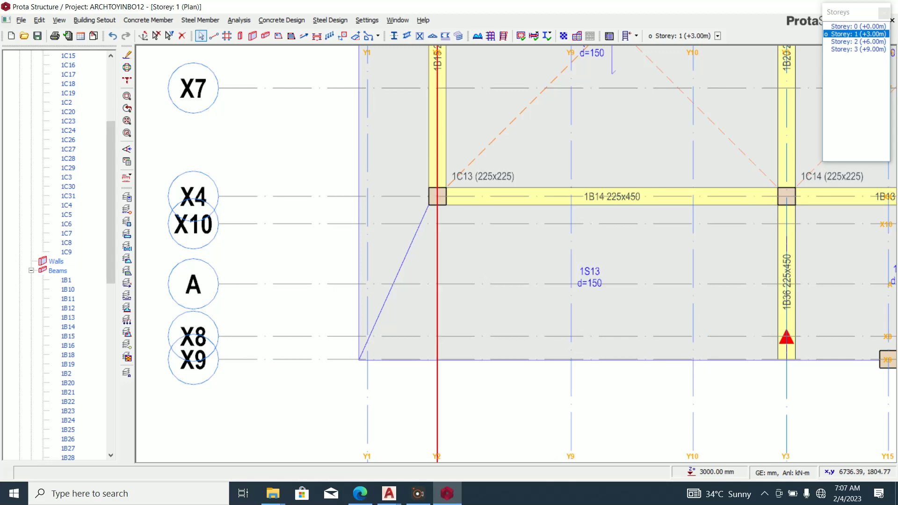
scroll(411, 359, "down", 4)
scroll(603, 374, "up", 4)
left_click(640, 332)
key("Delete")
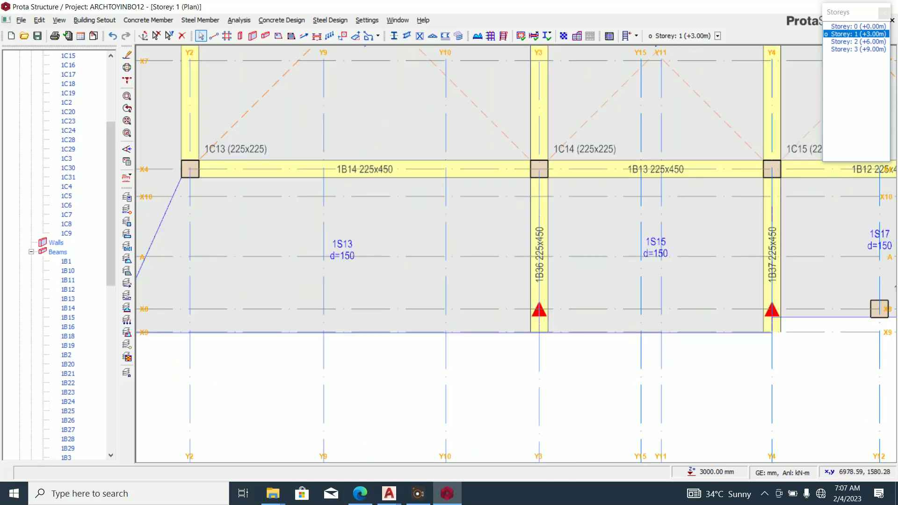
Delete the remaining edge columns 1C28, 1C29, 1C30, 1C31, 1C23 and 1C24.
scroll(641, 331, "down", 4)
scroll(587, 324, "up", 3)
scroll(624, 344, "up", 3)
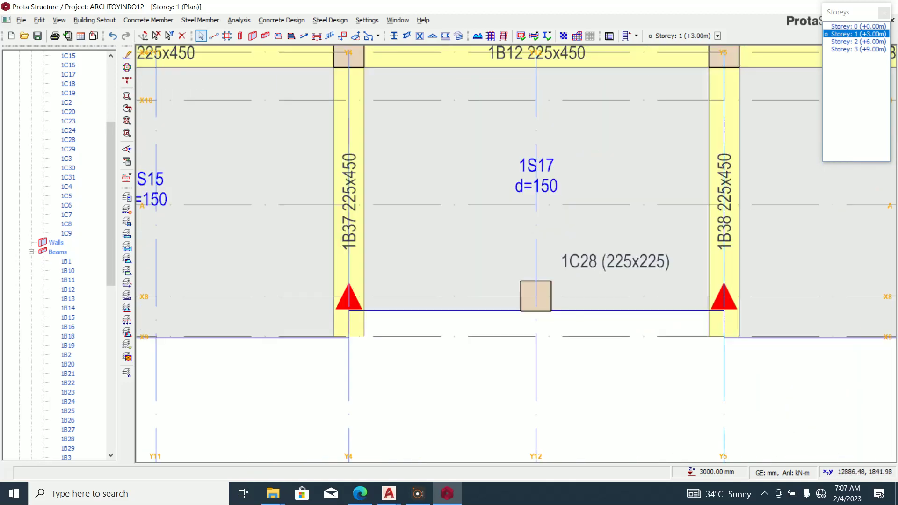
left_click(535, 296)
key("Delete")
scroll(536, 296, "down", 4)
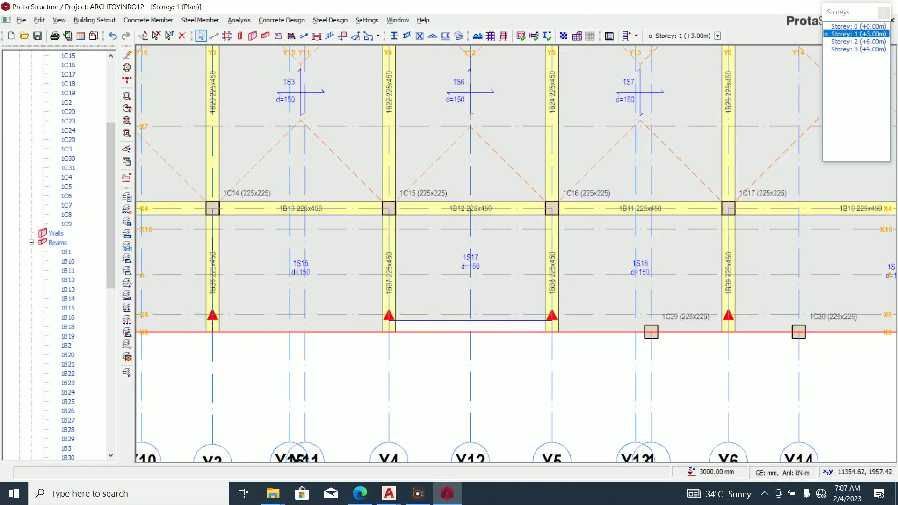
scroll(663, 287, "up", 4)
left_click(616, 330)
key("Delete")
scroll(616, 330, "down", 4)
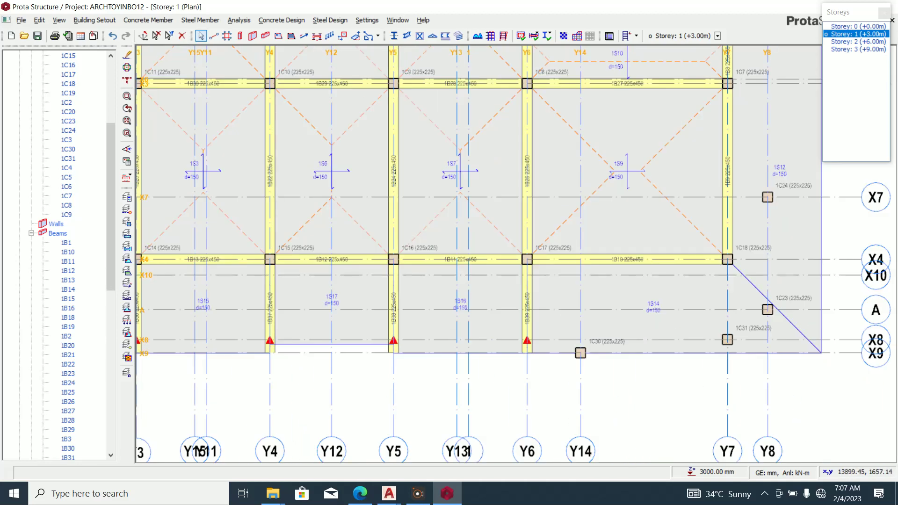
scroll(616, 330, "up", 4)
left_click(616, 333)
key("Delete")
scroll(616, 333, "down", 4)
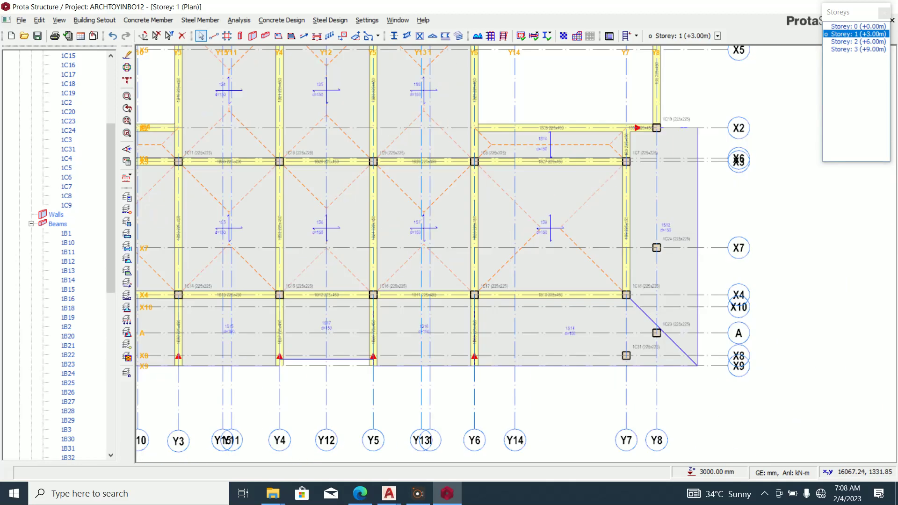
scroll(633, 340, "up", 4)
left_click(633, 341)
key("Delete")
scroll(633, 341, "down", 4)
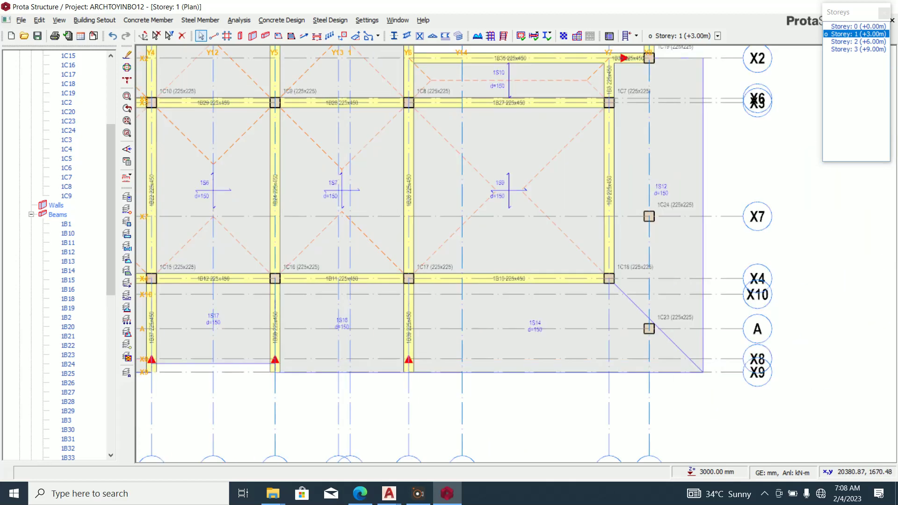
scroll(644, 302, "up", 4)
left_click(644, 303)
key("Delete")
scroll(644, 303, "down", 4)
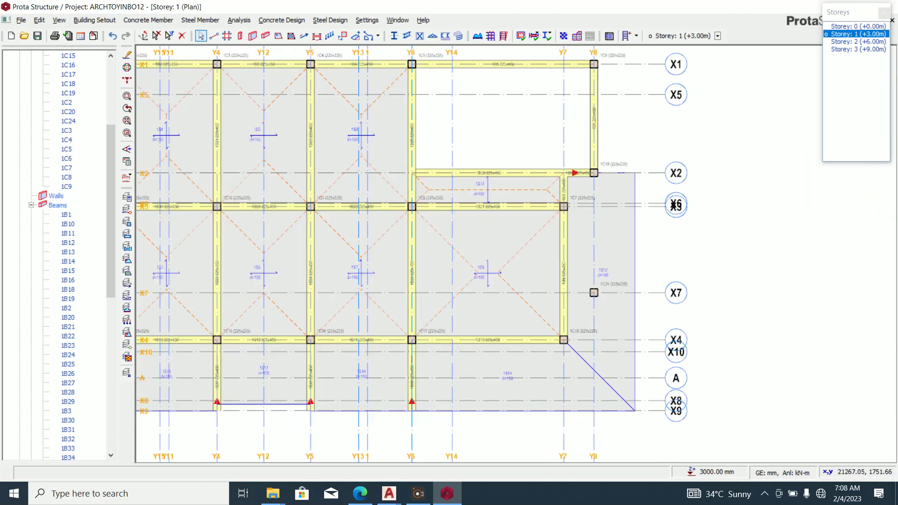
scroll(581, 285, "up", 4)
left_click(581, 286)
key("Delete")
scroll(581, 285, "down", 4)
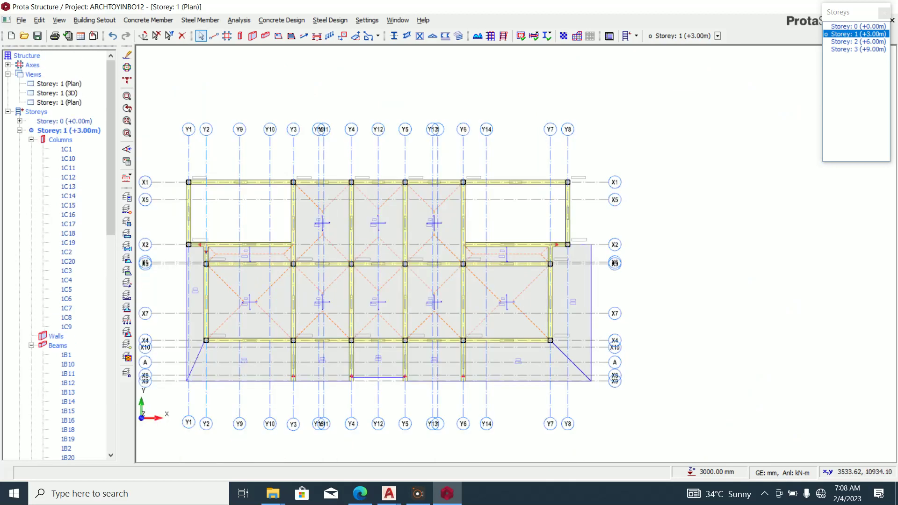
right_click(38, 74)
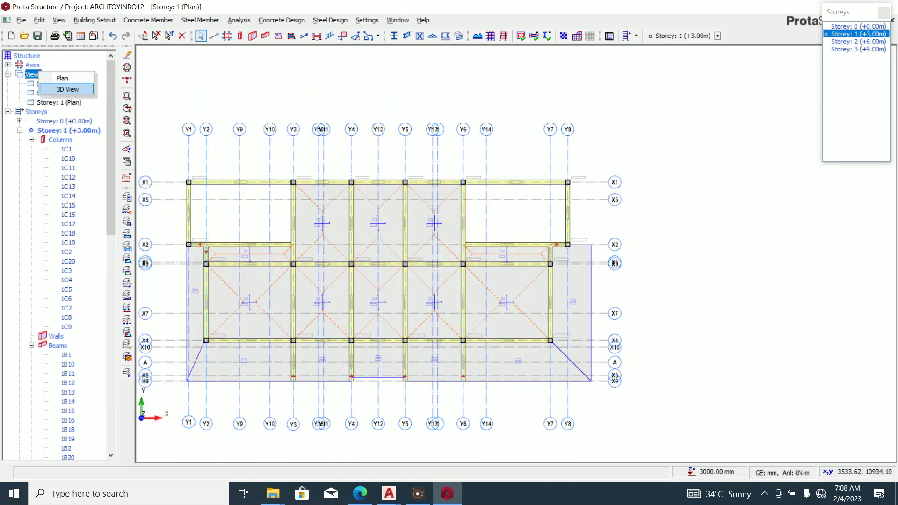
left_click(68, 89)
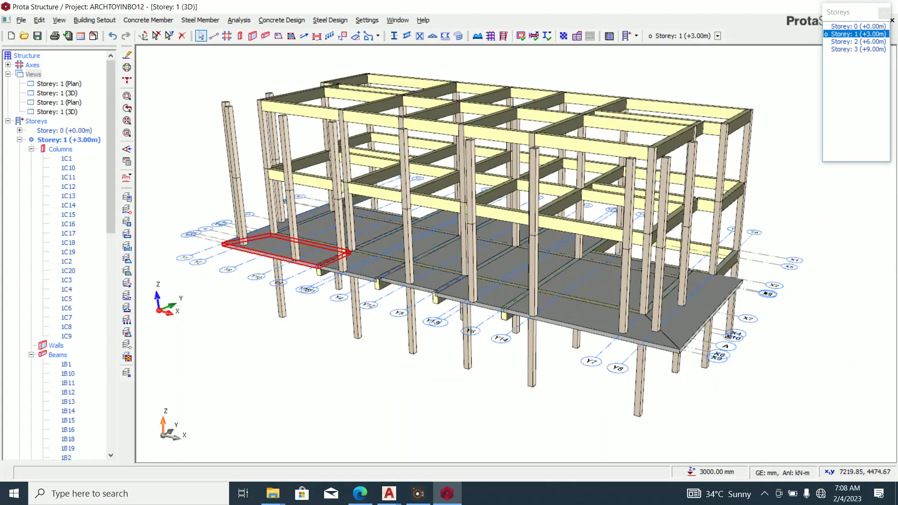
middle_click_drag(197, 290, 346, 281)
mouse_move(654, 276)
middle_mouse_down()
mouse_move(659, 269)
mouse_move(523, 262)
mouse_move(383, 229)
mouse_move(355, 276)
mouse_move(339, 248)
mouse_move(302, 292)
mouse_move(292, 279)
mouse_move(327, 271)
mouse_move(306, 264)
middle_mouse_up()
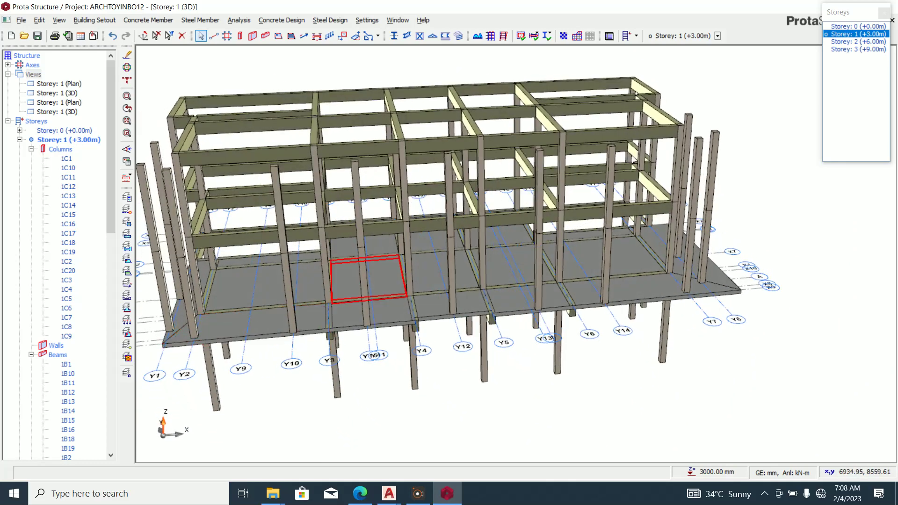
right_click(33, 73)
left_click(39, 80)
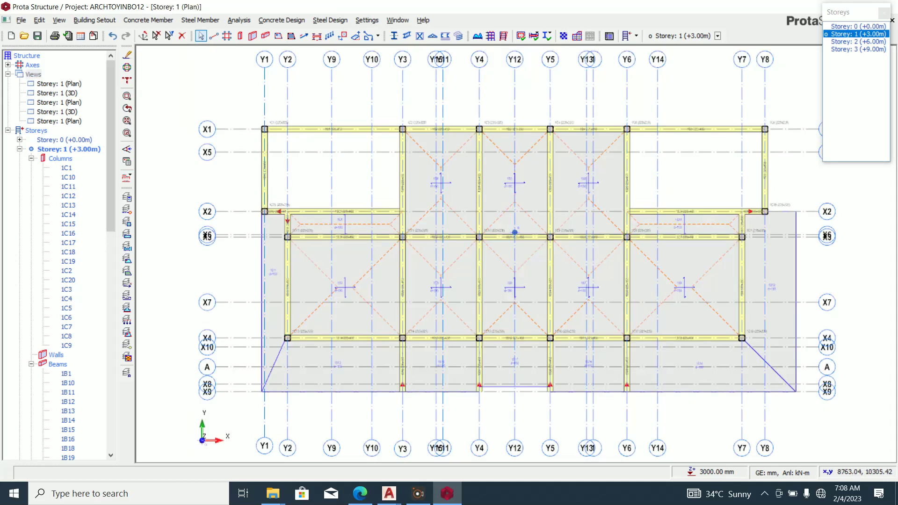
Move the plan up to Storey 2 (+6.00 m) and activate slab placement.
mouse_move(650, 213)
key("Page_Up")
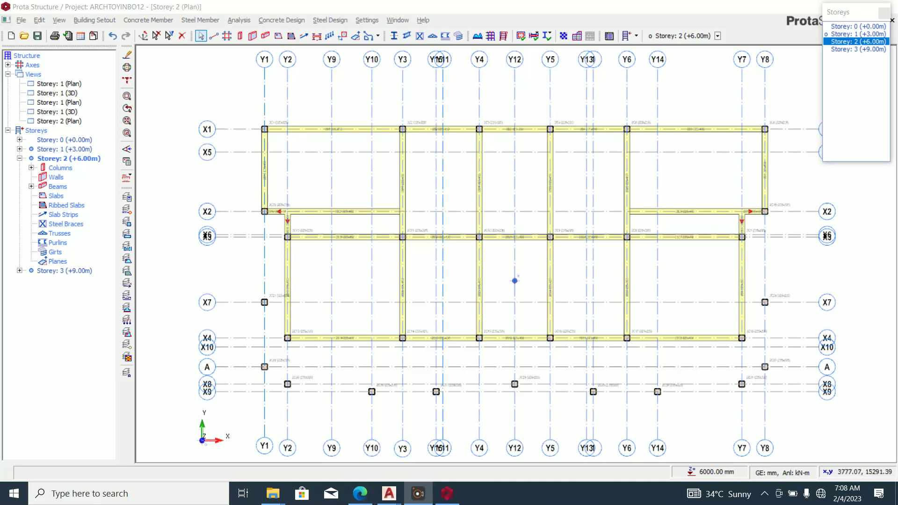
left_click(279, 36)
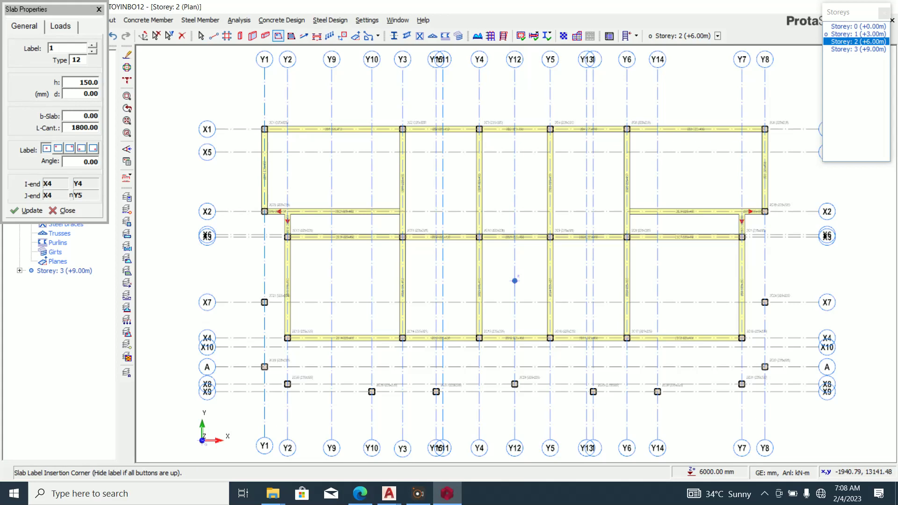
Choose ordinary slab type 1 and review its 1.500 dead and imposed loads.
left_click(78, 60)
left_click(97, 66)
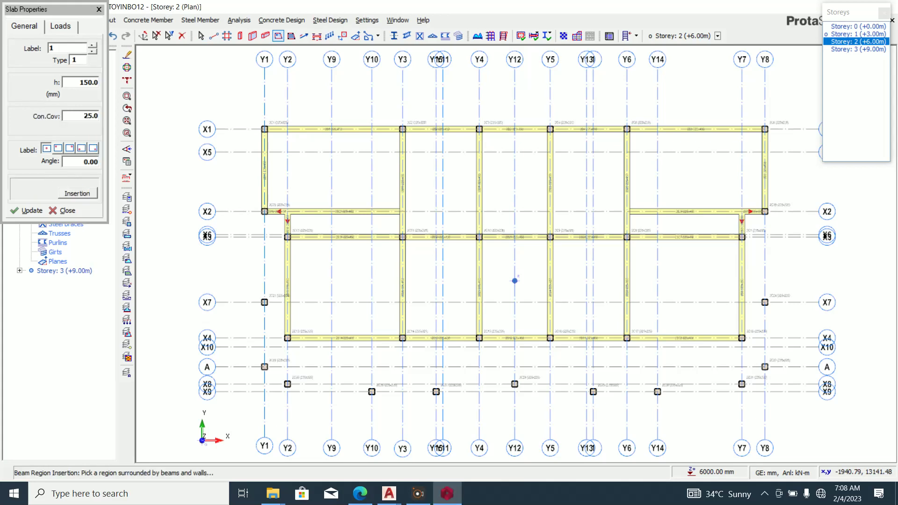
left_click(60, 26)
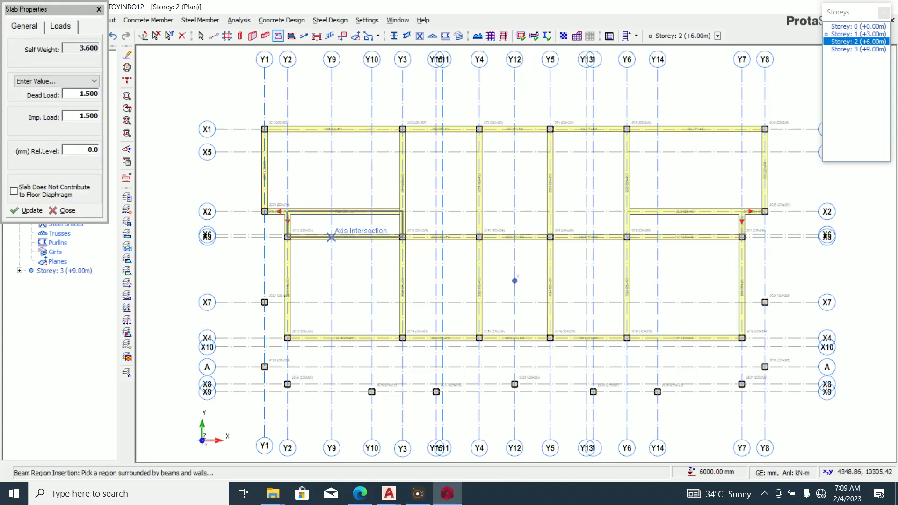
Insert 150 mm slabs into the ten beam-bounded bays, including the Y4–Y7 bays.
left_click(364, 225)
left_click(360, 271)
left_click(436, 271)
left_click(437, 201)
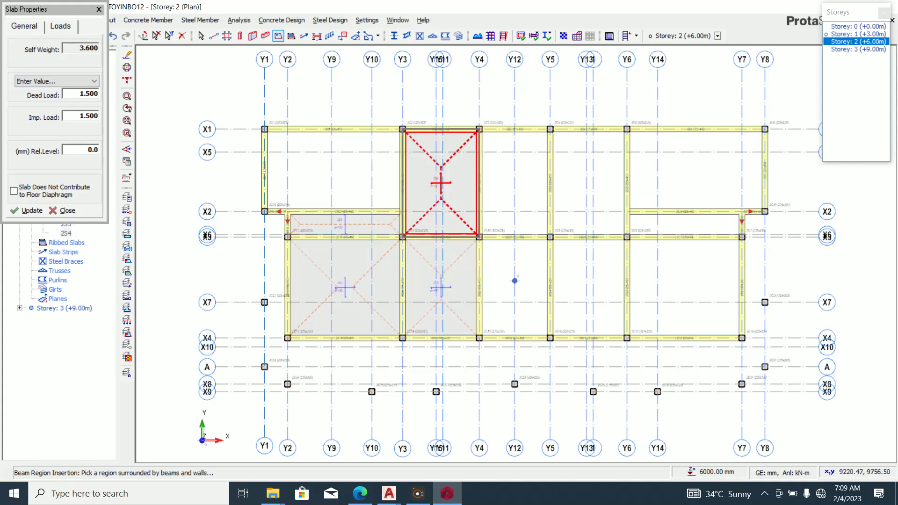
left_click(498, 199)
left_click(514, 224)
left_click(514, 285)
left_click(588, 286)
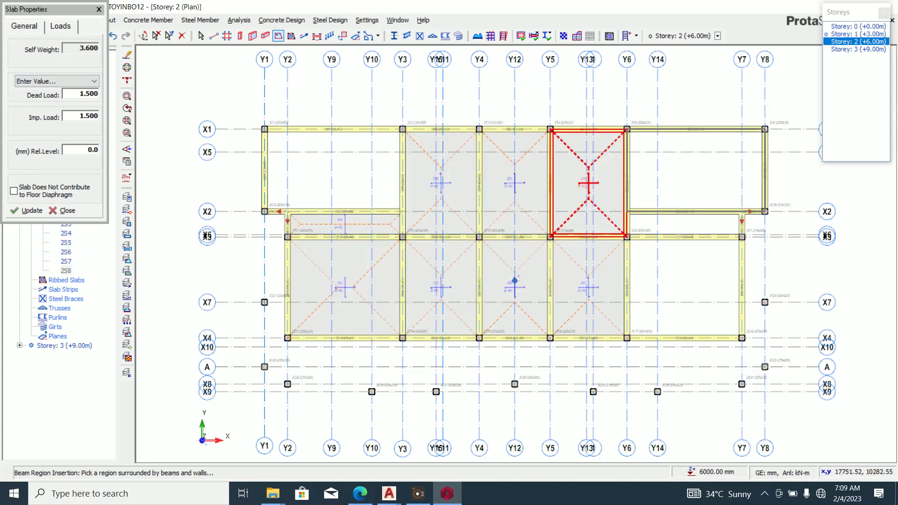
left_click(677, 230)
left_click(676, 281)
scroll(478, 291, "down", 2)
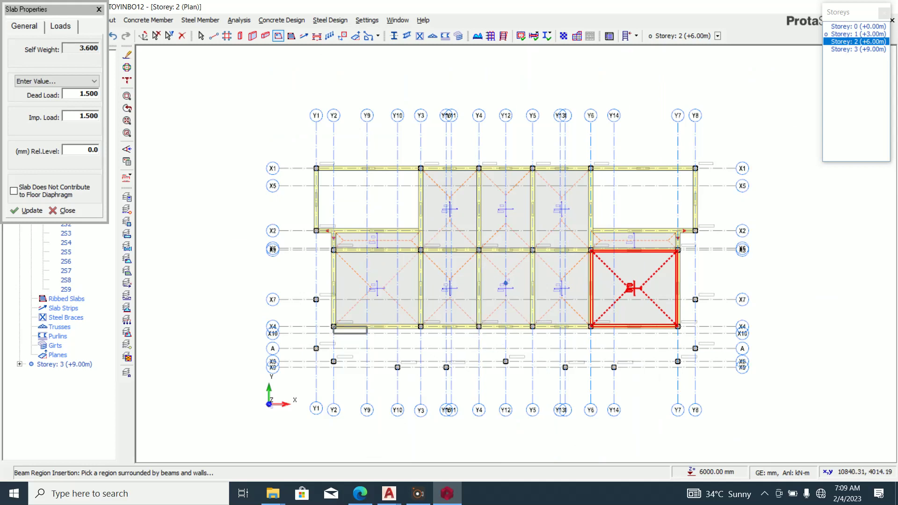
scroll(325, 314, "up", 1)
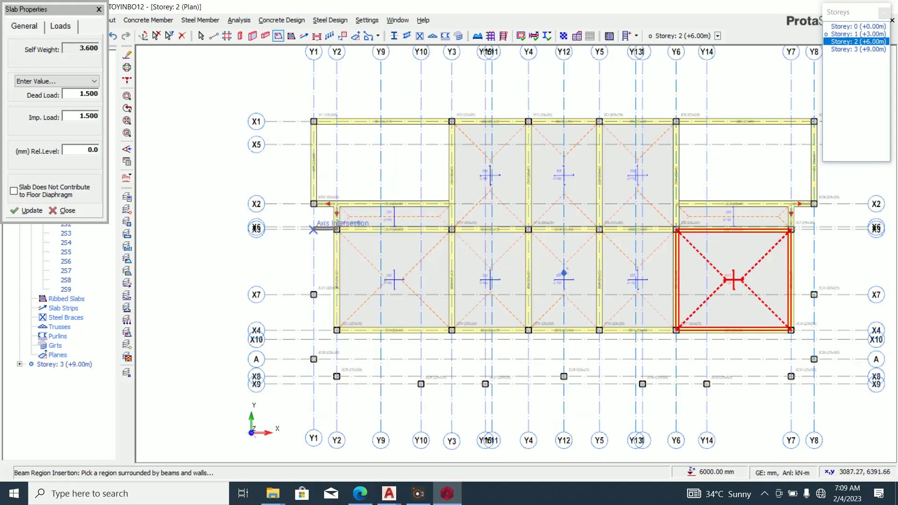
Set the slab to cantilever type 12 with a 900 mm cantilever length.
left_click(24, 27)
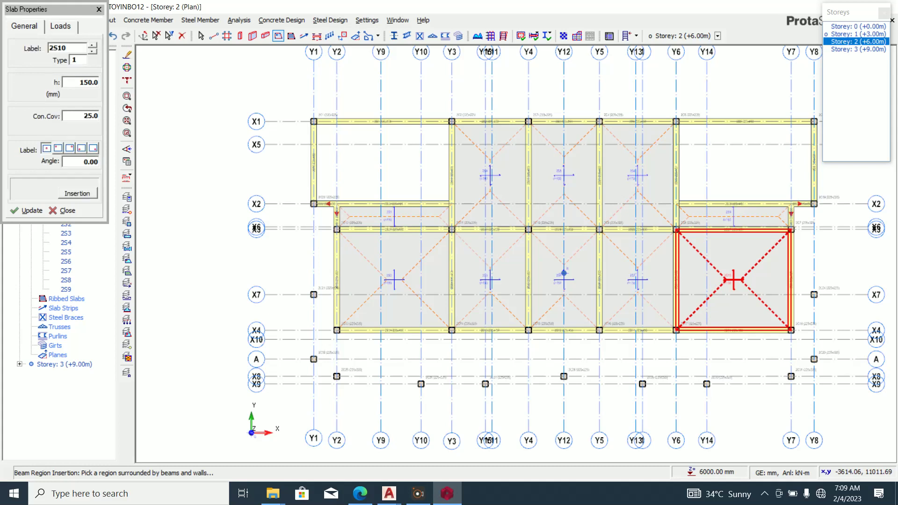
left_click(77, 60)
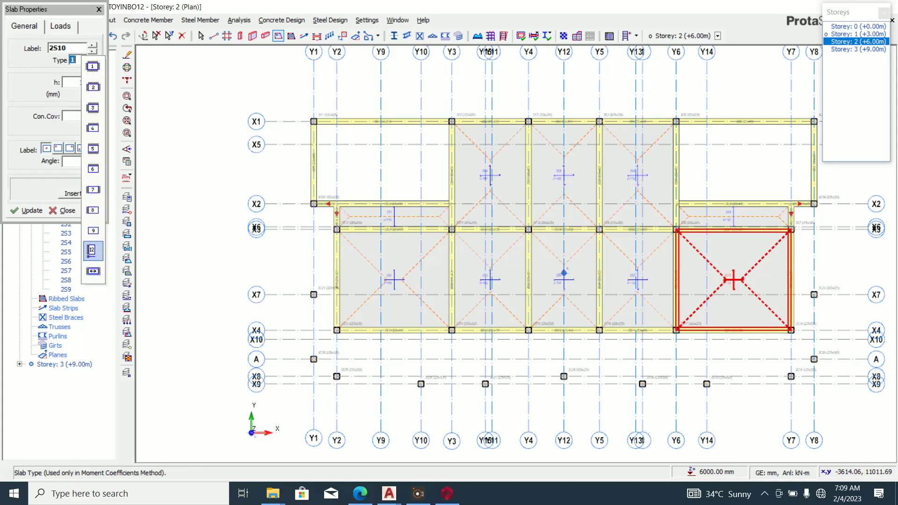
left_click(93, 251)
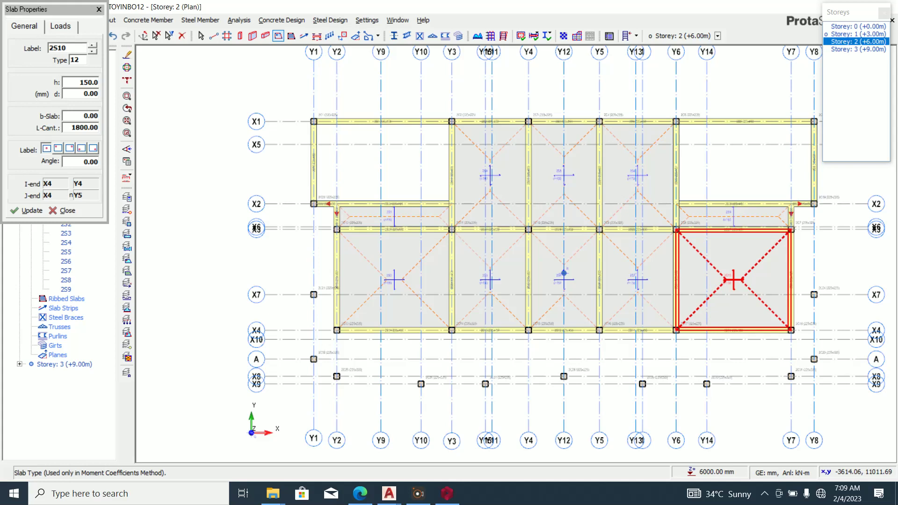
left_click_drag(64, 128, 93, 127)
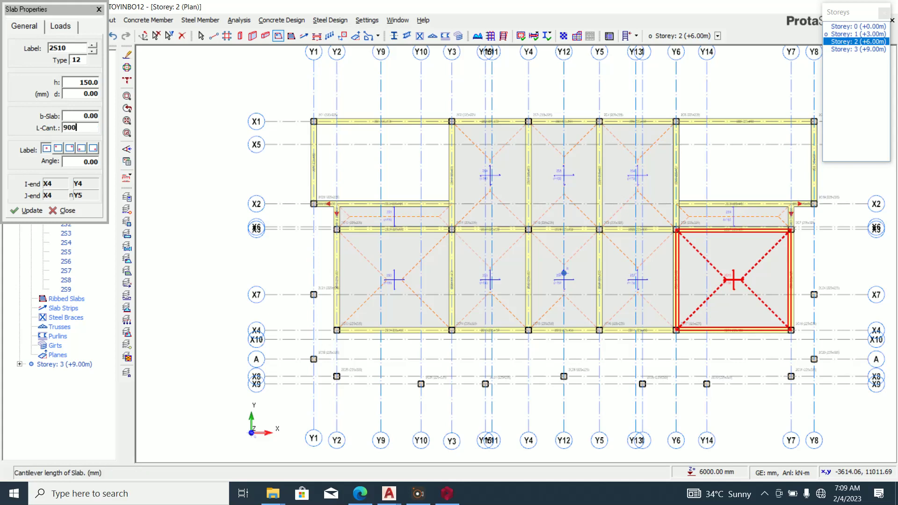
Place cantilever slab 2S11 along Y2 and 2S12 along Y7, between X2 and X4.
scroll(346, 223, "up", 3)
left_click_drag(330, 190, 330, 410)
left_click(212, 353)
scroll(212, 354, "down", 5)
scroll(518, 332, "up", 5)
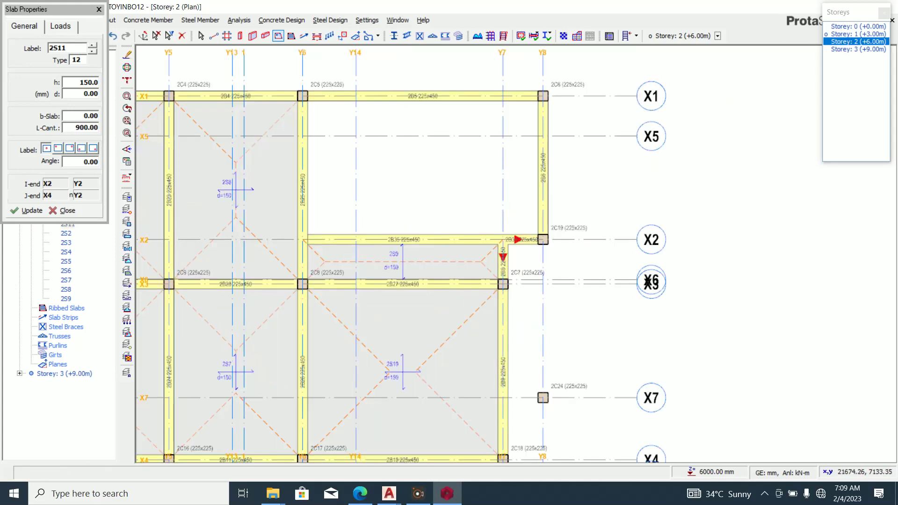
scroll(505, 383, "down", 5)
scroll(503, 384, "up", 4)
left_click(503, 385)
left_click(536, 304)
scroll(535, 300, "down", 4)
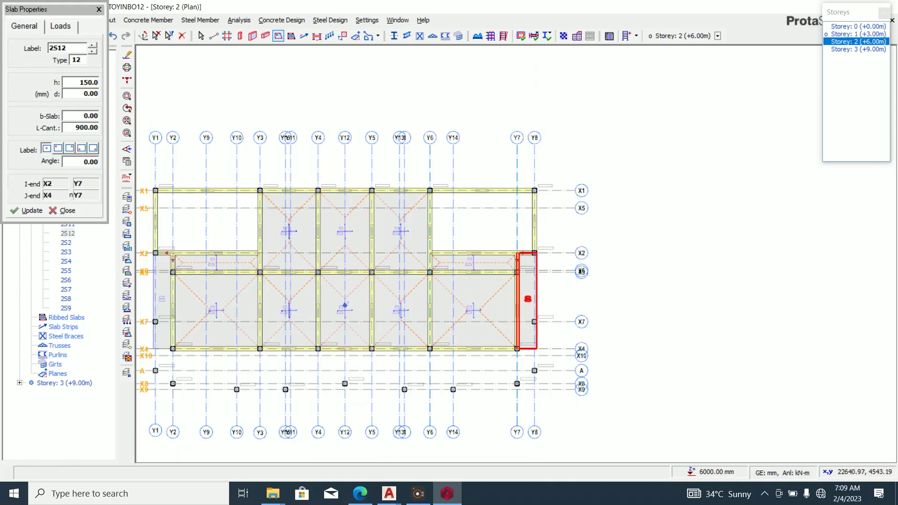
scroll(517, 327, "down", 1)
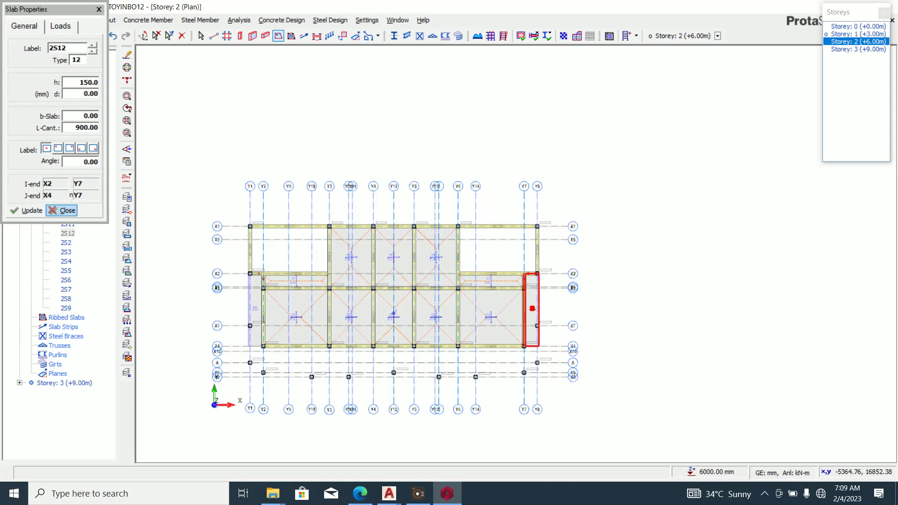
Close the slab properties panel and select cantilever slab 2S12 to check it.
left_click(63, 210)
left_click(277, 35)
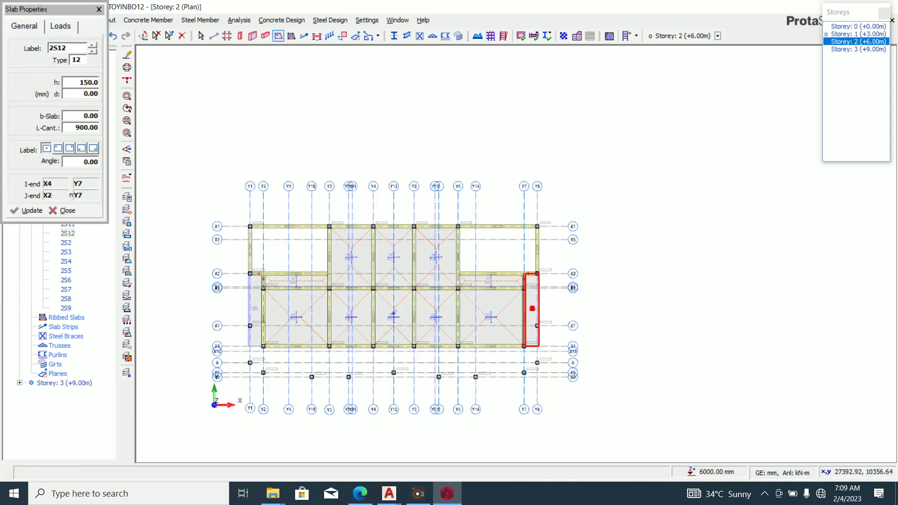
left_click(62, 211)
left_click(532, 309)
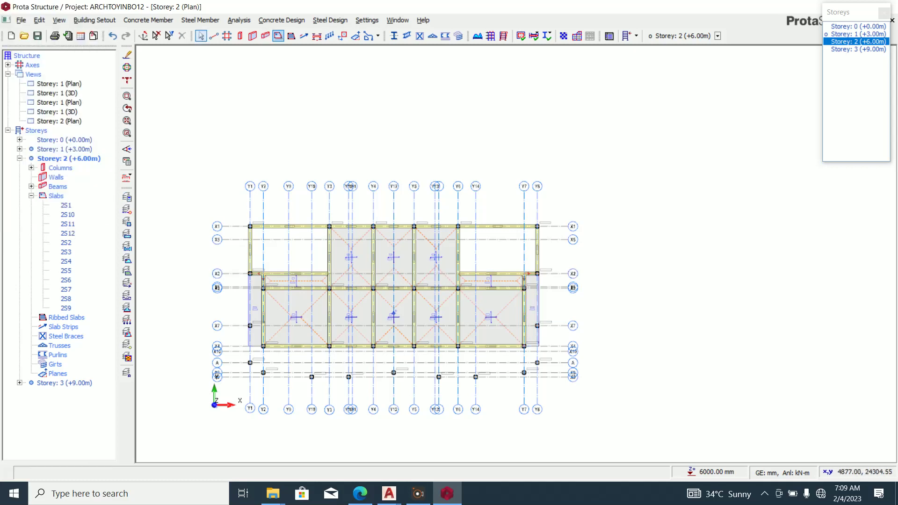
left_click(278, 36)
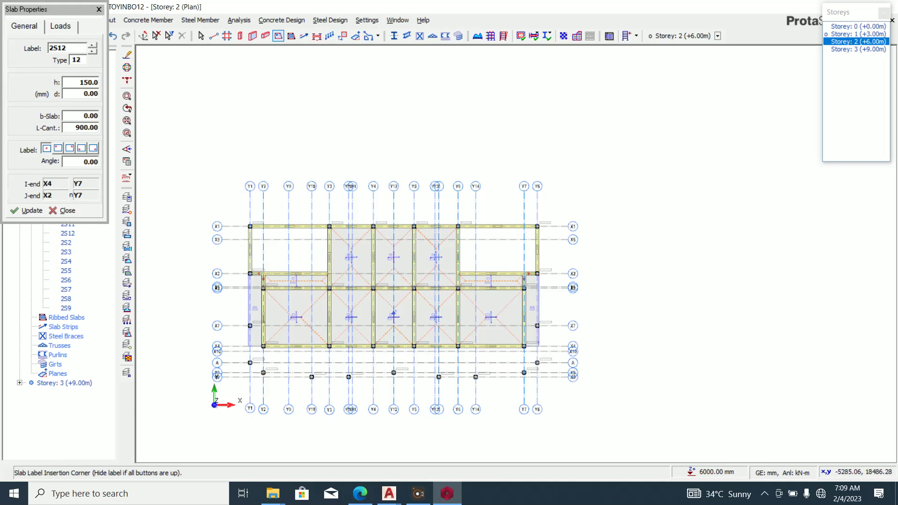
left_click_drag(64, 128, 127, 133)
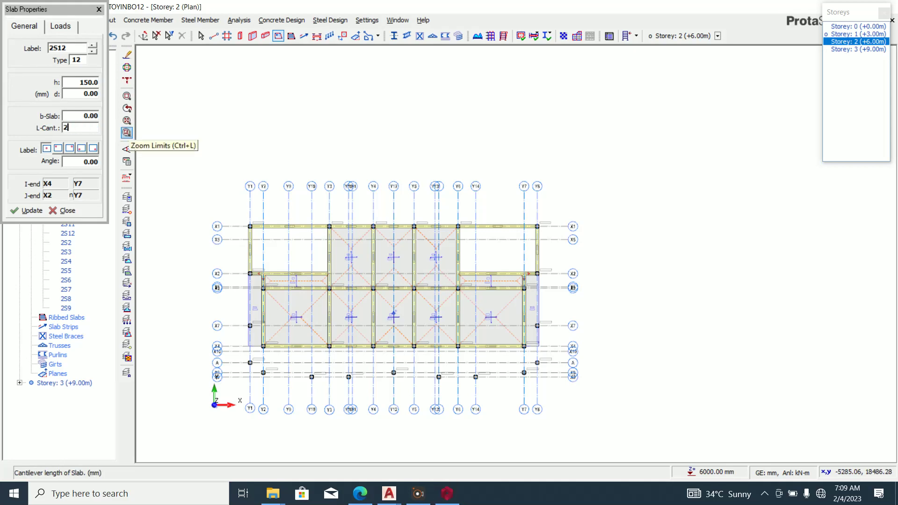
scroll(283, 378, "up", 3)
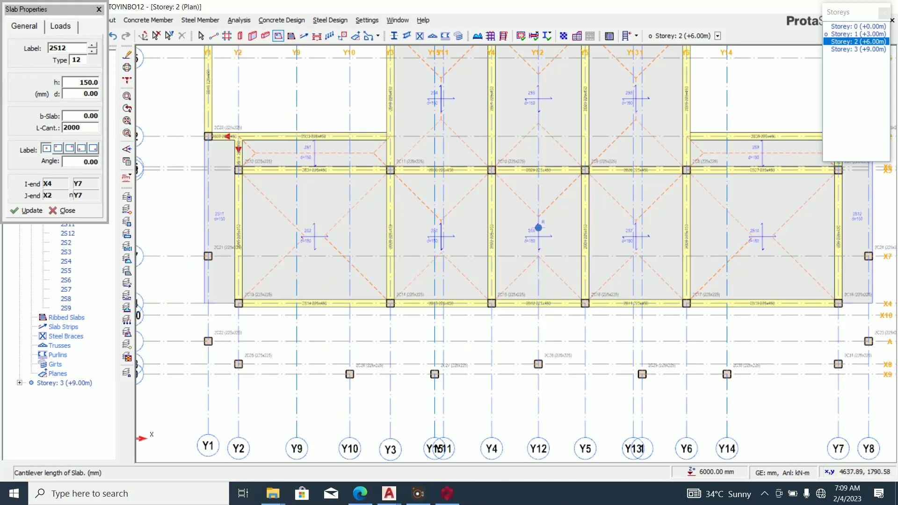
left_click(238, 303)
left_click(391, 303)
left_click(382, 347)
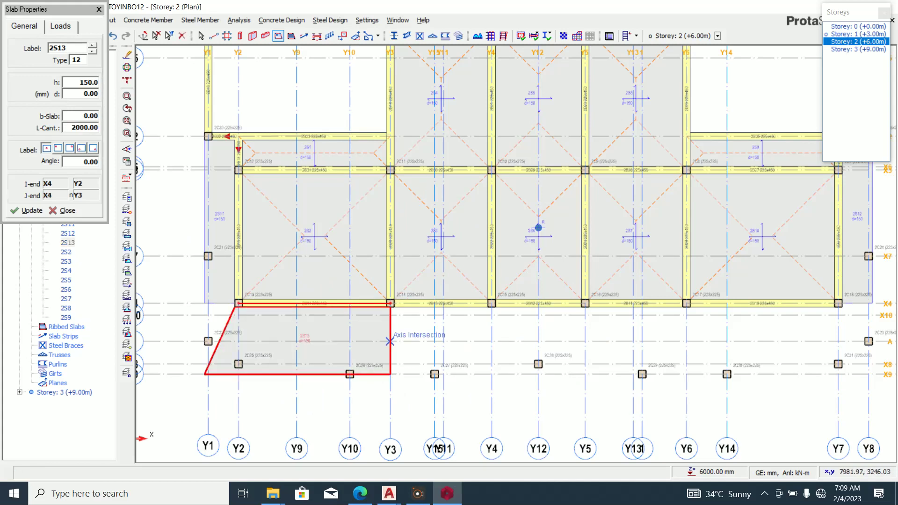
key("Escape")
left_click(387, 330)
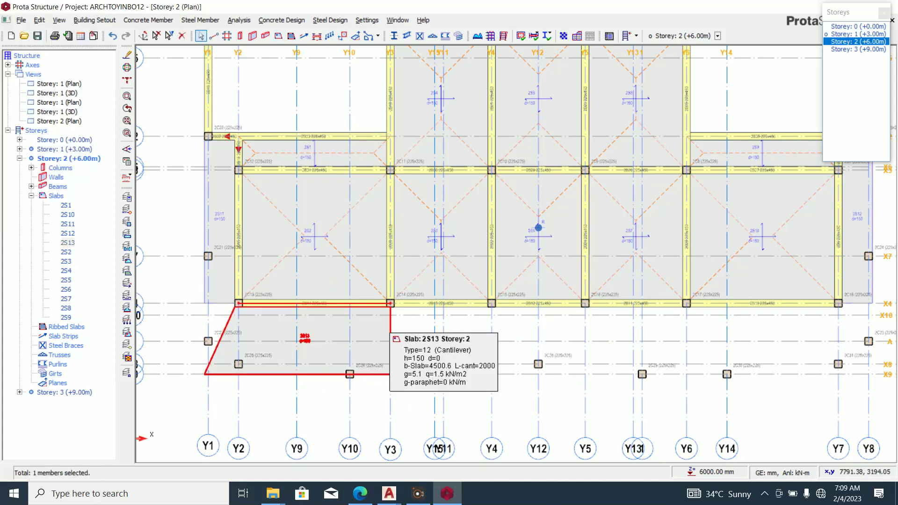
key("Delete")
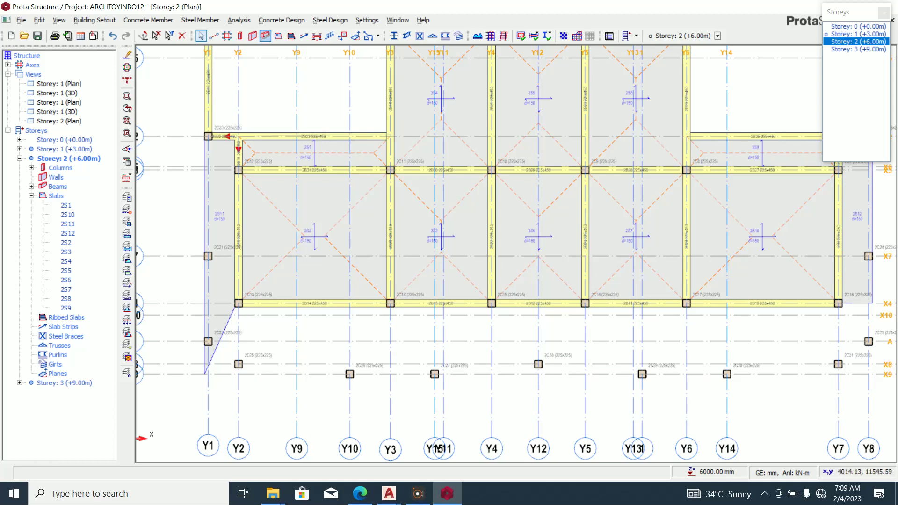
Draw beams 2B36–2B39 from X4 to X9 on axes Y3, Y4, Y5 and Y6, then return to slabs.
left_click(266, 36)
left_click(390, 303)
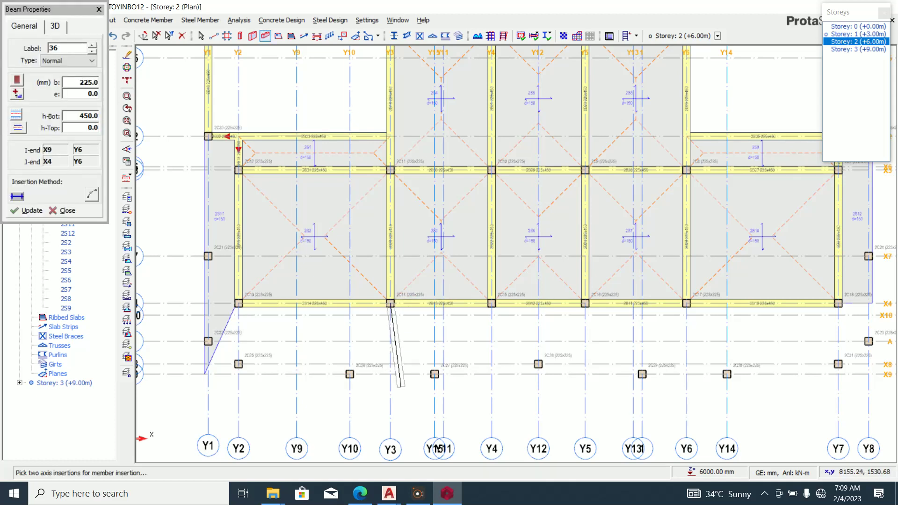
left_click(390, 374)
left_click(491, 303)
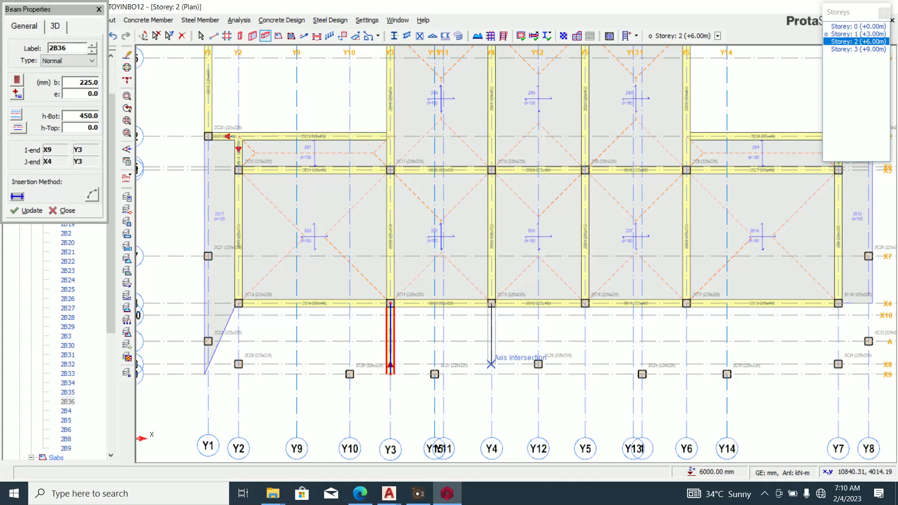
left_click(491, 374)
left_click(584, 303)
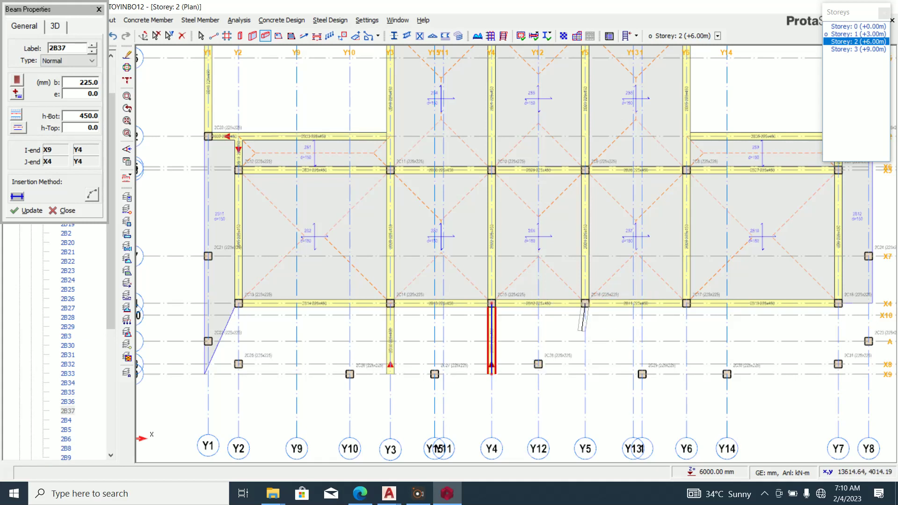
left_click(585, 374)
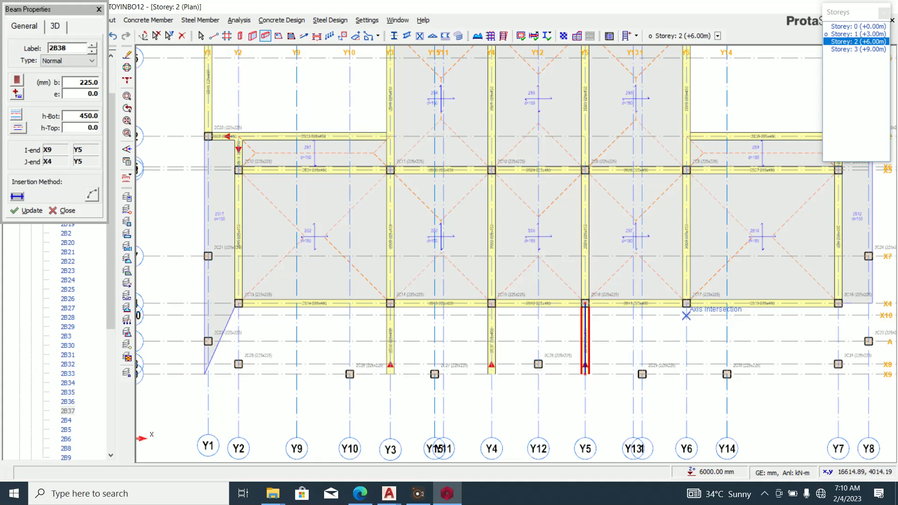
left_click(686, 303)
left_click(686, 374)
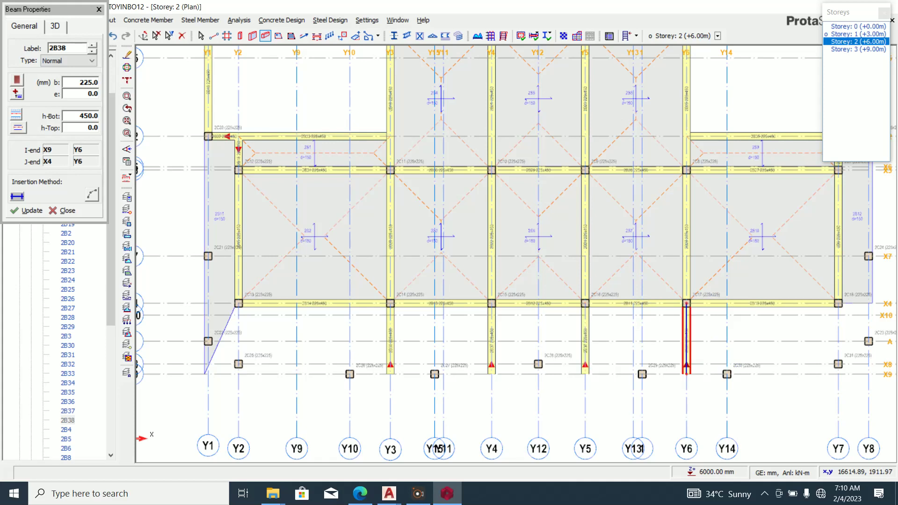
scroll(686, 374, "down", 2)
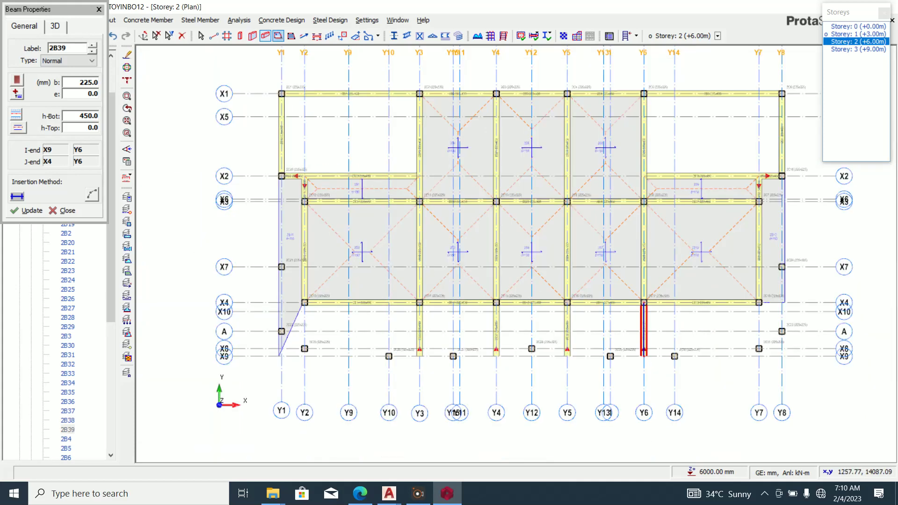
left_click(279, 36)
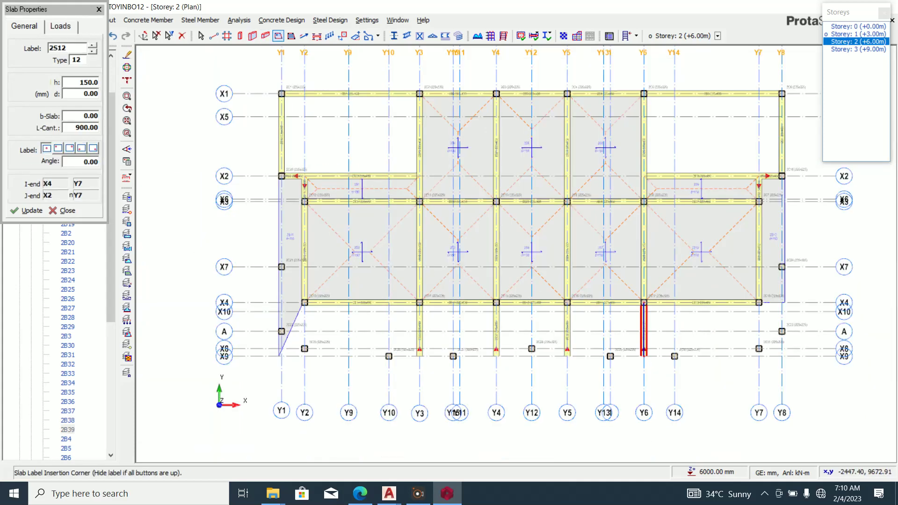
left_click_drag(63, 128, 71, 128)
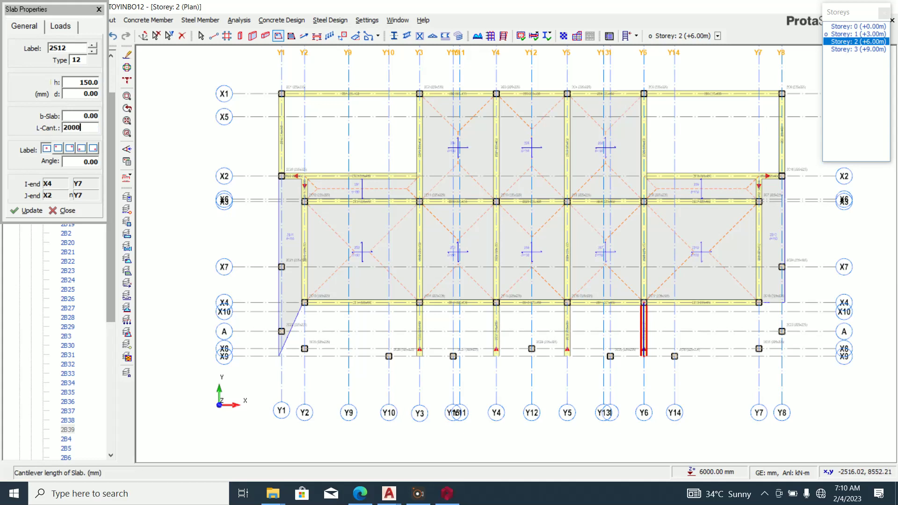
Add cantilever slab 2S13 along X4, plus slabs 2S14 (Y3–Y4) and 2S15 (Y5–Y6).
scroll(344, 310, "up", 2)
left_click(278, 292)
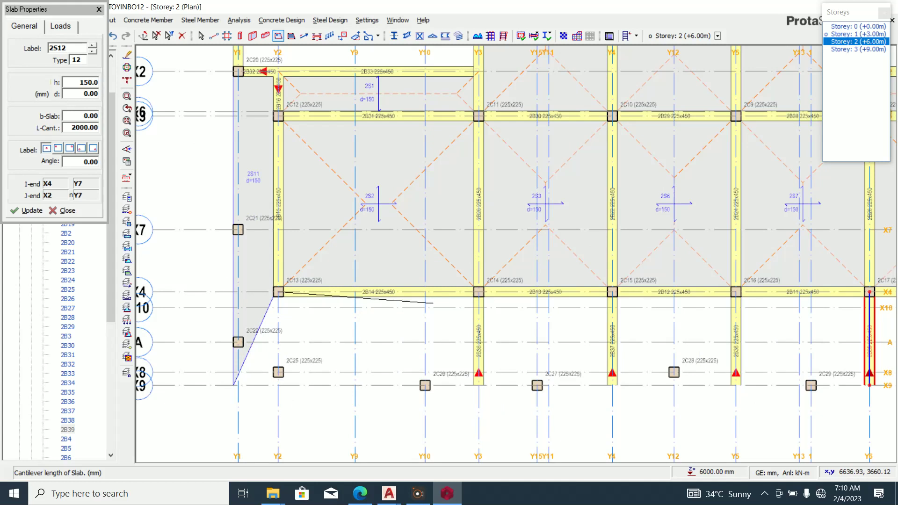
left_click(479, 292)
scroll(355, 308, "down", 1)
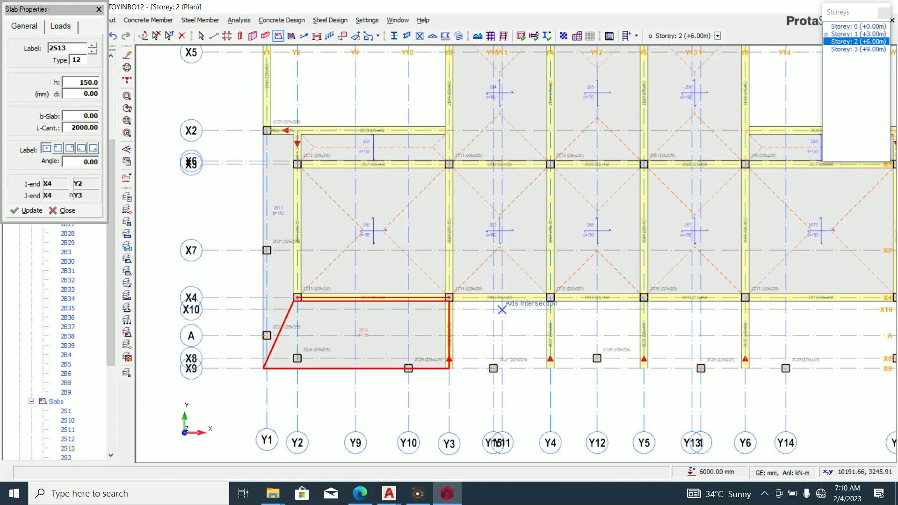
left_click(449, 297)
left_click(550, 298)
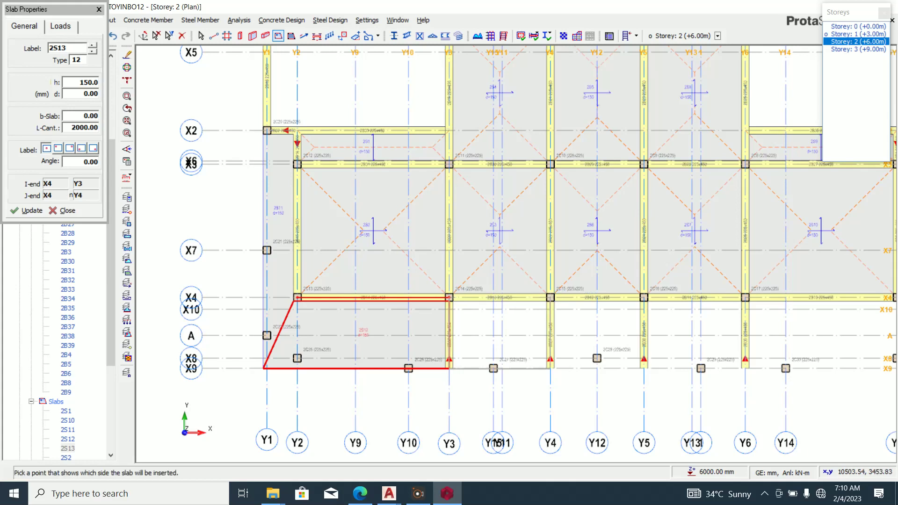
scroll(519, 321, "down", 2)
scroll(519, 321, "up", 3)
scroll(443, 337, "down", 1)
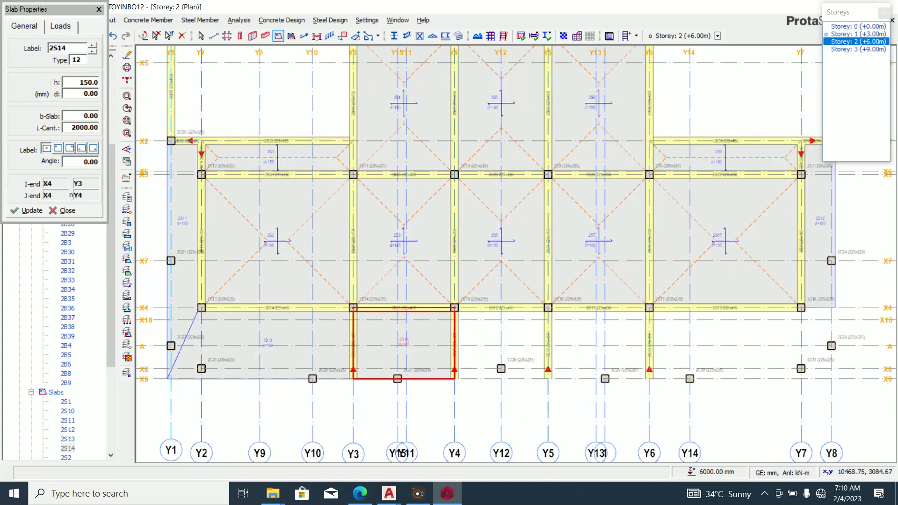
scroll(568, 316, "up", 1)
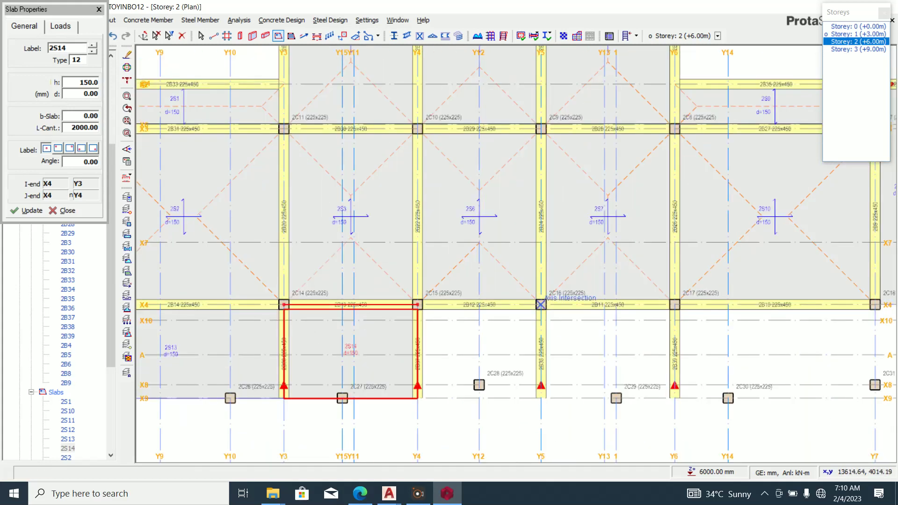
left_click(540, 304)
scroll(514, 337, "down", 2)
scroll(608, 327, "up", 3)
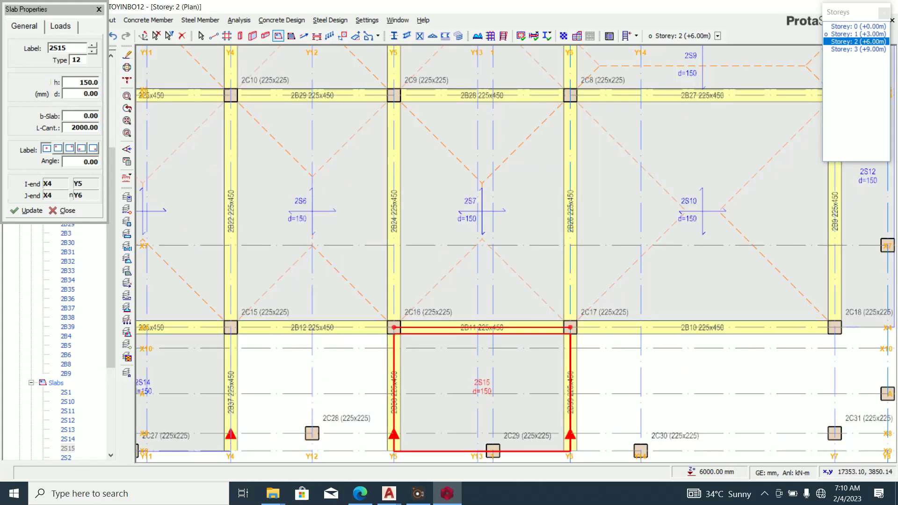
Draw a cantilever along X4 from Y6 to Y7, then delete the misdrawn slab 2S16.
mouse_move(571, 329)
left_mouse_down()
mouse_move(863, 329)
mouse_move(835, 328)
left_mouse_up()
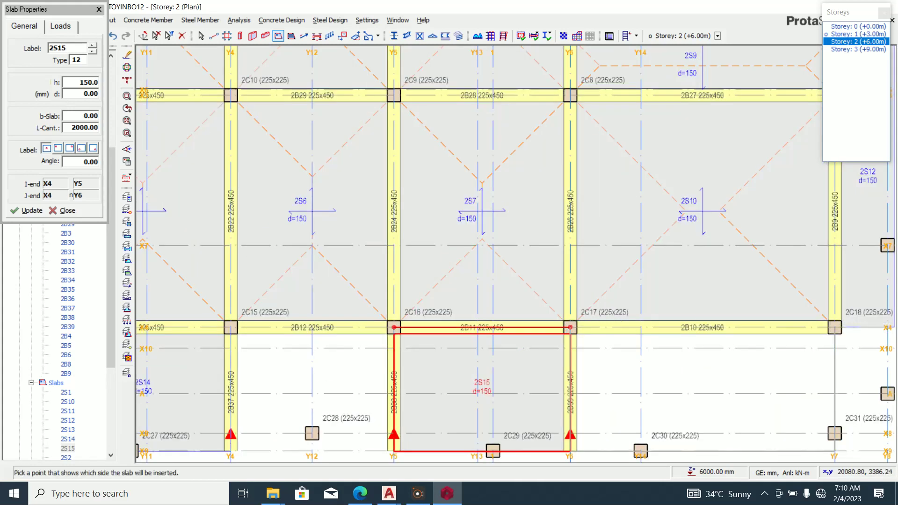
scroll(781, 349, "down", 2)
left_click(782, 351)
scroll(790, 349, "down", 1)
scroll(794, 347, "up", 2)
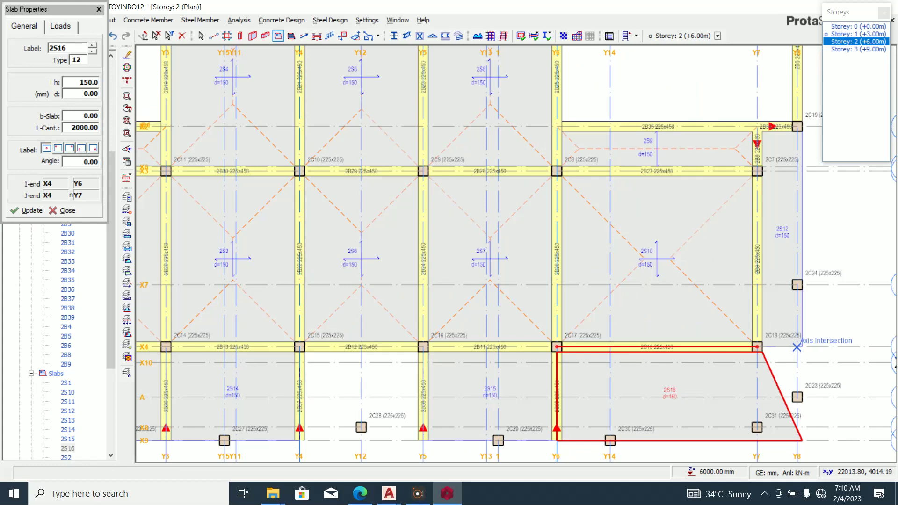
key("Escape")
left_click(773, 376)
key("Delete")
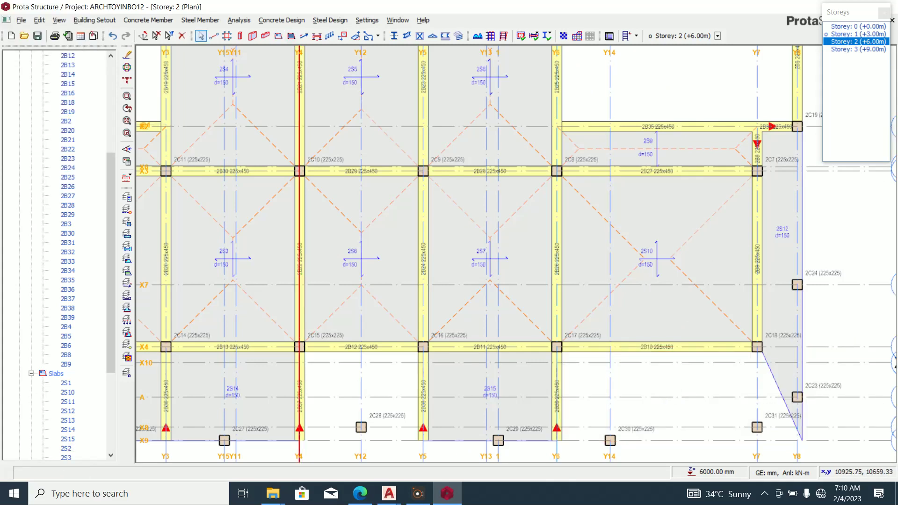
Redraw the cantilever slab in the Y6–Y8 bay below X4 and clear the selection.
left_click(278, 36)
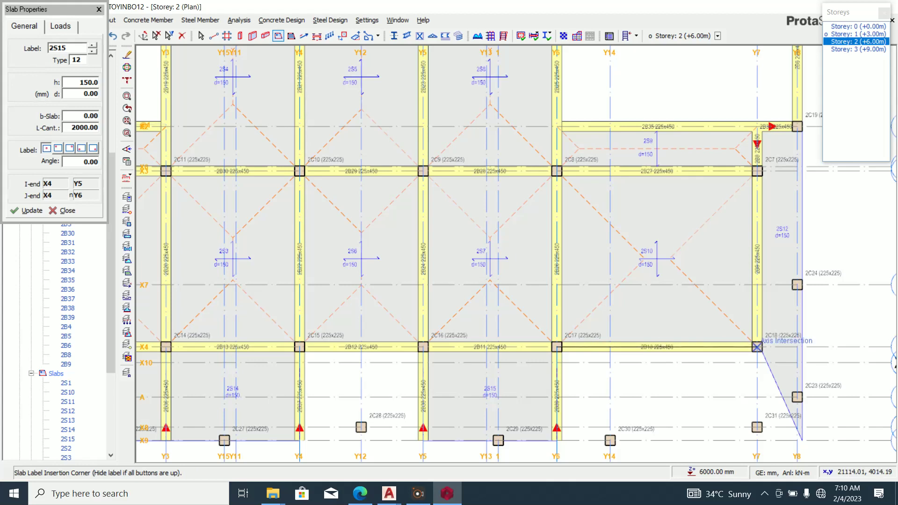
left_click(757, 356)
scroll(756, 364, "down", 3)
key("Escape")
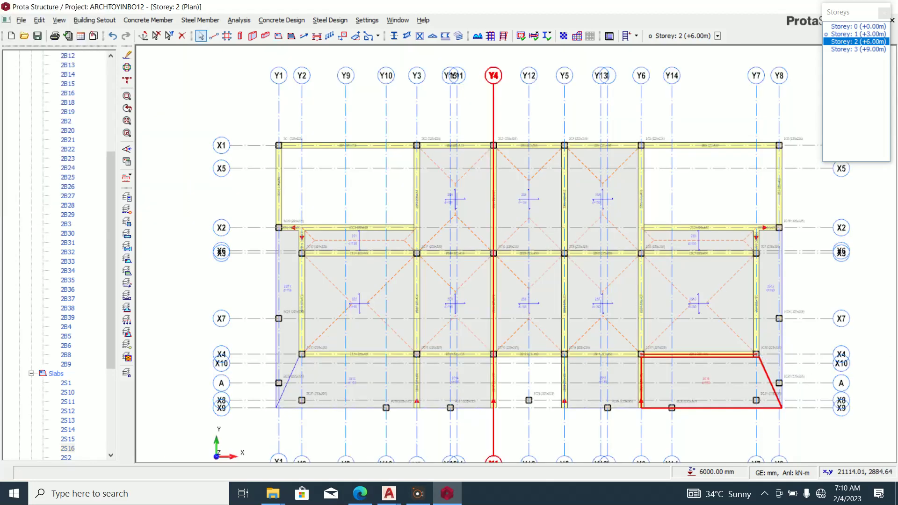
scroll(533, 401, "up", 1)
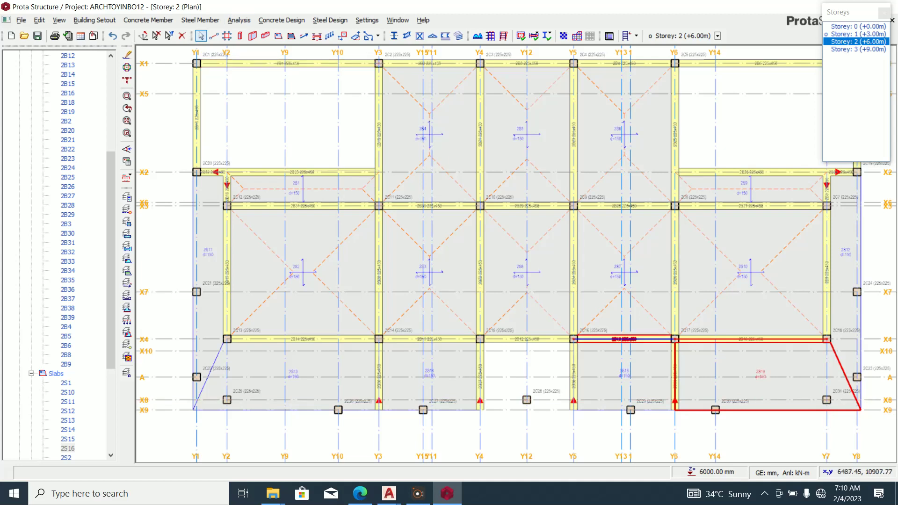
left_click(519, 433)
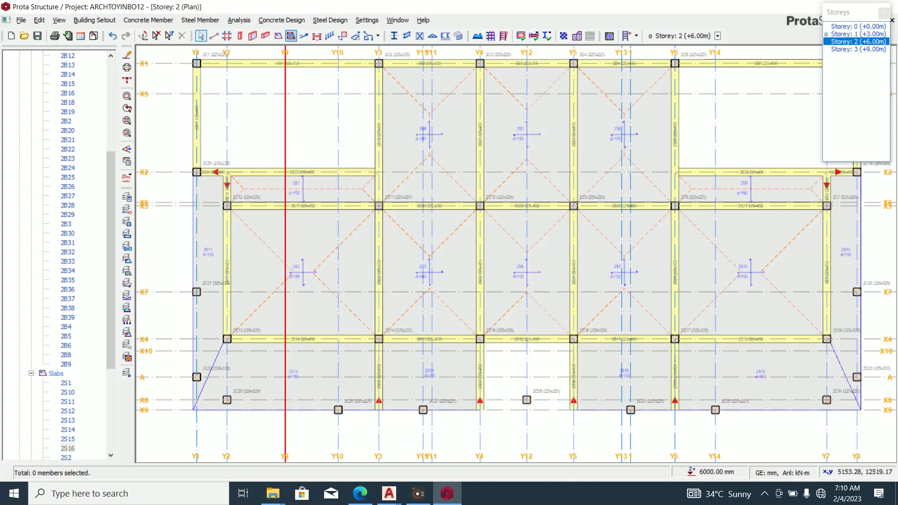
left_click(278, 36)
Create slab 2S17 between columns 2C15 and 2C16 with an 1800 mm cantilever length.
double_click(77, 127)
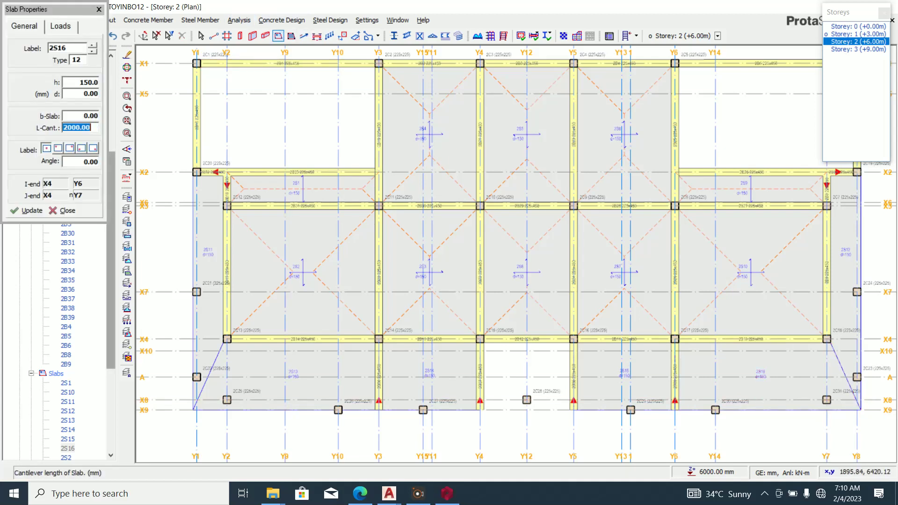
type("1800")
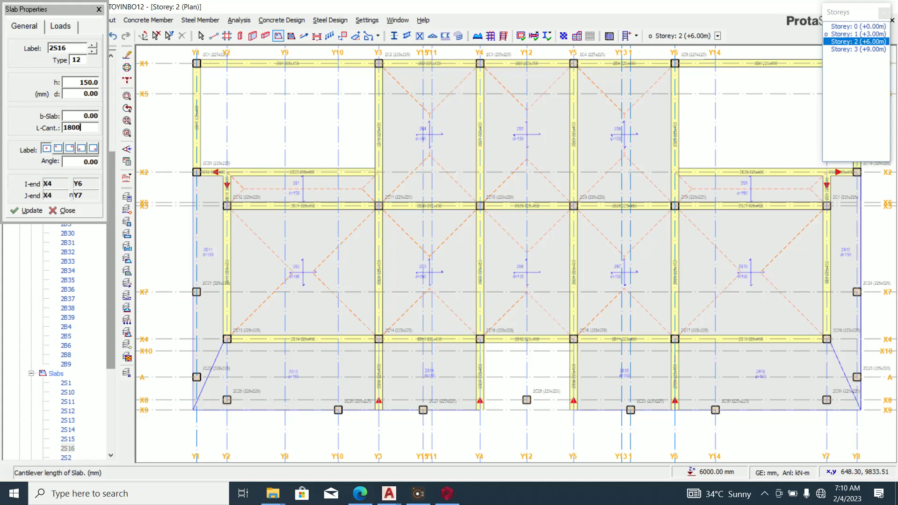
scroll(501, 359, "up", 2)
left_click(452, 311)
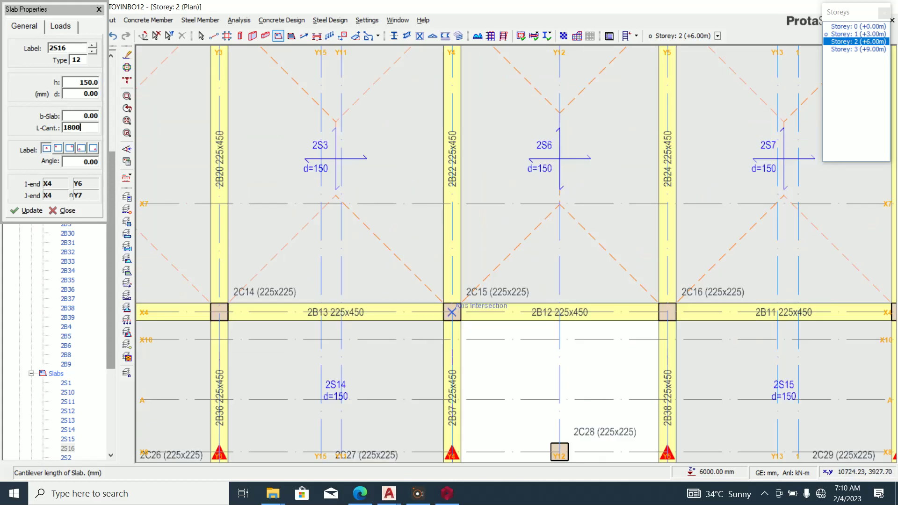
left_click(667, 312)
scroll(591, 326, "down", 2)
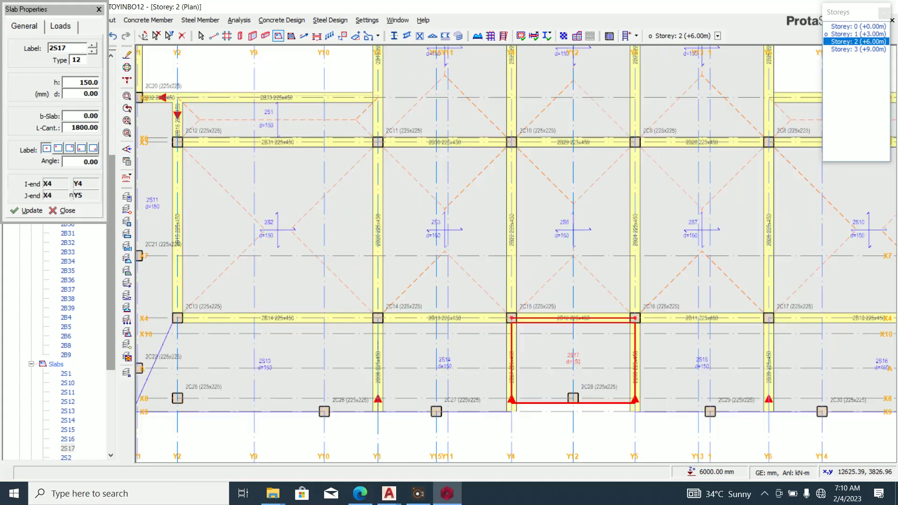
scroll(542, 330, "down", 1)
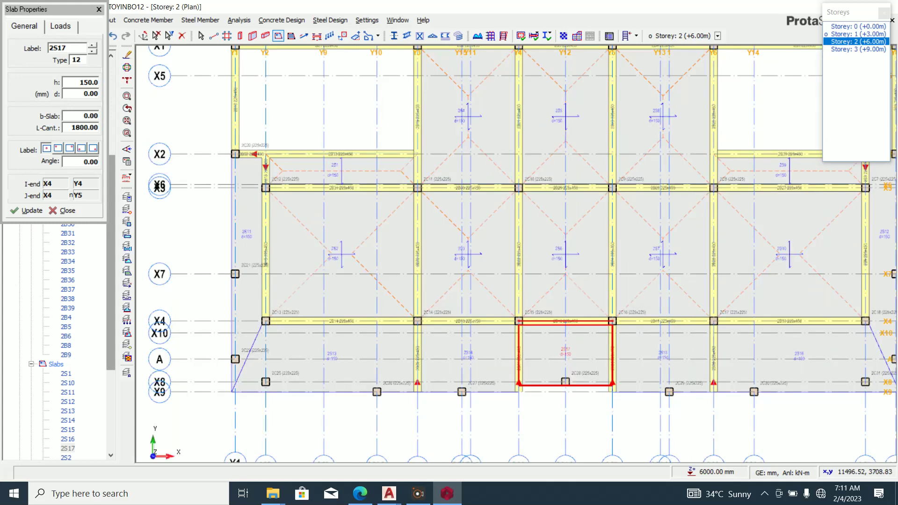
scroll(444, 346, "down", 1)
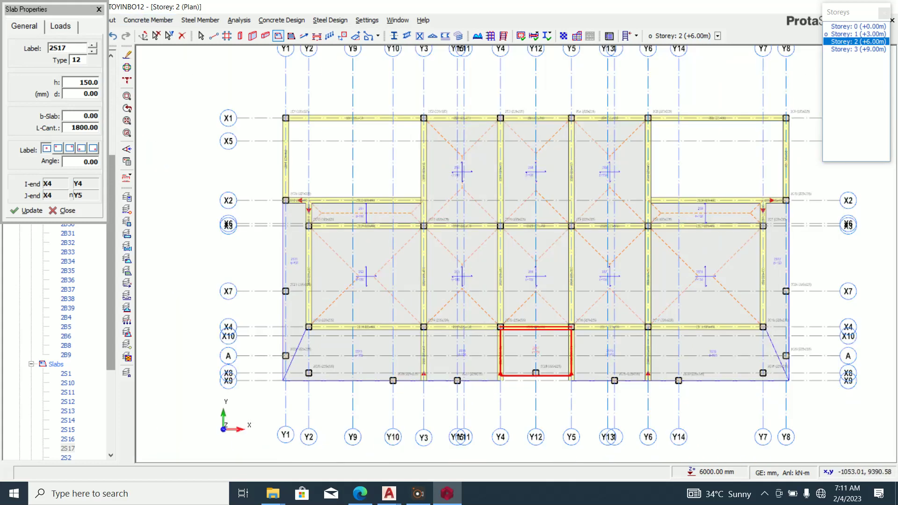
left_click(99, 10)
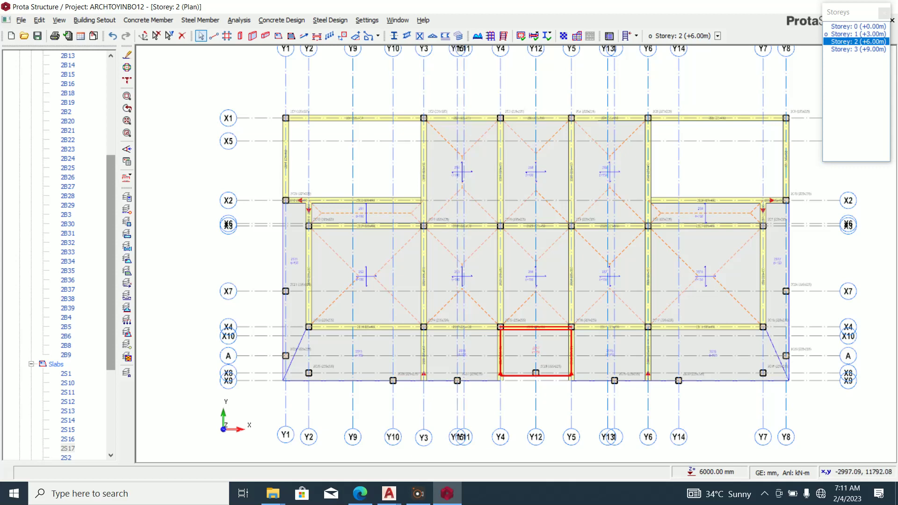
scroll(57, 252, "up", 6)
Add a storey 2 3D view from the Views tree and orbit it to a corner view.
left_click(173, 112)
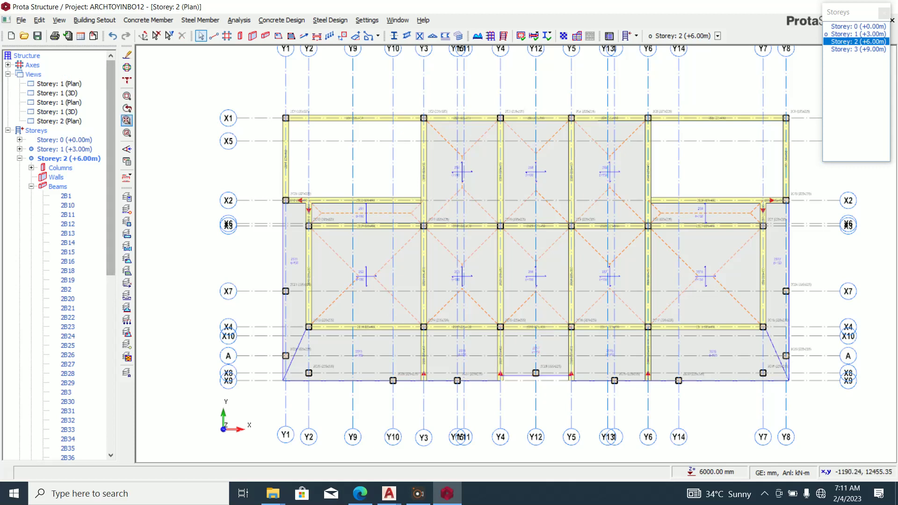
right_click(41, 76)
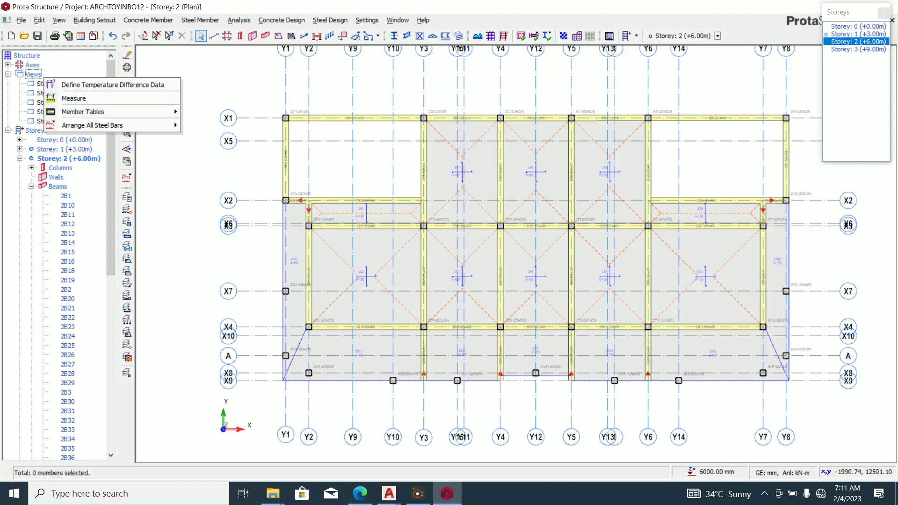
left_click(159, 67)
right_click(42, 75)
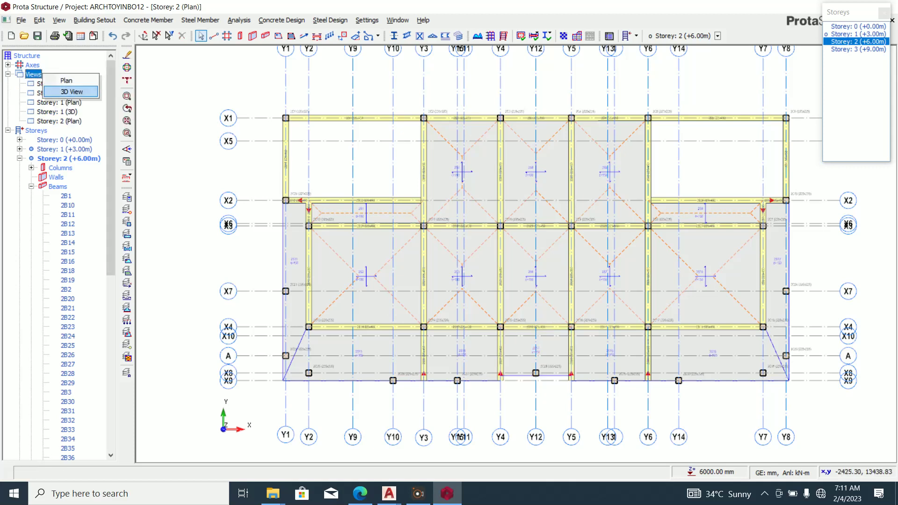
left_click(70, 91)
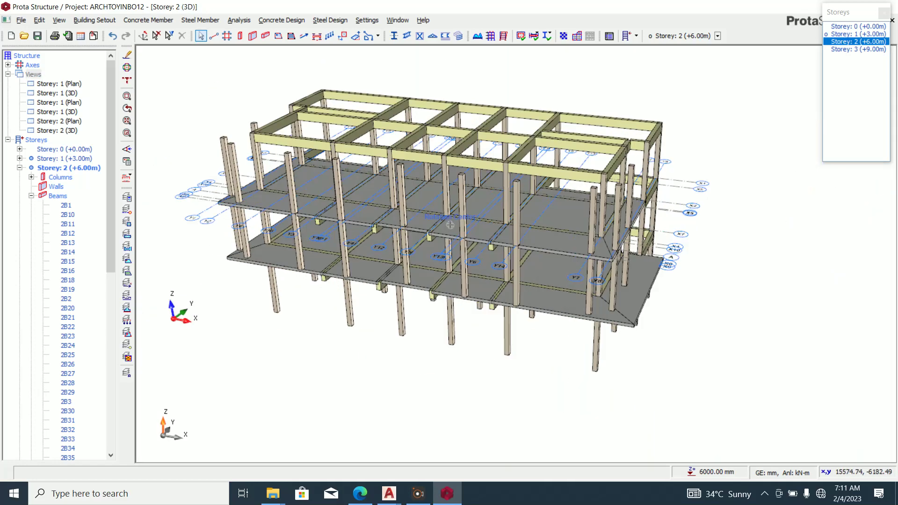
middle_click_drag(450, 225, 438, 243)
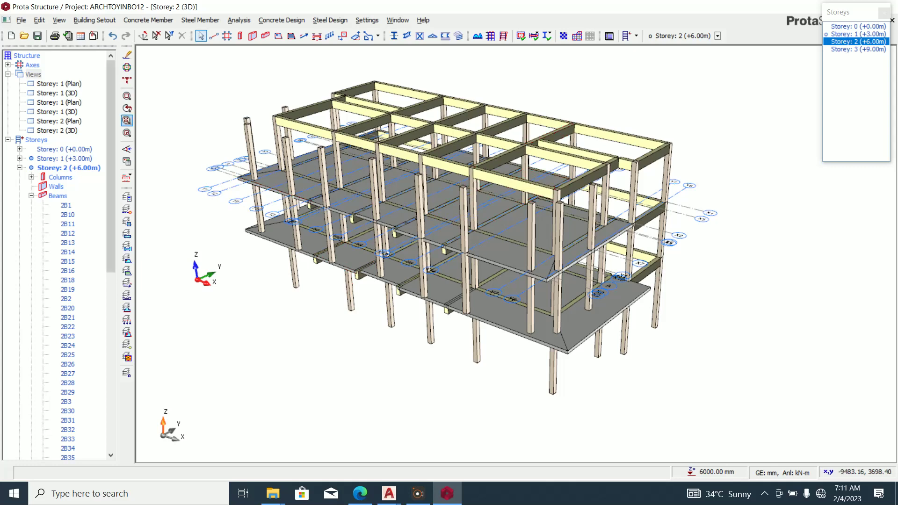
right_click(34, 73)
Switch the plan to storey 3 and delete beams 3B15 and 3B8.
left_click(54, 80)
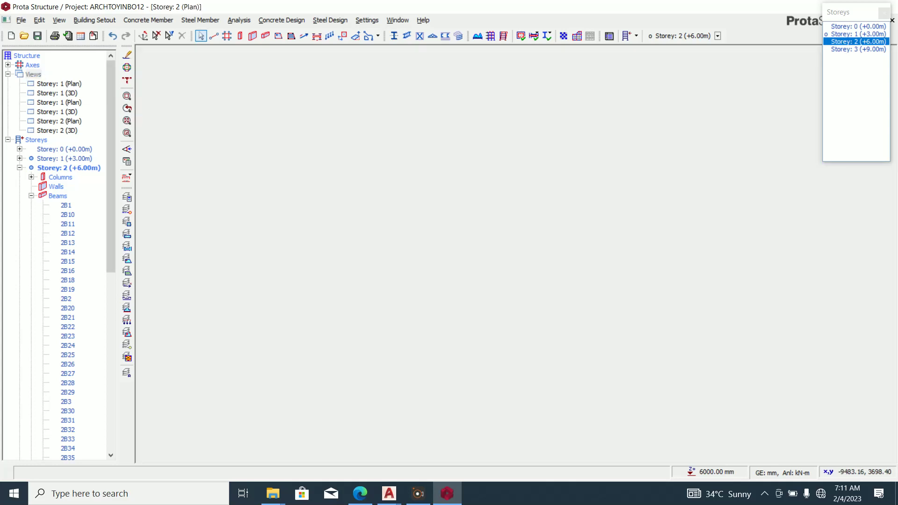
left_click(858, 49)
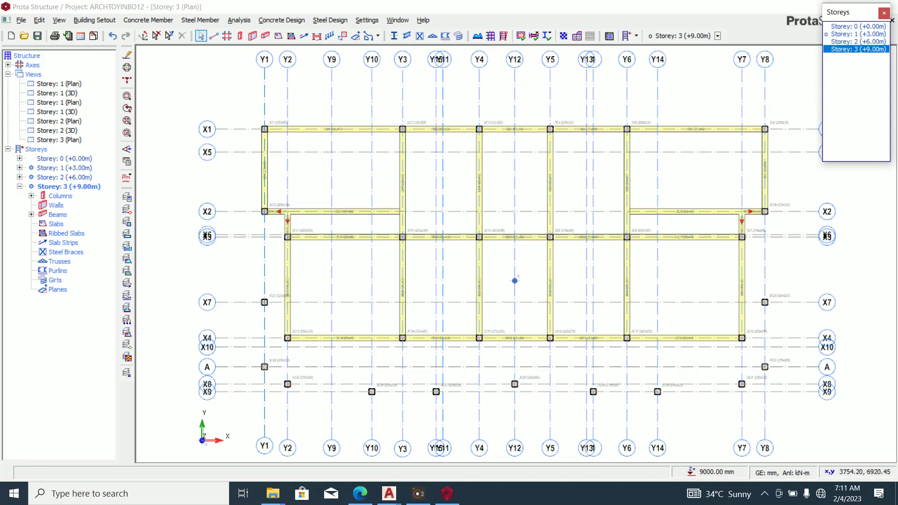
scroll(297, 270, "up", 3)
left_click(288, 270)
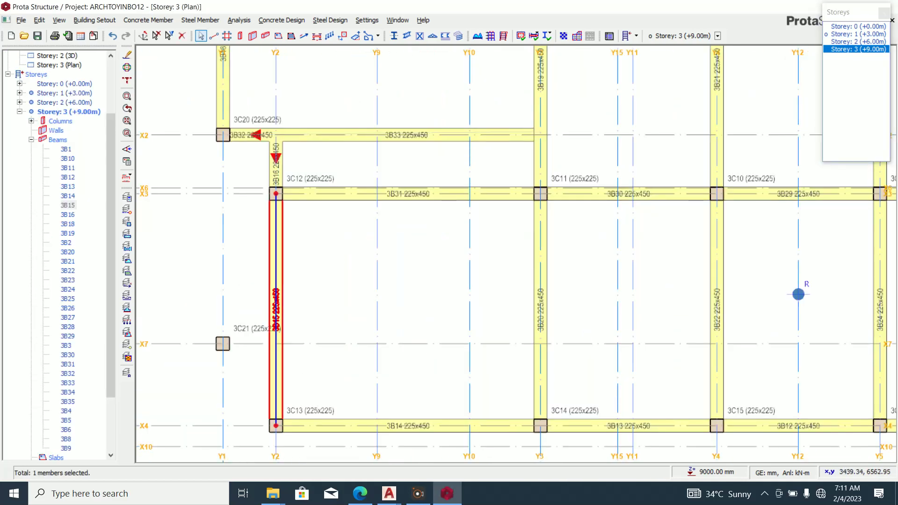
key("Delete")
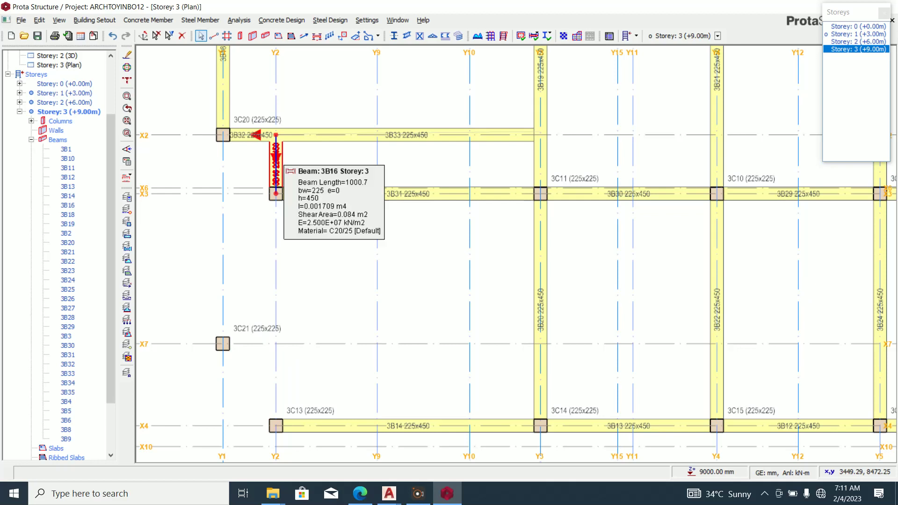
scroll(296, 174, "down", 1)
scroll(290, 173, "down", 2)
scroll(793, 164, "up", 2)
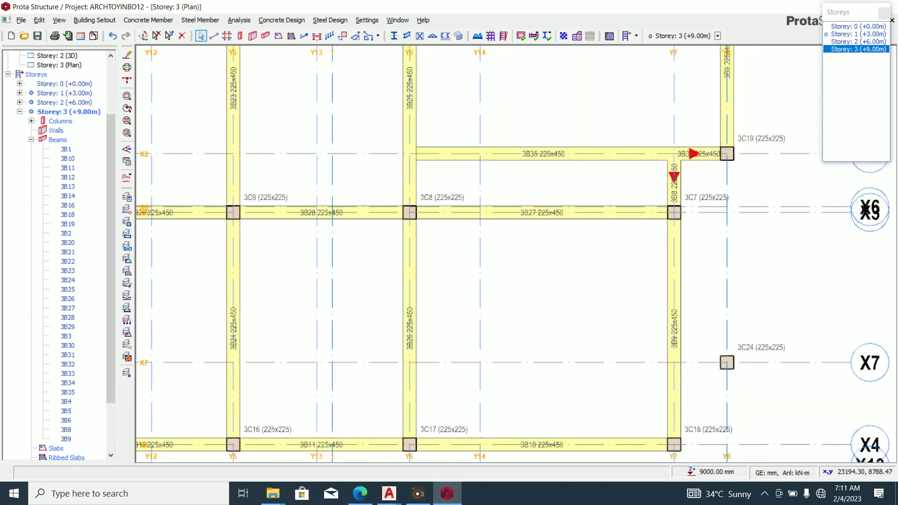
left_click(674, 186)
key("Delete")
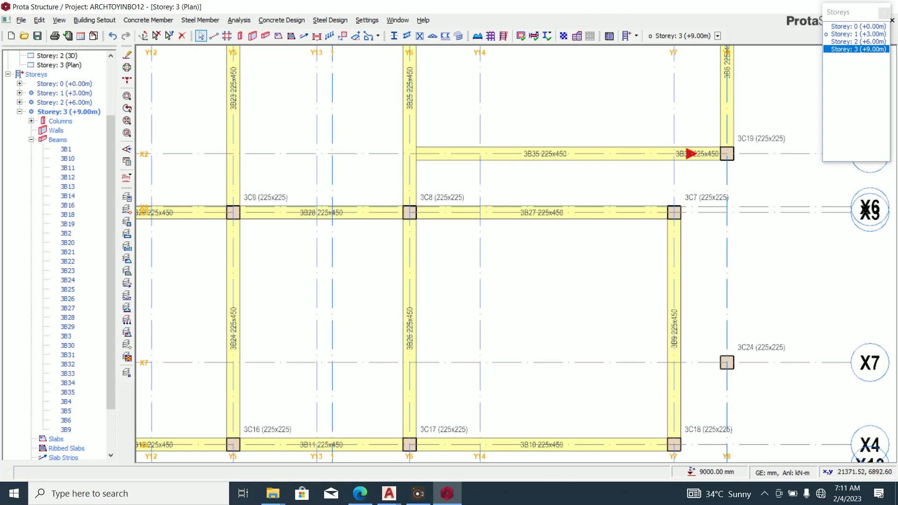
scroll(693, 213, "down", 2)
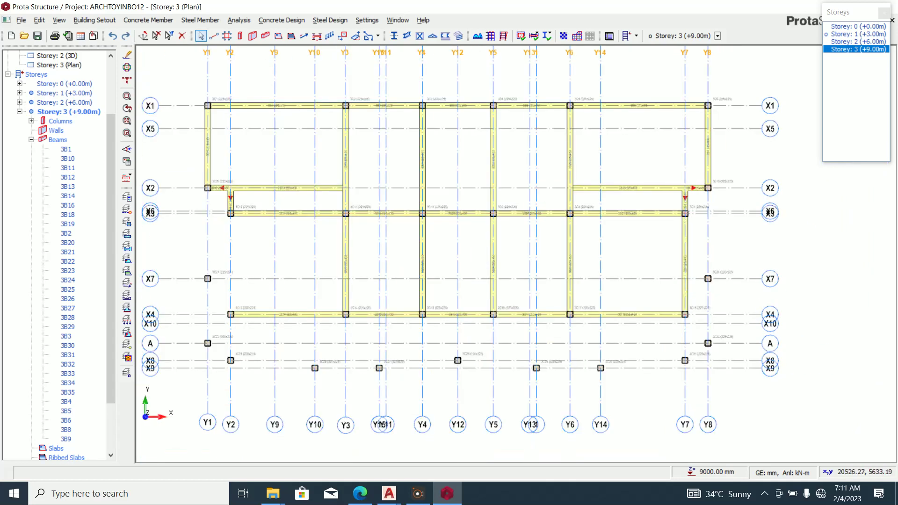
scroll(283, 329, "up", 2)
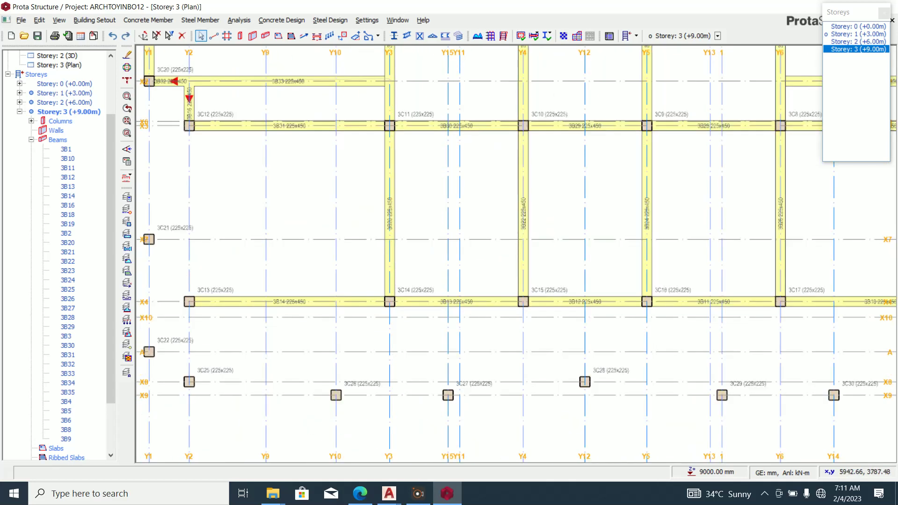
Delete the X4 beams 3B14, 3B13, 3B12, 3B11 and 3B10.
right_click(304, 307)
left_click(323, 321)
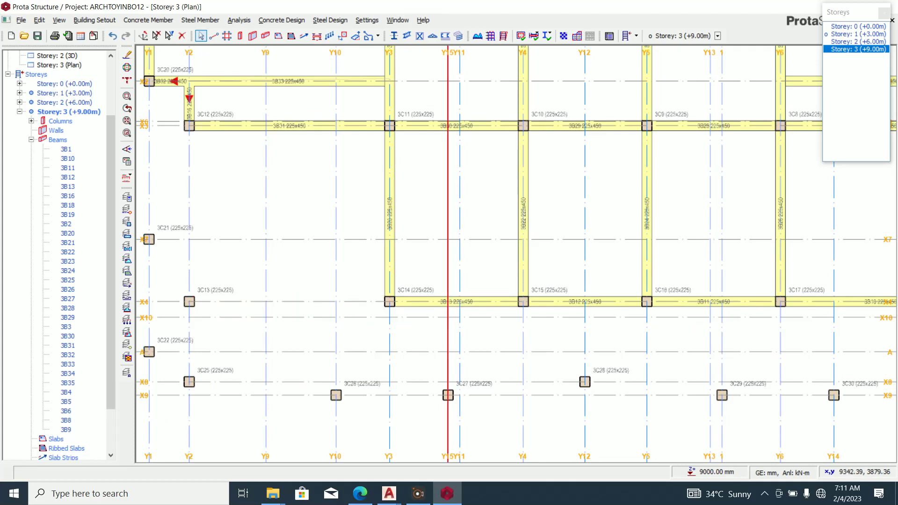
left_click(483, 301)
key("Delete")
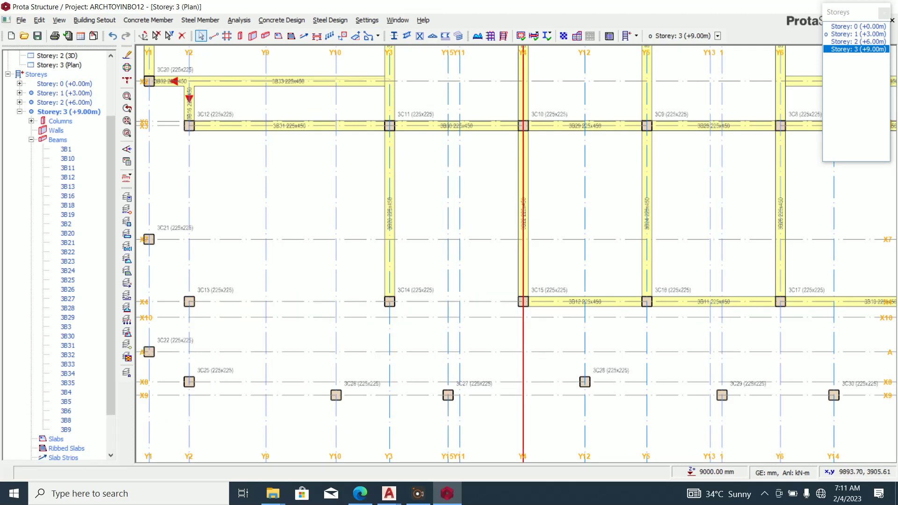
left_click(549, 300)
key("Delete")
left_click(697, 301)
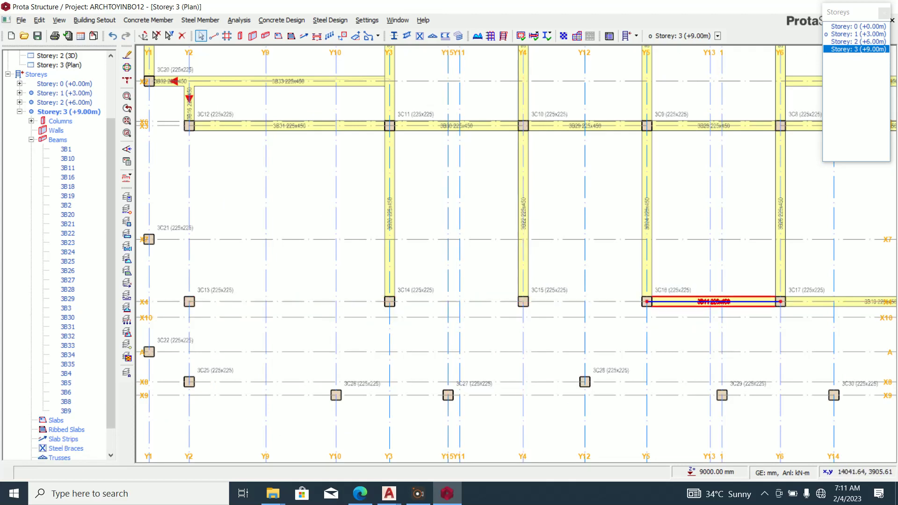
key("Delete")
scroll(540, 317, "down", 2)
scroll(826, 309, "up", 3)
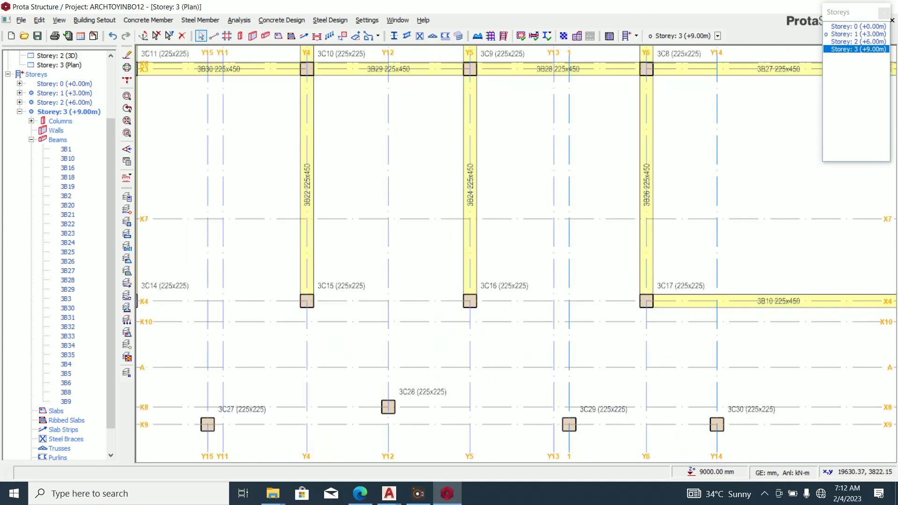
left_click(822, 302)
key("Delete")
scroll(822, 301, "down", 3)
scroll(617, 337, "down", 2)
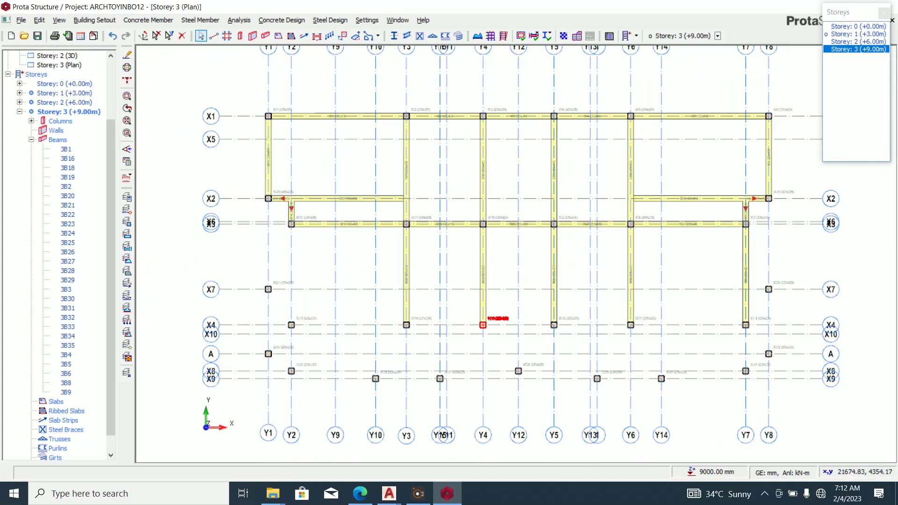
scroll(353, 241, "up", 2)
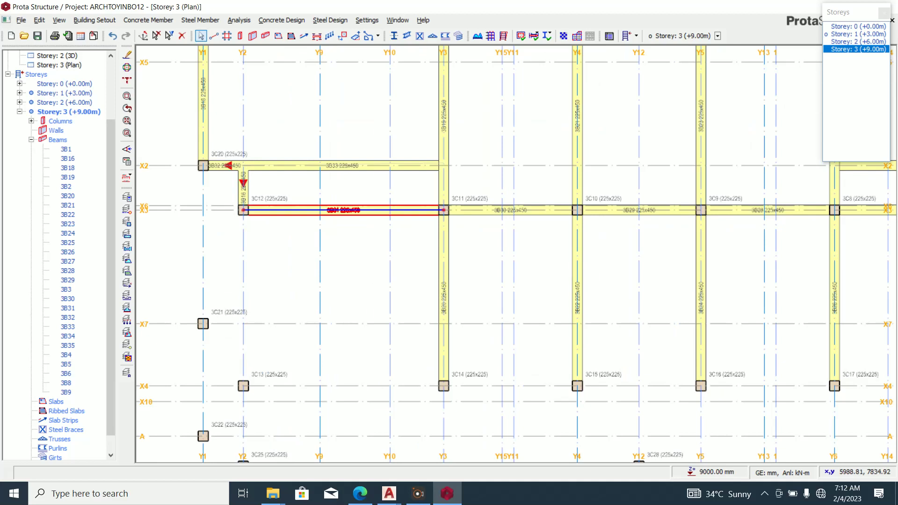
scroll(514, 252, "down", 2)
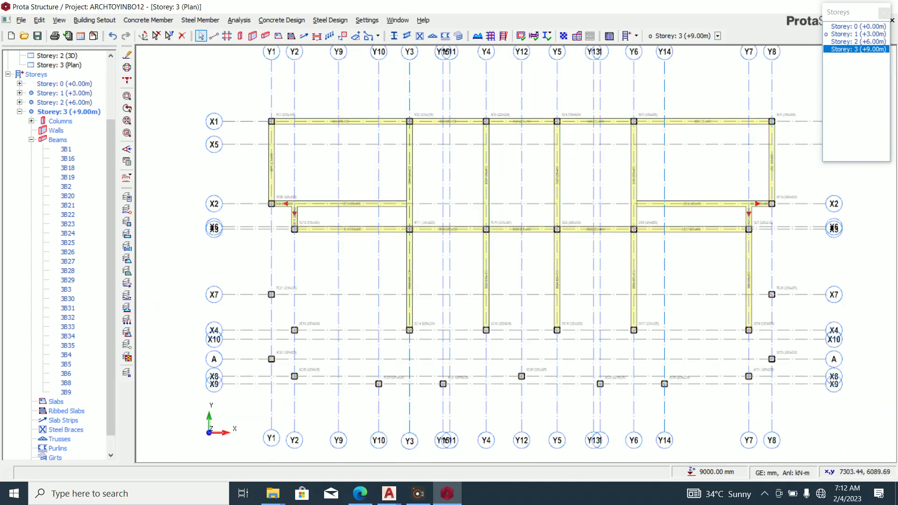
scroll(295, 161, "down", 2)
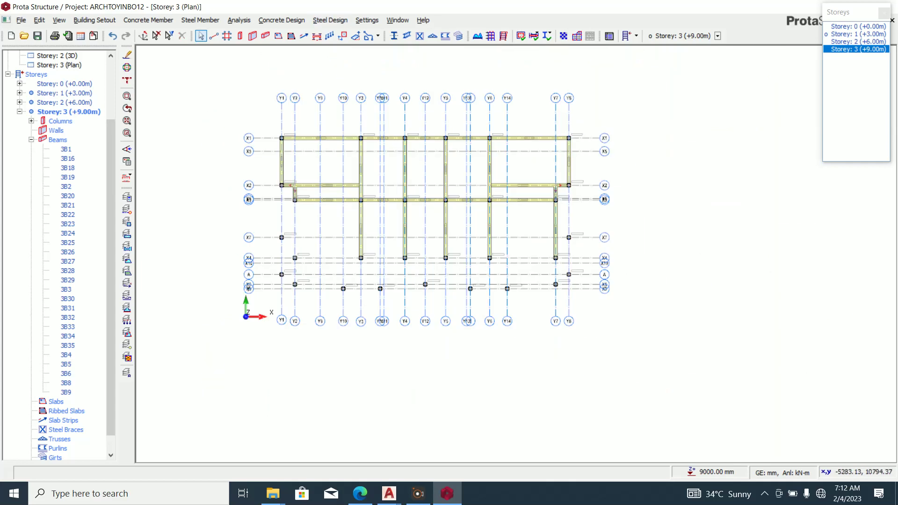
Multi-select the remaining storey 3 beams in the Beams tree, starting at 3B1, and bring up their context menu.
left_click(66, 149)
left_click(68, 159, "ctrl")
left_click(67, 168, "ctrl")
left_click(66, 186, "ctrl")
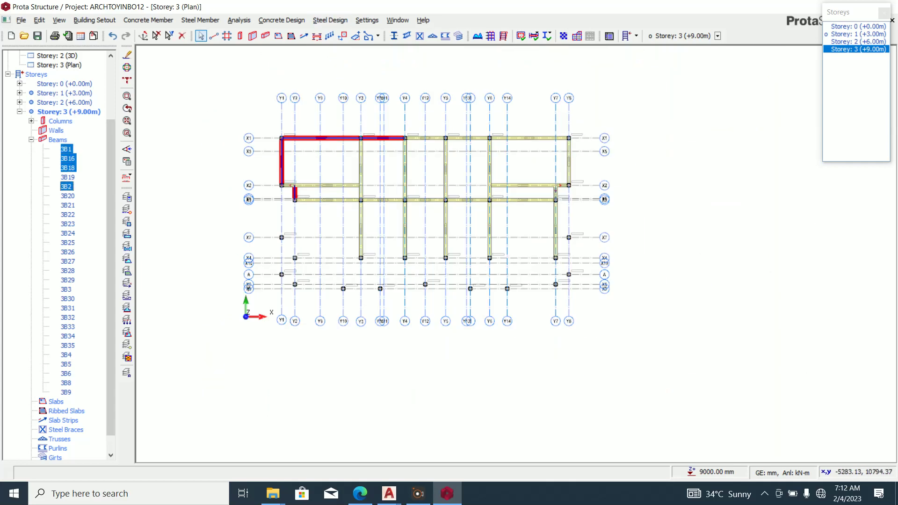
left_click(67, 177, "ctrl")
key("shift+Down")
key("shift+Down")
key("shift+Down")
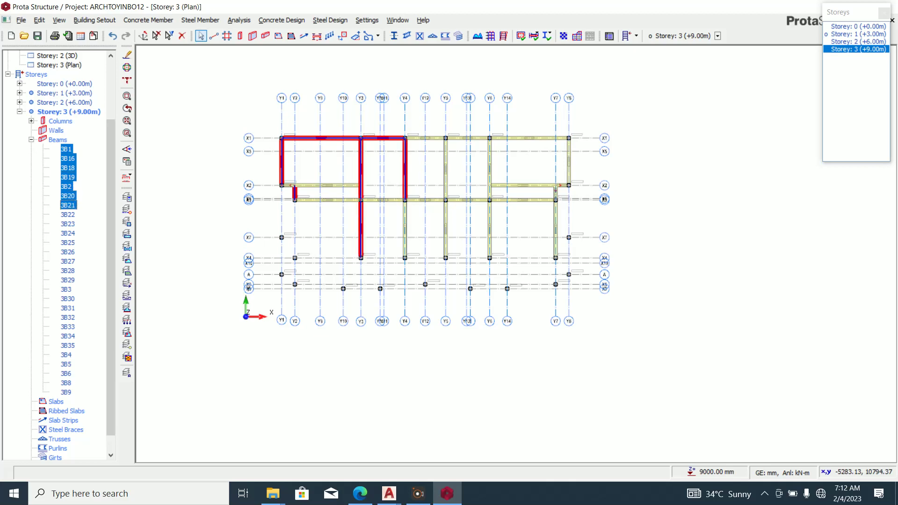
key("shift+Down")
key("shift+Down")
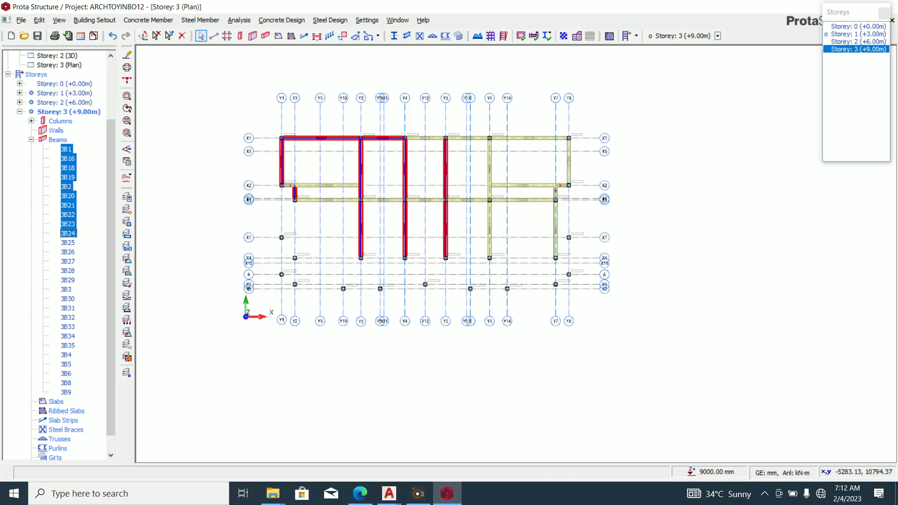
key("shift+Down")
key("shift+Down")
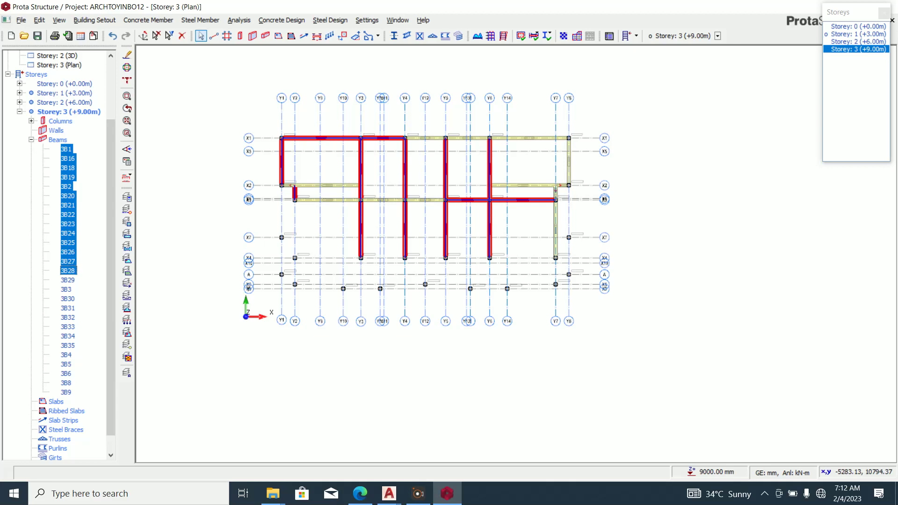
key("shift+Down")
key("shift+Down")
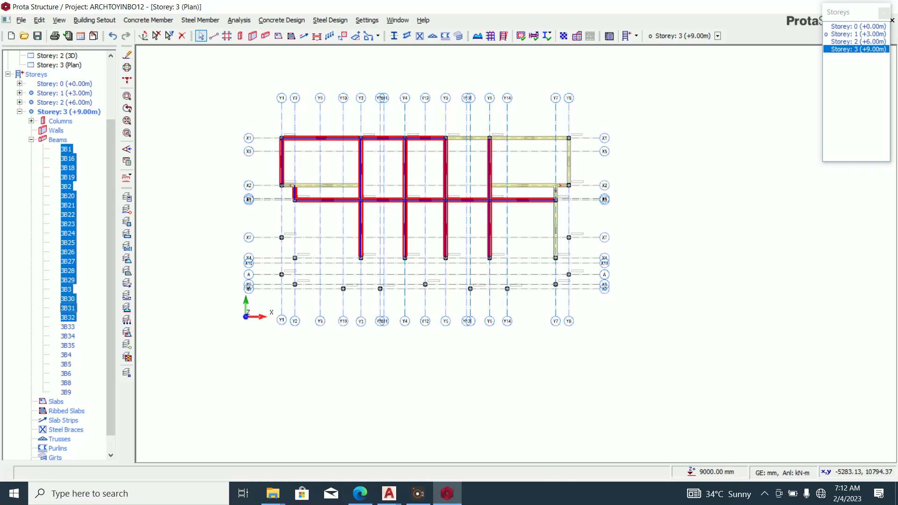
key("shift+Down")
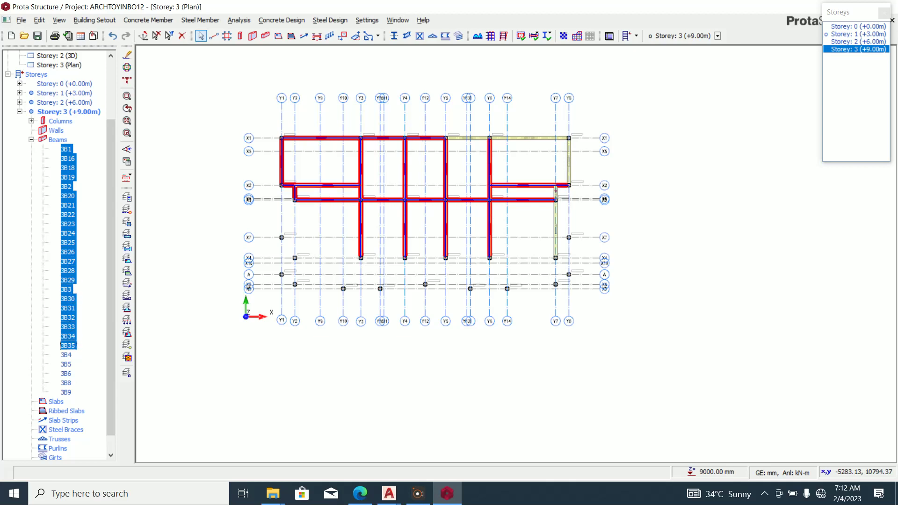
key("shift+Down")
key("shift+Down")
key("shift+Down")
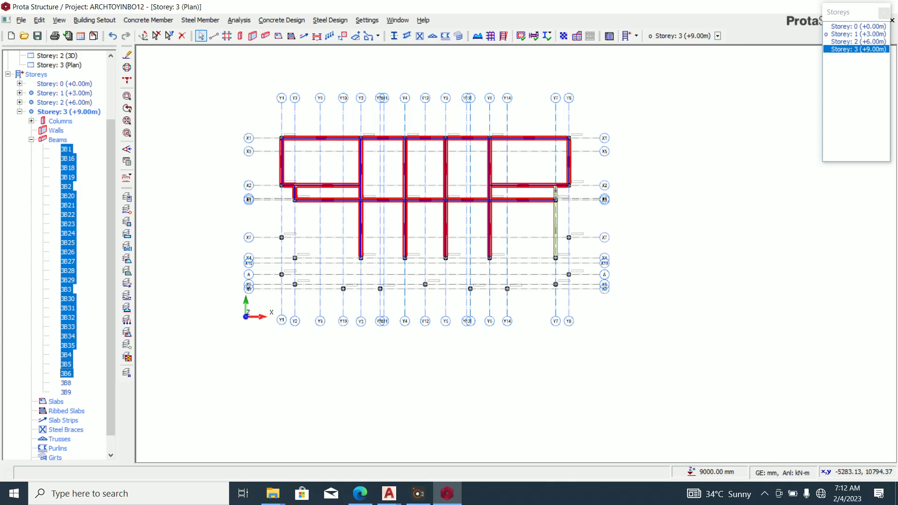
right_click(72, 343)
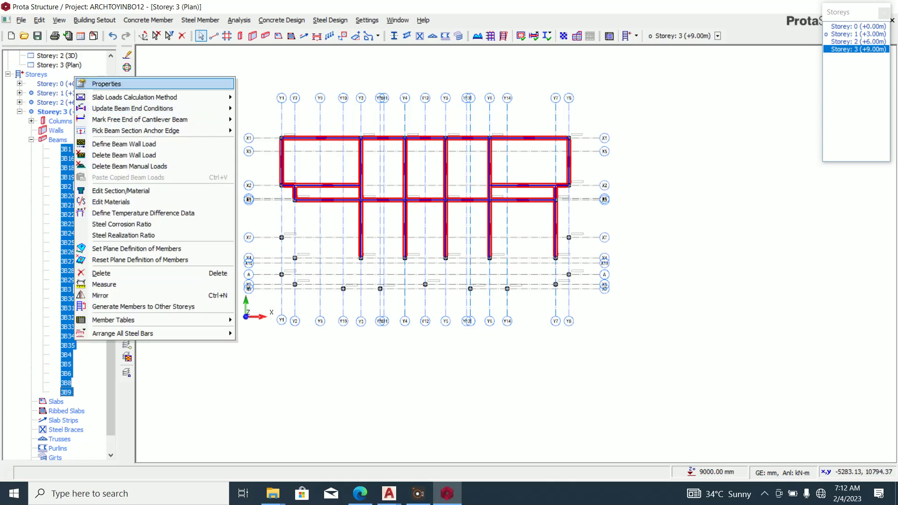
Set h-Bot to 225 mm for the selected beams in the Summary Table, then clear the selection.
left_click(106, 83)
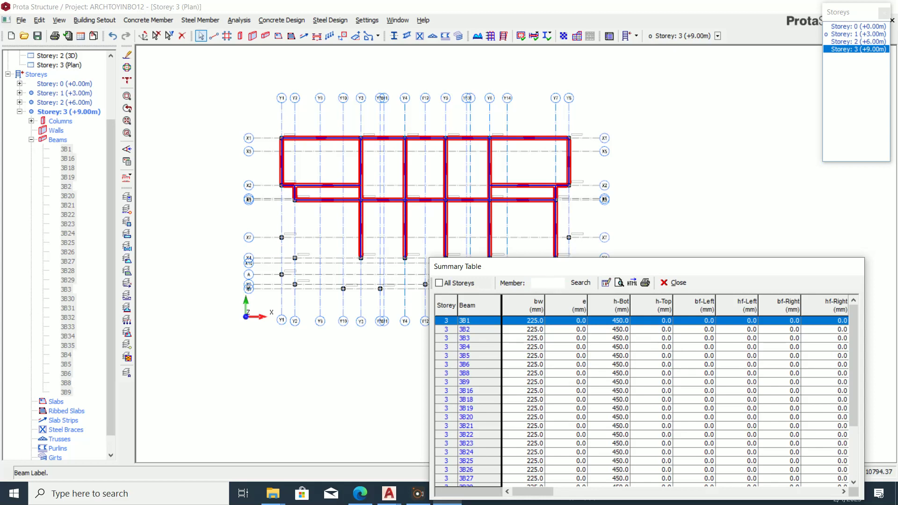
left_click(609, 305)
type("225")
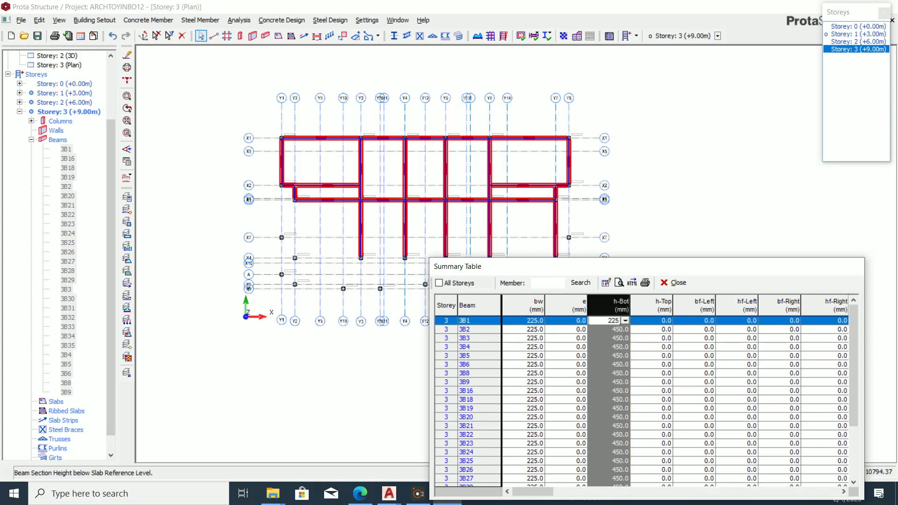
key("Return")
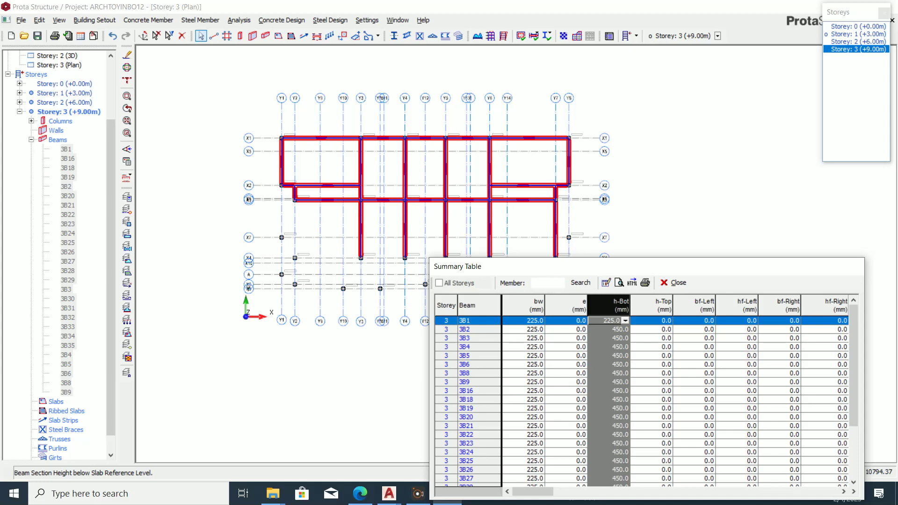
left_click(673, 282)
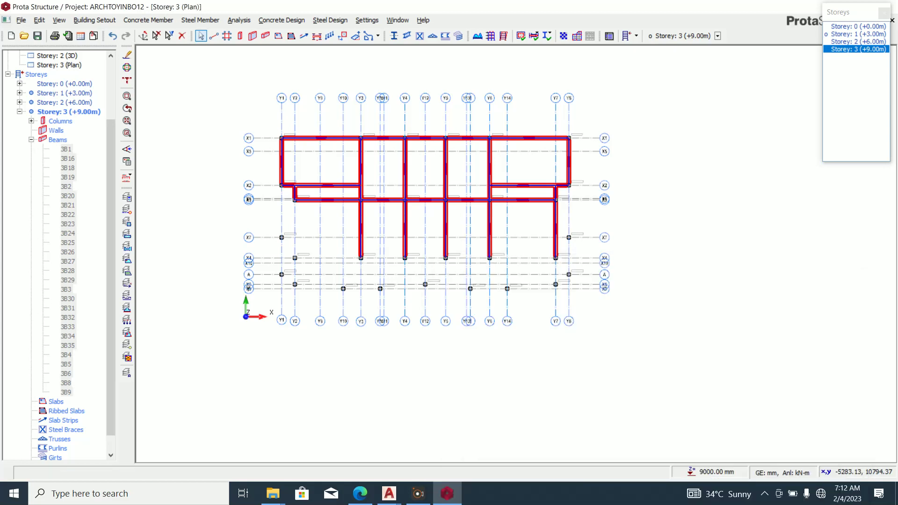
scroll(468, 238, "up", 4)
scroll(543, 266, "down", 3)
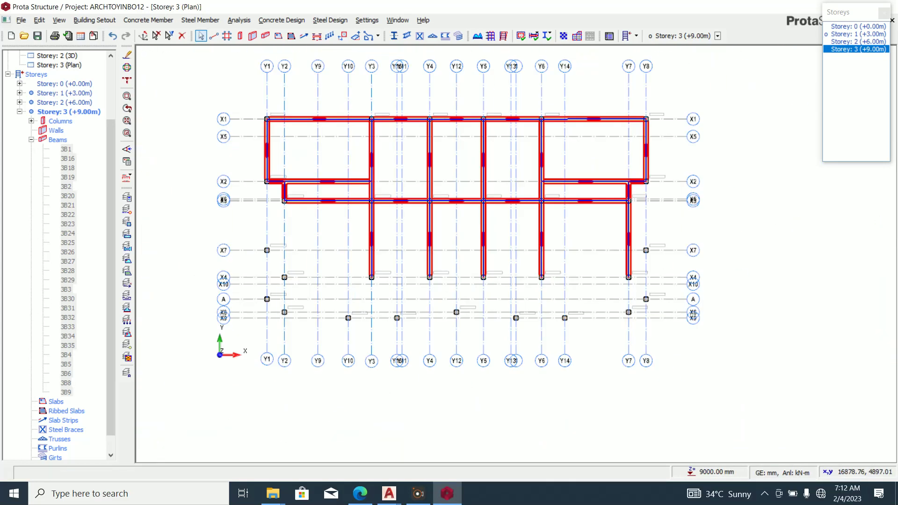
scroll(316, 285, "up", 4)
scroll(363, 293, "down", 2)
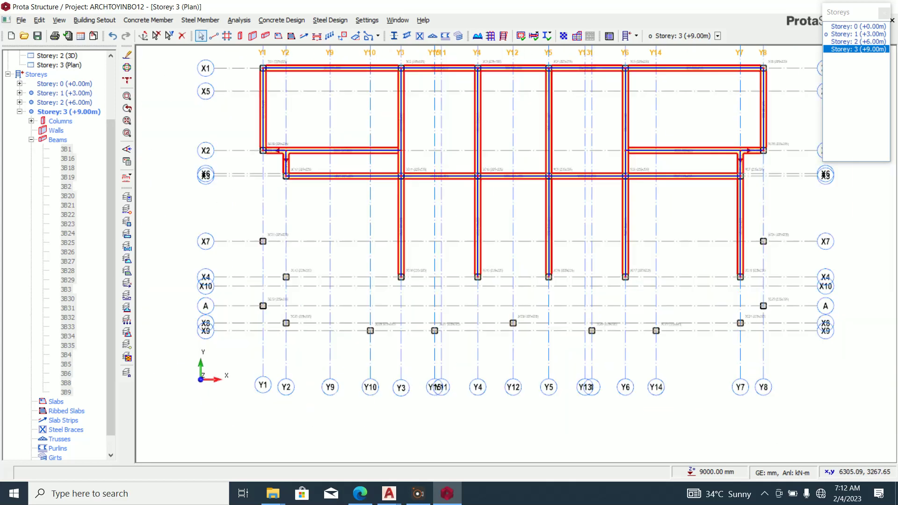
key("Escape")
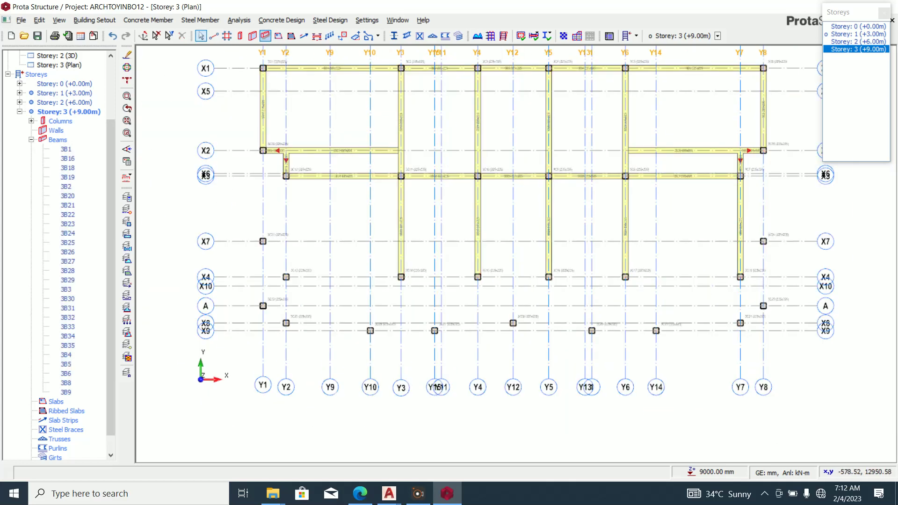
left_click(265, 36)
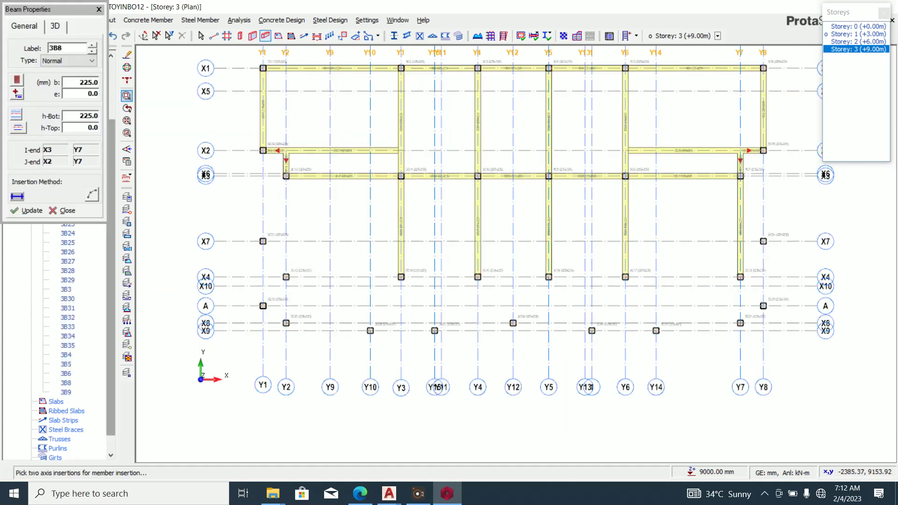
Draw 225x225 beams from X2/Y1 down to A, along Y2, and along X8 and X9 between Y10 and Y15.
left_click(262, 150)
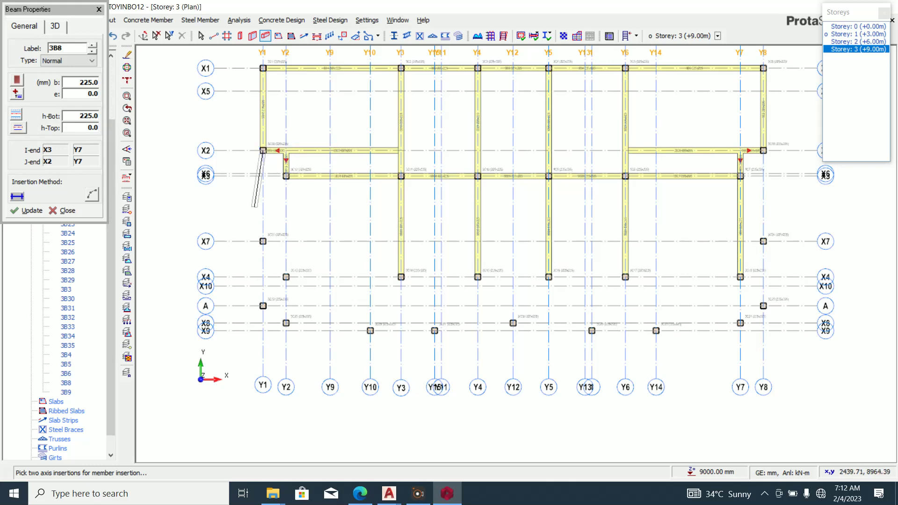
left_click(263, 305)
left_click(286, 306)
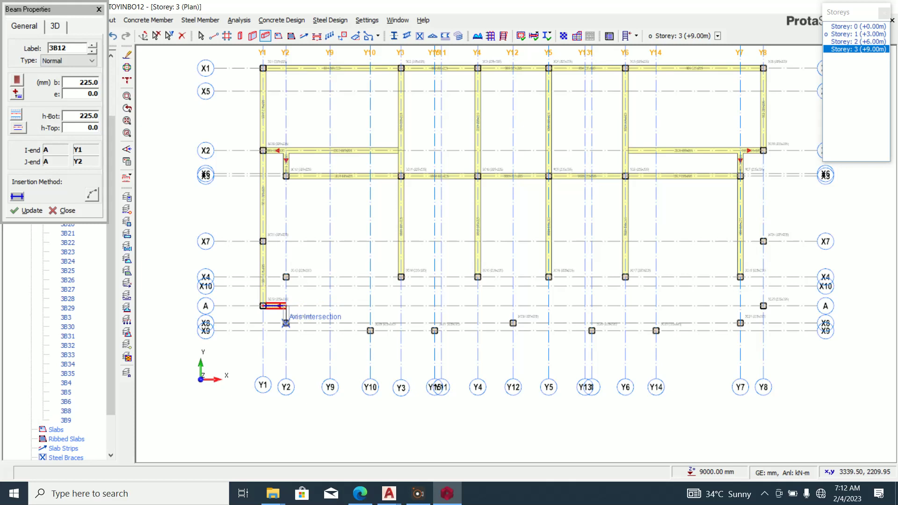
left_click(285, 322)
scroll(373, 323, "up", 3)
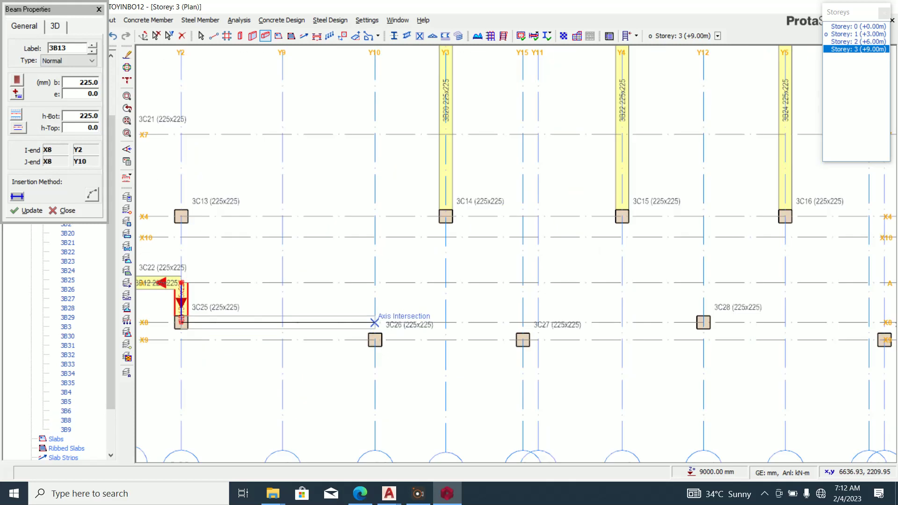
left_click(374, 323)
left_click(375, 340)
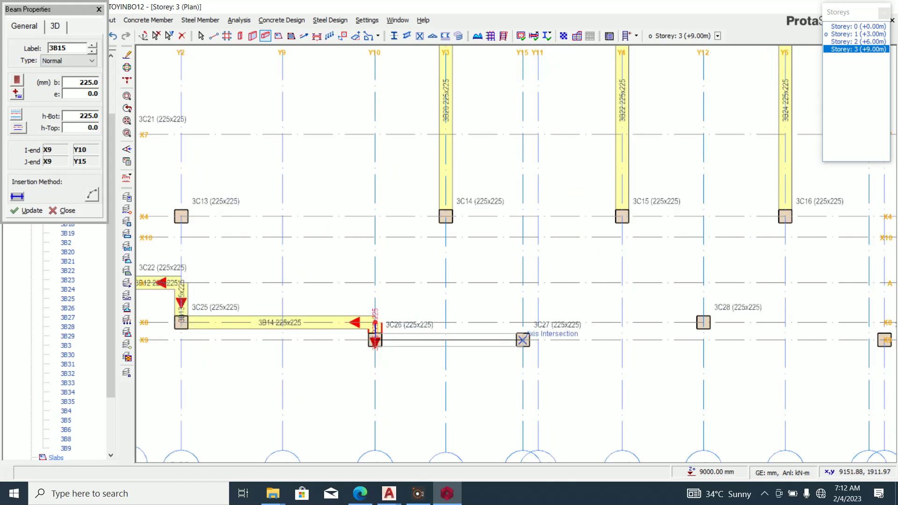
left_click(523, 340)
left_click(523, 322)
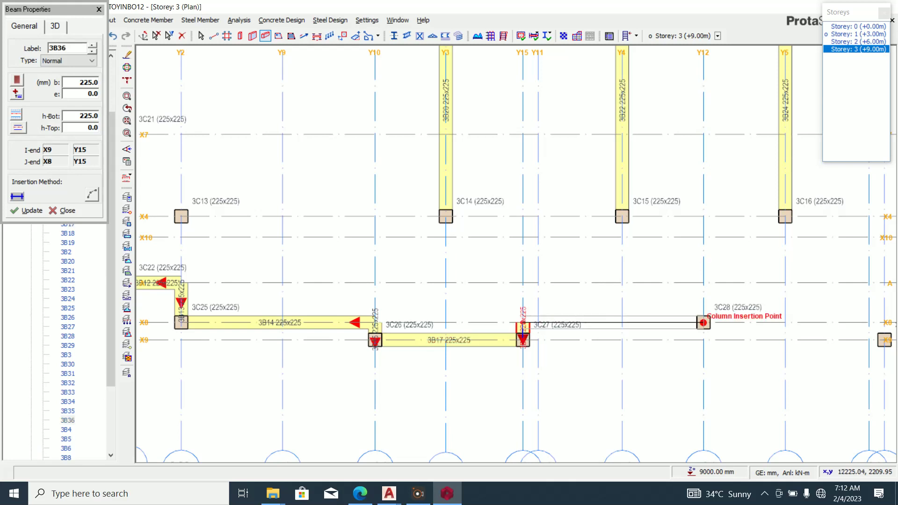
scroll(591, 342, "down", 2)
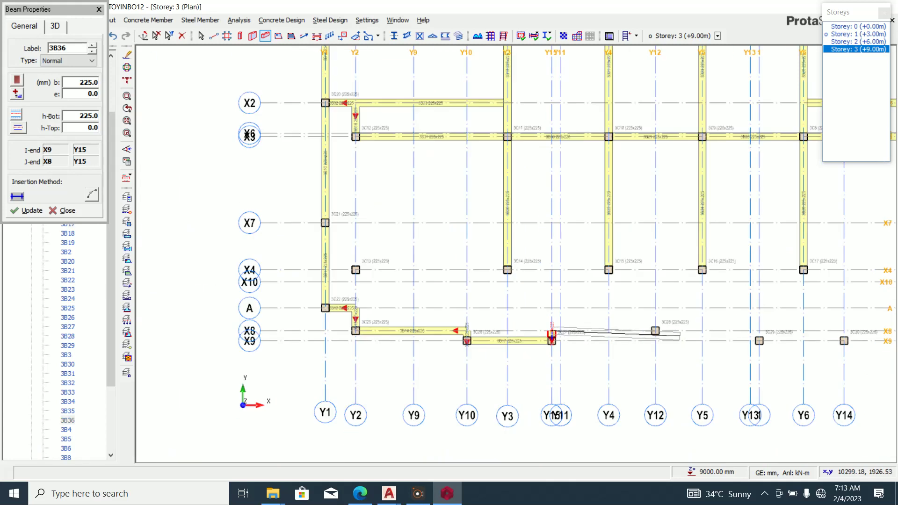
scroll(741, 335, "up", 3)
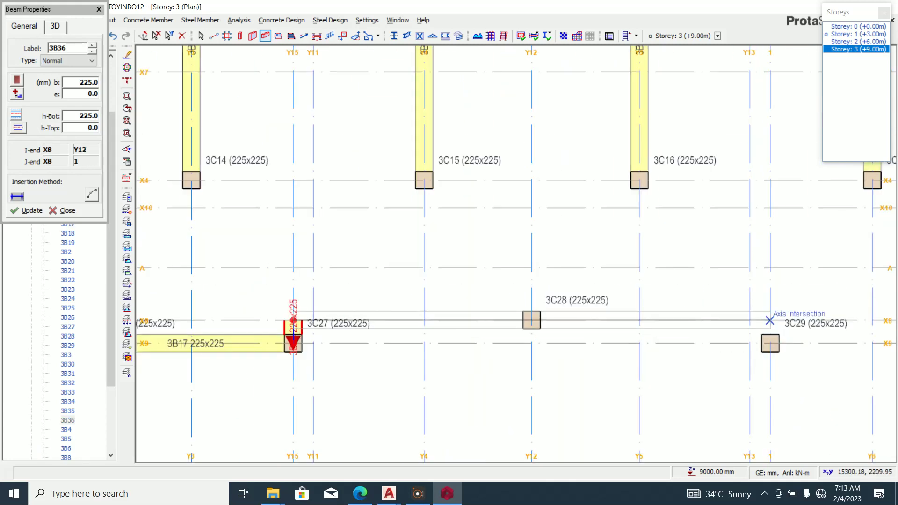
Add beams through columns 3C29, 3C30 and 3C31, along A from Y7 to Y8, and up Y8 to X2.
left_click(769, 320)
left_click(769, 344)
scroll(672, 369, "down", 3)
scroll(834, 355, "up", 4)
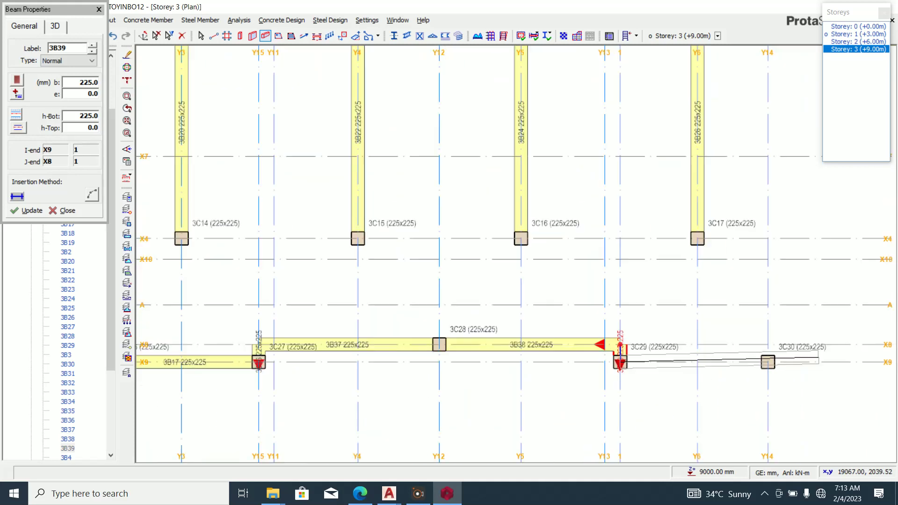
left_click(739, 364)
scroll(740, 364, "down", 3)
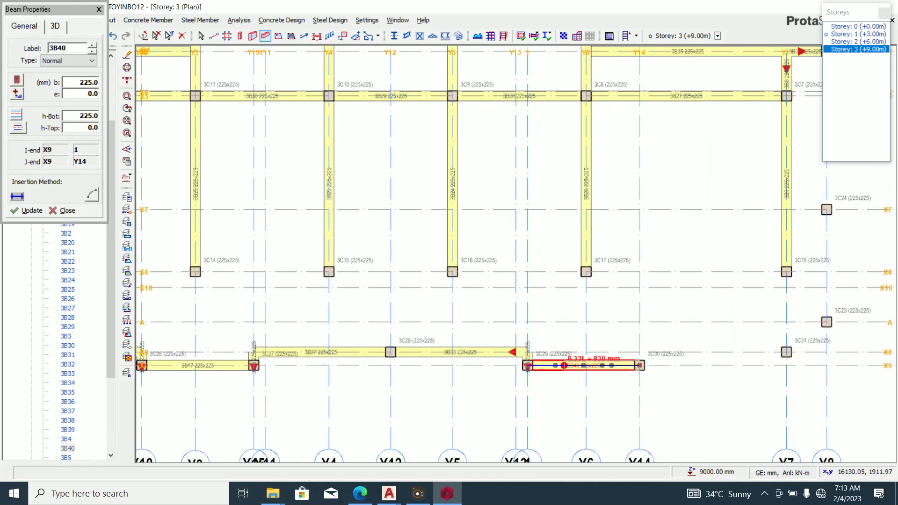
scroll(637, 356, "up", 3)
left_click(637, 350)
scroll(637, 349, "down", 3)
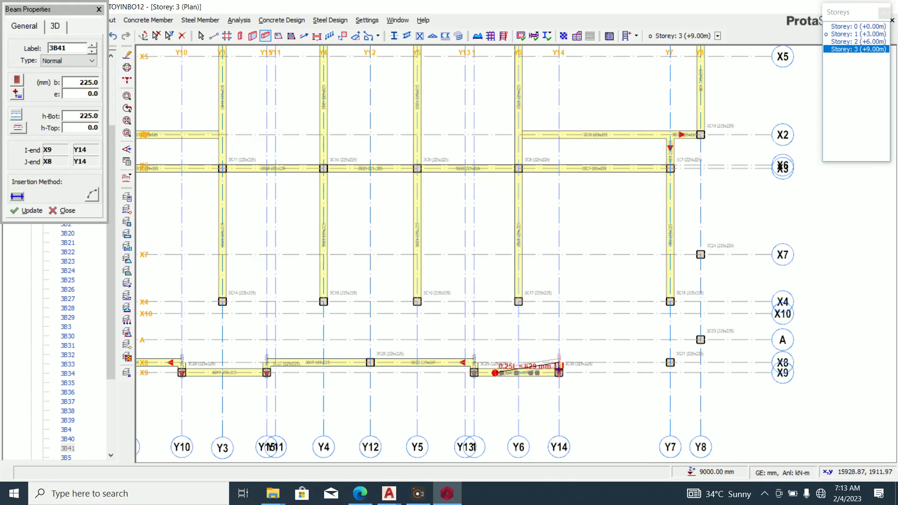
left_click(670, 363)
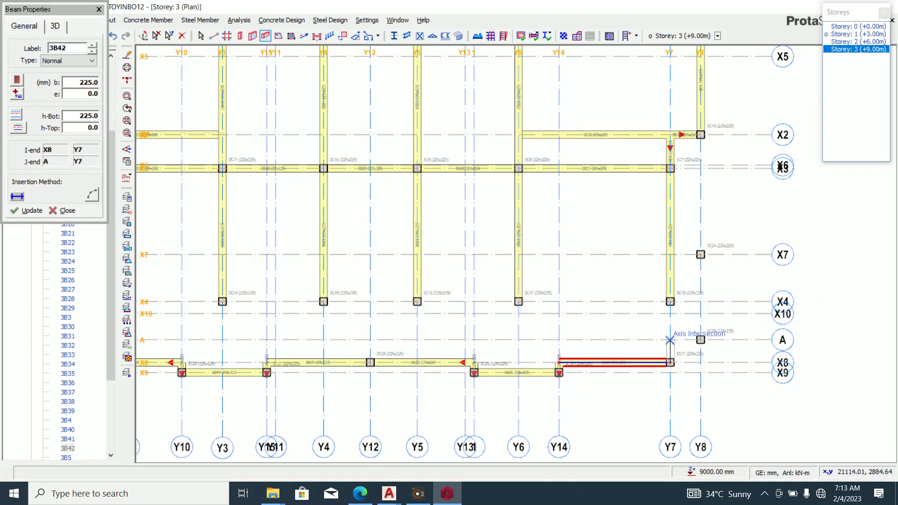
left_click(669, 340)
left_click(699, 340)
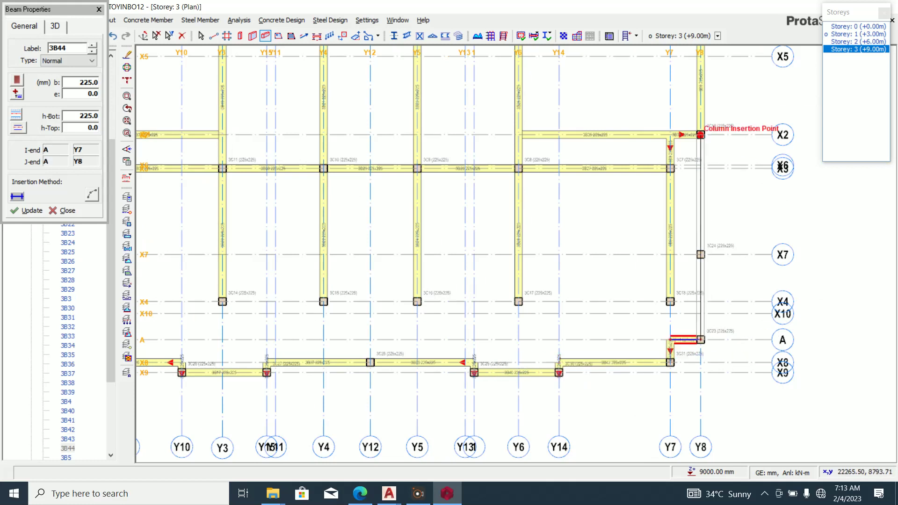
left_click(700, 134)
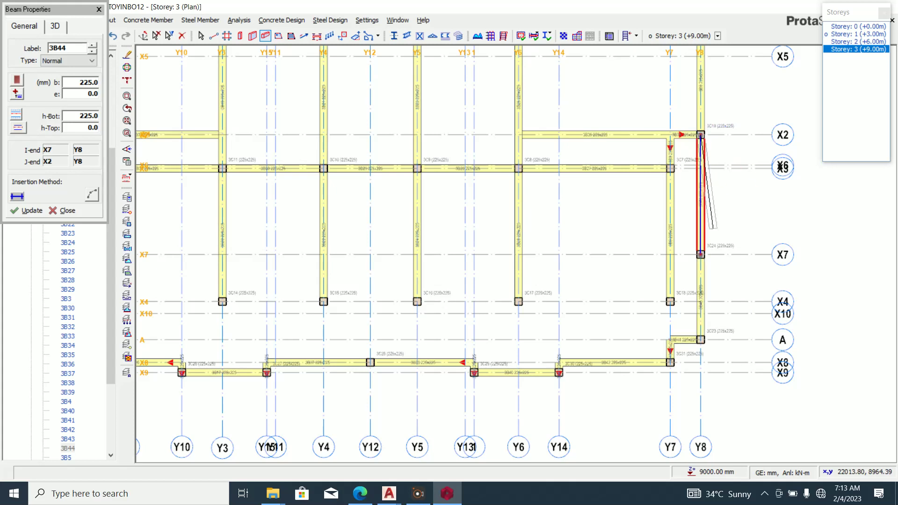
scroll(669, 225, "up", 2)
key("Escape")
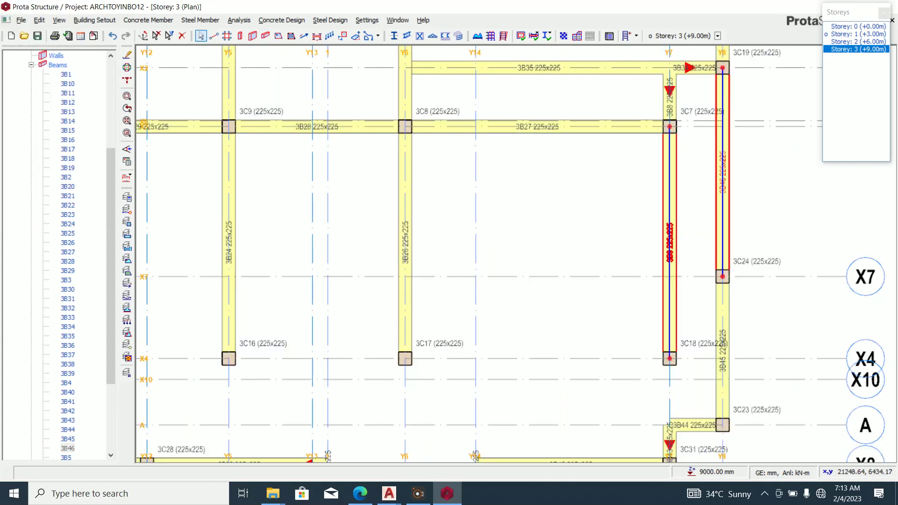
Delete the short beam at Y10 on axis X9.
scroll(673, 219, "down", 2)
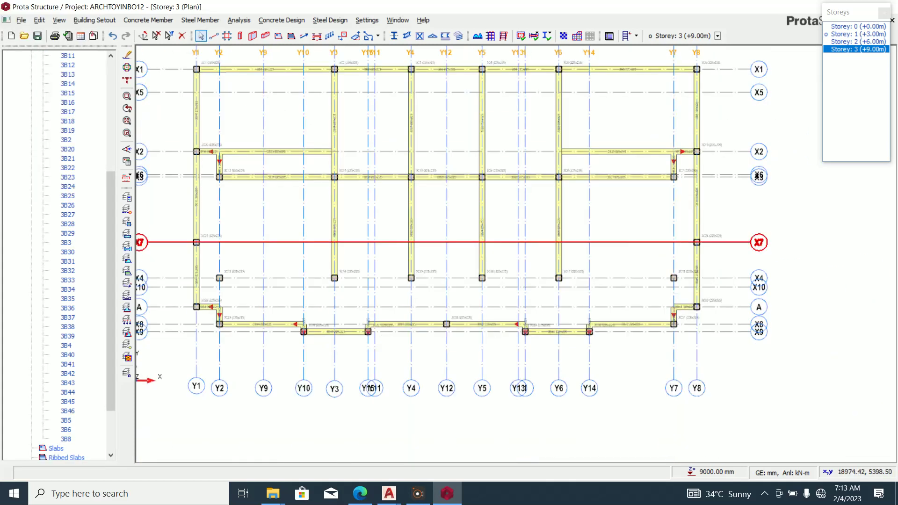
scroll(588, 271, "down", 1)
scroll(376, 312, "up", 3)
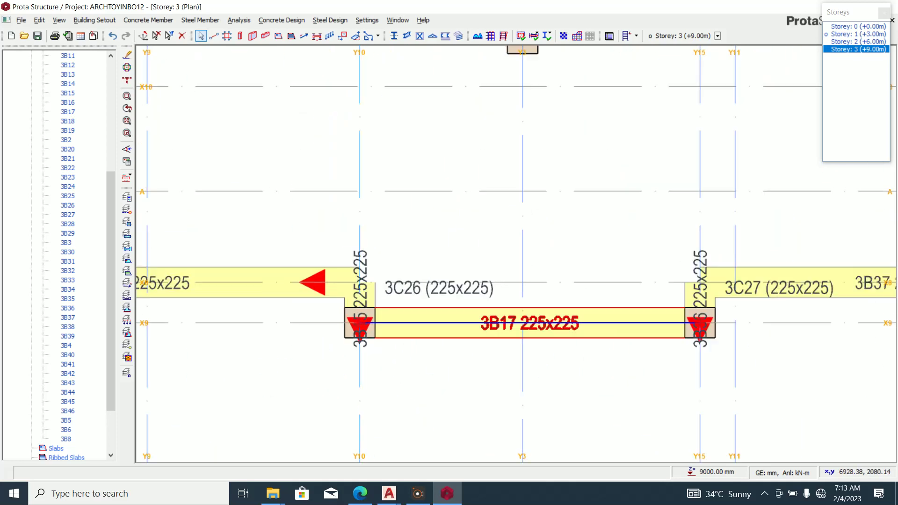
left_click(359, 322)
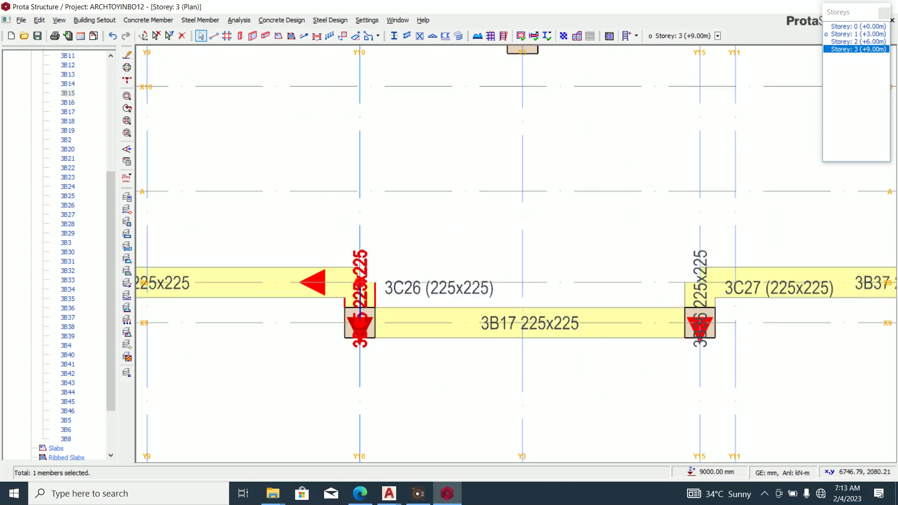
key("Delete")
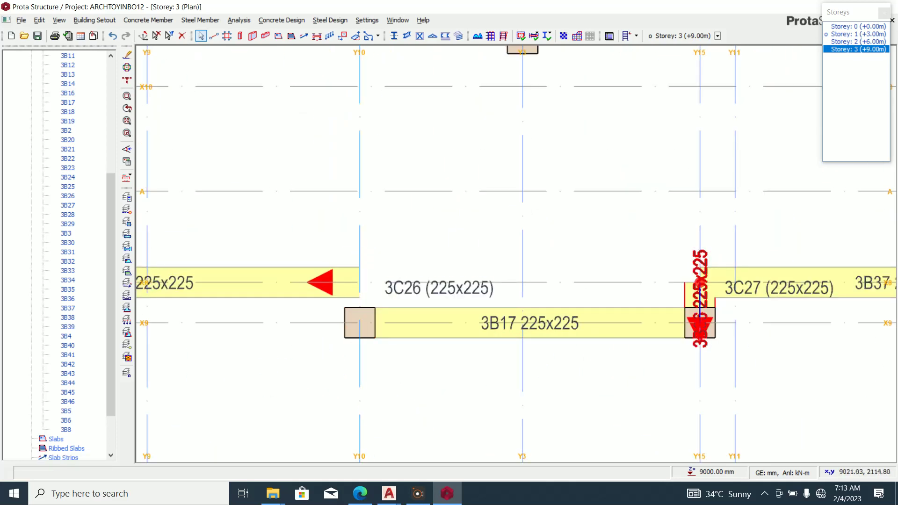
Delete storey 3 columns 3C13, 3C14, 3C15, 3C16 and 3C17.
scroll(700, 299, "down", 3)
scroll(712, 340, "up", 5)
scroll(545, 343, "down", 2)
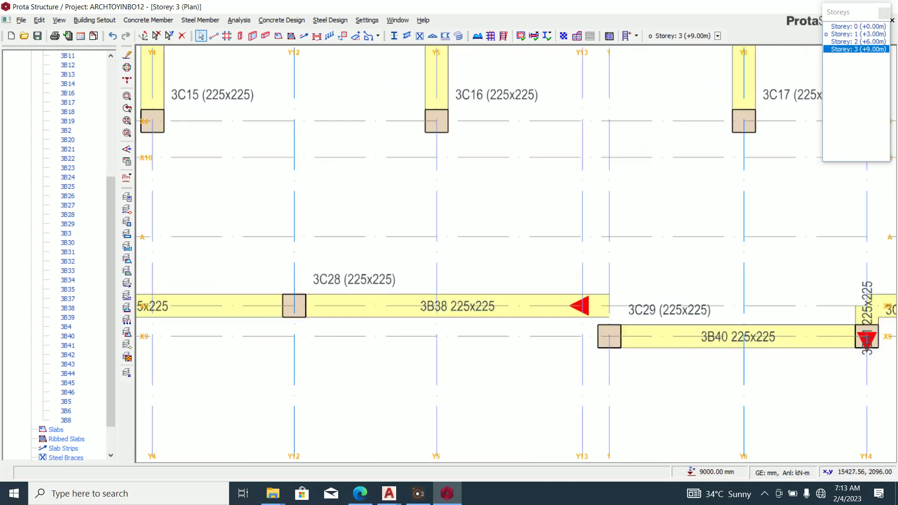
scroll(785, 308, "up", 2)
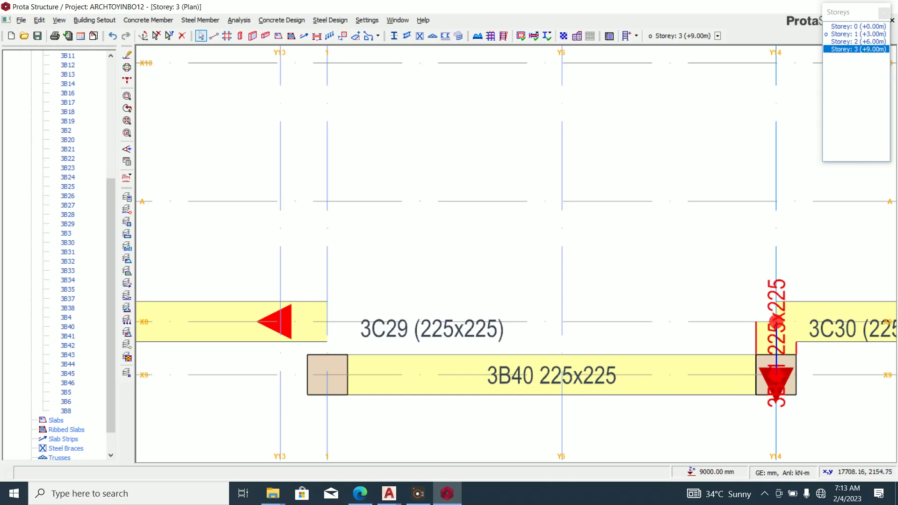
scroll(776, 323, "down", 3)
scroll(440, 211, "up", 3)
scroll(498, 285, "up", 3)
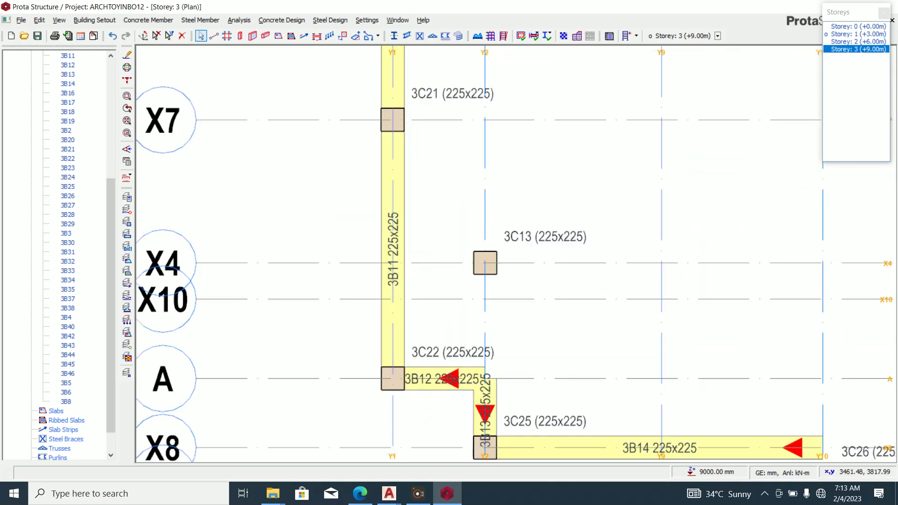
left_click(491, 275)
key("Delete")
scroll(481, 280, "down", 3)
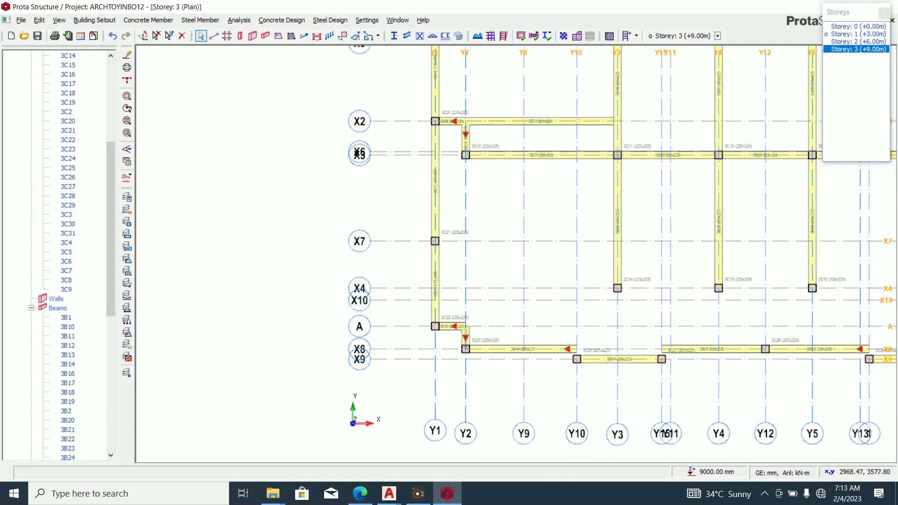
scroll(636, 290, "up", 3)
left_click(608, 286)
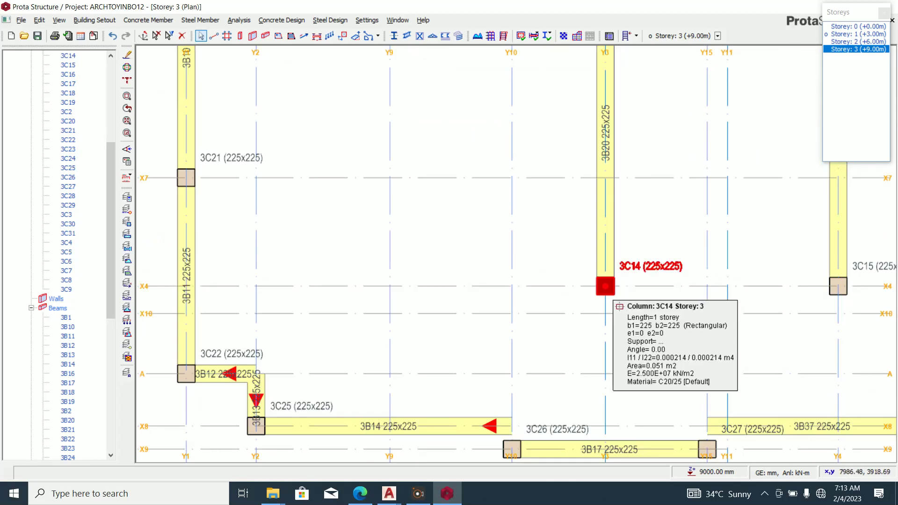
key("Delete")
scroll(608, 286, "down", 3)
scroll(625, 299, "up", 4)
left_click(625, 300)
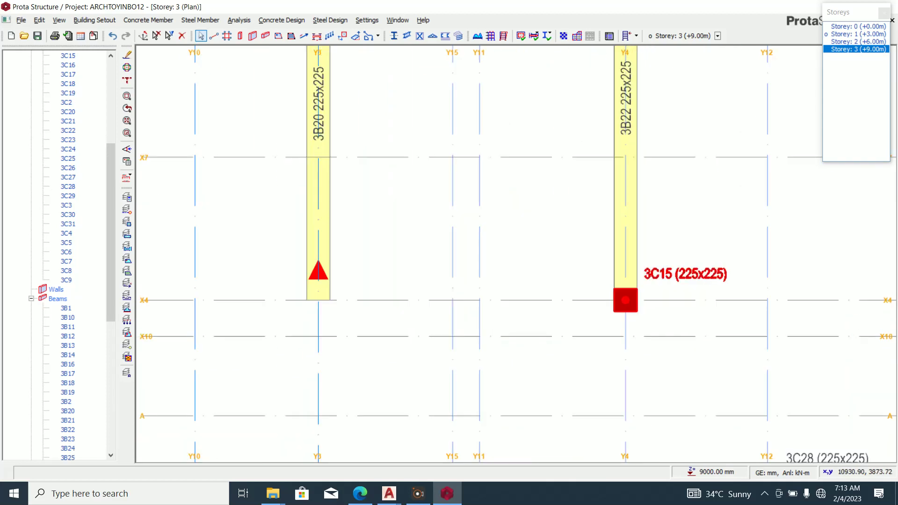
key("Delete")
scroll(625, 300, "down", 3)
scroll(468, 336, "up", 4)
left_click(640, 319)
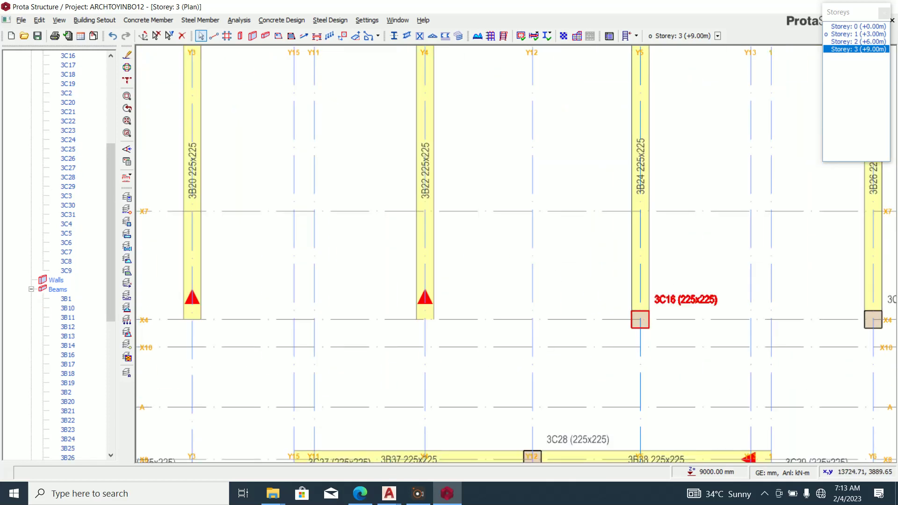
key("Delete")
scroll(640, 320, "down", 3)
scroll(681, 335, "up", 4)
left_click(681, 335)
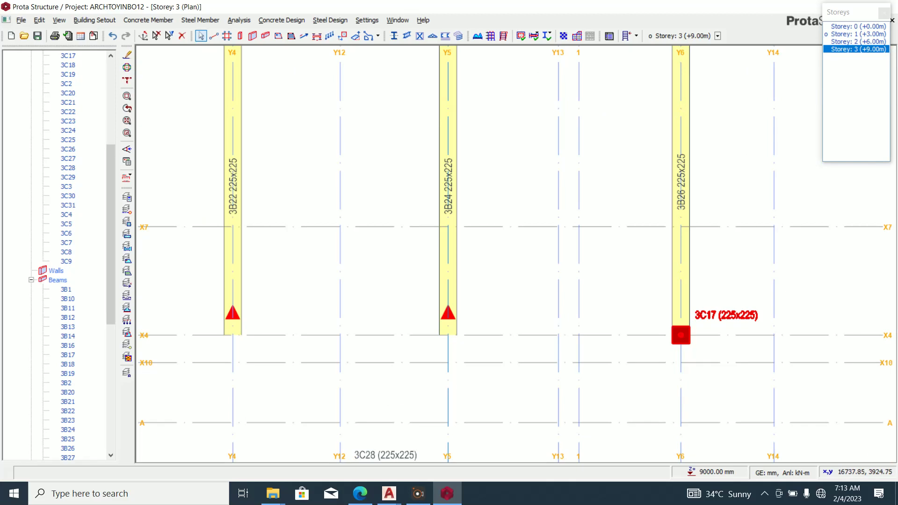
key("Delete")
scroll(681, 335, "down", 3)
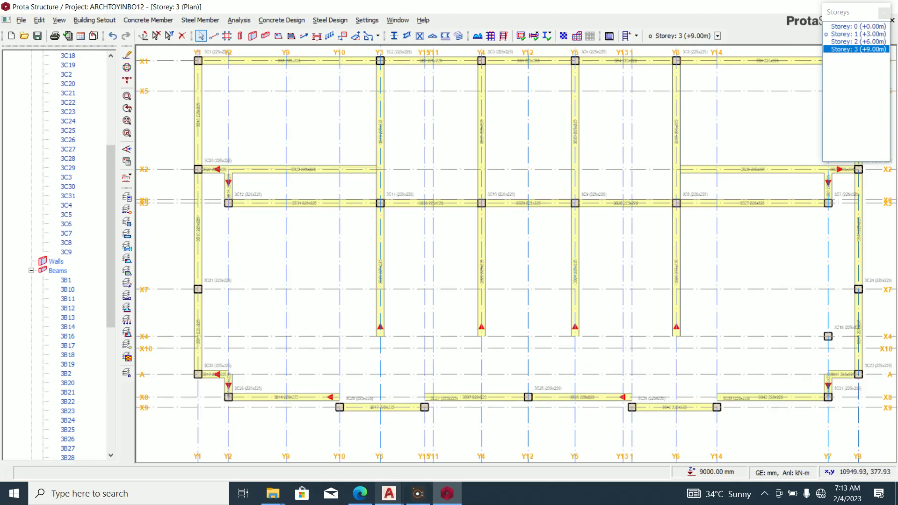
Switch to the ARC TOYINBO.dxf plan in AutoCAD and zoom in on the stair cases.
mouse_move(389, 493)
left_click(388, 444)
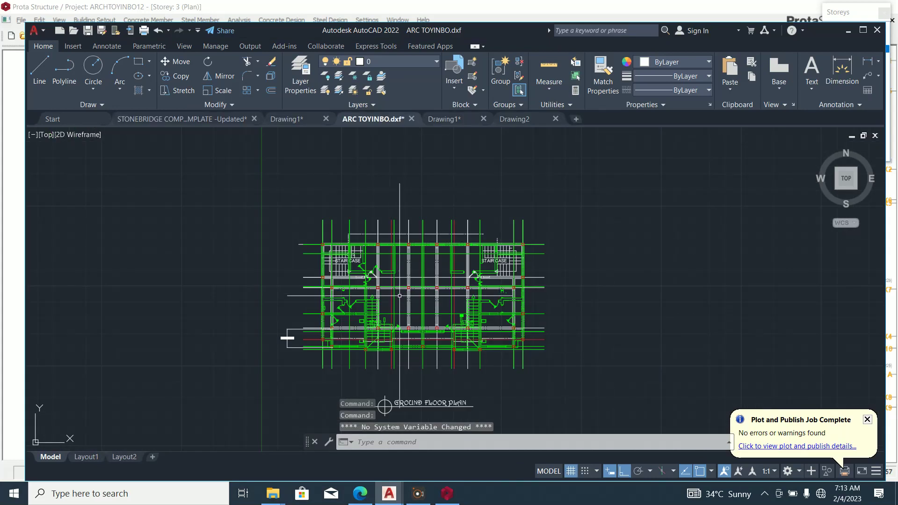
scroll(399, 296, "up", 2)
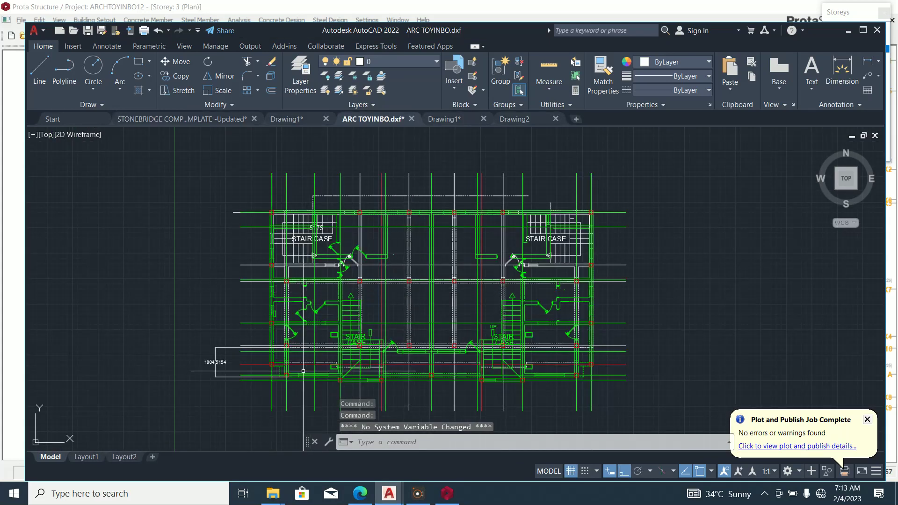
scroll(284, 381, "up", 3)
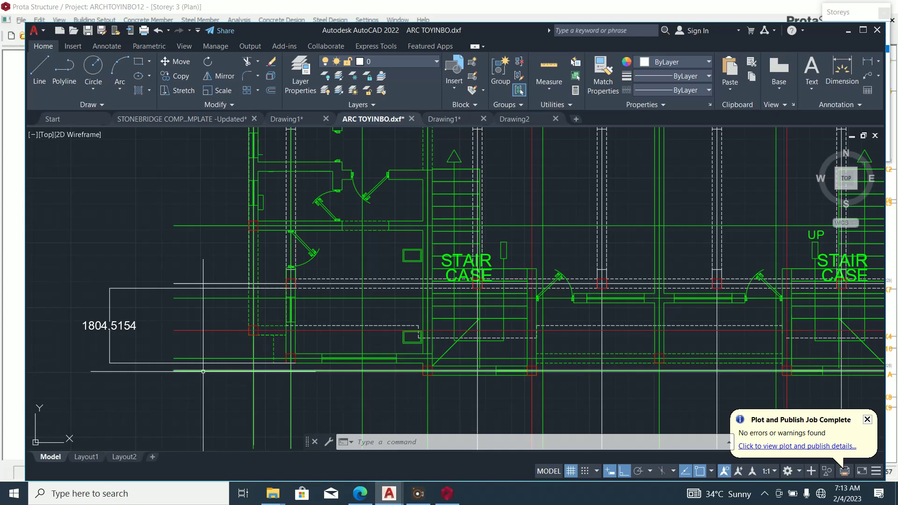
scroll(203, 372, "down", 3)
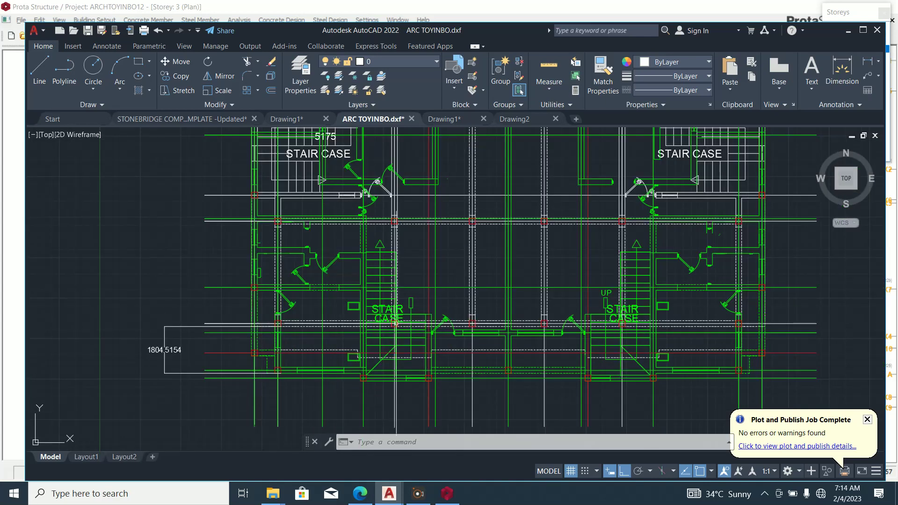
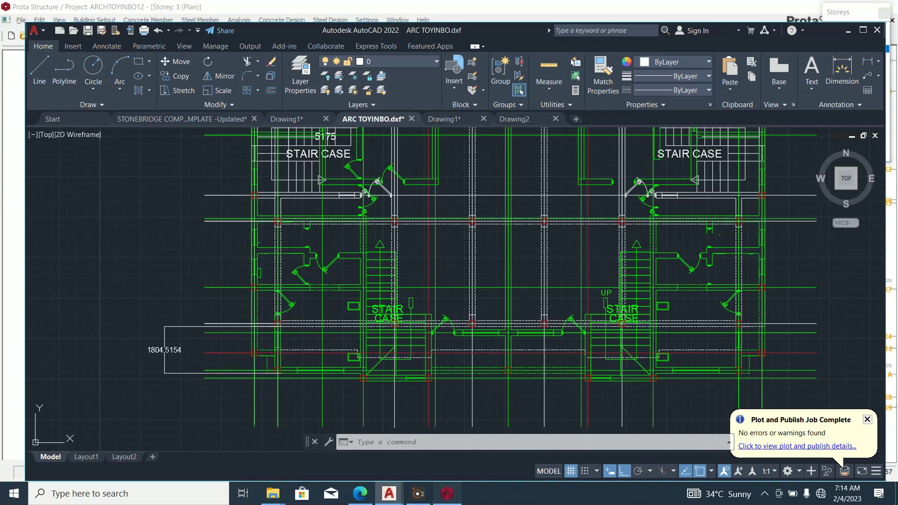
Delete beam 3B13 from the Storey 3 plan.
left_click(447, 493)
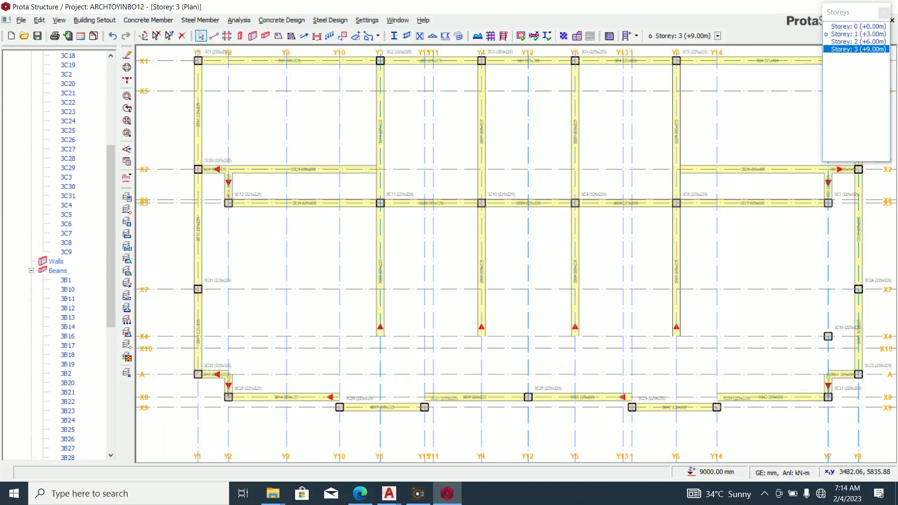
left_click(265, 35)
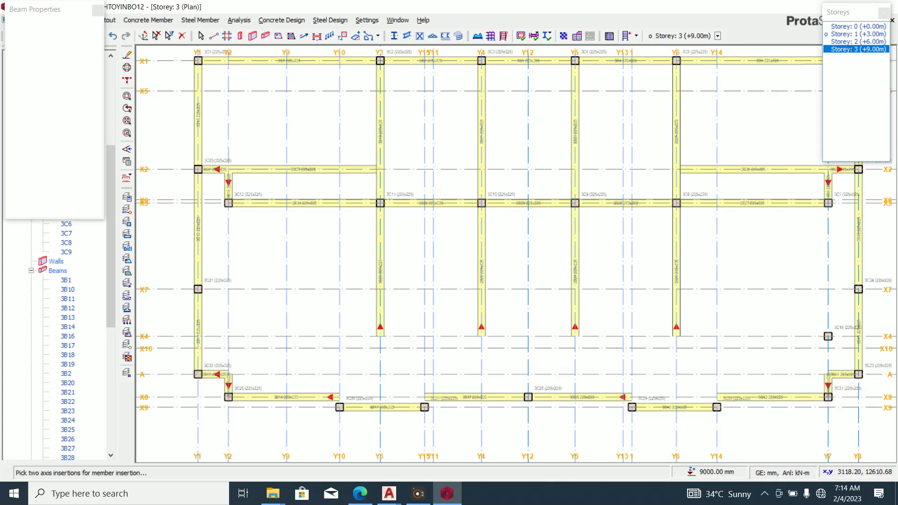
scroll(237, 387, "up", 3)
key("Escape")
right_click(228, 374)
left_click(248, 391)
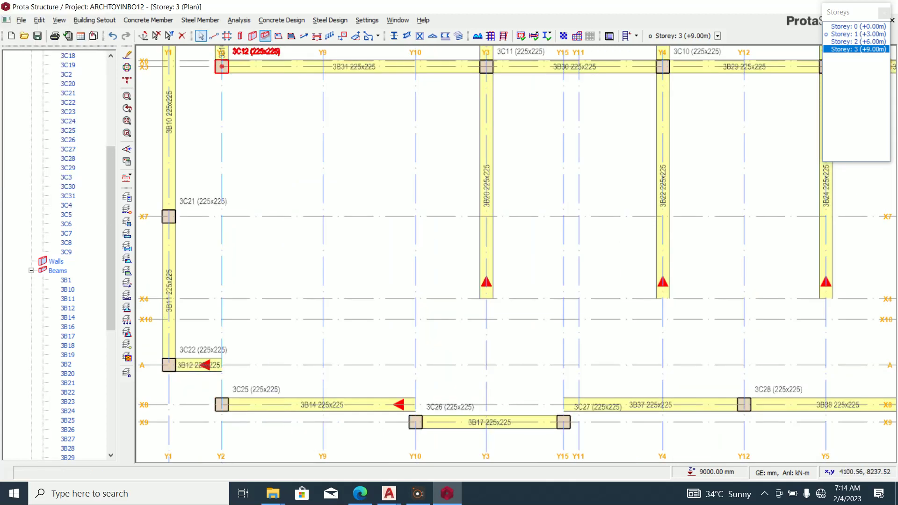
Add a beam along axis Y2 from X8 to X7, splitting it at its supports.
left_click(265, 36)
left_click(221, 405)
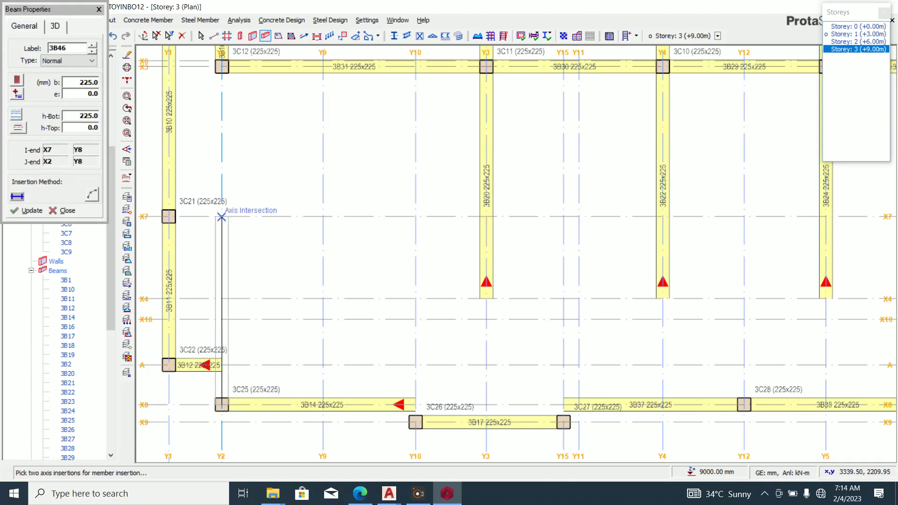
left_click(221, 217)
key("Return")
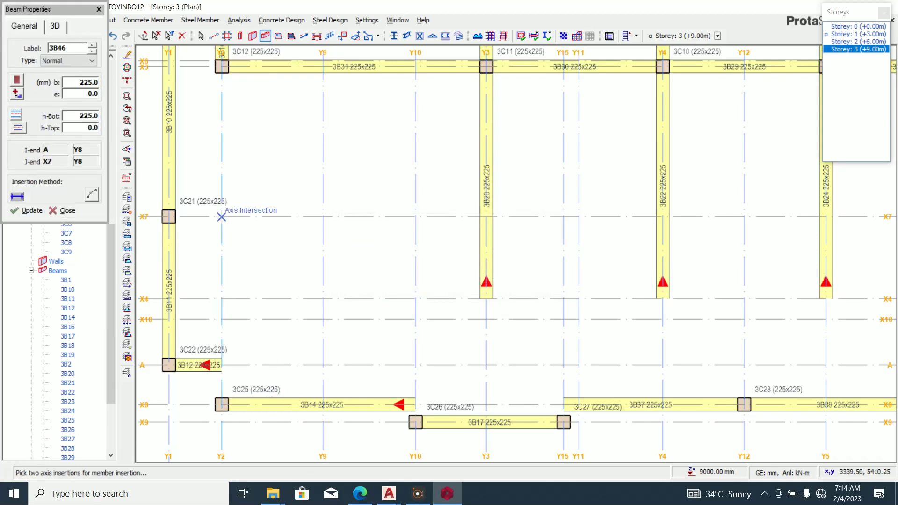
Add beams along X7 from column 3C21 to Y10, and along Y10 to column 3C26 on X9.
left_click(447, 493)
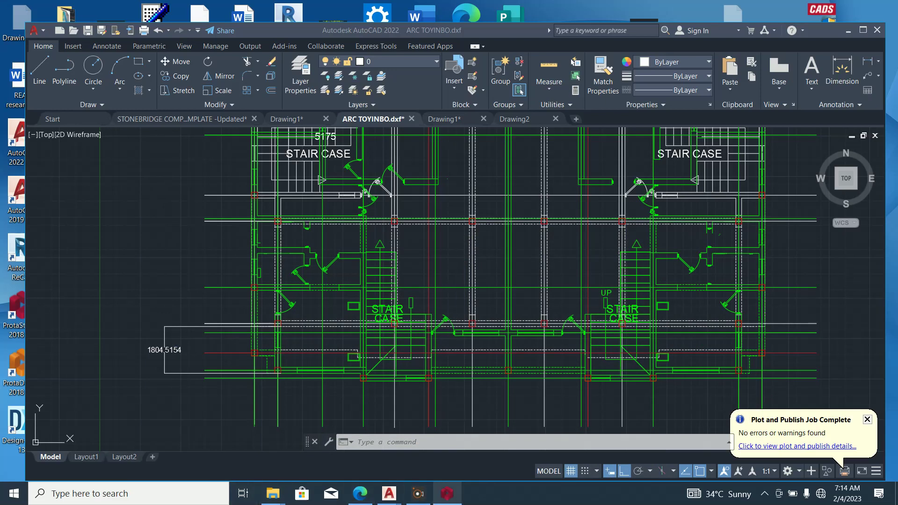
left_click(447, 493)
scroll(467, 452, "up", 2)
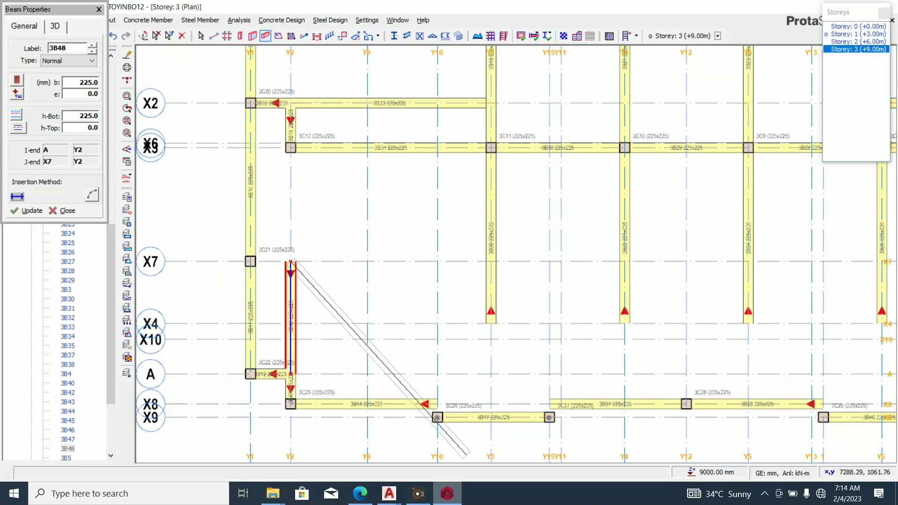
left_click(447, 493)
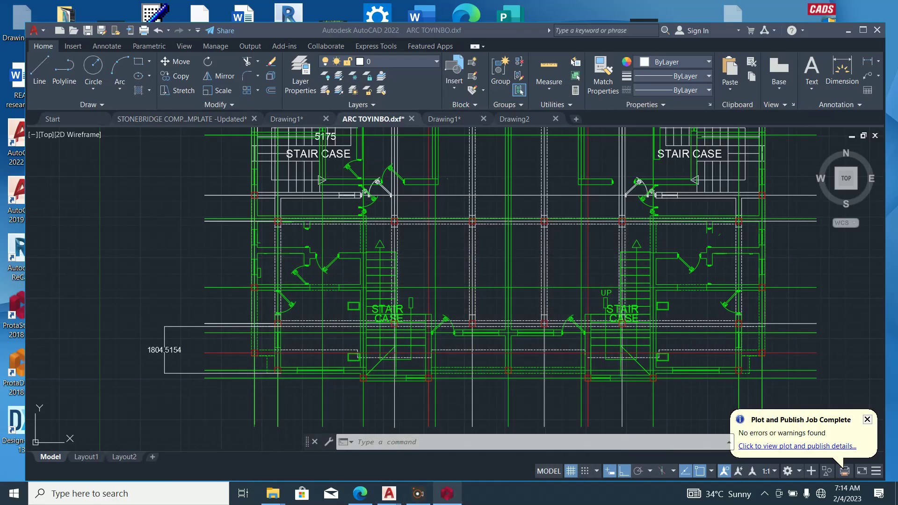
left_click(447, 494)
left_click(250, 261)
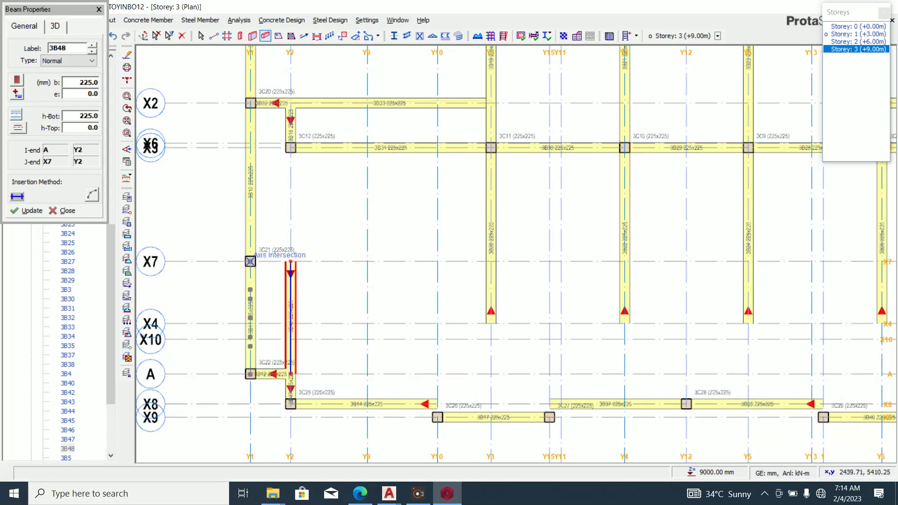
left_click(437, 261)
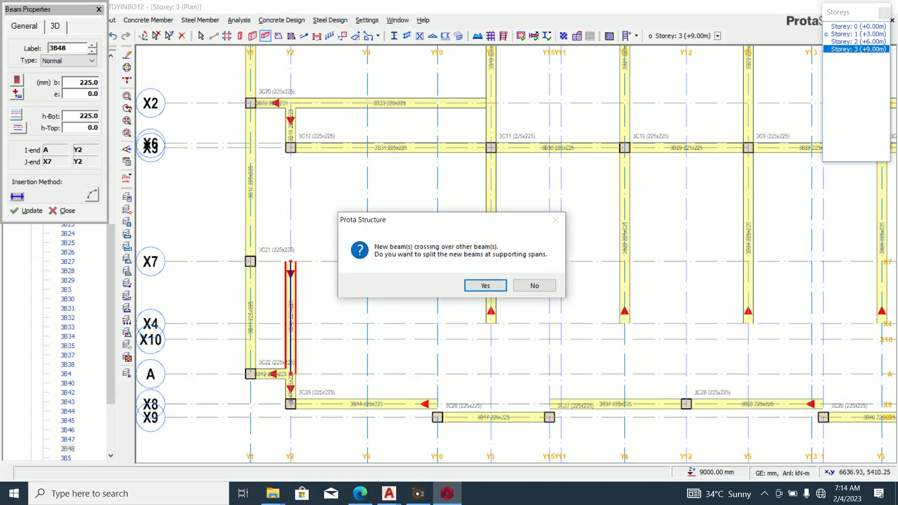
left_click(485, 285)
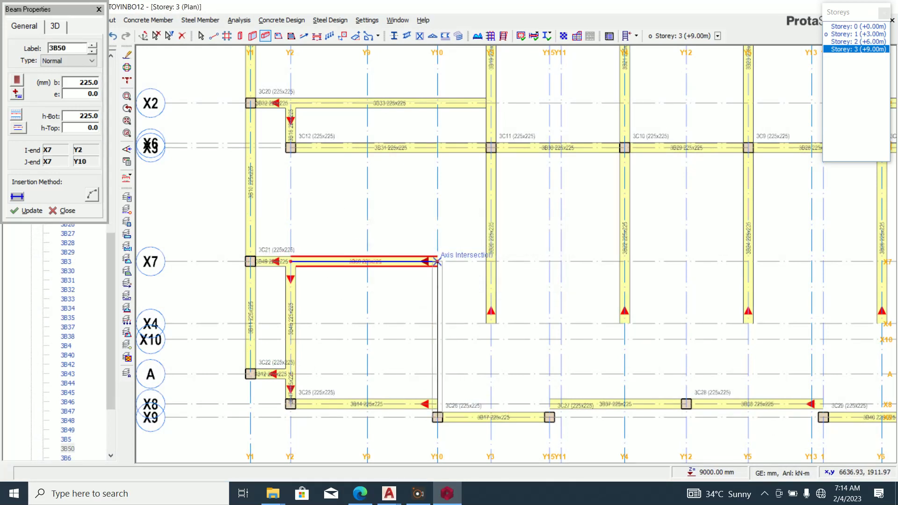
left_click(437, 417)
left_click(485, 285)
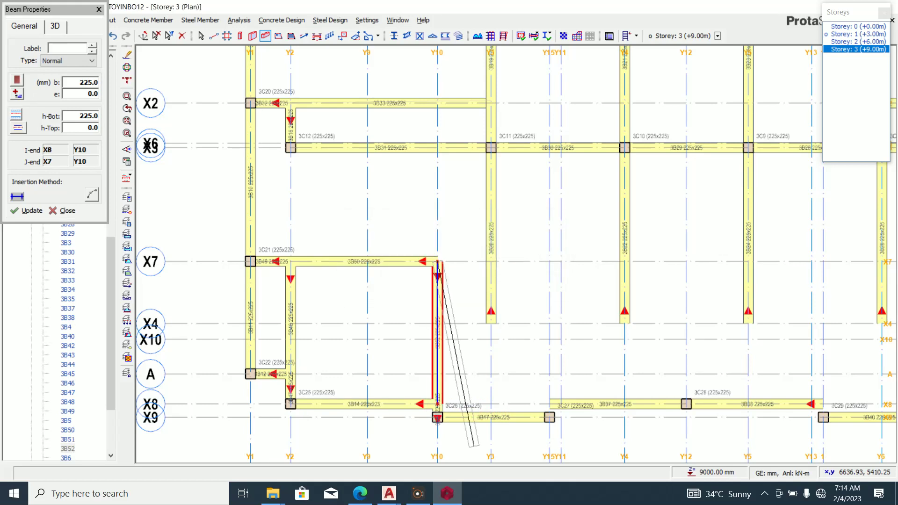
left_click(446, 493)
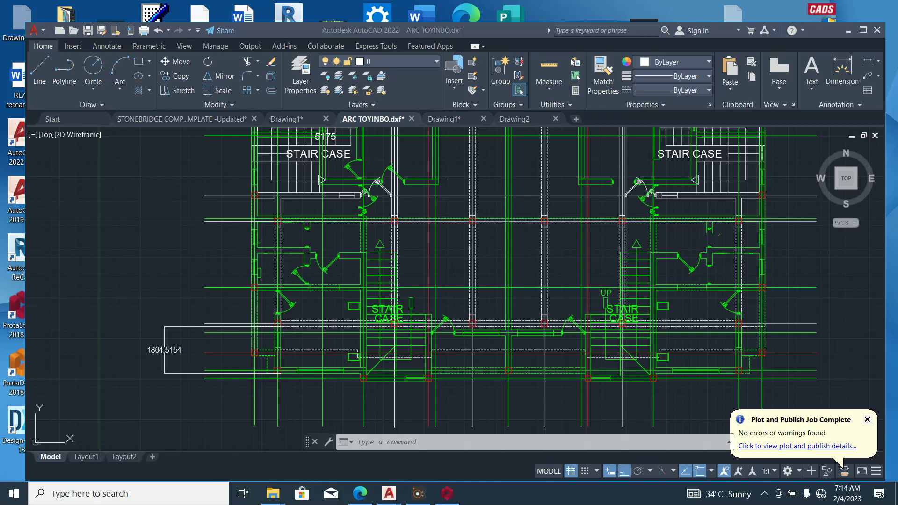
left_click(446, 494)
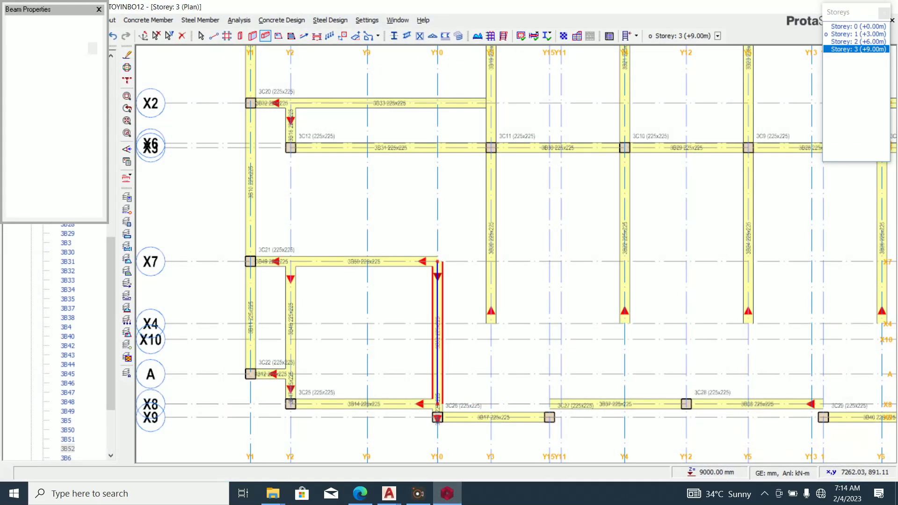
Add a beam along axis Y10 from X7 to X3.
left_click(437, 261)
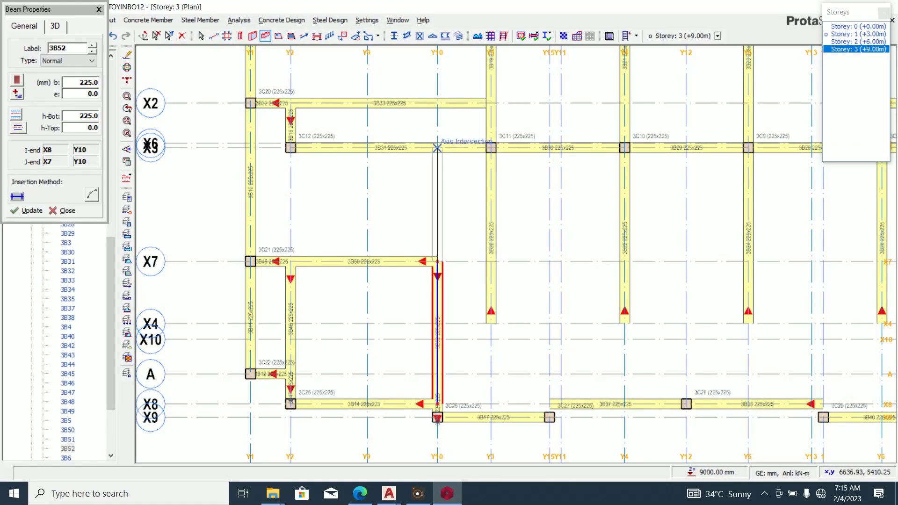
left_click(437, 148)
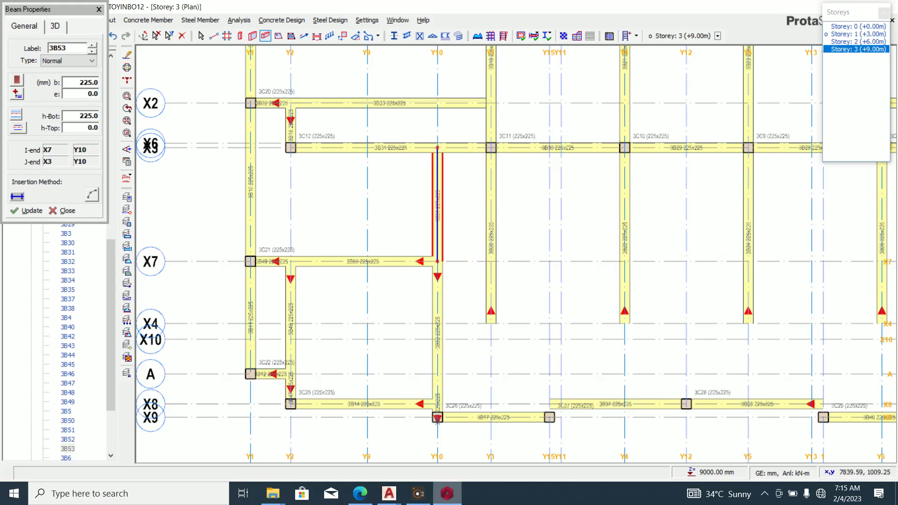
key("alt+Tab")
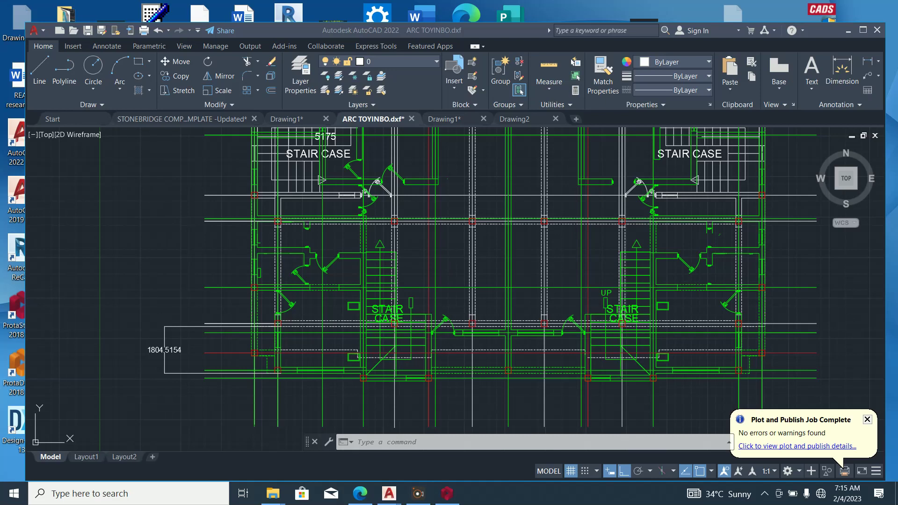
left_click(446, 494)
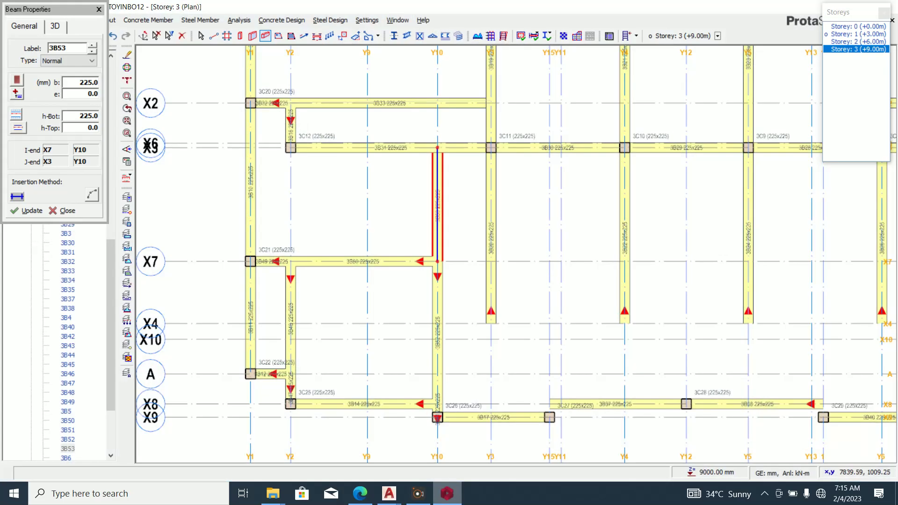
key("alt+Tab")
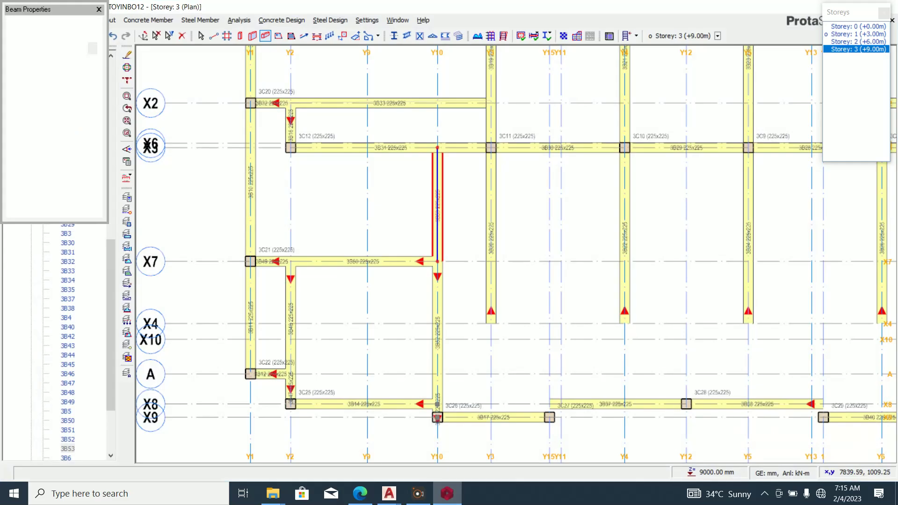
scroll(278, 137, "up", 3)
Add beam 3B54 on axis X3 from column 3C12 to axis Y1.
left_click(308, 160)
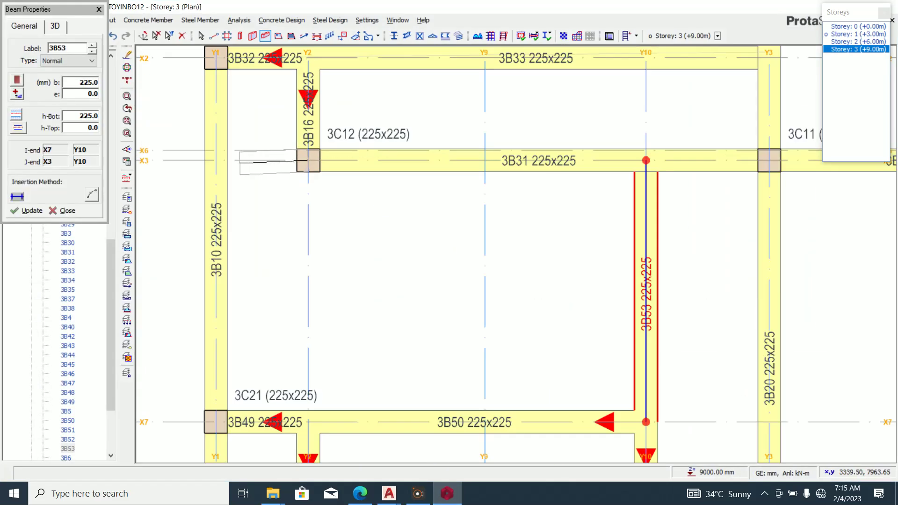
left_click(216, 160)
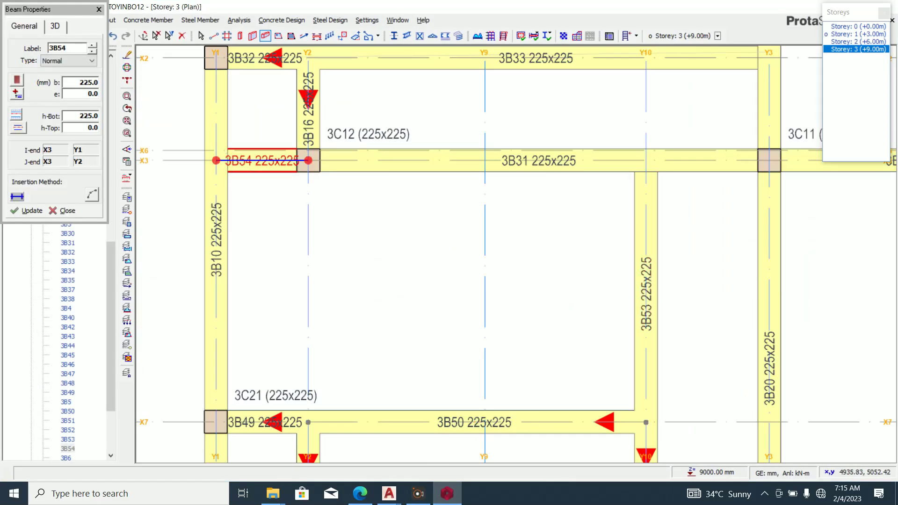
key("alt+Tab")
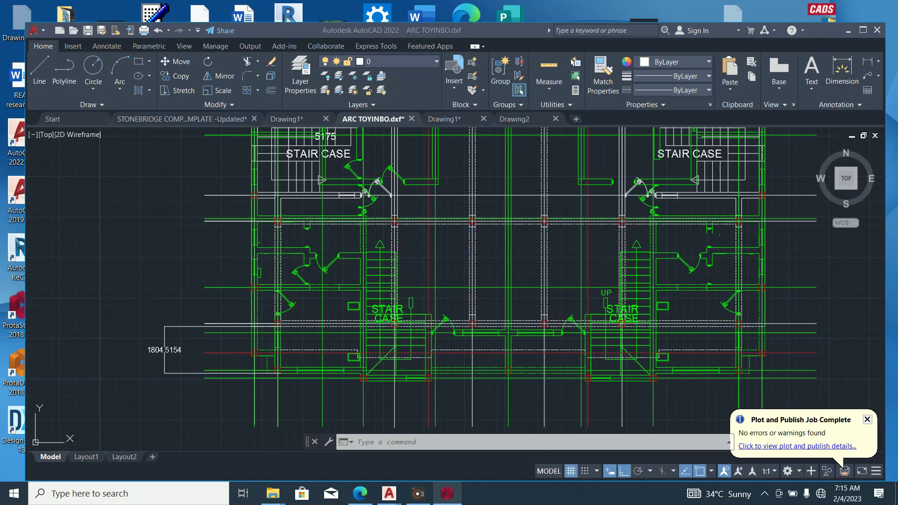
scroll(432, 321, "down", 2)
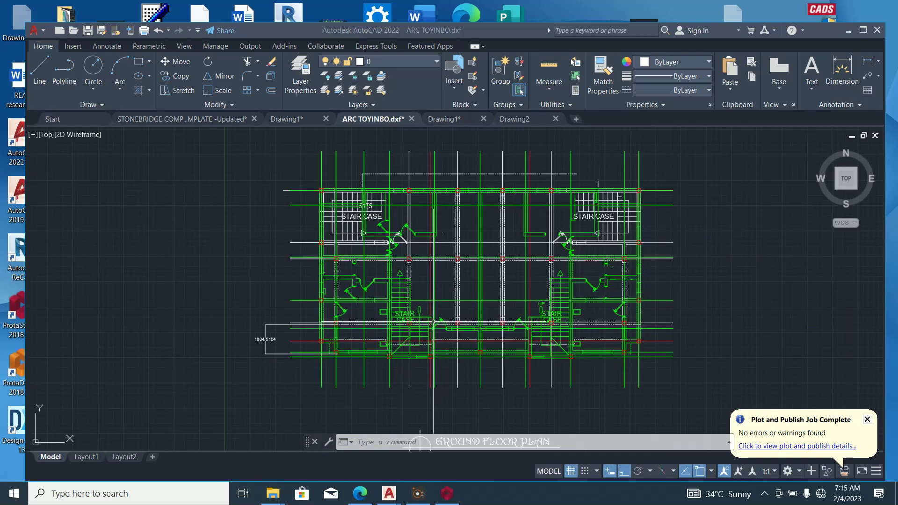
scroll(384, 240, "up", 4)
scroll(385, 240, "down", 2)
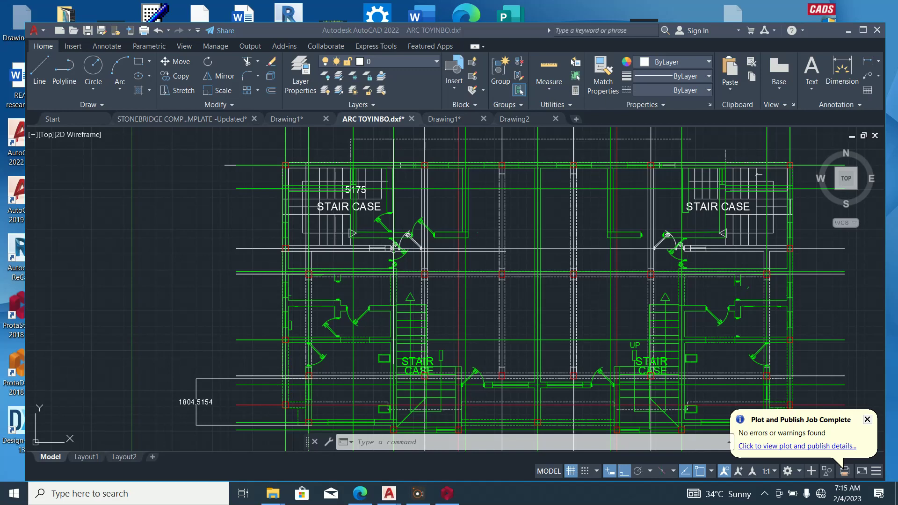
Insert 225x225 beam 3B55 along Y9 between X2 and X1, checking it against the AutoCAD plan.
left_click(446, 493)
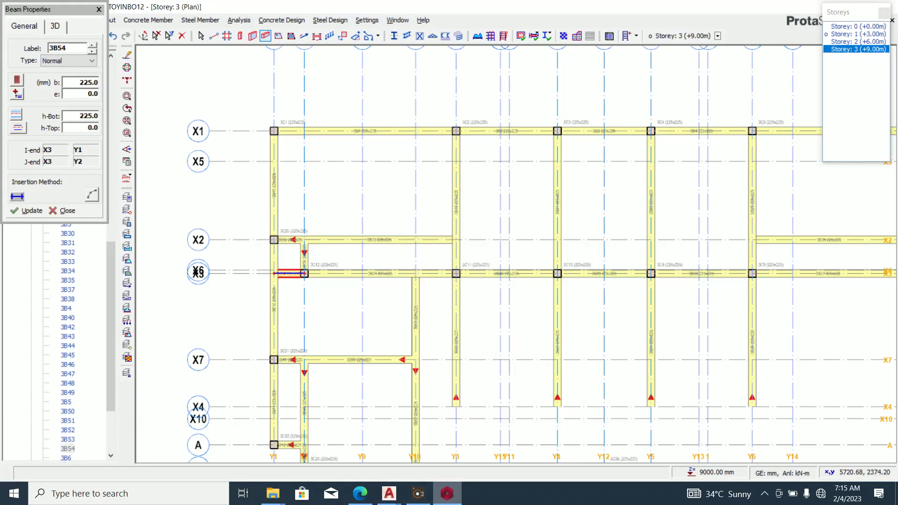
left_click(446, 493)
scroll(350, 218, "down", 2)
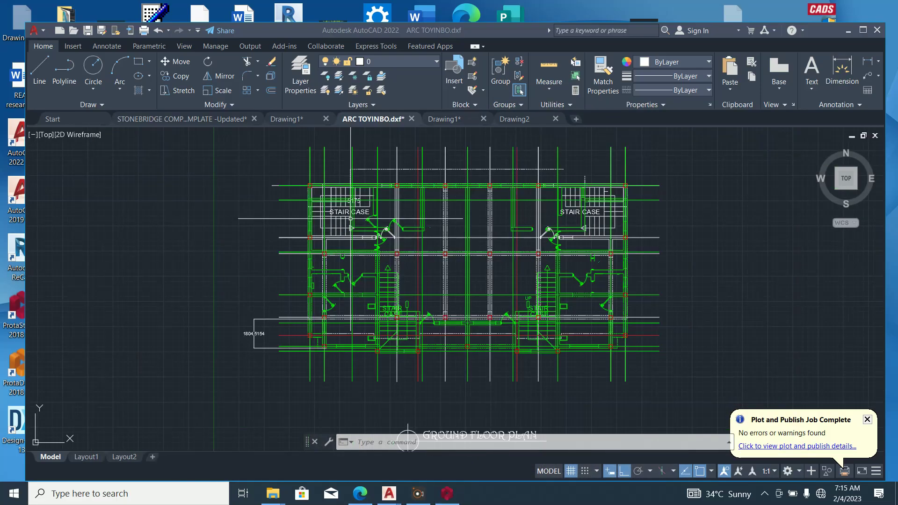
scroll(352, 162, "up", 2)
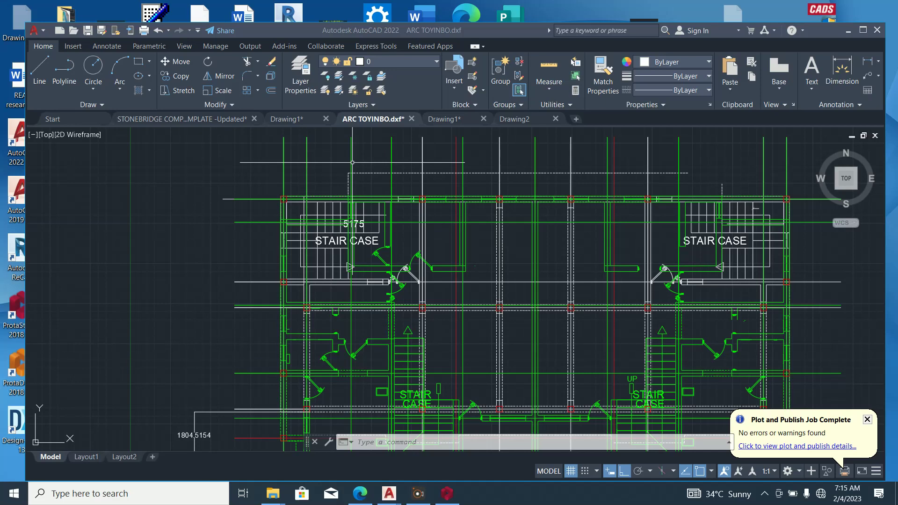
left_click(447, 493)
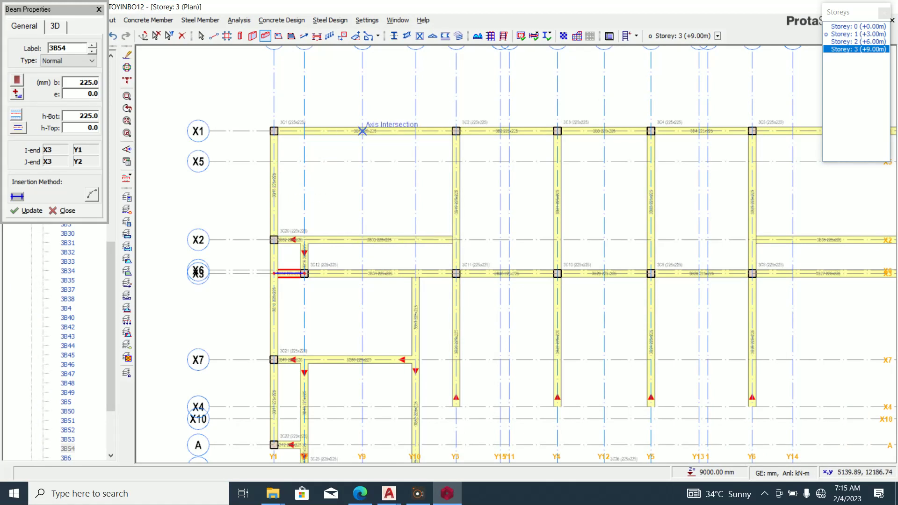
left_click(362, 240)
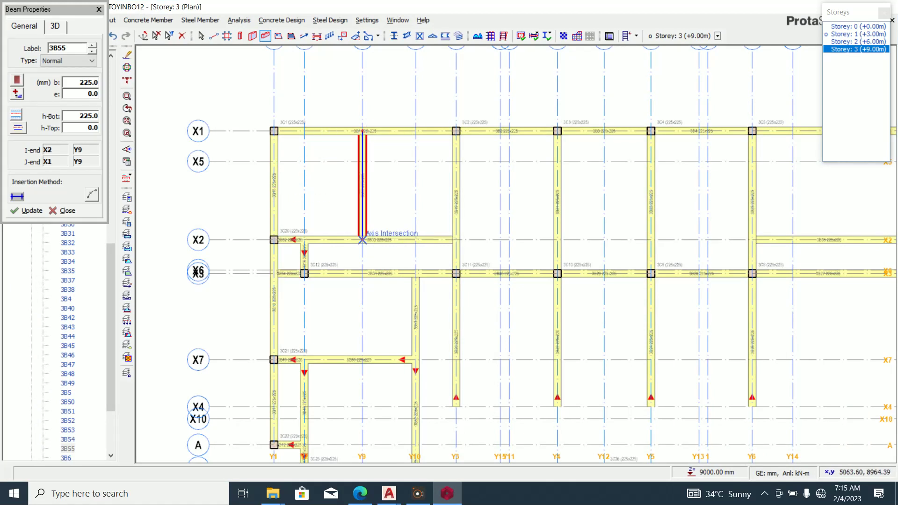
left_click(447, 493)
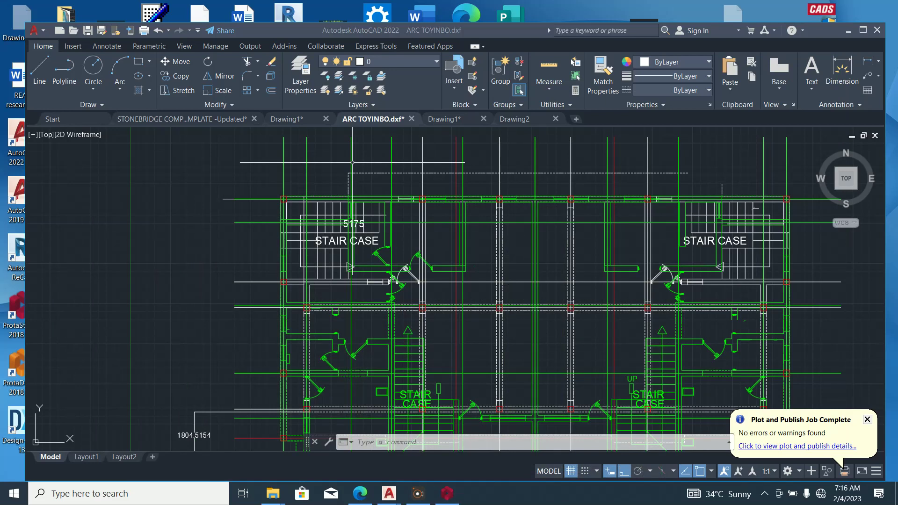
left_click(447, 493)
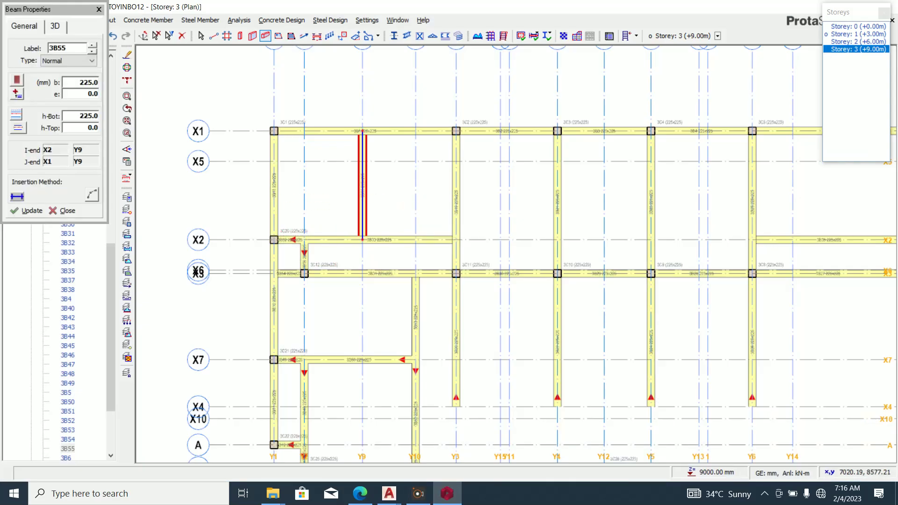
key("alt+Tab")
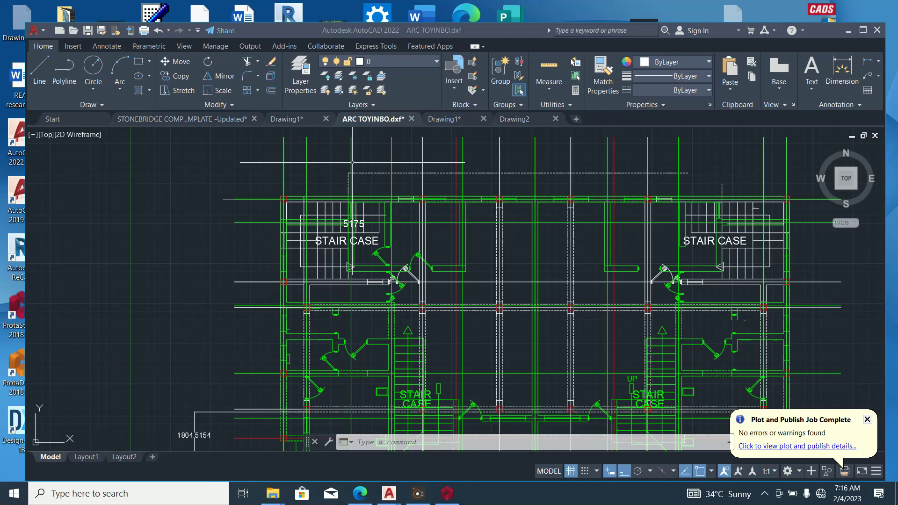
left_click(447, 493)
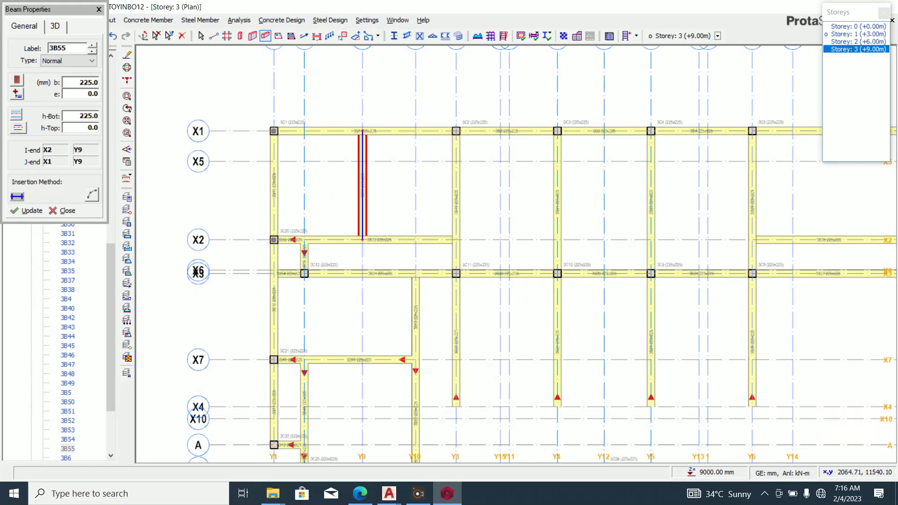
scroll(467, 219, "up", 2)
key("Escape")
Delete beams 3B19 and 3B20 on axis Y3.
left_click(448, 236)
key("Delete")
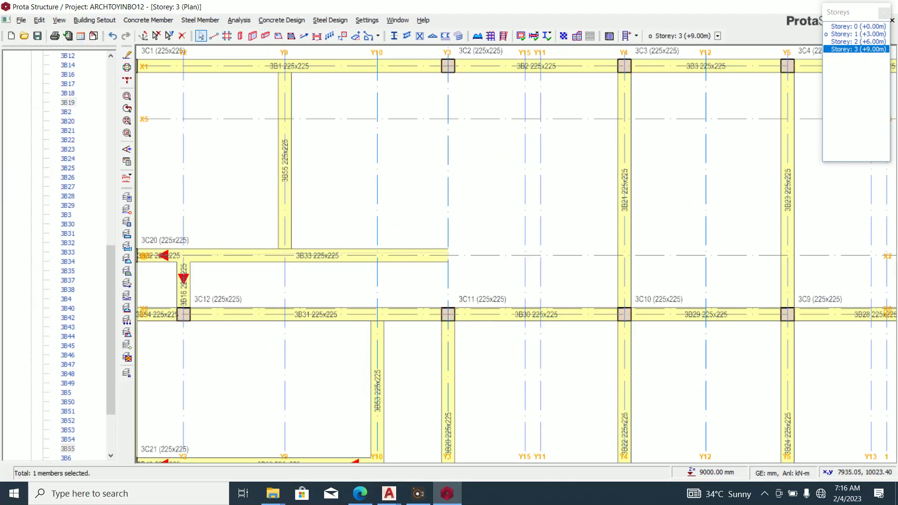
left_click(454, 374)
key("Delete")
scroll(453, 172, "down", 3)
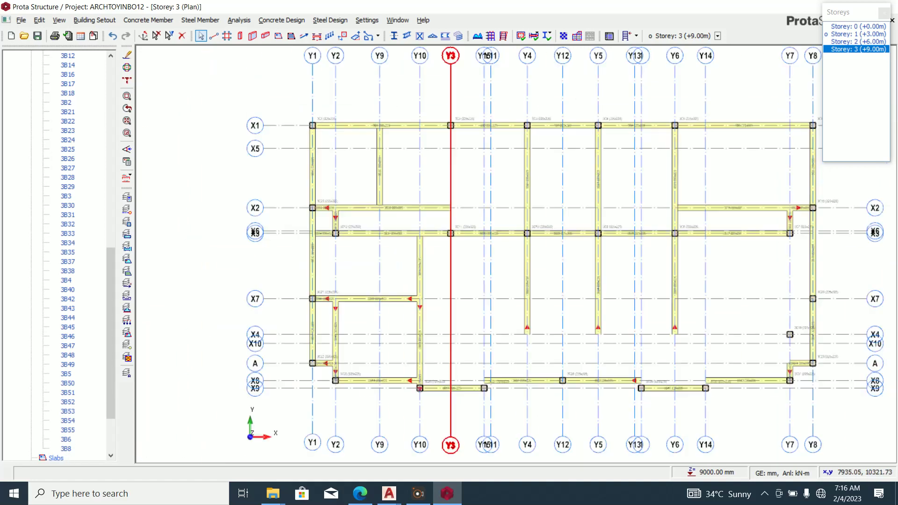
Review the AutoCAD architectural plan against the revised Storey 3 layout.
key("alt+Tab")
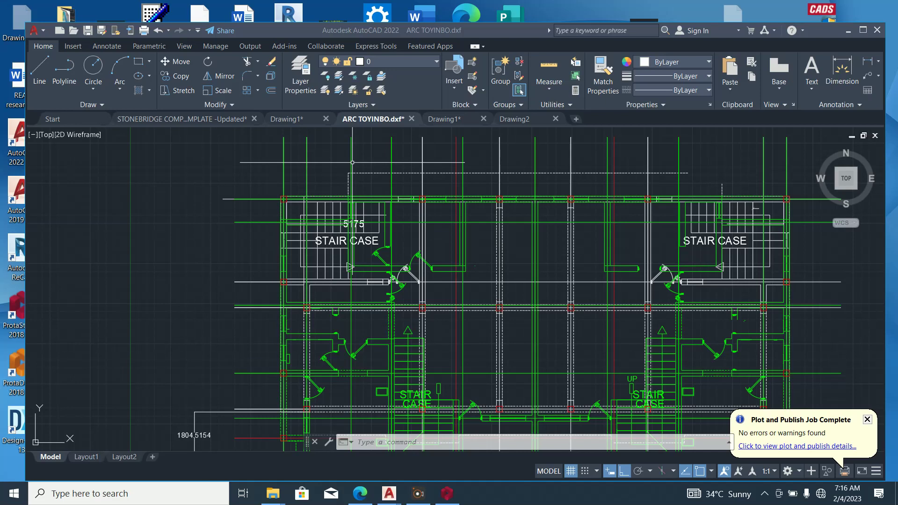
scroll(479, 314, "up", 5)
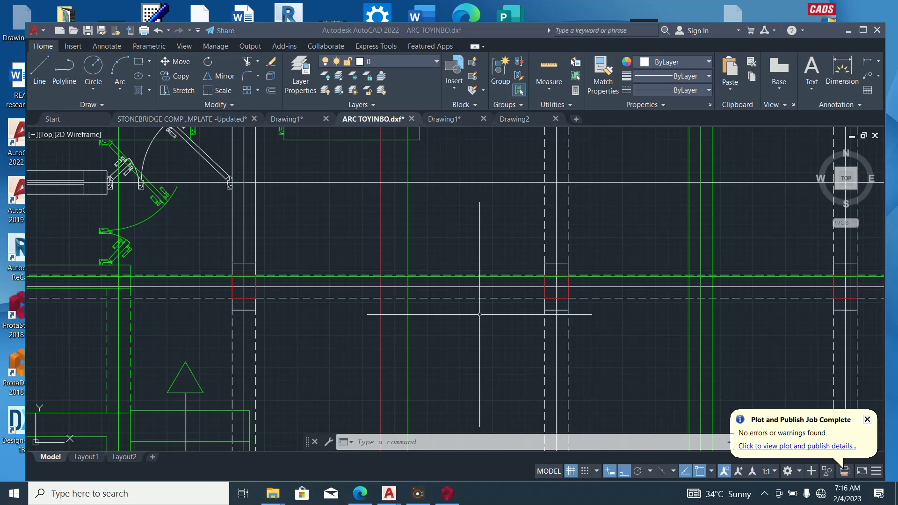
scroll(479, 314, "down", 4)
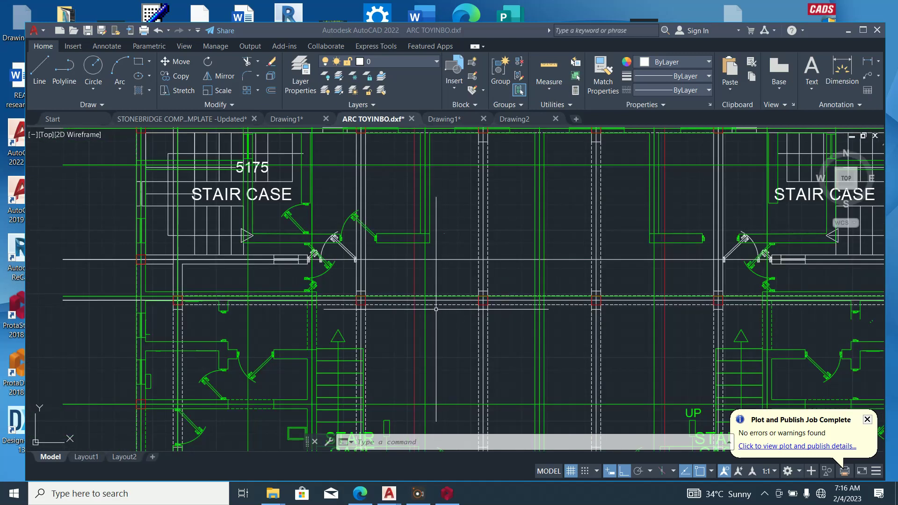
scroll(436, 309, "down", 2)
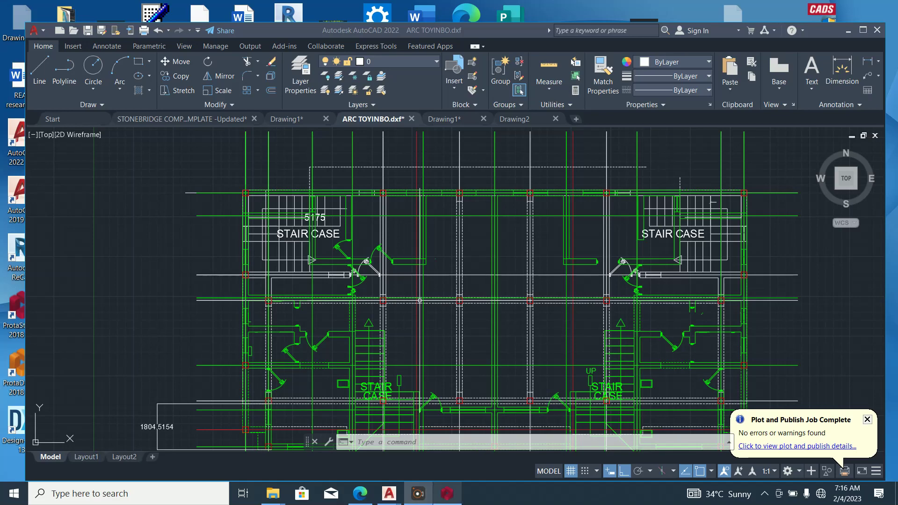
left_click(447, 494)
key("alt+Tab")
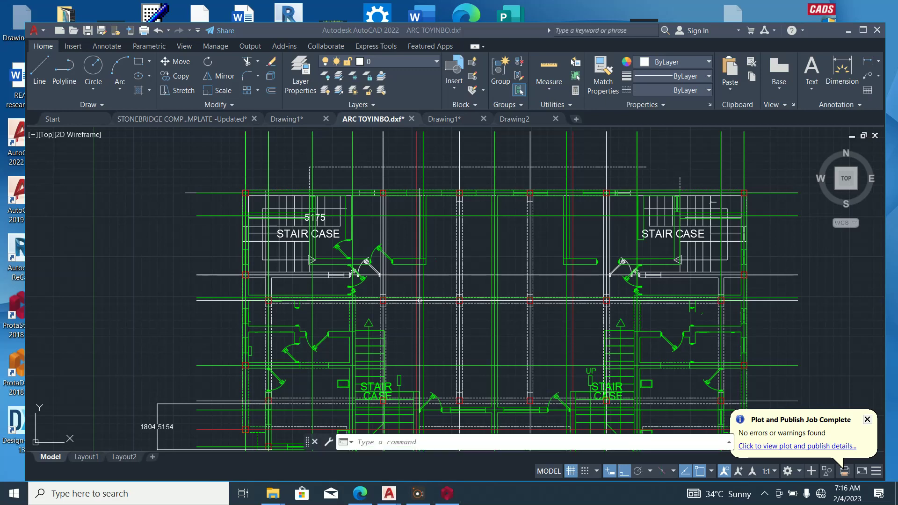
mouse_move(447, 493)
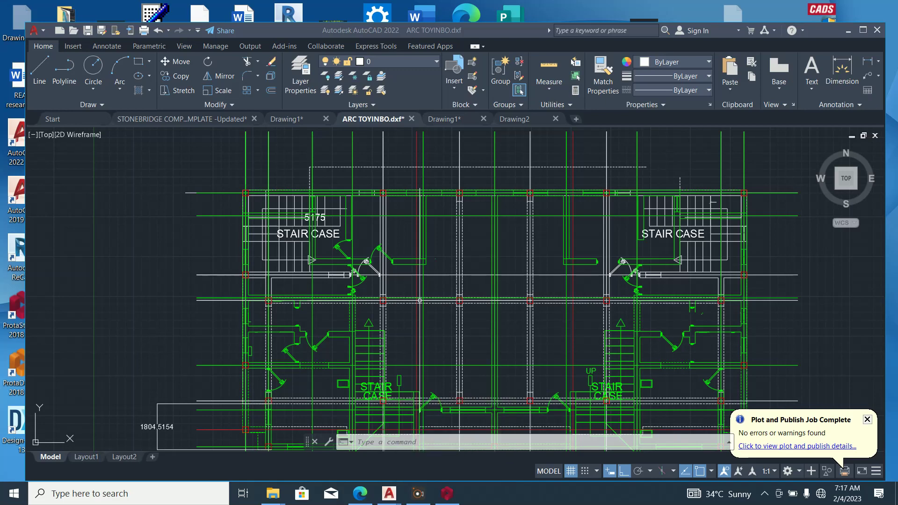
left_click(447, 493)
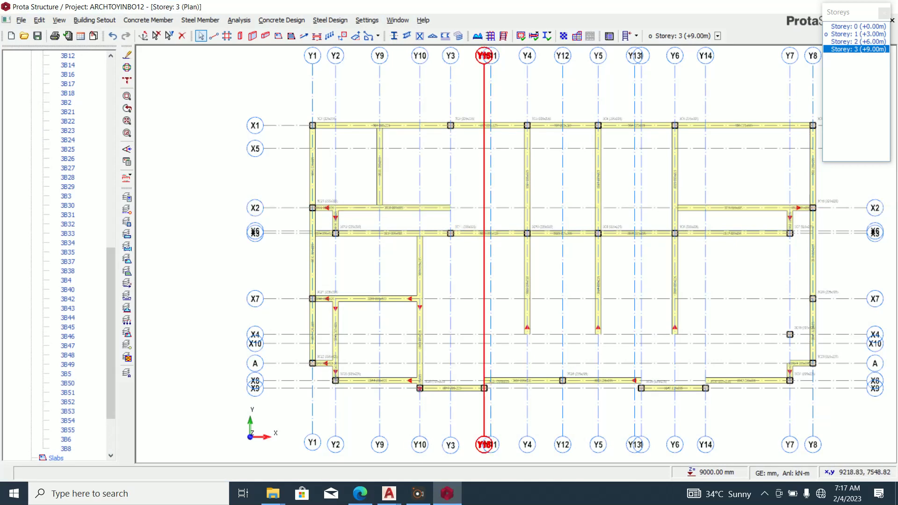
Delete beam 3B33 on axis X2 and start a new beam at column 3C20 at X2/Y1.
scroll(450, 219, "up", 1)
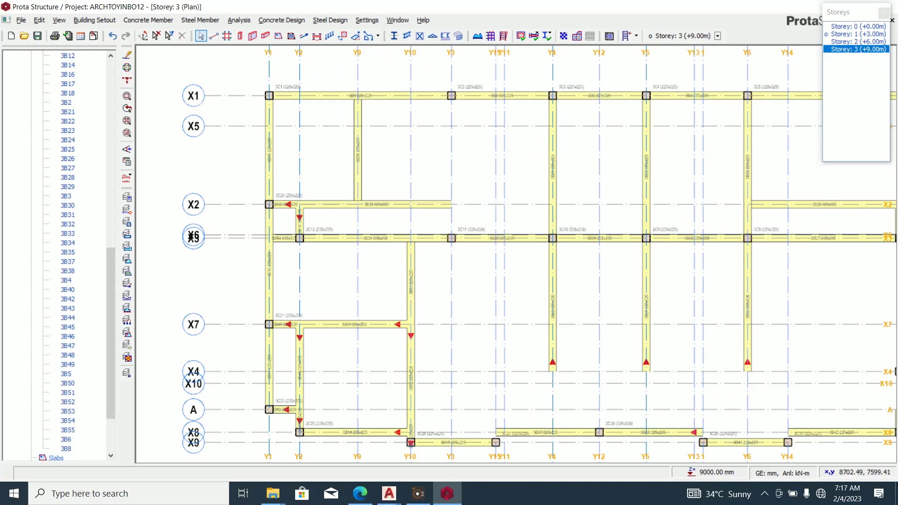
left_click(476, 238)
key("Escape")
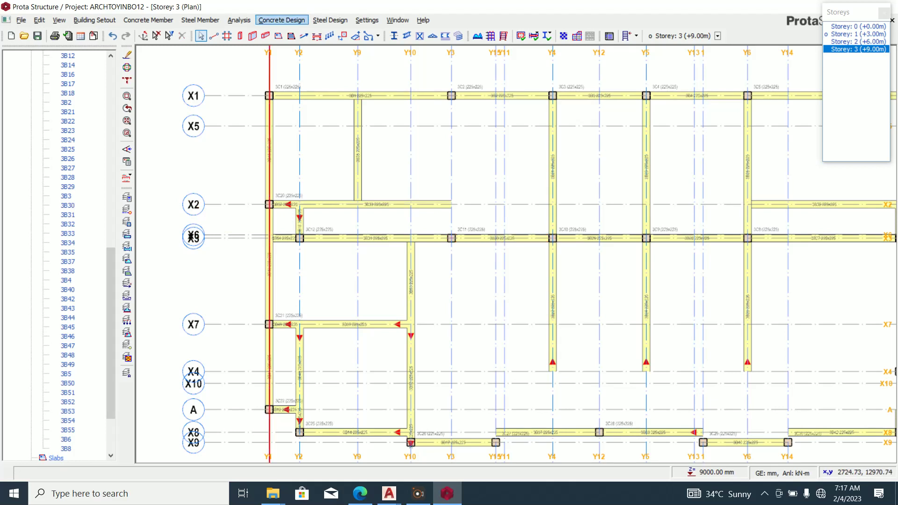
left_click(265, 35)
key("Escape")
scroll(337, 213, "up", 3)
left_click(330, 198)
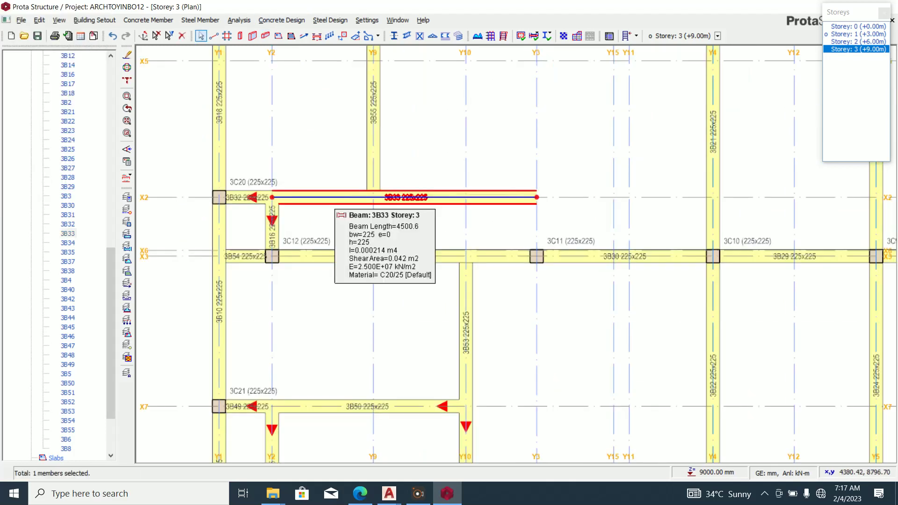
key("Delete")
key("Delete")
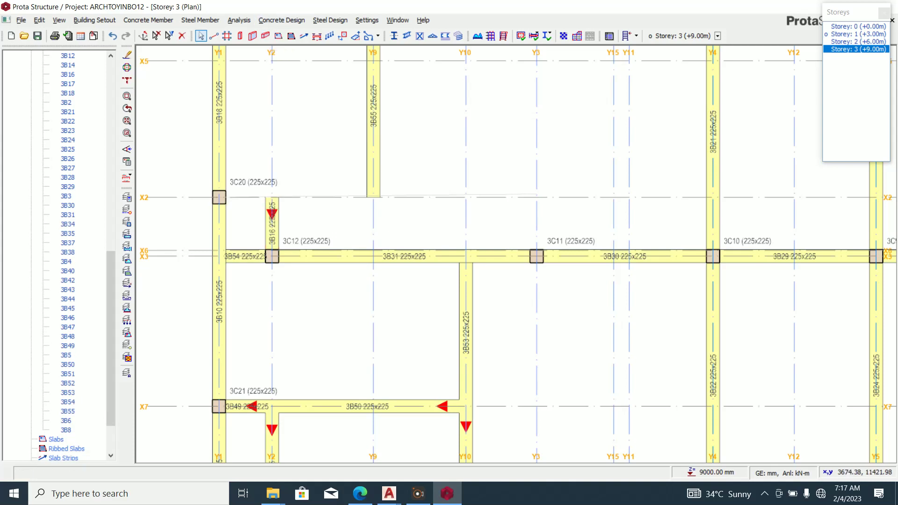
left_click(265, 36)
left_click(219, 198)
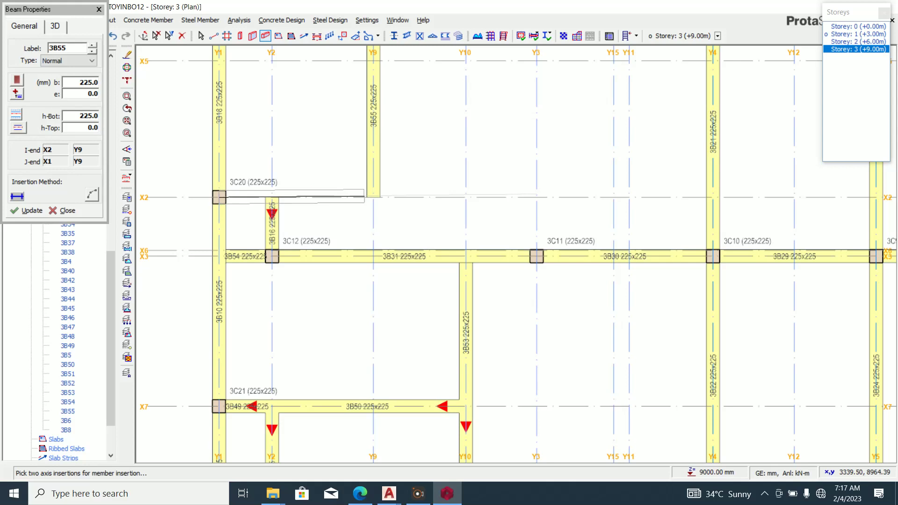
Finish the X2 beam at Y15, splitting it into beams 3B56–3B58 at the supports.
left_click(613, 197)
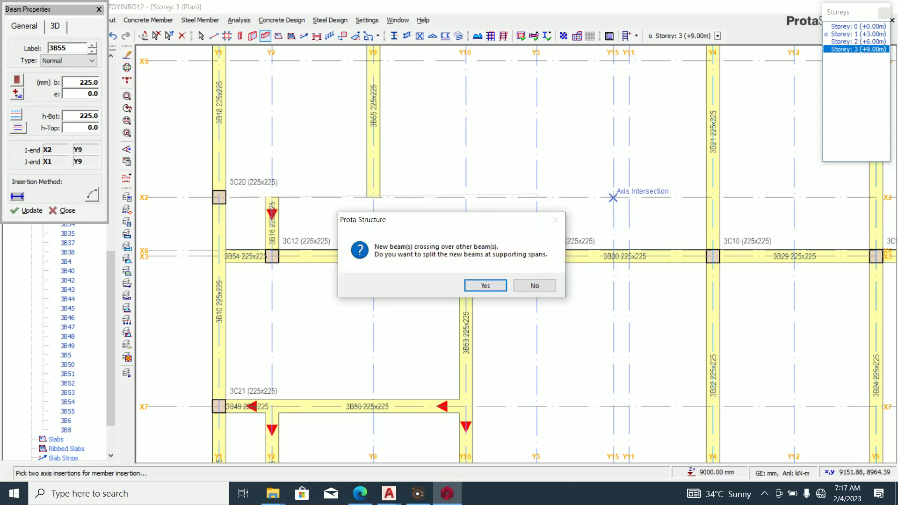
key("Return")
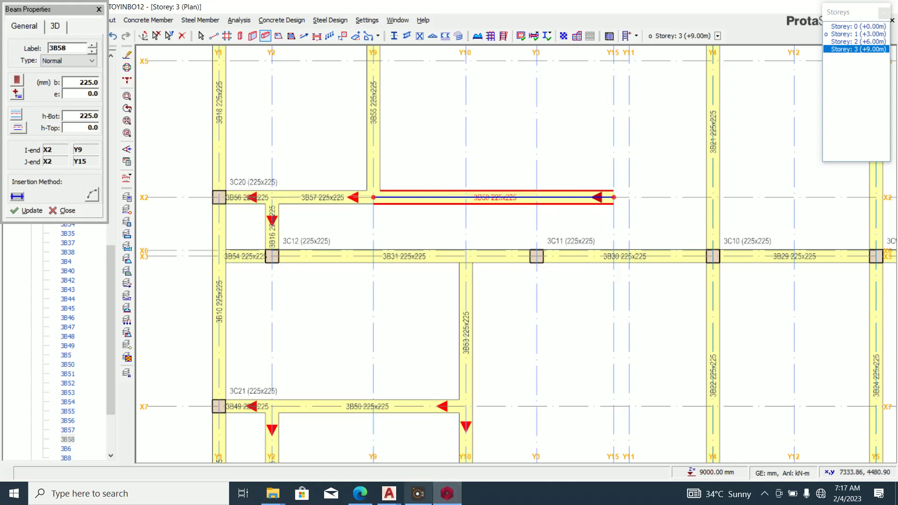
left_click(447, 493)
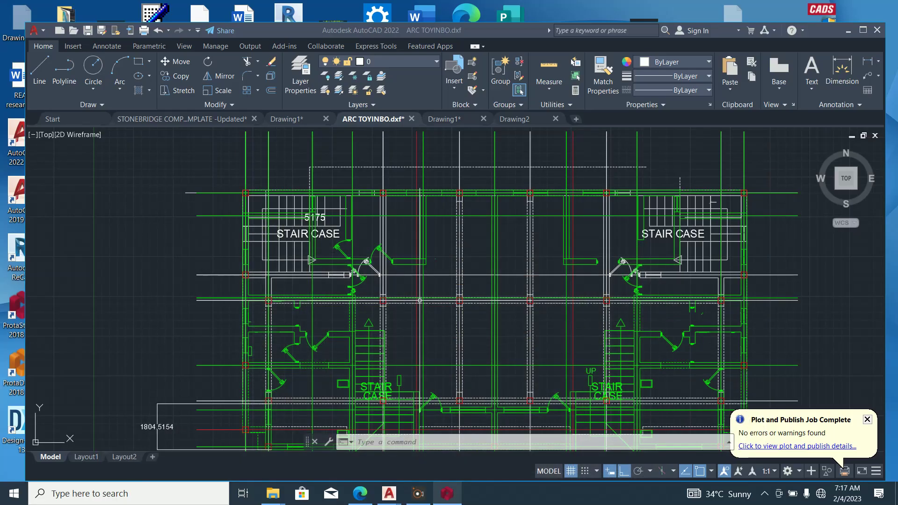
left_click(447, 494)
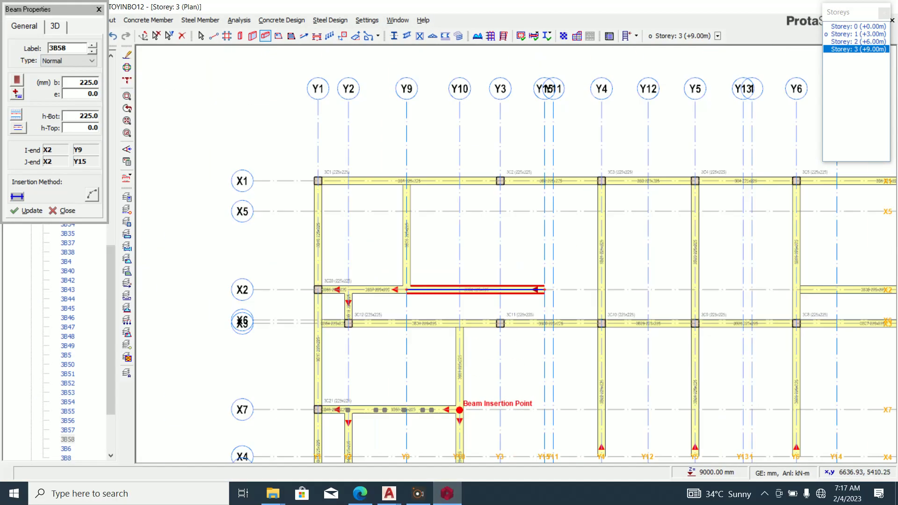
scroll(548, 278, "up", 2)
Add beam 3B59 along axis Y15 from X2 to X1.
left_click_drag(542, 299, 543, 110)
scroll(515, 391, "down", 2)
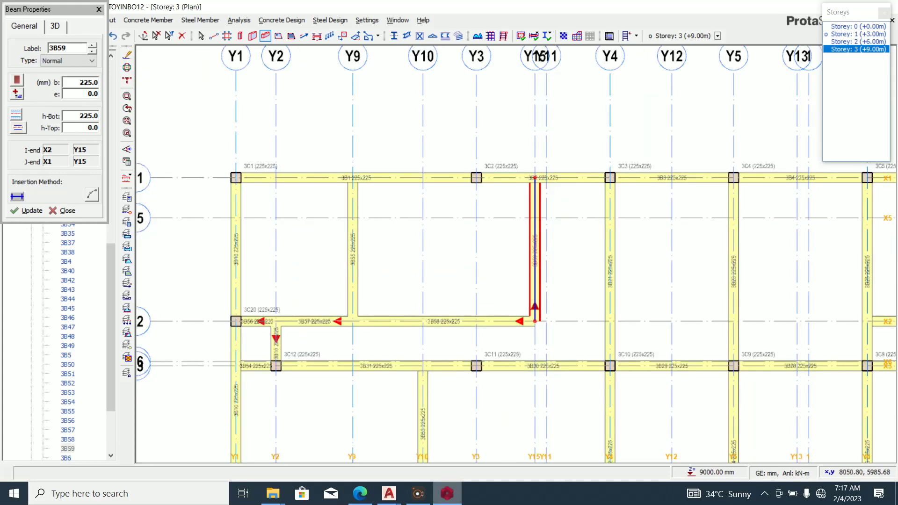
left_click(447, 493)
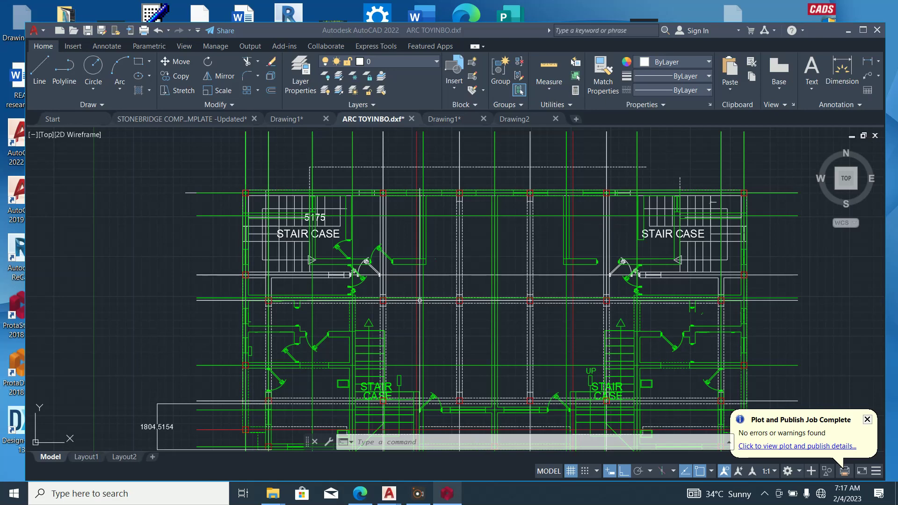
left_click(447, 493)
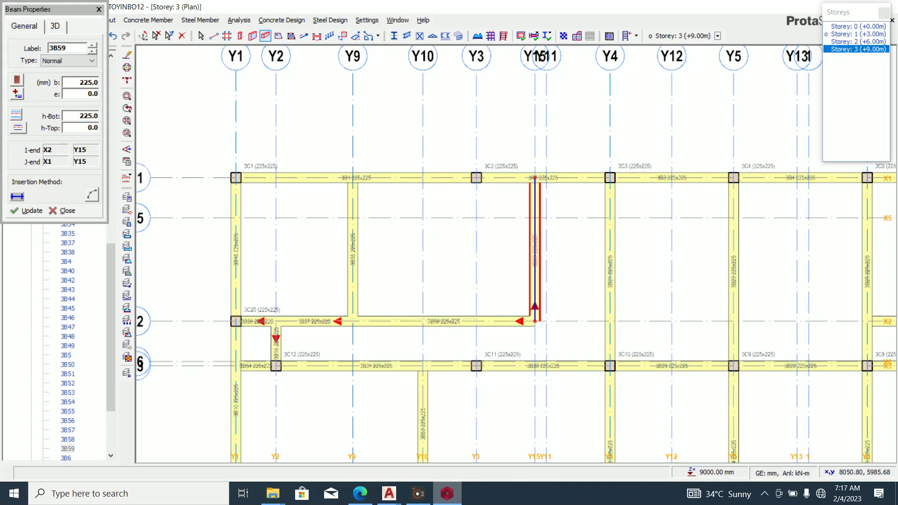
key("Escape")
scroll(496, 365, "down", 1)
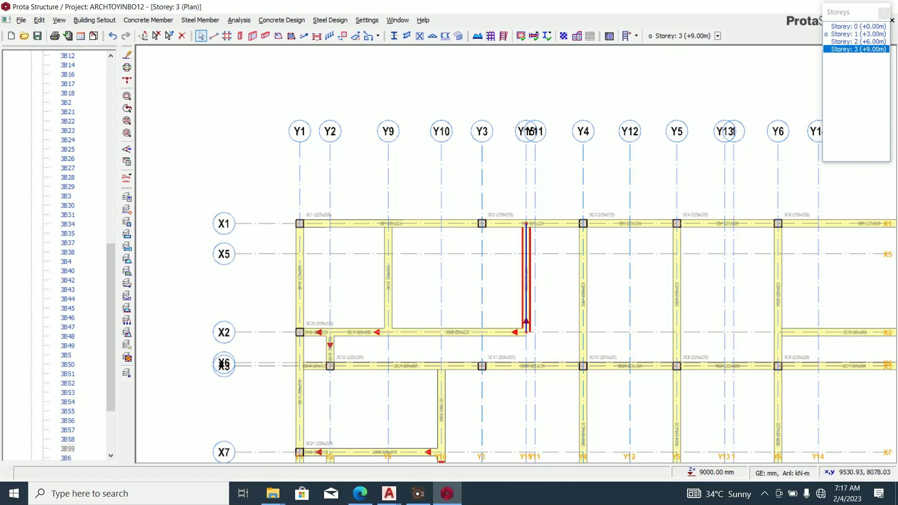
scroll(448, 344, "up", 1)
scroll(445, 334, "down", 1)
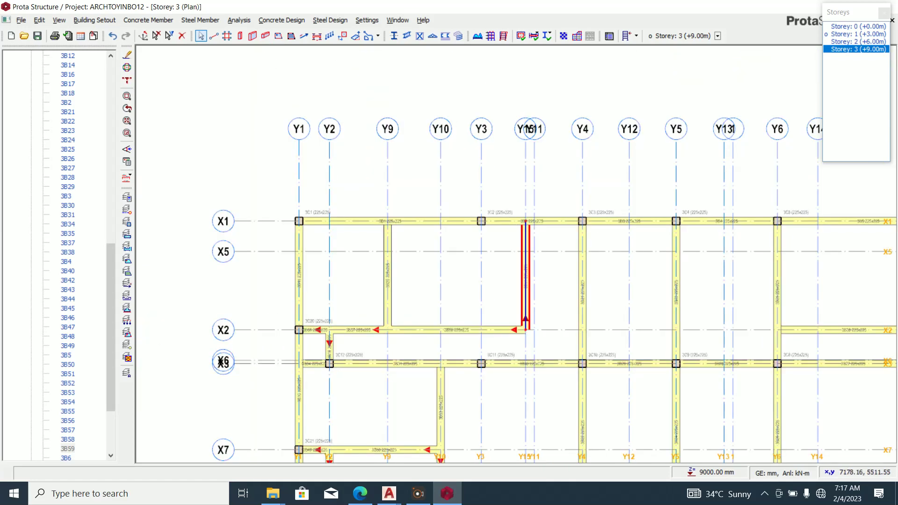
key("alt+Tab")
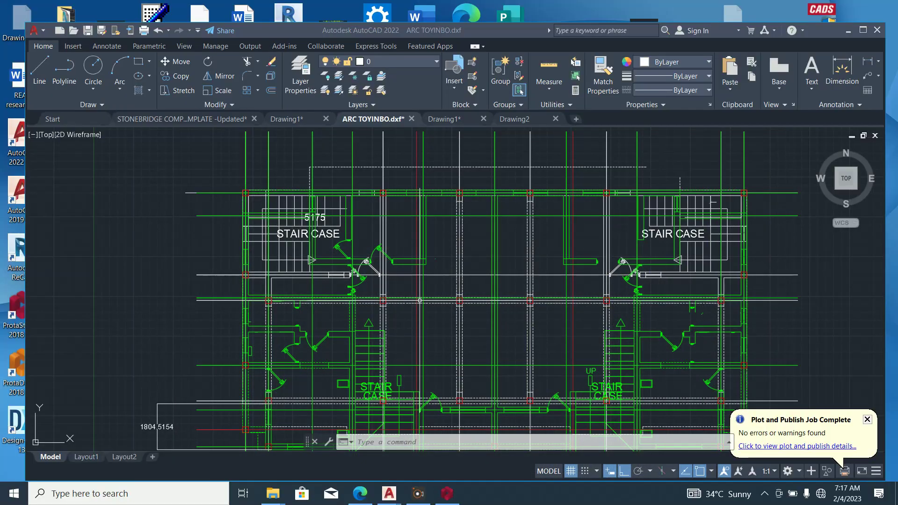
Scroll through the ARC TOYINBO.dxf plan in AutoCAD, then bring the Storey 3 plan forward.
scroll(419, 300, "down", 4)
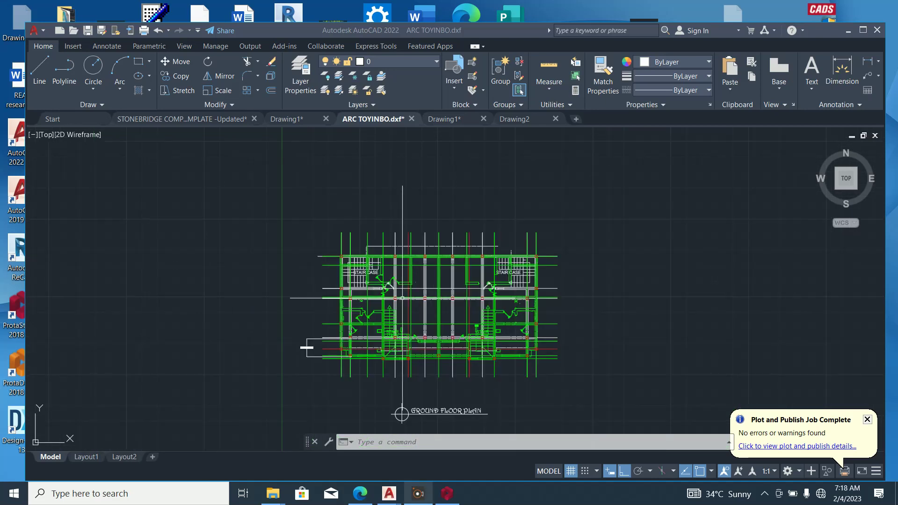
mouse_move(446, 493)
scroll(373, 274, "up", 5)
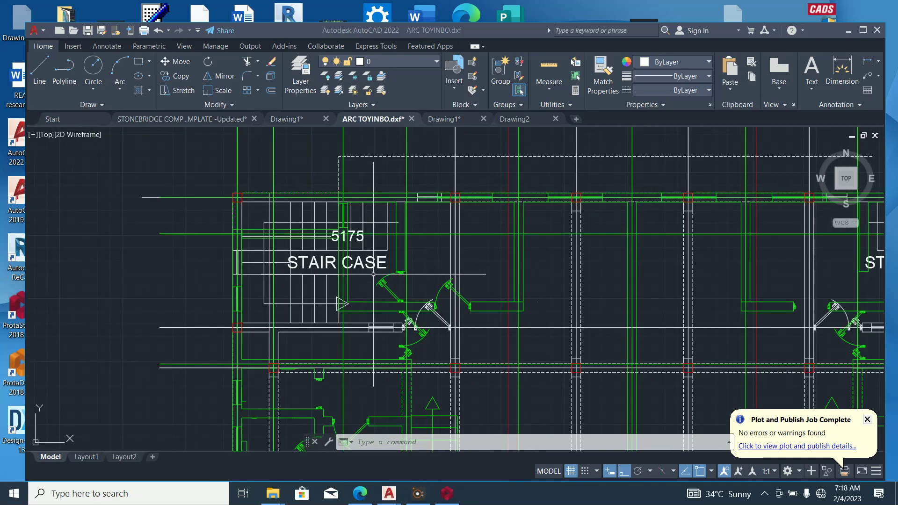
scroll(373, 274, "down", 2)
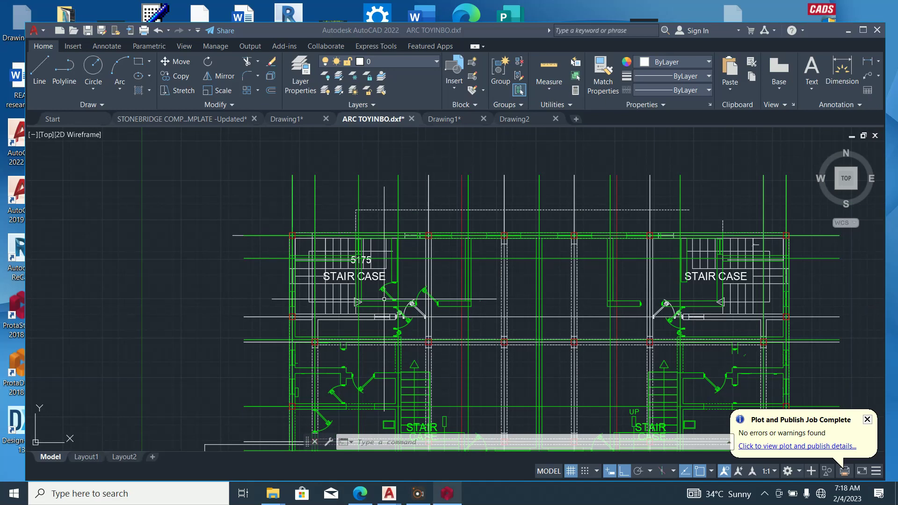
left_click(447, 493)
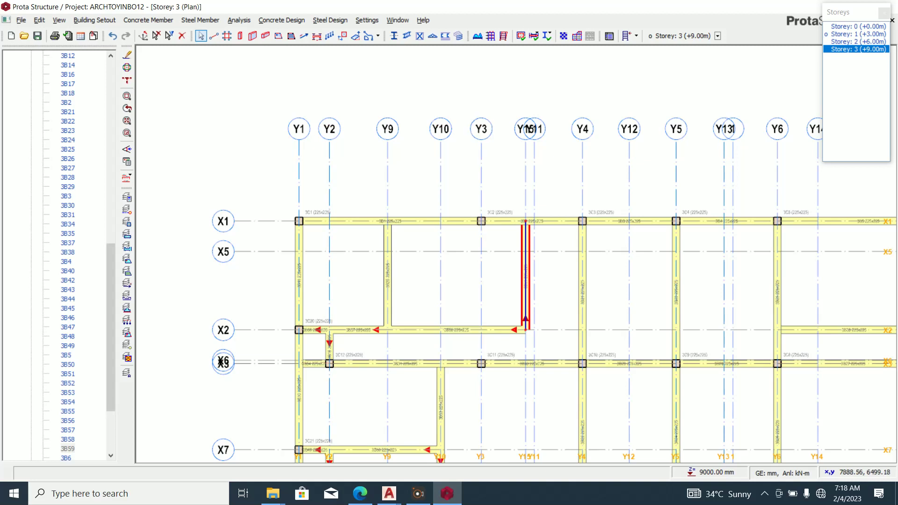
Delete the two X6 beams between Y3 and Y6.
left_click(504, 363)
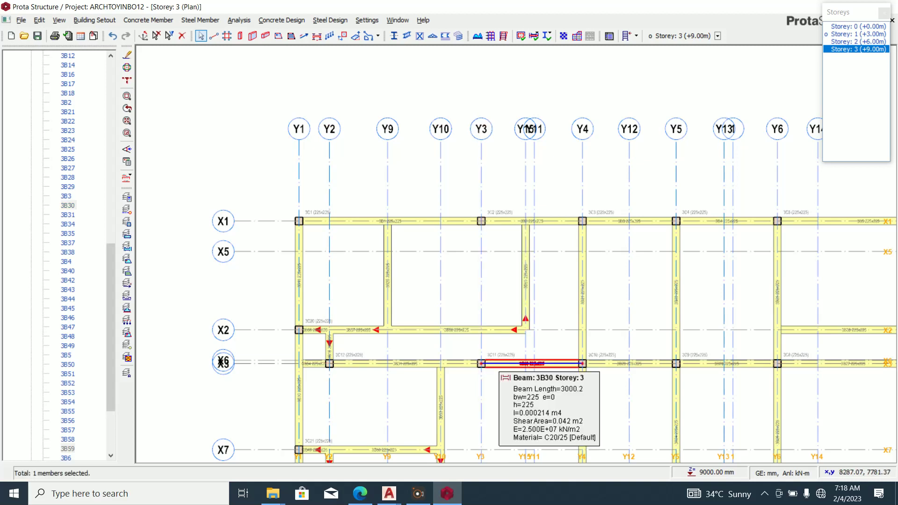
key("Delete")
key("Delete")
left_click(726, 364)
key("Delete")
scroll(581, 380, "down", 2)
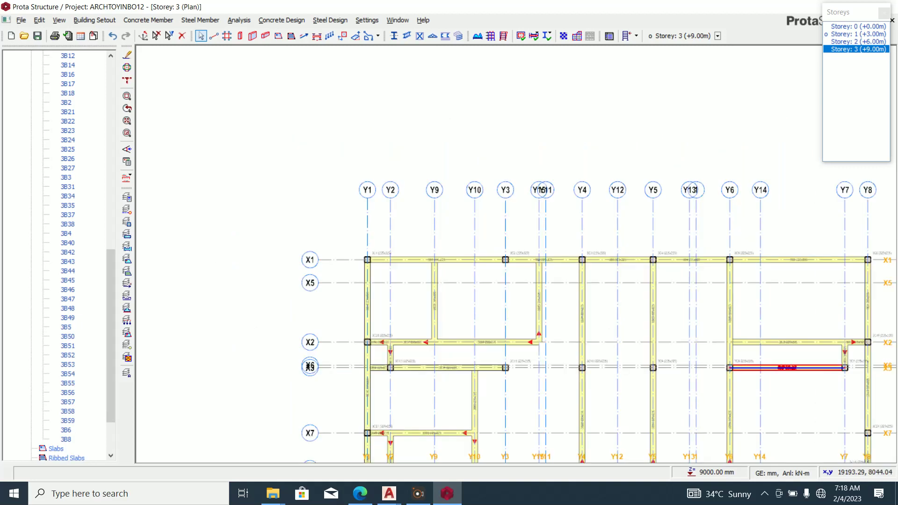
scroll(621, 361, "down", 1)
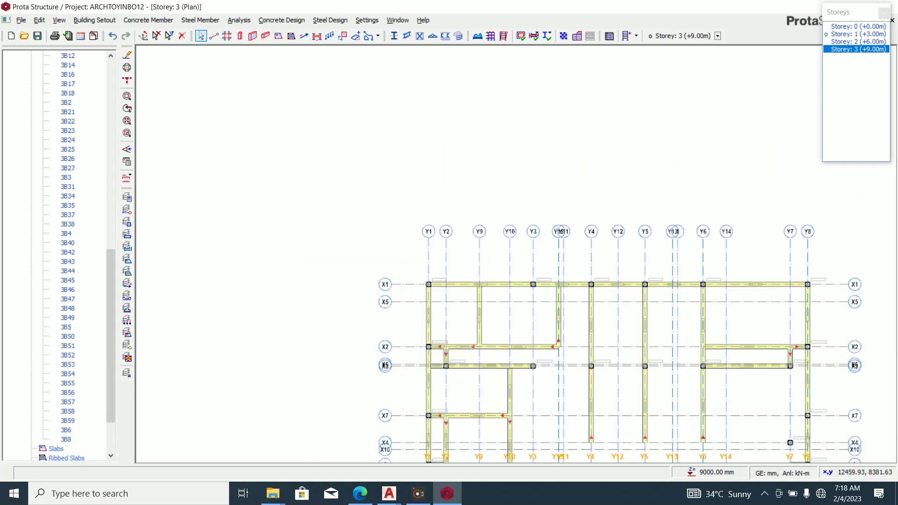
scroll(606, 319, "up", 2)
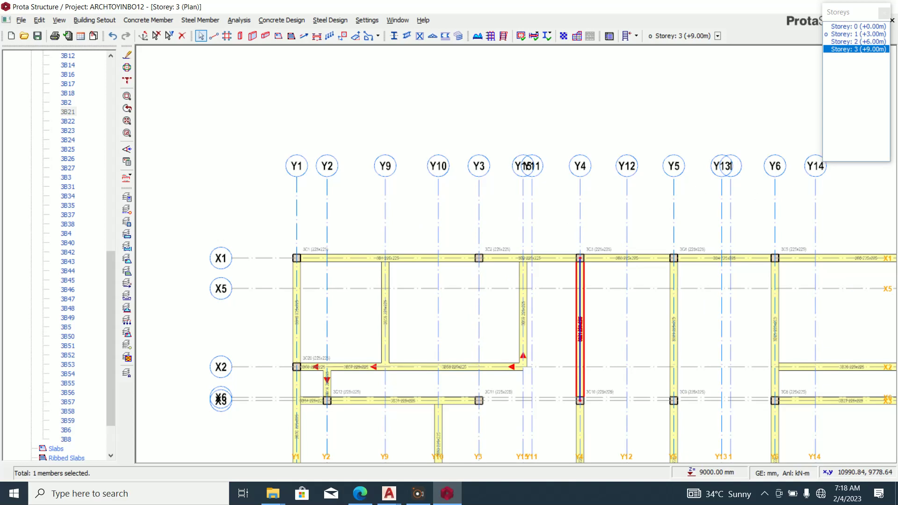
scroll(579, 269, "down", 2)
scroll(579, 400, "up", 3)
Delete beam 3B22 on axis Y4 between X1 and X6.
left_click(579, 374)
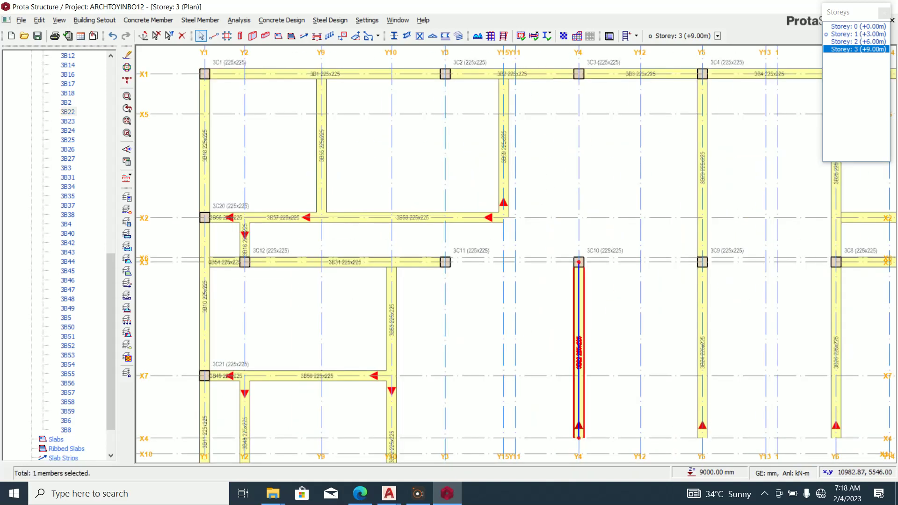
key("Delete")
scroll(620, 366, "down", 2)
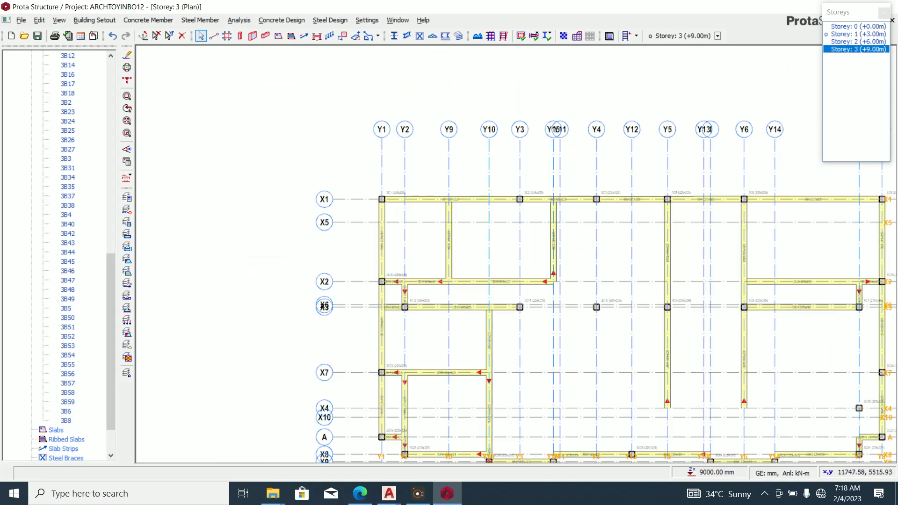
left_click(265, 35)
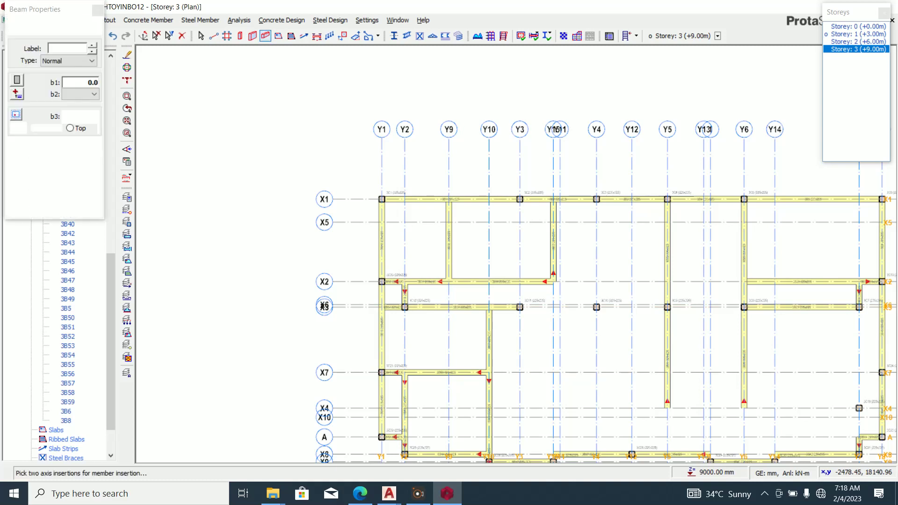
Draw 225x225 beam 3B60 along the full length of axis Y12.
left_click(632, 199)
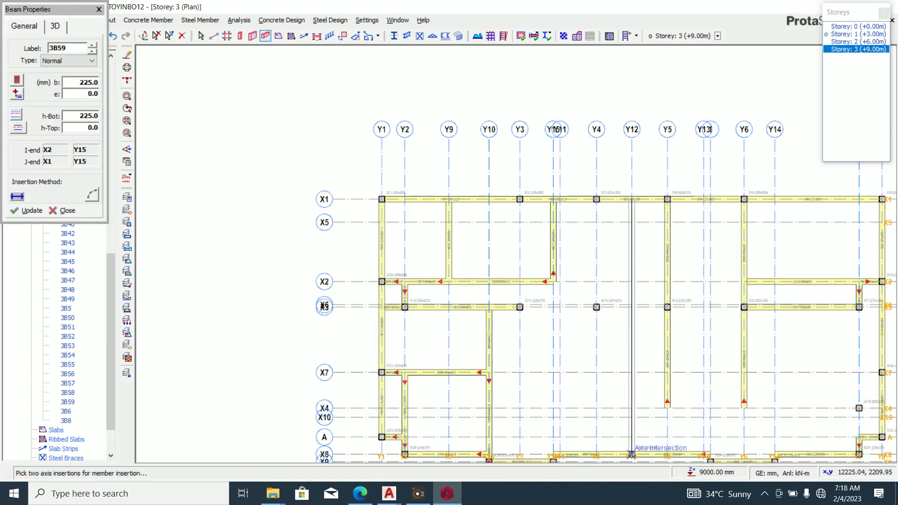
left_click(631, 453)
scroll(662, 358, "up", 3)
key("Escape")
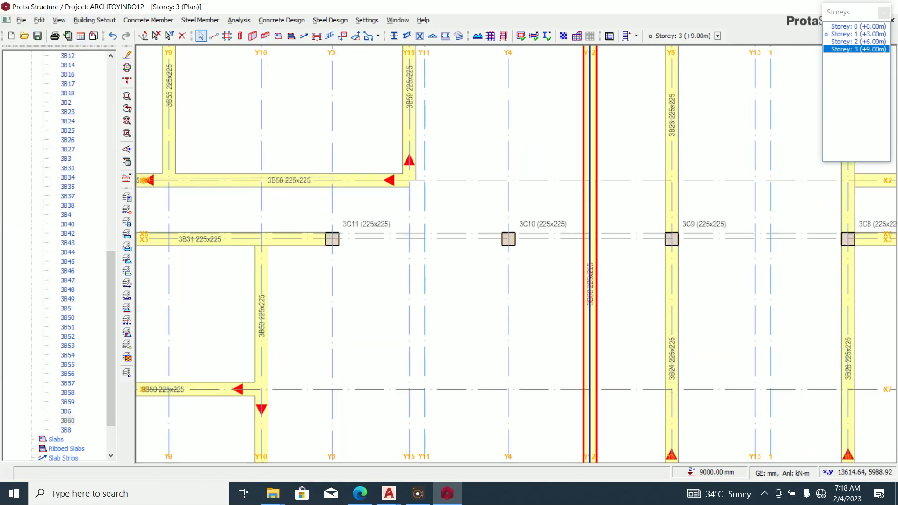
Delete beams 3B24 and 3B23 on axis Y5.
left_click(671, 359)
key("Delete")
left_click(670, 191)
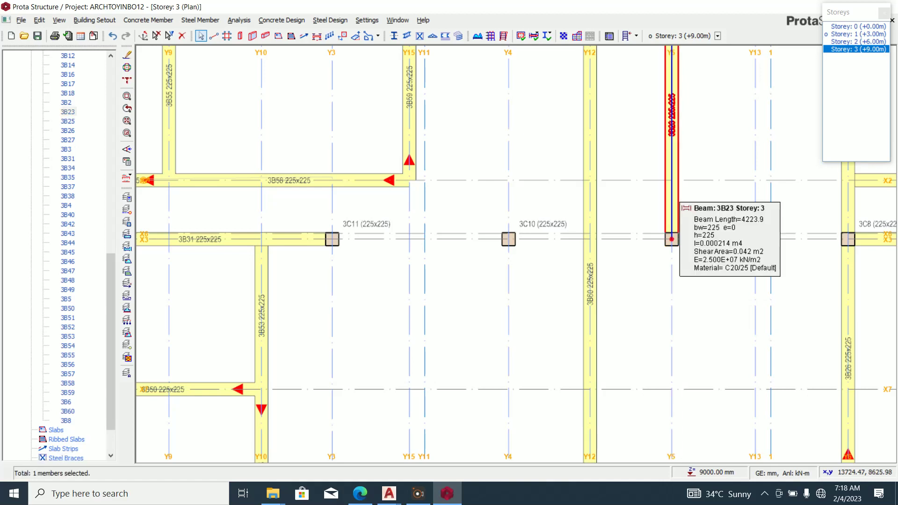
key("Delete")
scroll(563, 282, "down", 3)
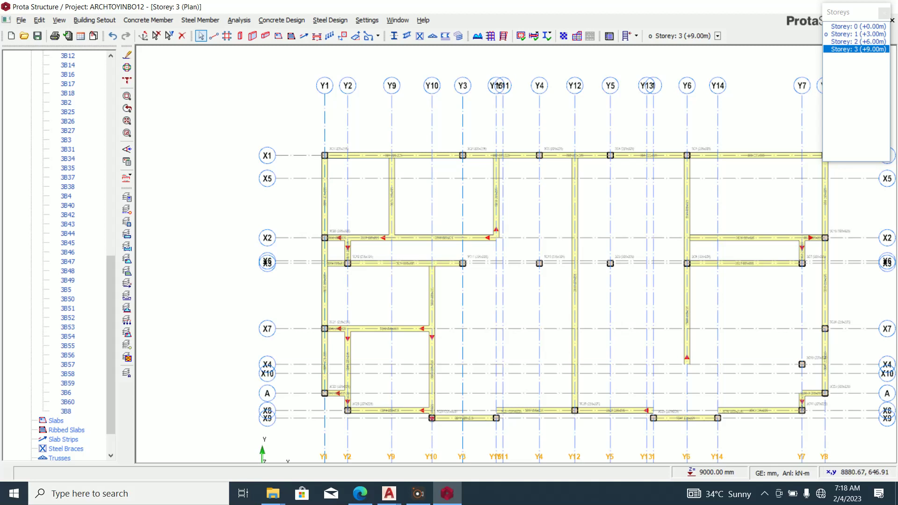
Compare the Storey 3 layout against the ARC TOYINBO.dxf plan in AutoCAD.
left_click(446, 493)
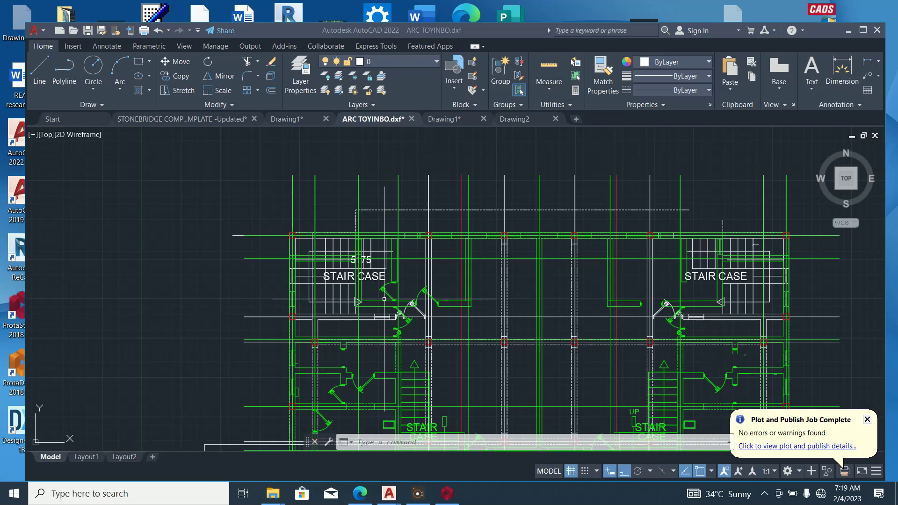
left_click(447, 494)
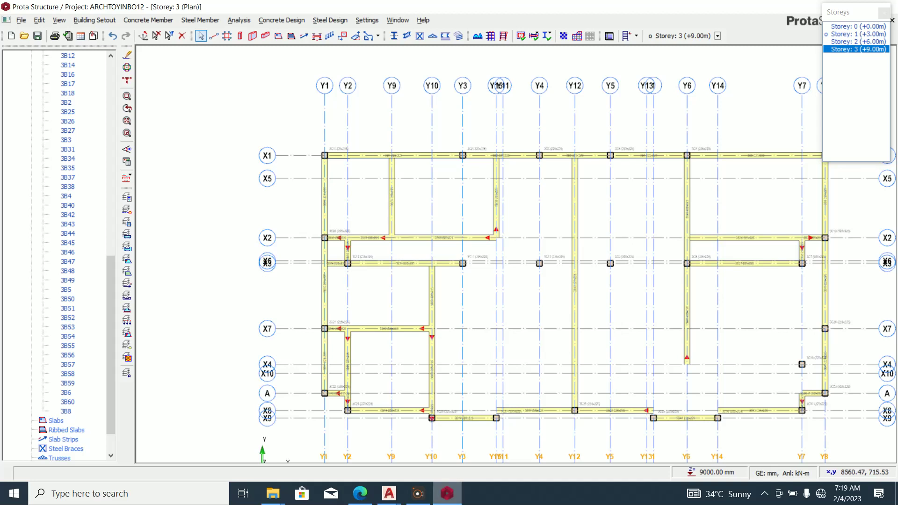
left_click(447, 493)
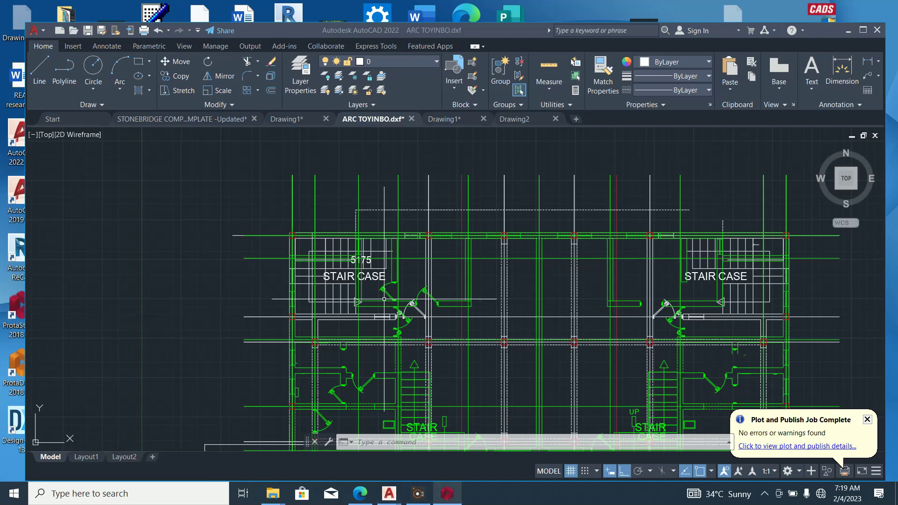
left_click(447, 494)
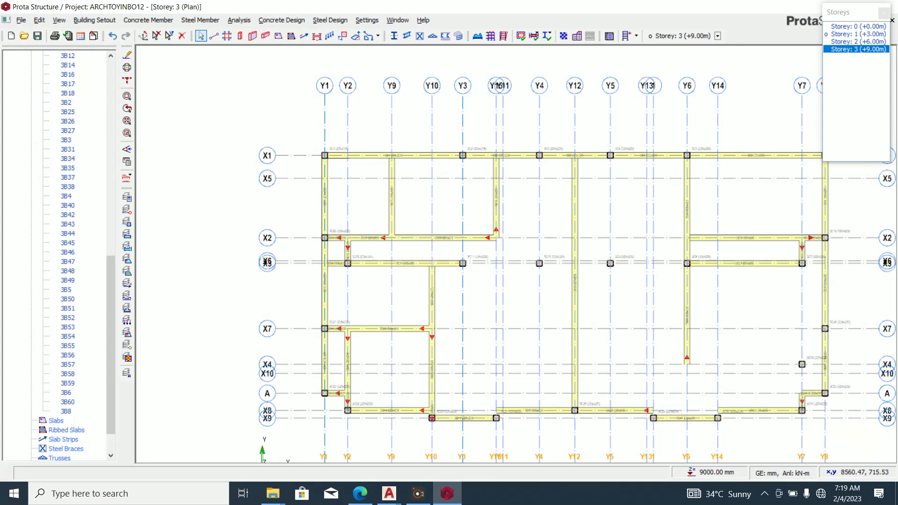
Delete beam 3B57 on X2 between Y1 and Y9, leaving the AutoCAD drawing showing.
left_click(369, 237)
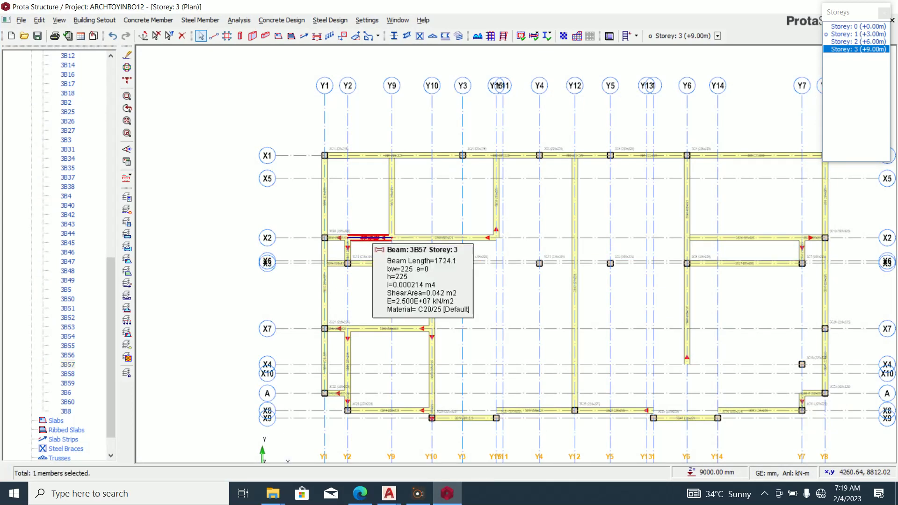
key("Delete")
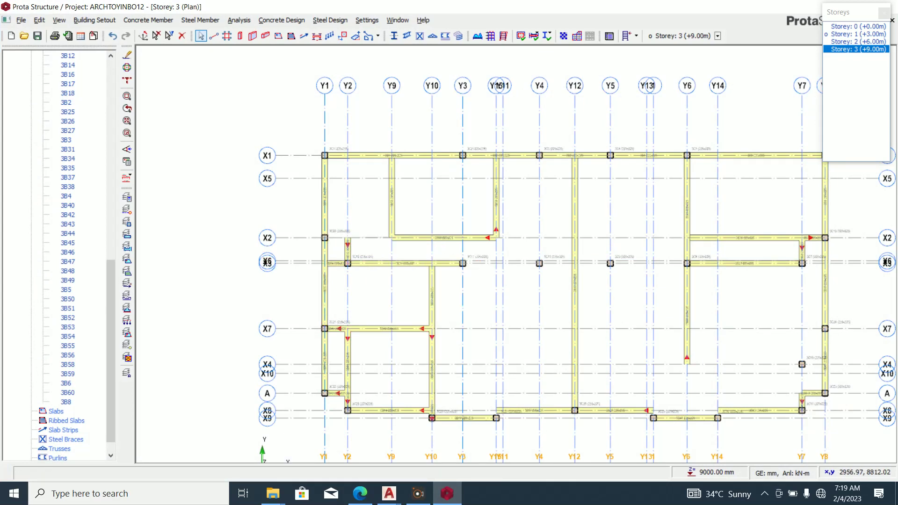
key("alt+Tab")
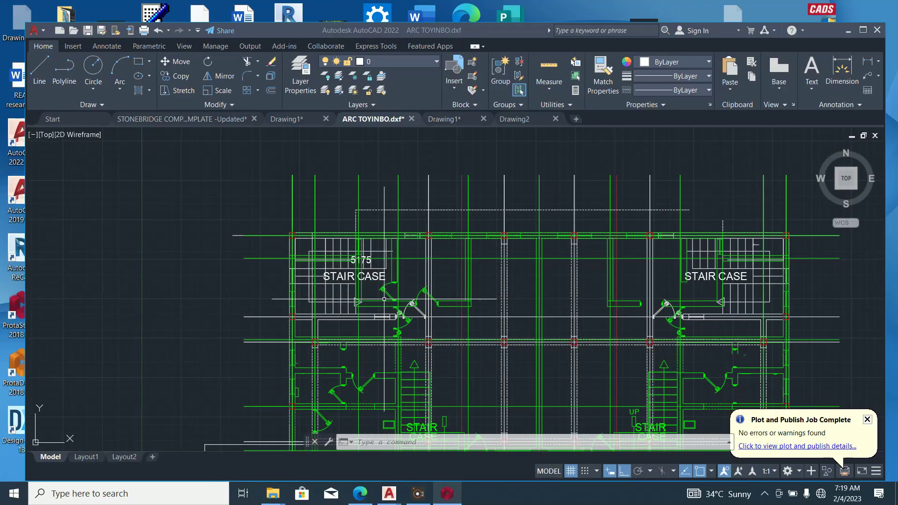
key("alt+Tab")
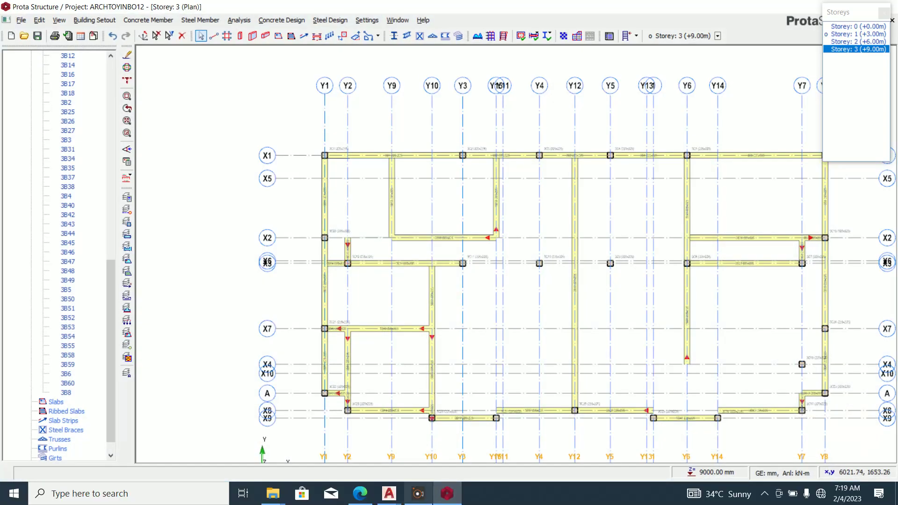
key("alt+Tab")
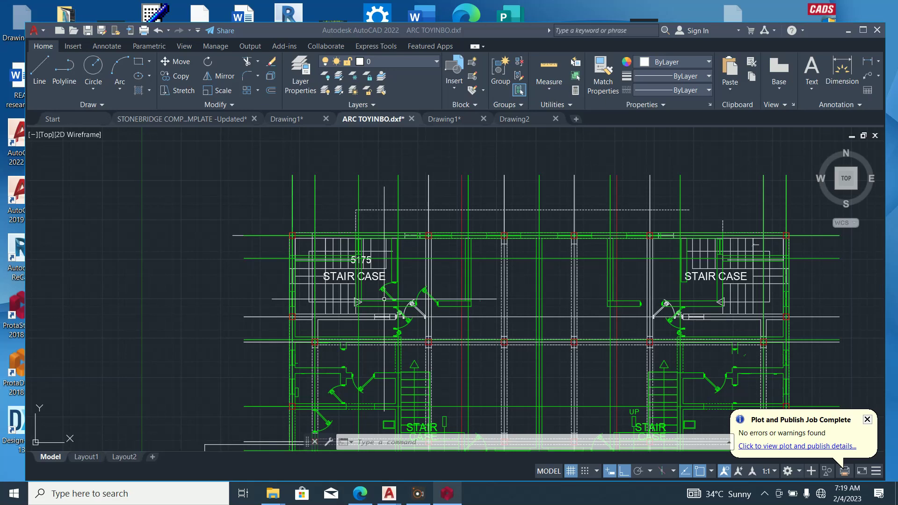
Compare the ProtaStructure Storey 3 plan against the AutoCAD plan.
left_click(447, 493)
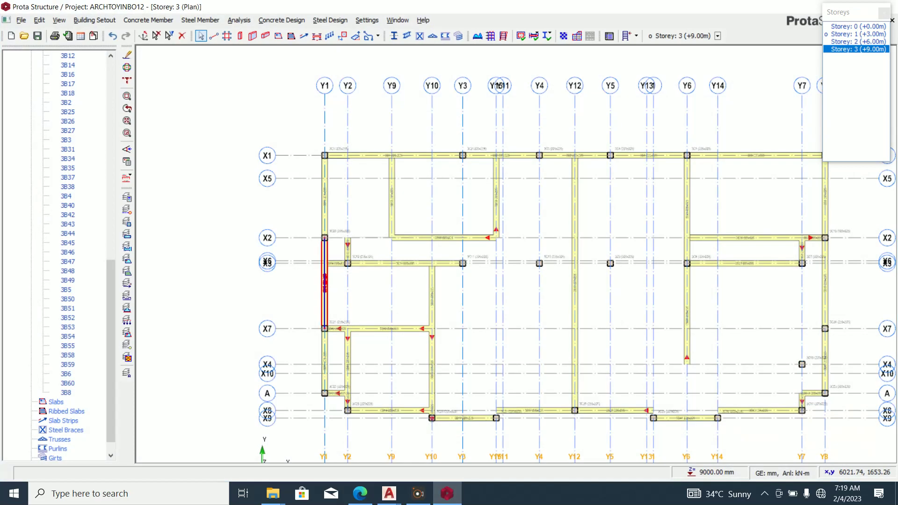
scroll(350, 246, "up", 5)
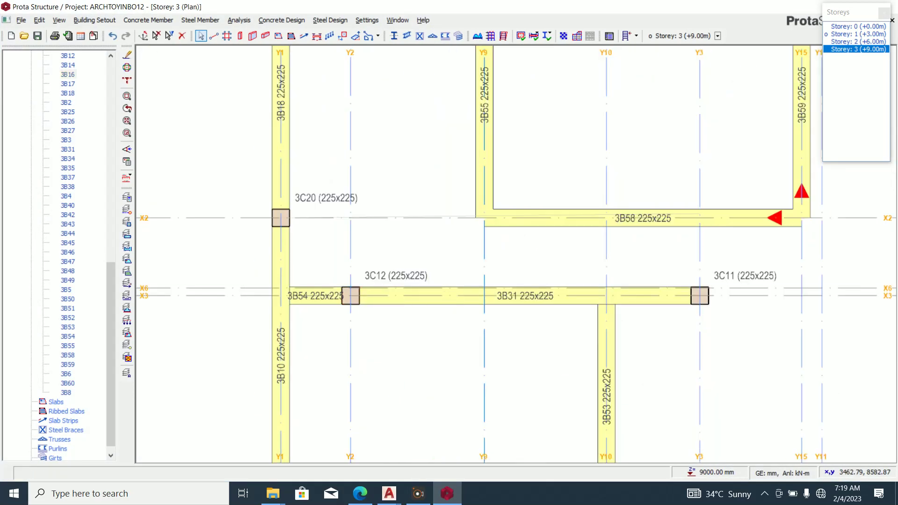
left_click(447, 493)
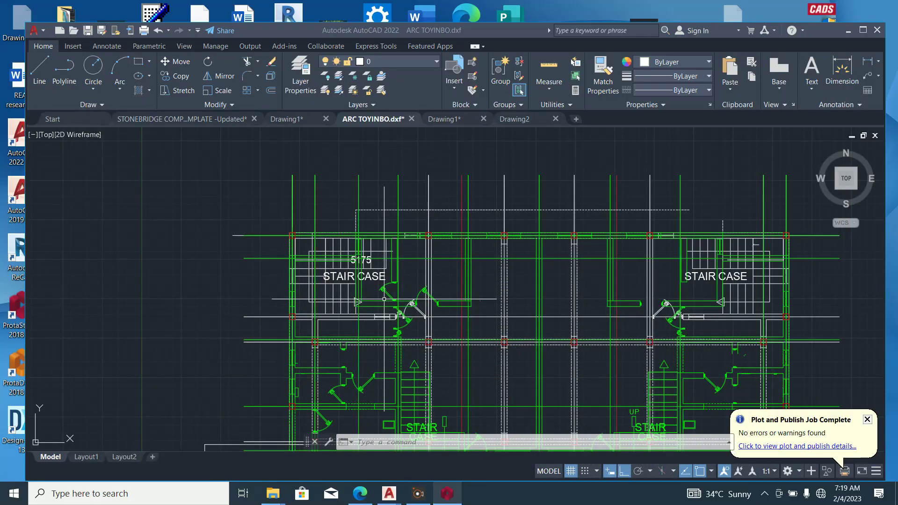
left_click(446, 493)
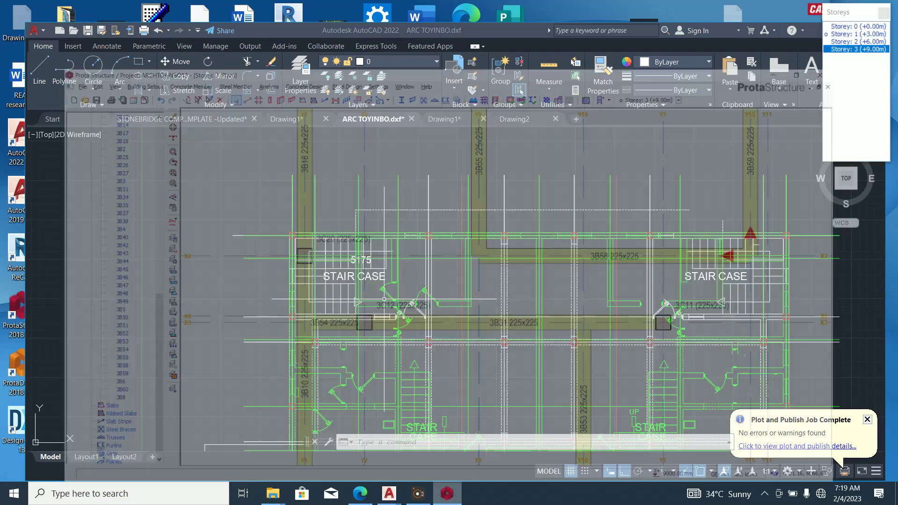
left_click(447, 493)
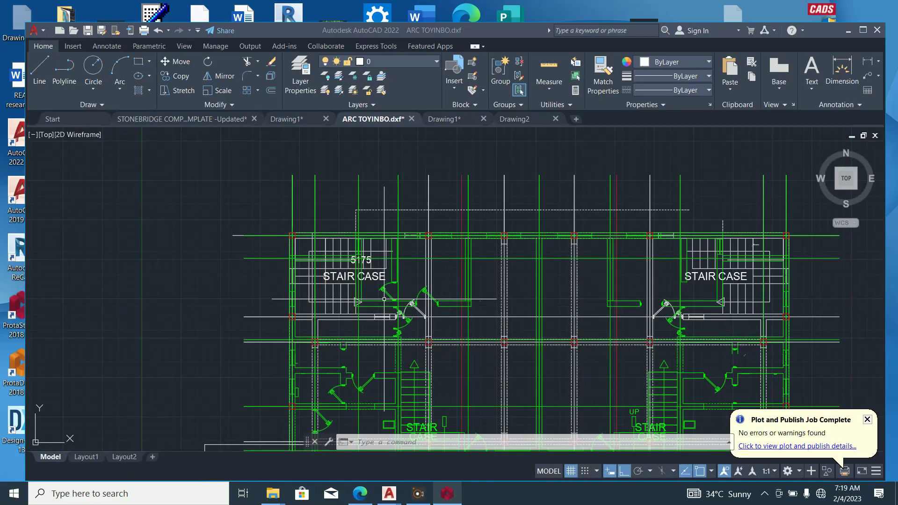
left_click(446, 493)
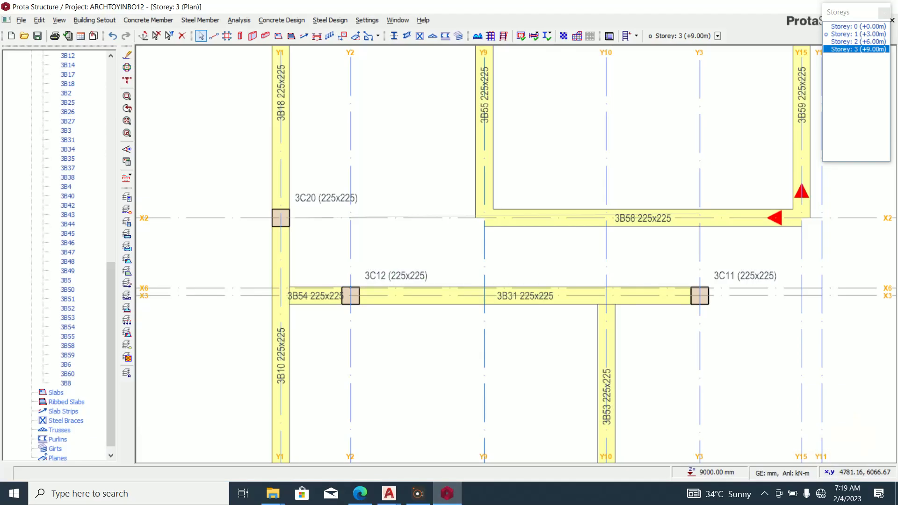
Delete beam 3B31 on X6 between columns 3C12 and 3C11 (Y2 to Y3).
left_click(654, 296)
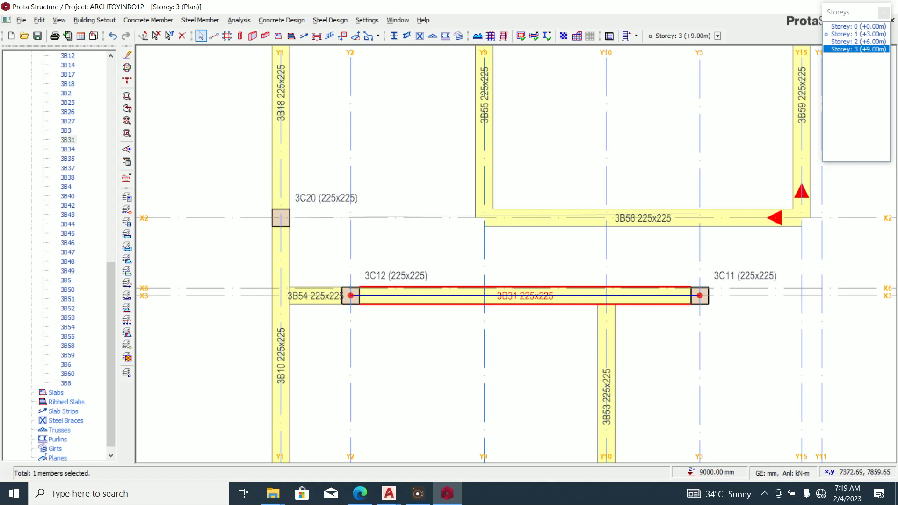
scroll(590, 319, "down", 3)
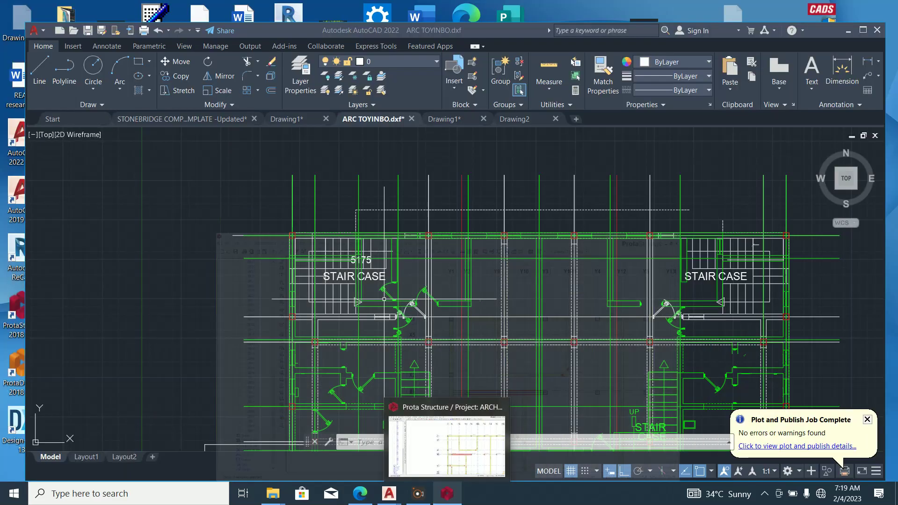
left_click(446, 494)
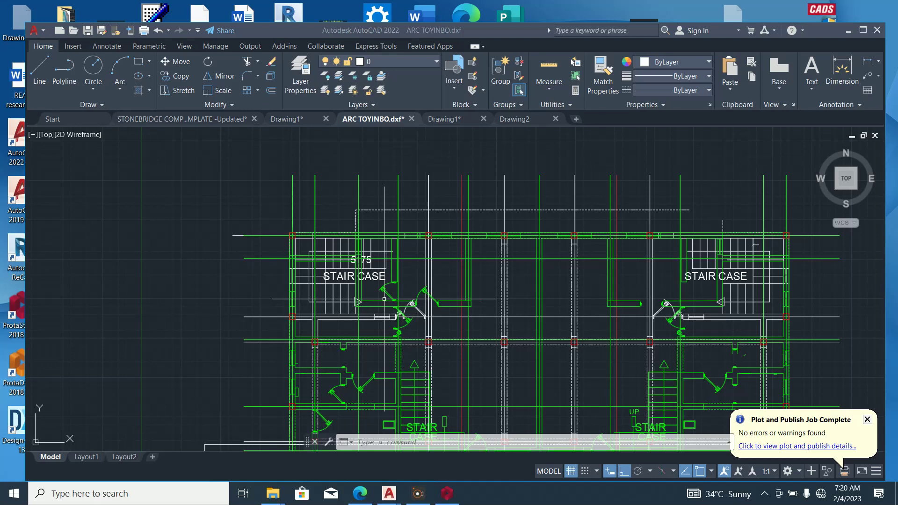
left_click(447, 493)
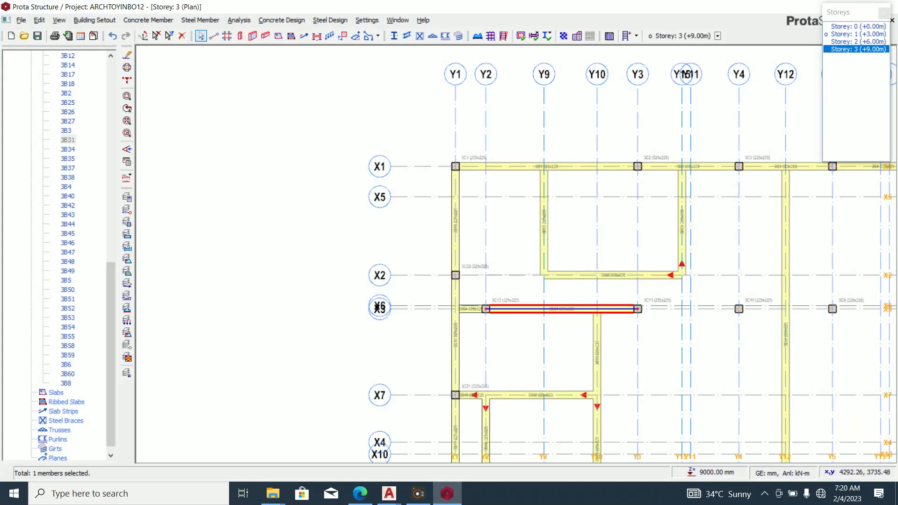
scroll(624, 314, "up", 1)
key("Delete")
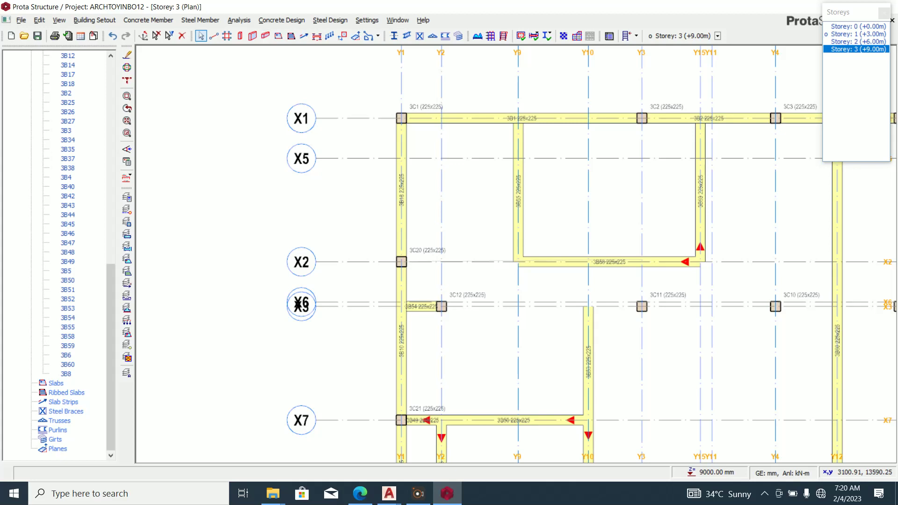
Draw 225x225 beam 3B61 along X3 from Y2 to Y10, then select column 3C11.
left_click(265, 36)
left_click(441, 307)
left_click(588, 306)
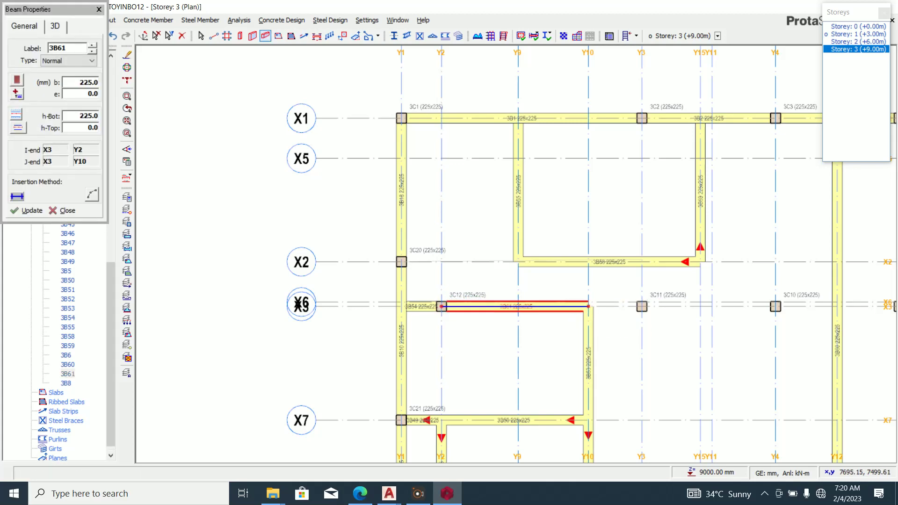
scroll(590, 318, "down", 2)
key("Escape")
scroll(628, 315, "up", 4)
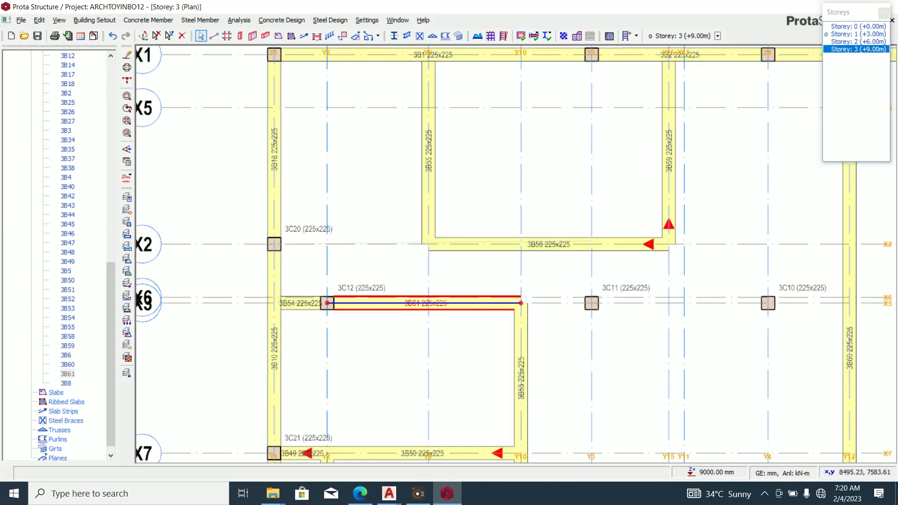
left_click(591, 303)
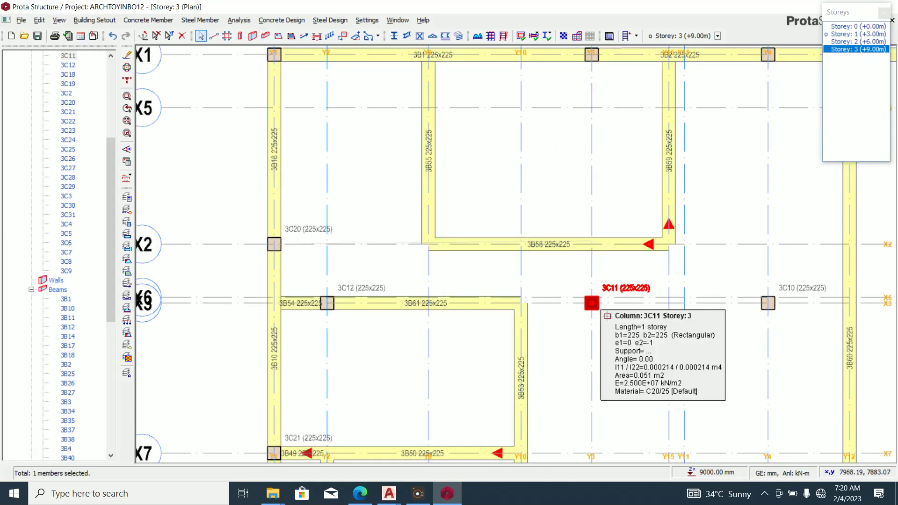
Restore the deleted column 3C11 with Ctrl+Z after checking the AutoCAD plan.
scroll(584, 323, "down", 2)
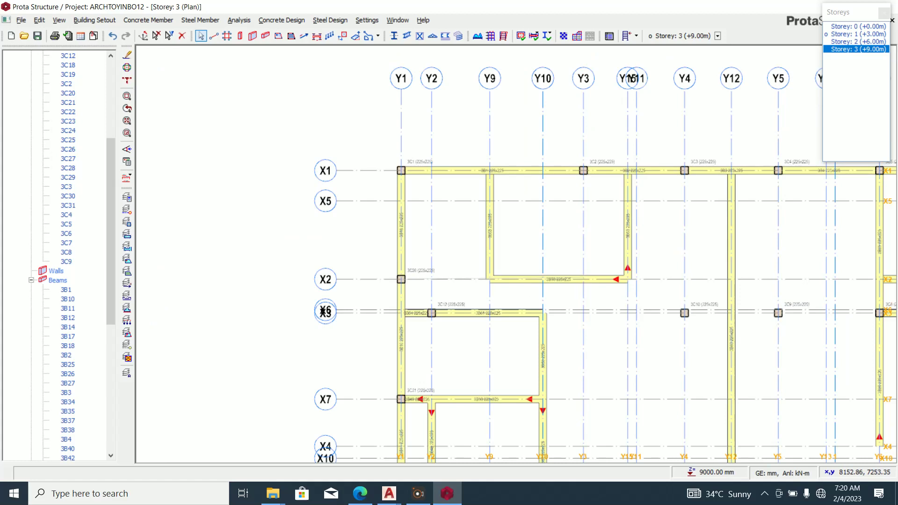
scroll(580, 335, "down", 2)
scroll(625, 321, "up", 2)
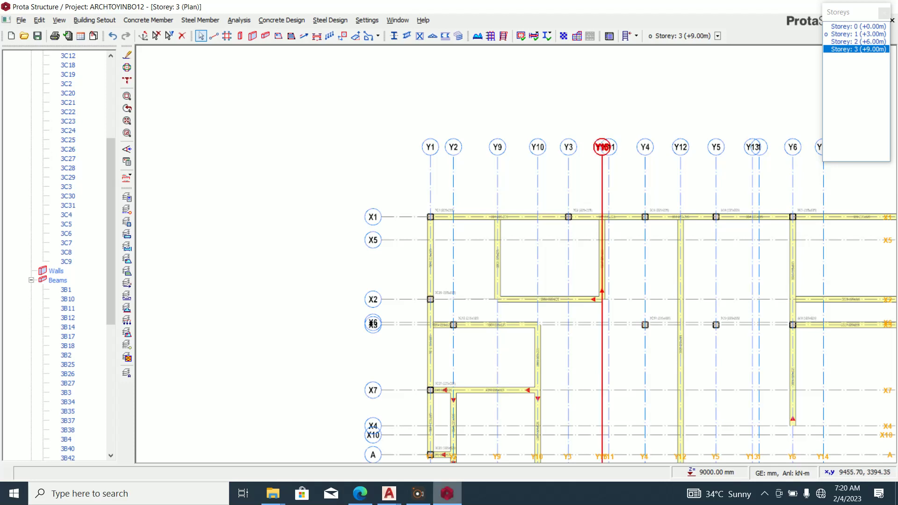
left_click(447, 494)
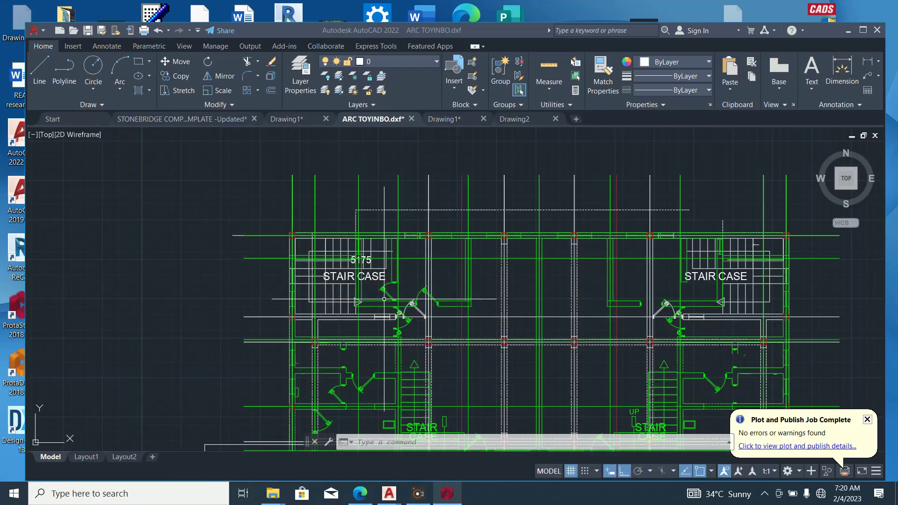
left_click(447, 493)
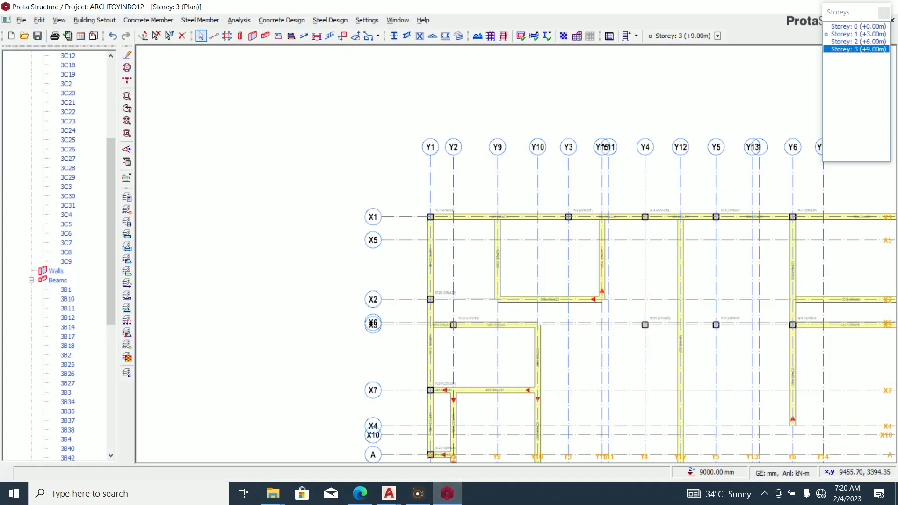
key("ctrl+z")
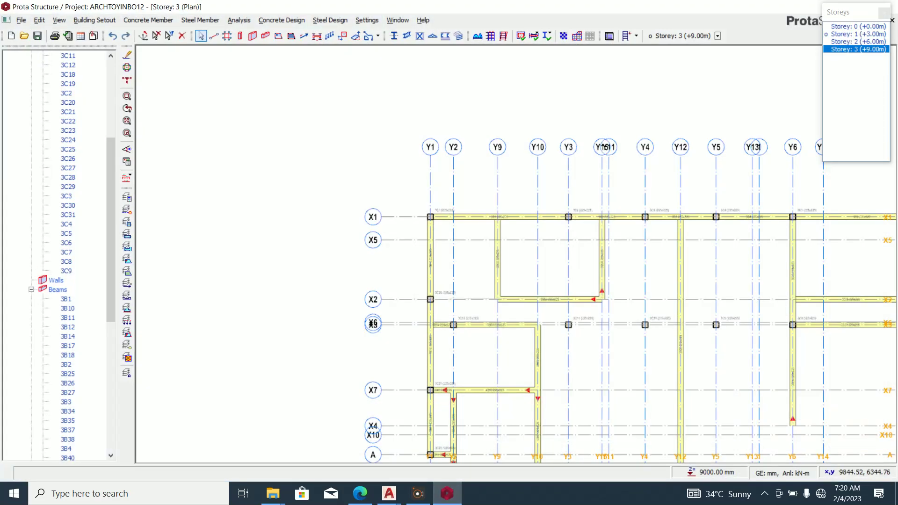
Recheck the Storey 3 layout against the AutoCAD plan before adding another beam.
left_click(447, 494)
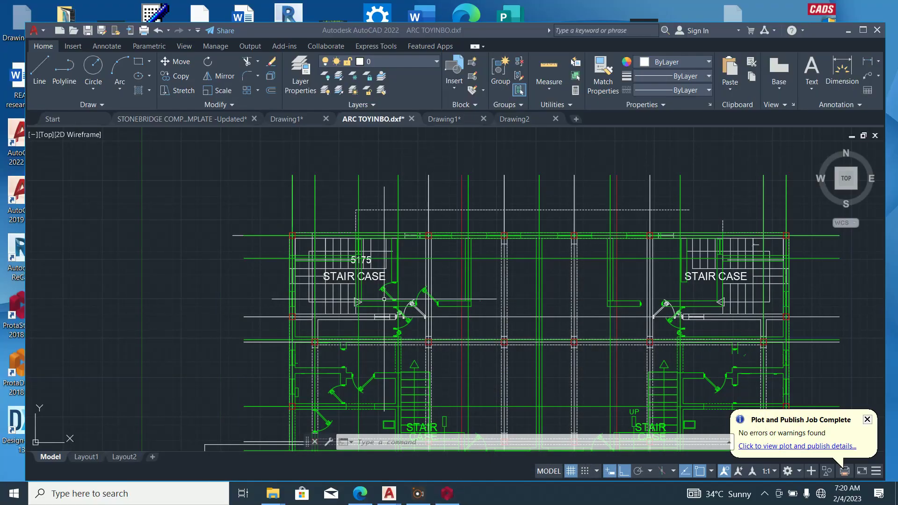
scroll(423, 310, "down", 2)
scroll(423, 309, "up", 4)
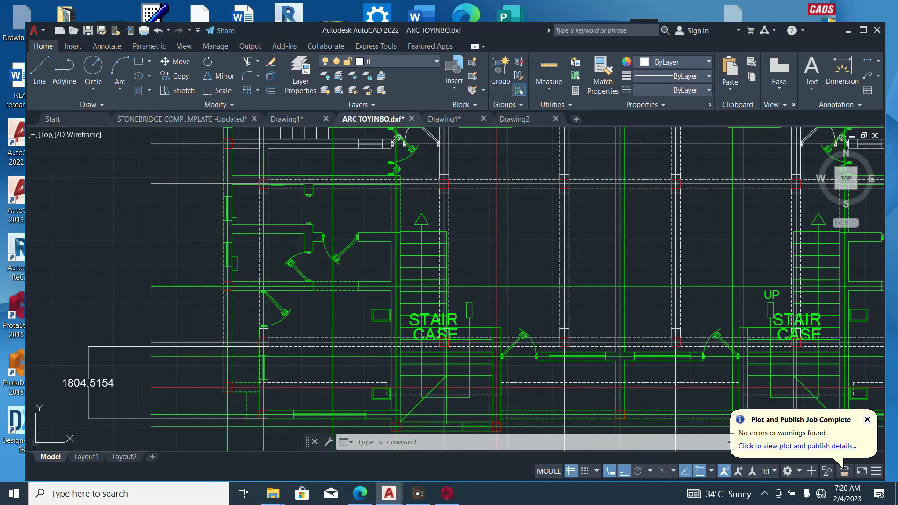
scroll(425, 348, "down", 2)
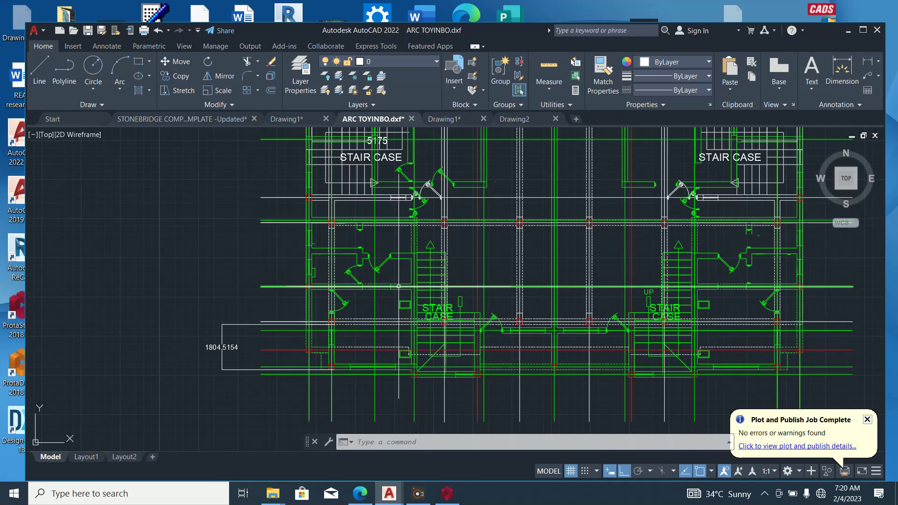
left_click(446, 493)
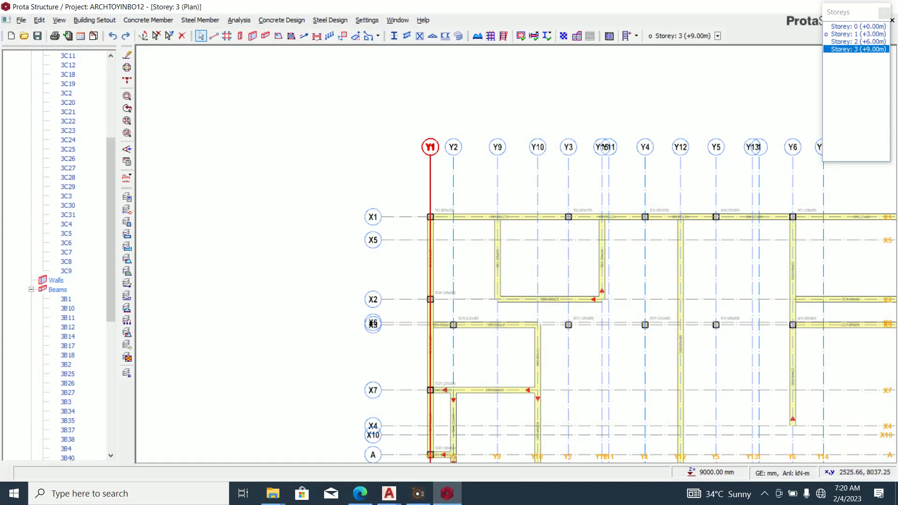
scroll(487, 406, "up", 2)
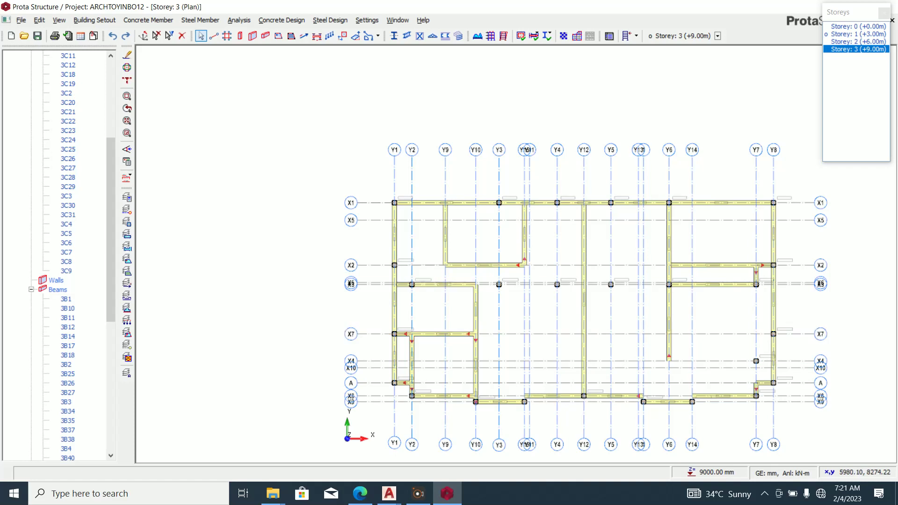
left_click(447, 494)
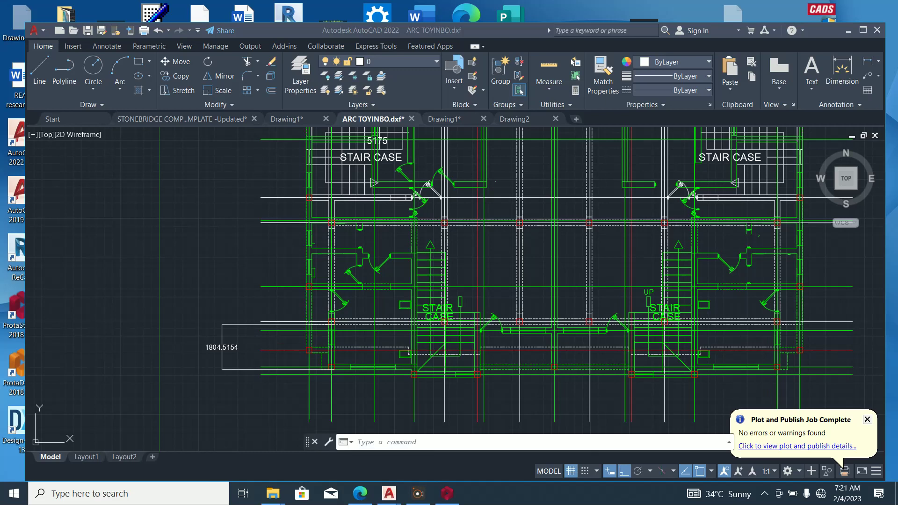
left_click(447, 493)
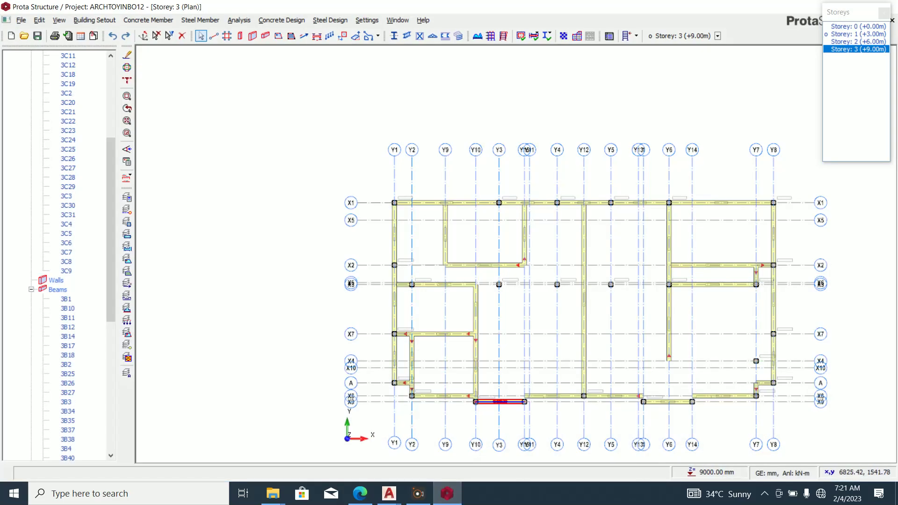
scroll(484, 405, "up", 3)
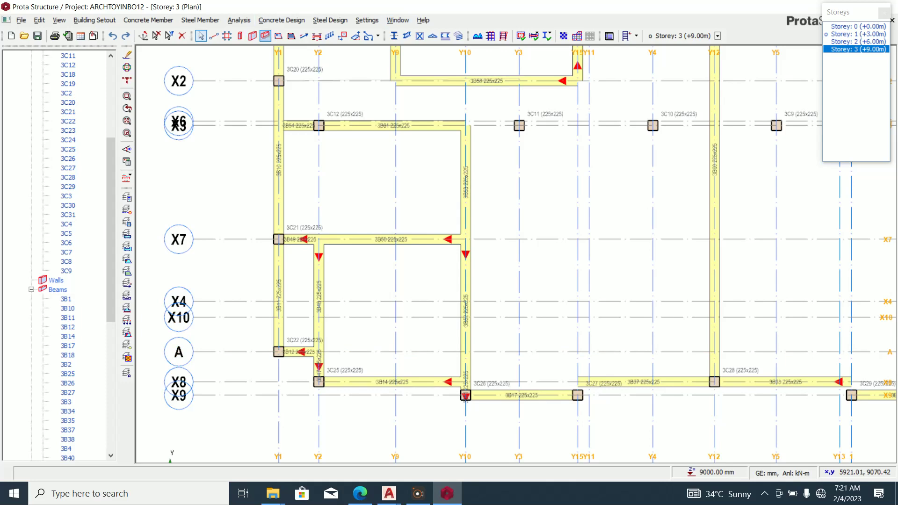
left_click(265, 36)
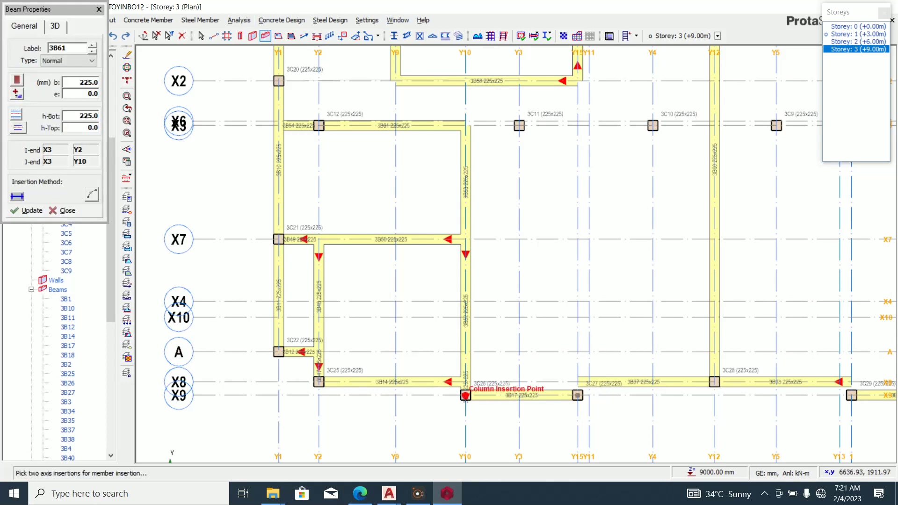
Draw 225x225 beam 3B62 along X10 from Y10 to Y12.
left_click(465, 317)
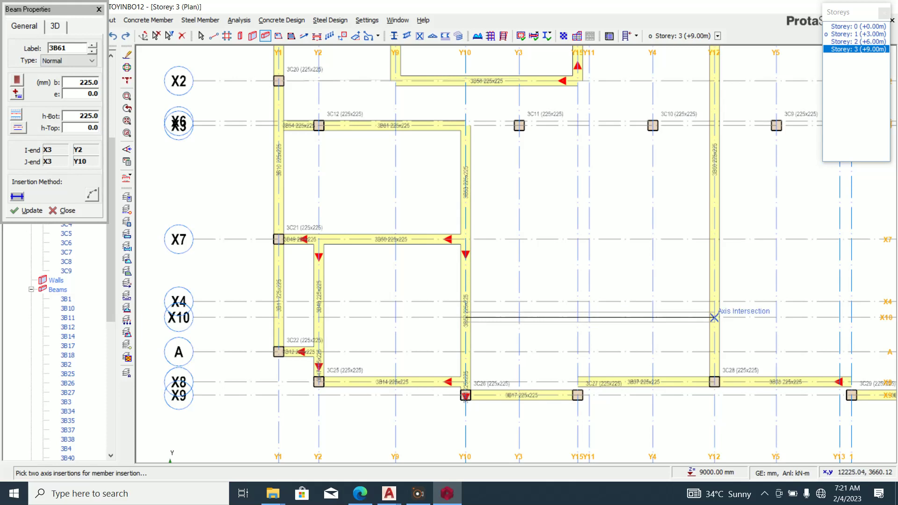
left_click(714, 317)
key("alt+Tab")
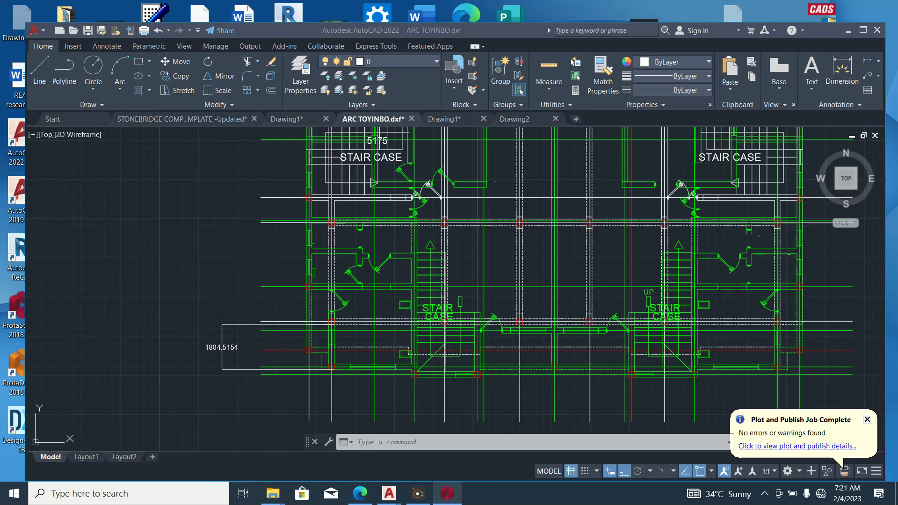
left_click(447, 493)
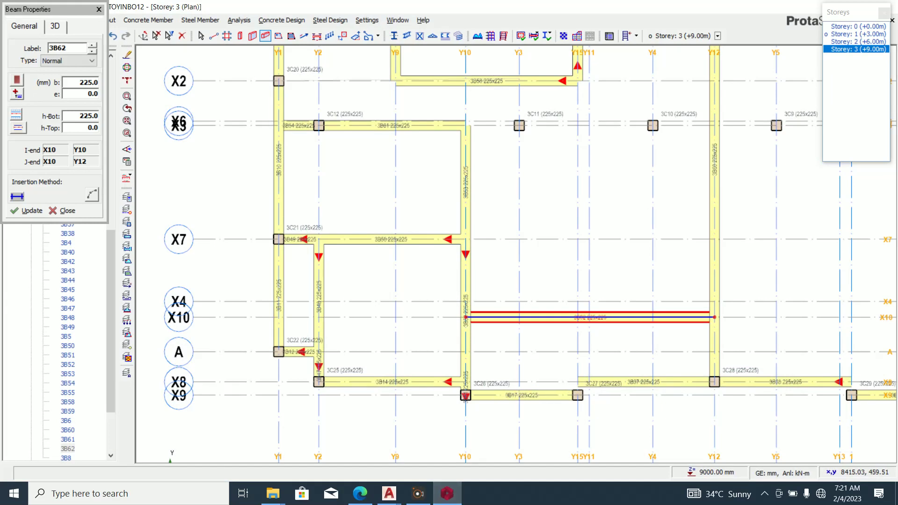
key("Escape")
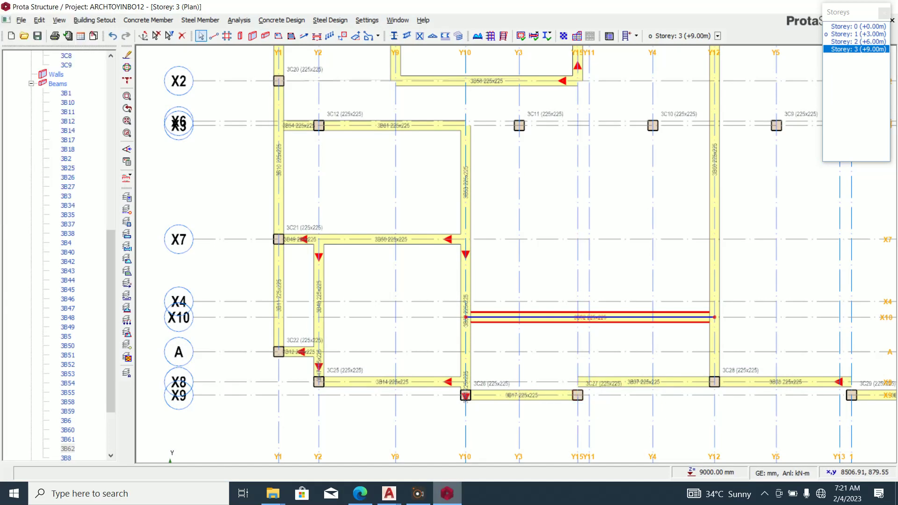
After rechecking AutoCAD, place a beam along Y15 from X8 to X10.
left_click(447, 494)
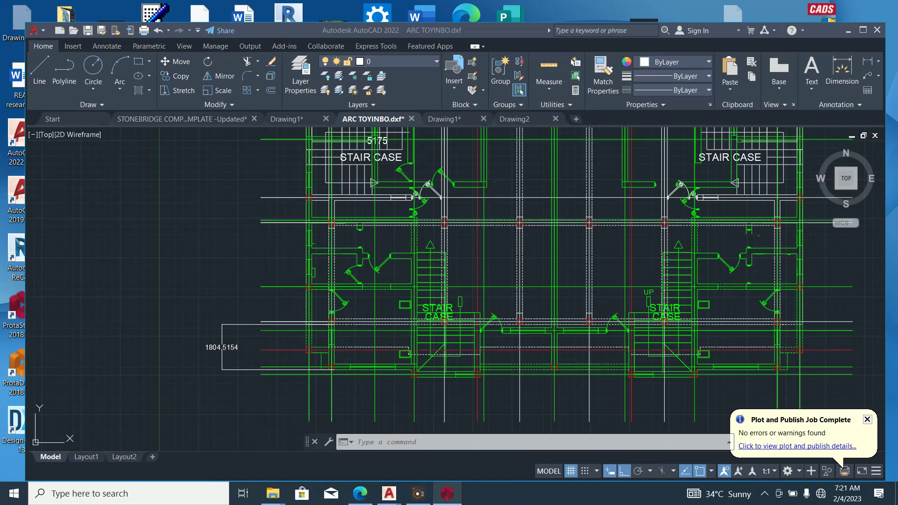
left_click(447, 493)
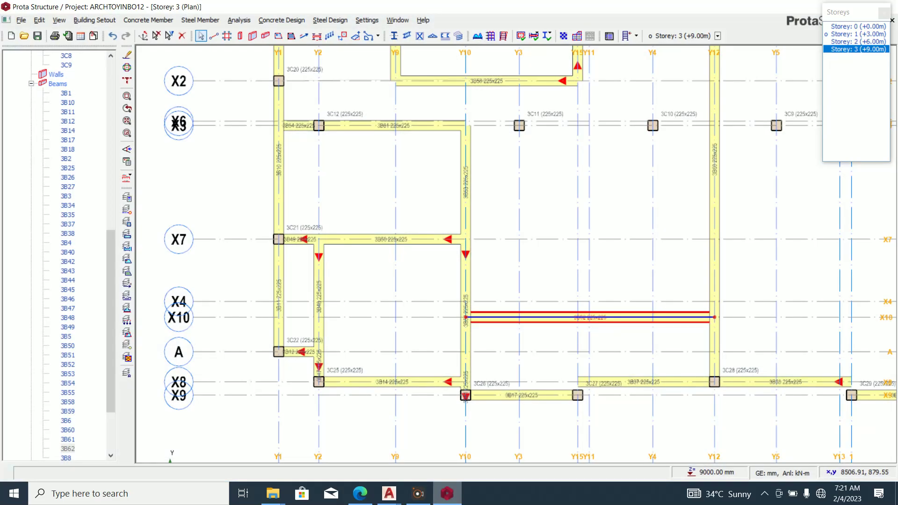
scroll(515, 405, "down", 3)
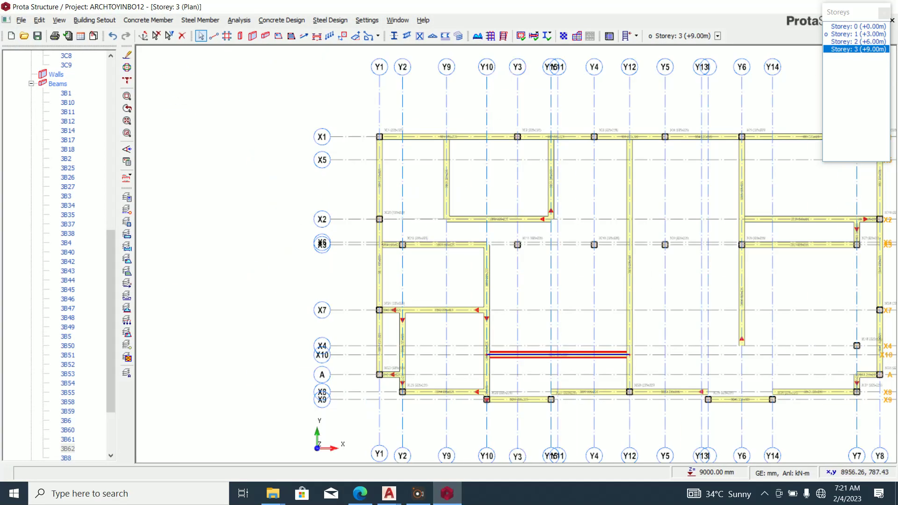
left_click(447, 494)
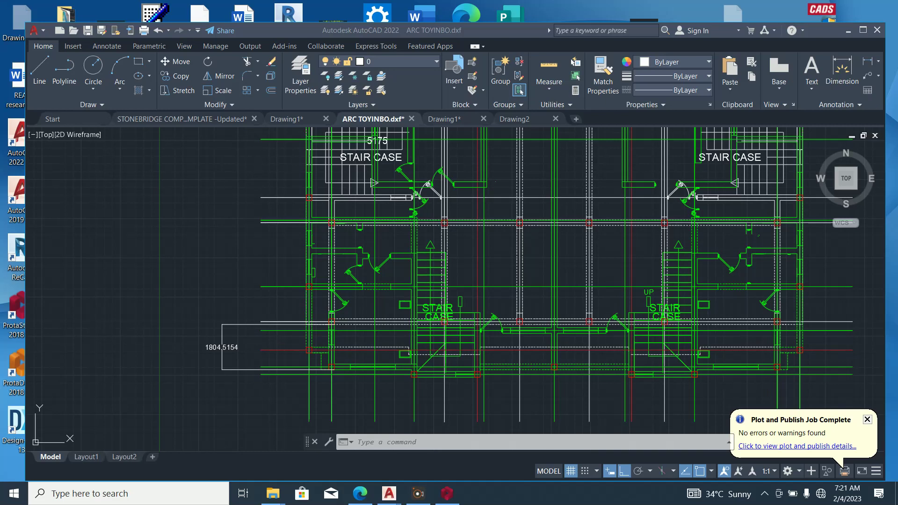
left_click(447, 493)
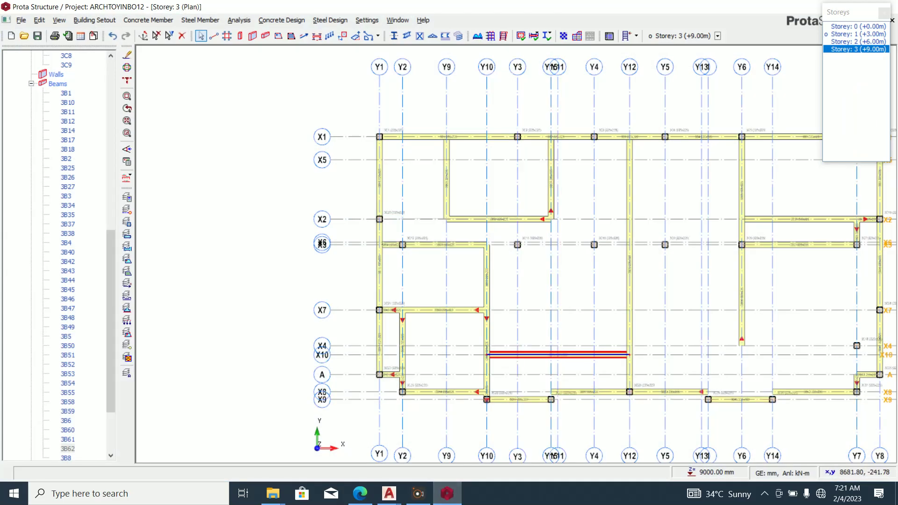
left_click(265, 35)
scroll(580, 398, "up", 3)
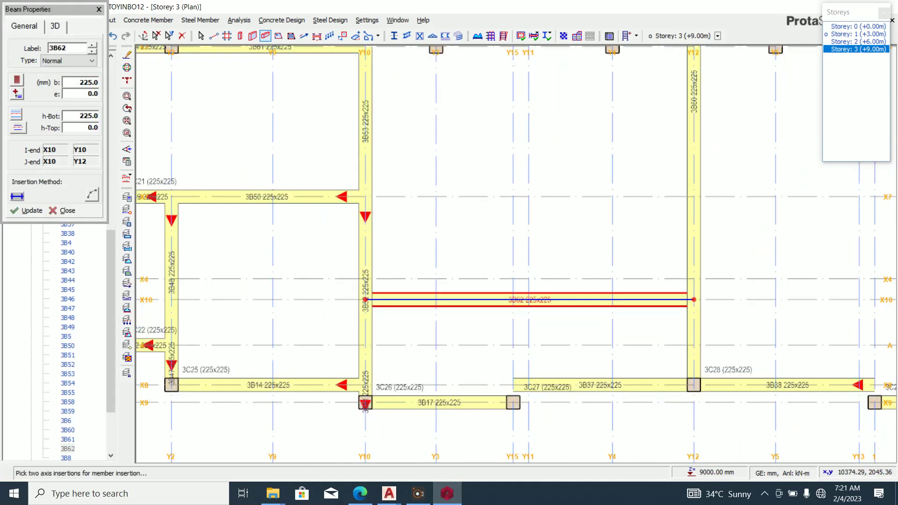
left_click(513, 299)
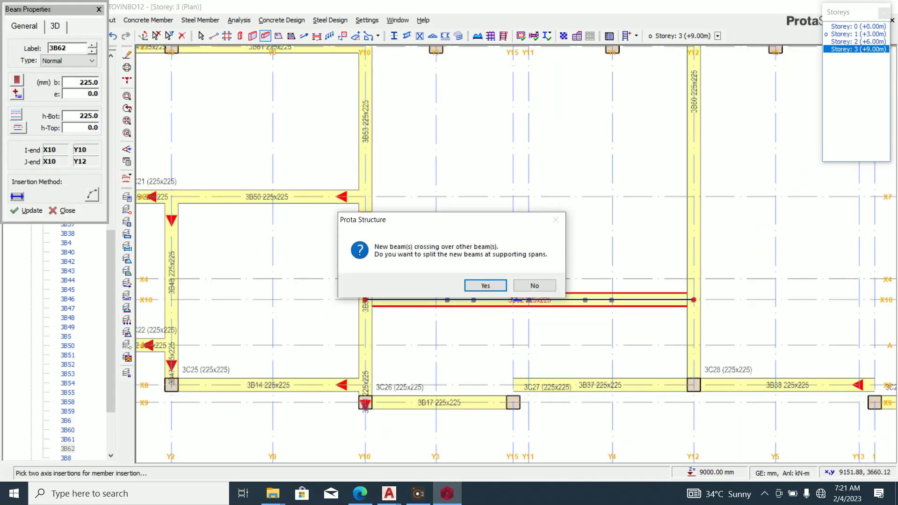
left_click(483, 285)
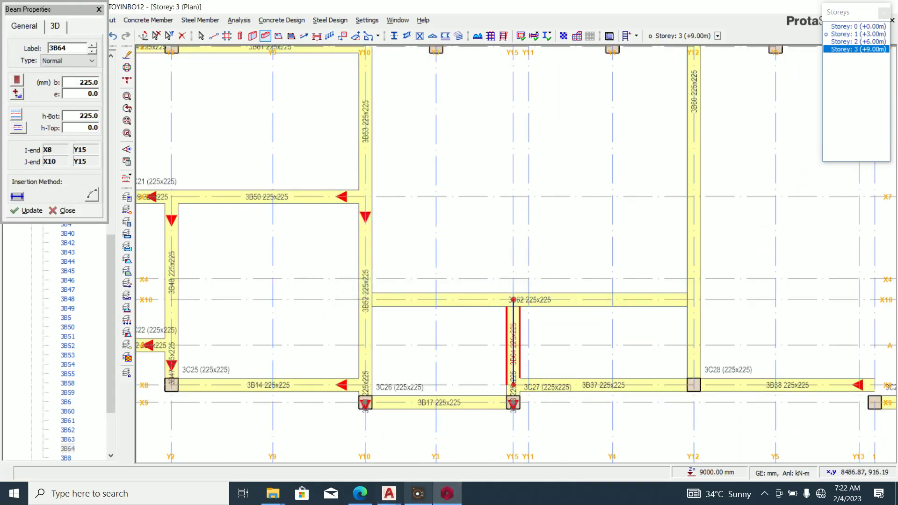
Draw the Y13 beam from X8 to X10, splitting it at supports.
left_click(447, 493)
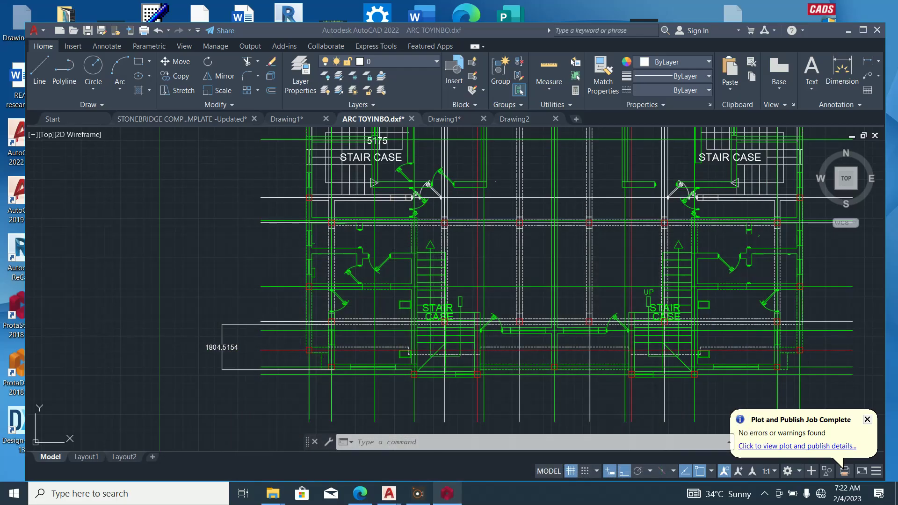
left_click(447, 493)
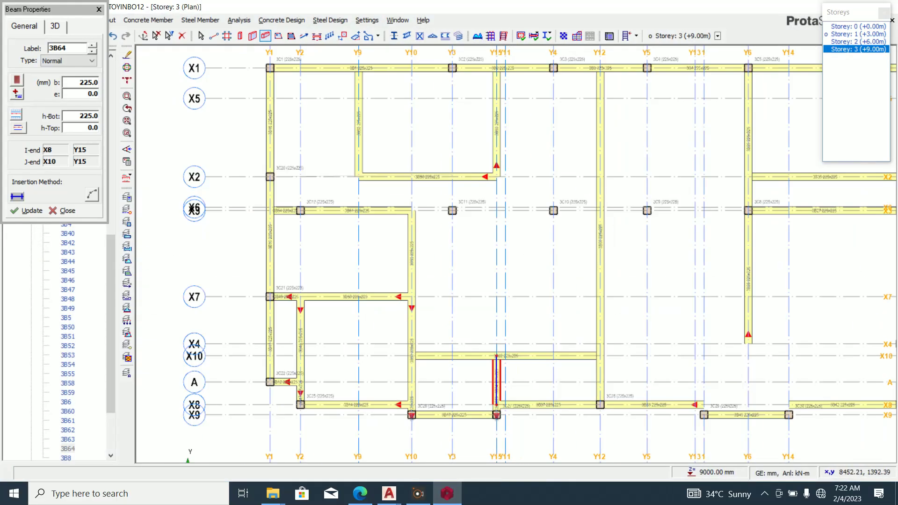
left_click(703, 405)
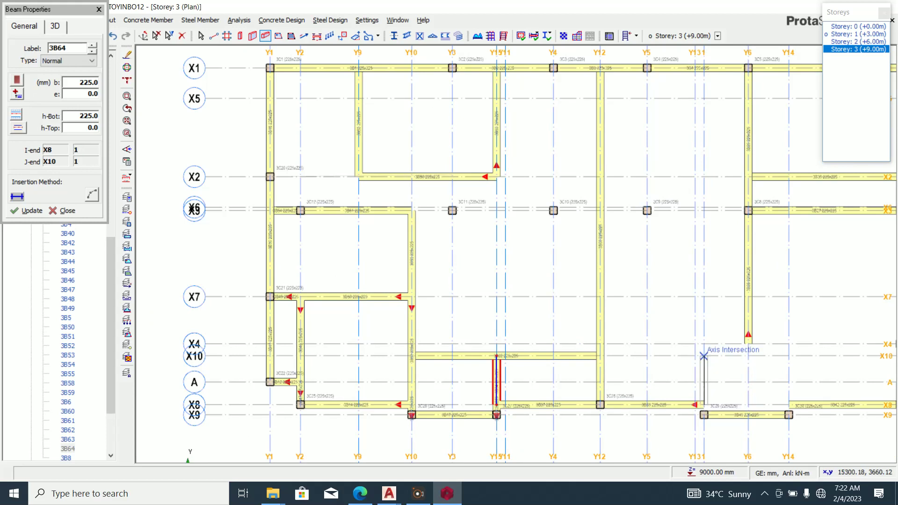
left_click(703, 356)
key("Escape")
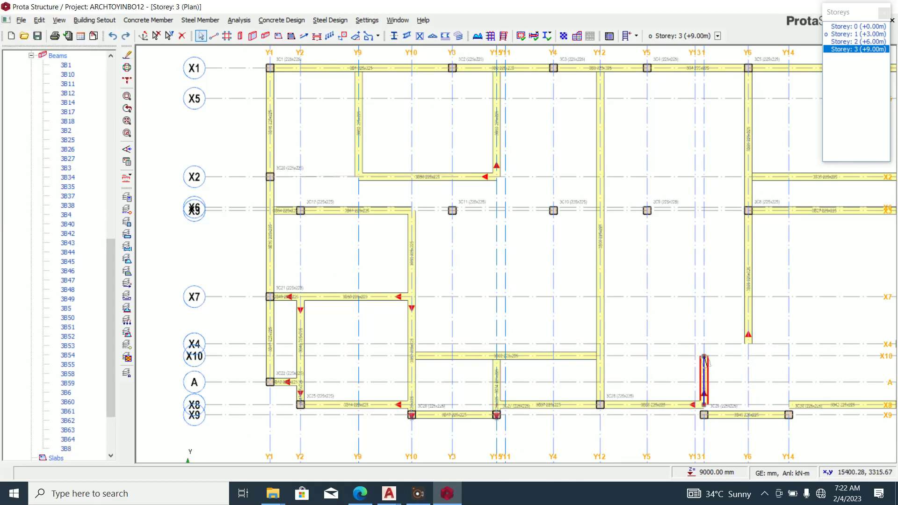
key("Delete")
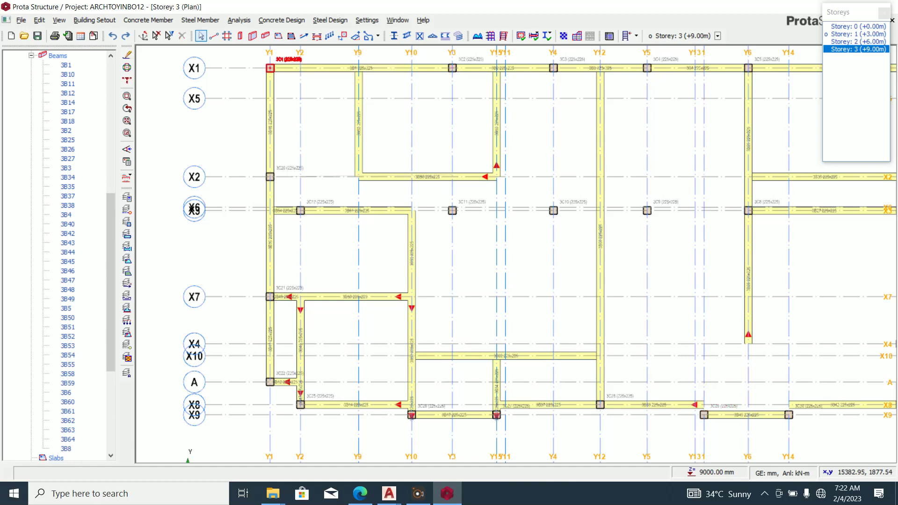
left_click(266, 36)
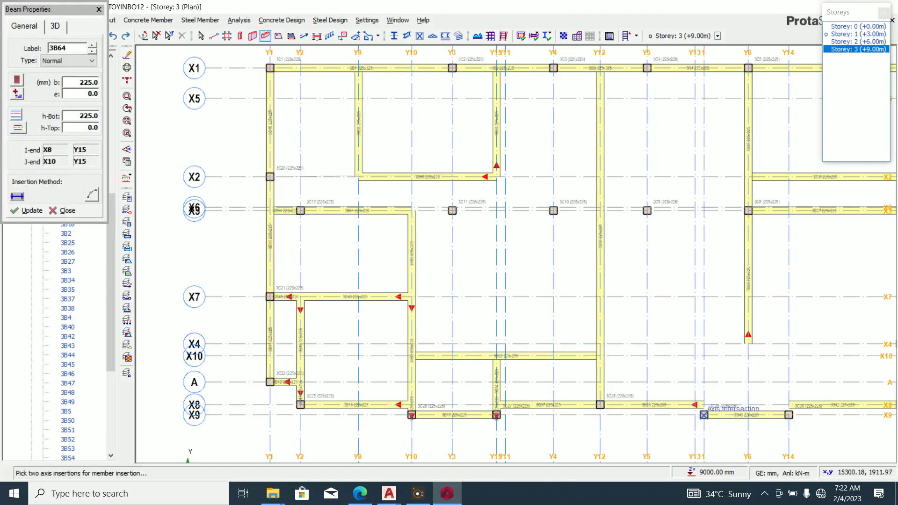
left_click(703, 356)
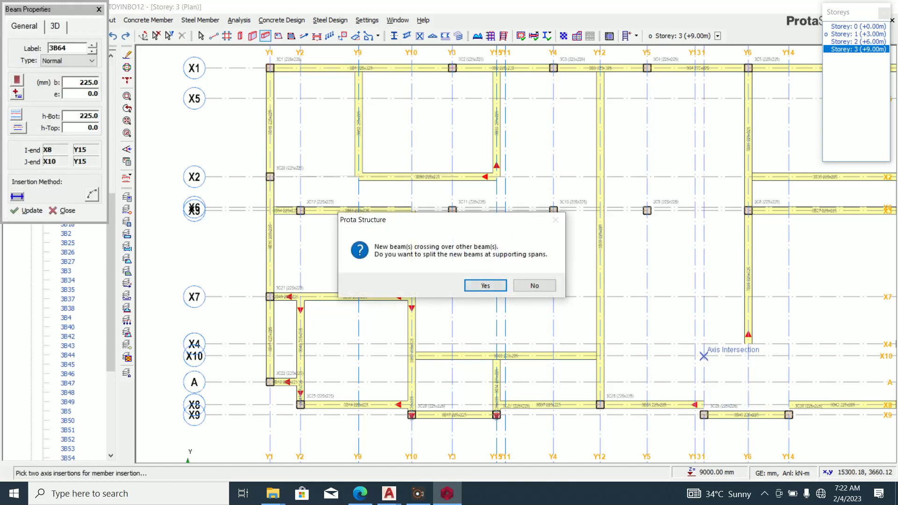
left_click(486, 286)
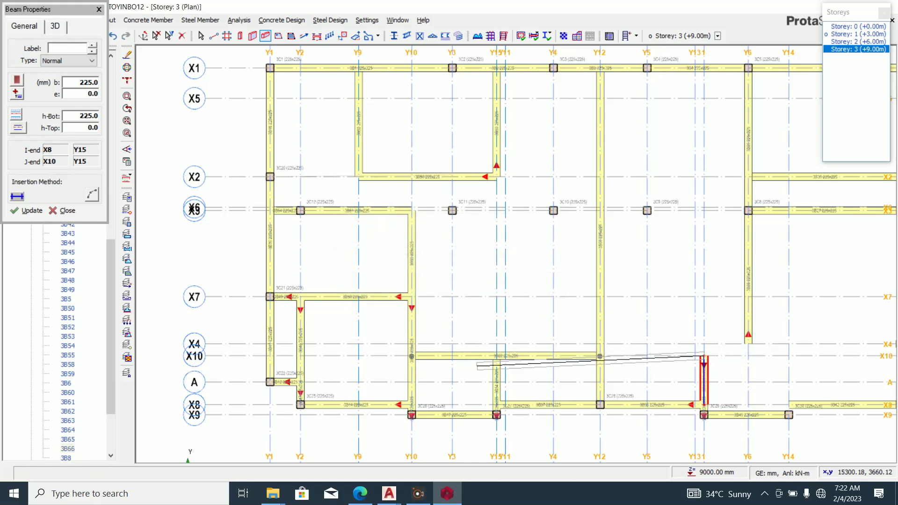
Add the X10 and Y14 beams, accepting the split at supports.
scroll(468, 404, "down", 4)
scroll(590, 398, "up", 4)
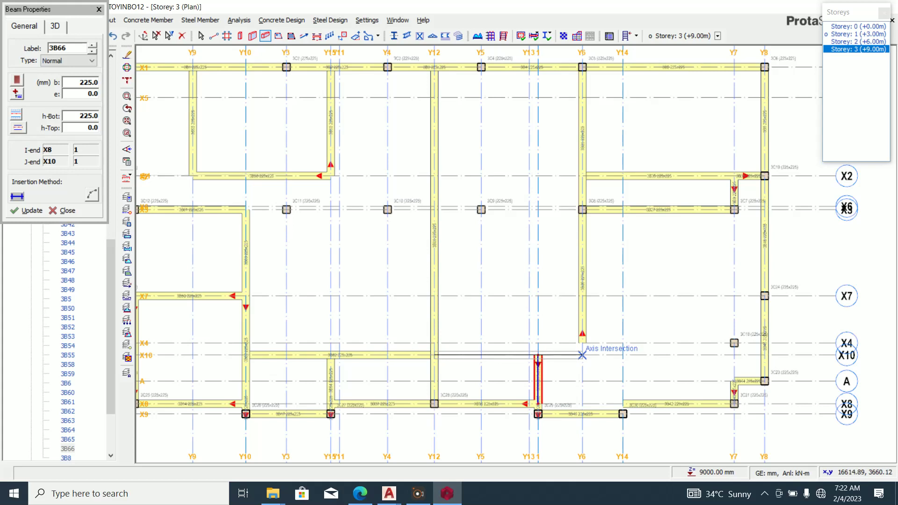
left_click(622, 355)
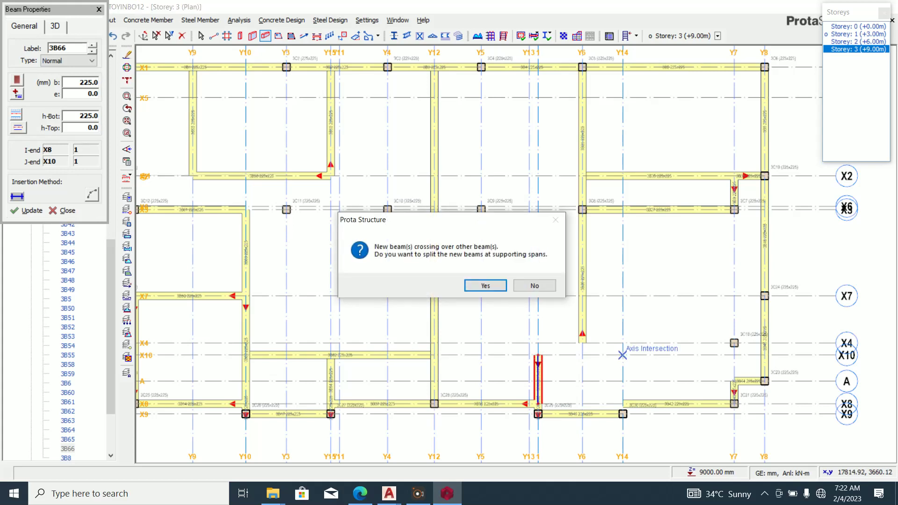
key("Return")
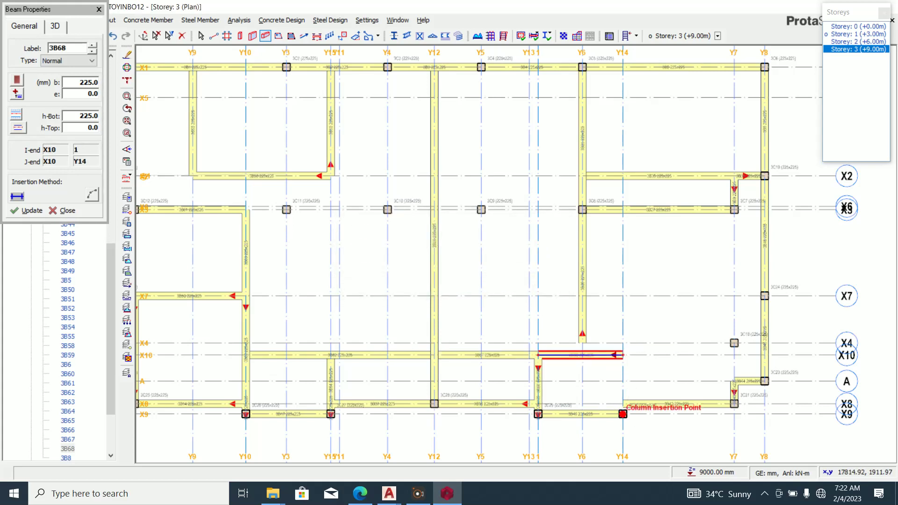
left_click(623, 355)
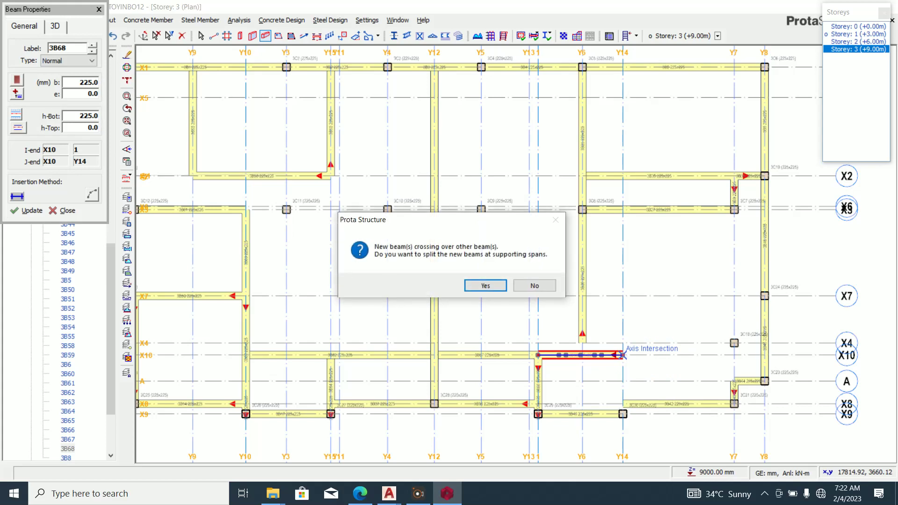
key("Return")
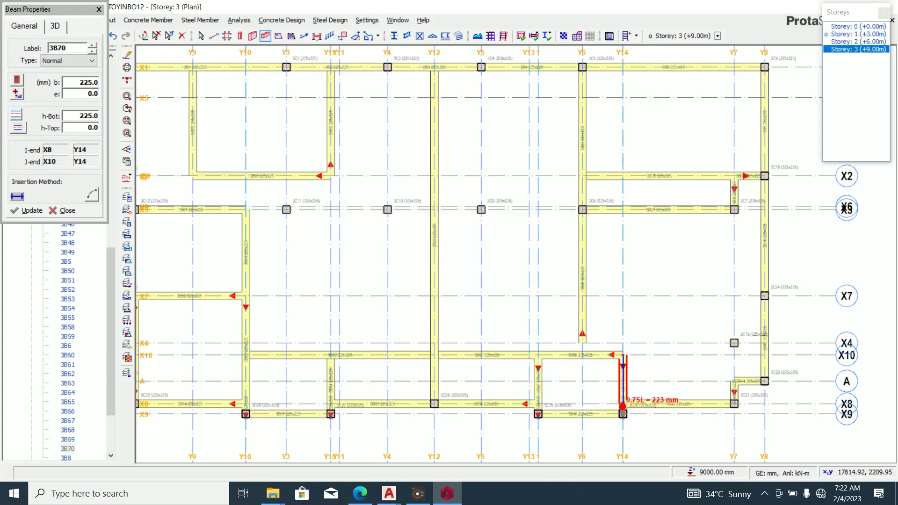
After comparing with AutoCAD, delete beams 3B68 and 3B62.
key("alt+Tab")
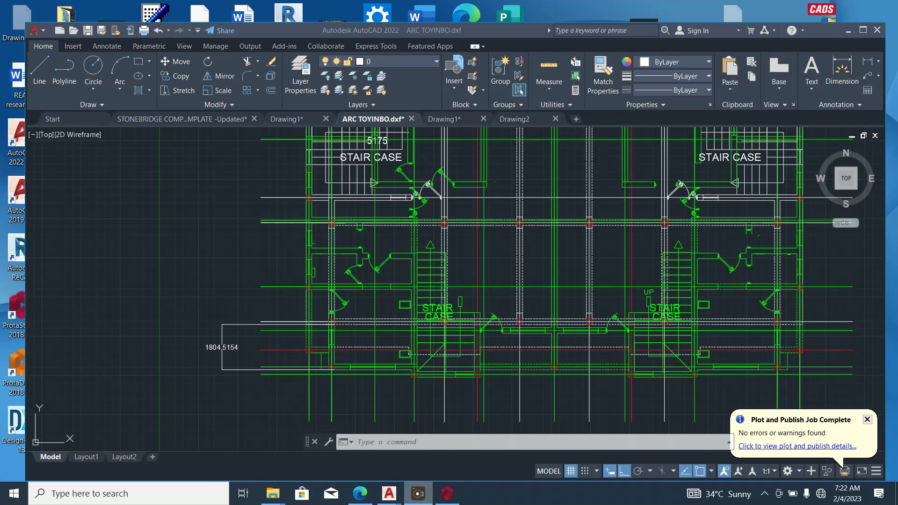
key("alt+Tab")
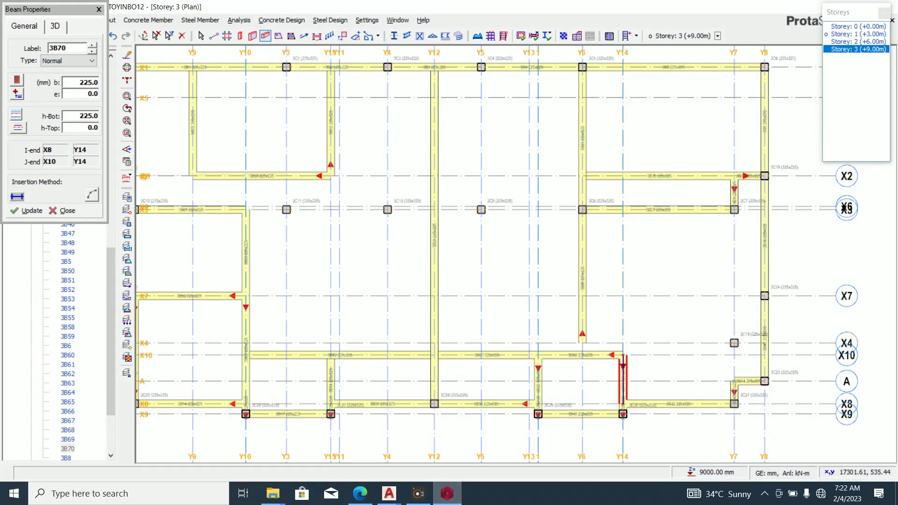
key("alt+Tab")
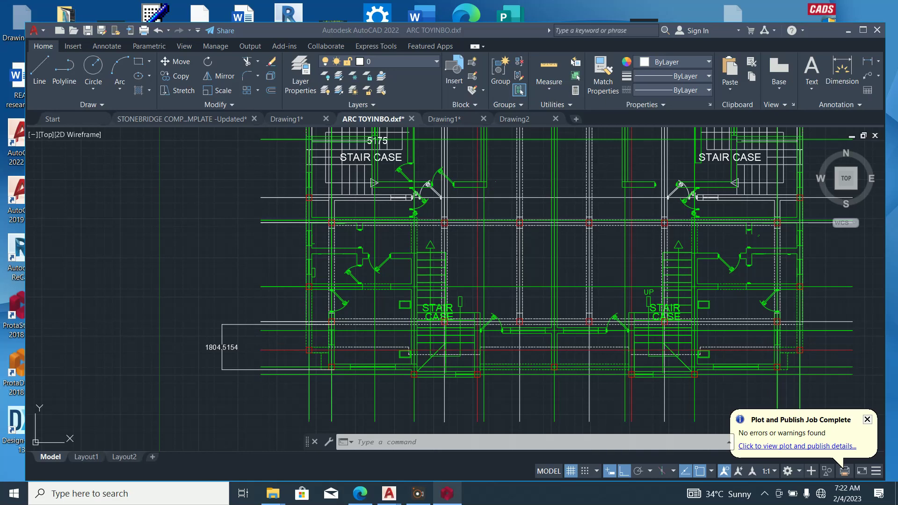
key("alt+Tab")
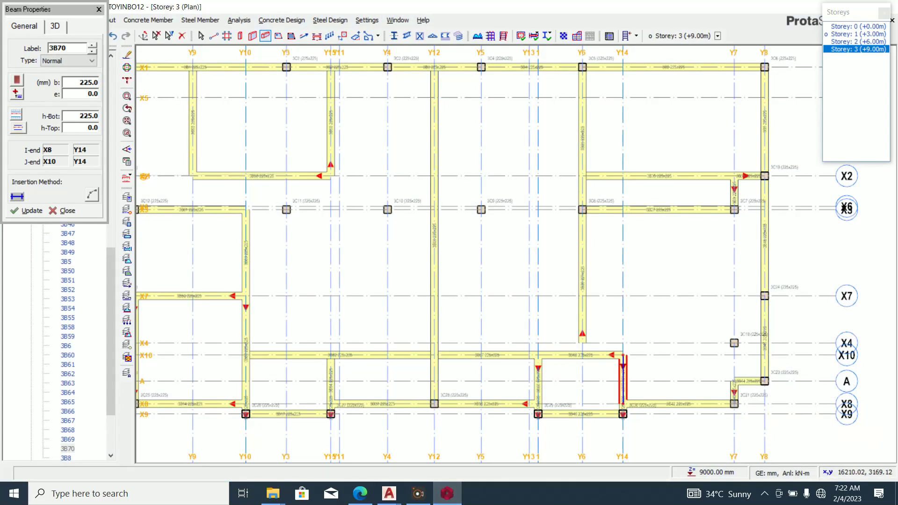
key("Escape")
left_click(575, 354)
key("Delete")
left_click(307, 355)
key("Delete")
key("alt+Tab")
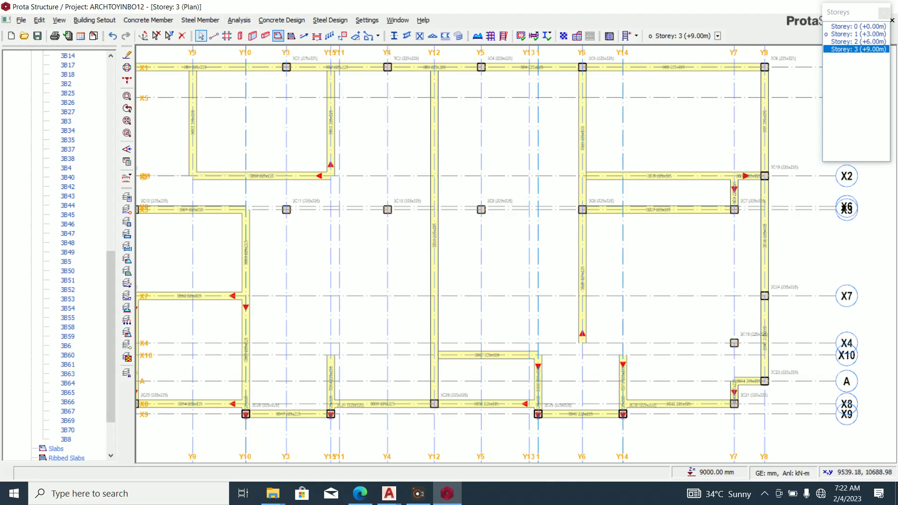
Insert a beam along X10 from Y15 to Y12 and compare with AutoCAD.
left_click(265, 35)
left_click(330, 354)
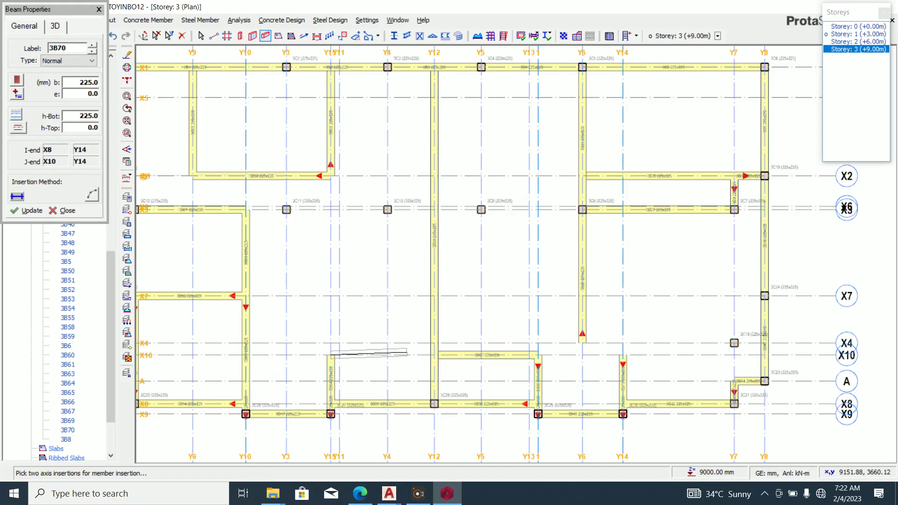
left_click(434, 354)
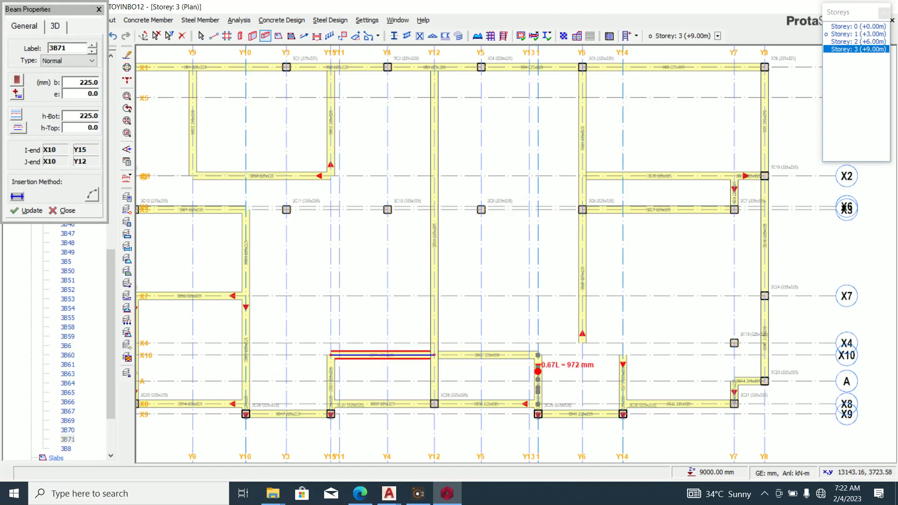
key("Escape")
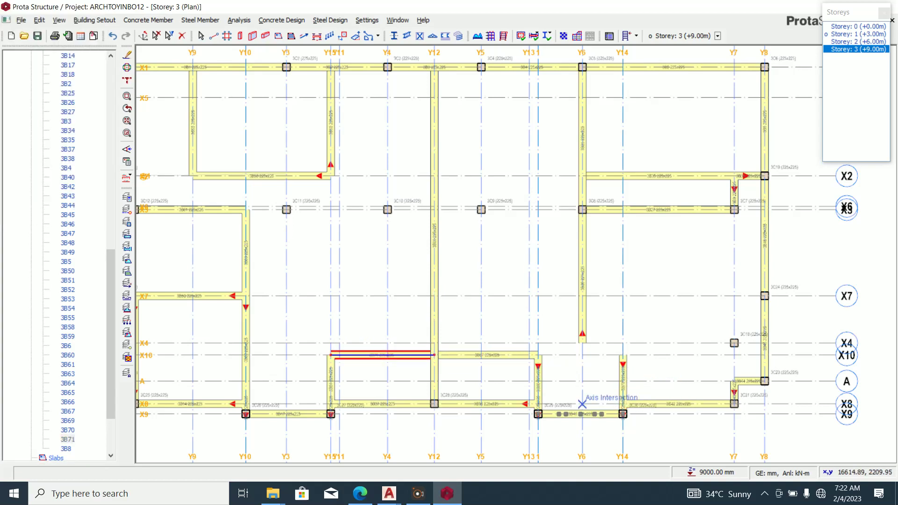
left_click(447, 493)
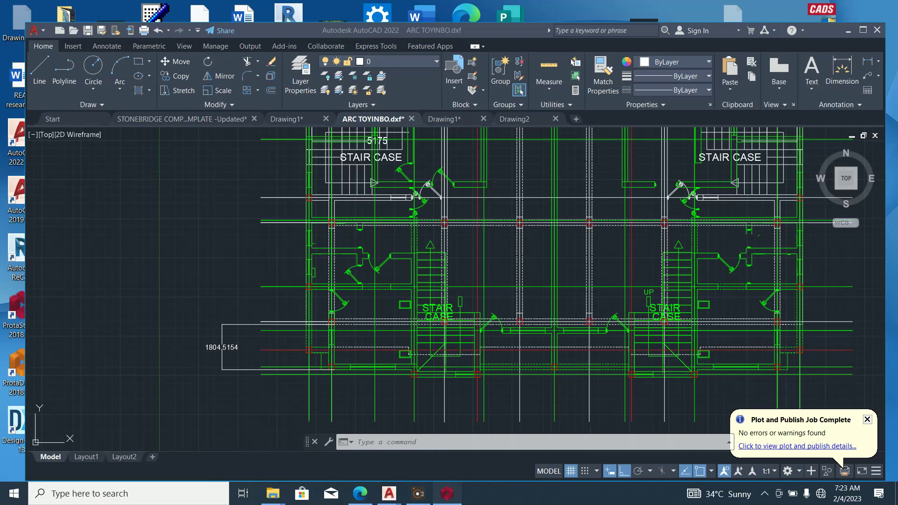
left_click(447, 493)
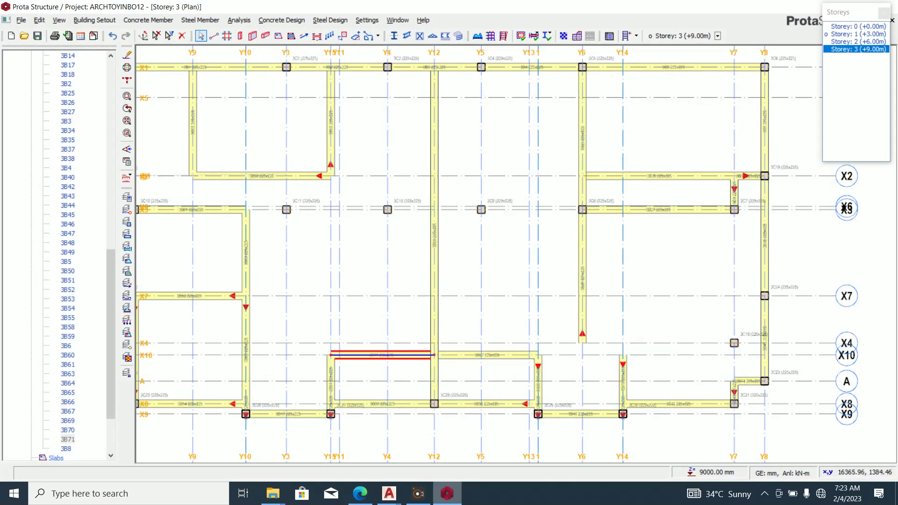
Delete beams 3B26 on axis Y6 and 3B25 from the Storey 3 plan.
left_click(447, 494)
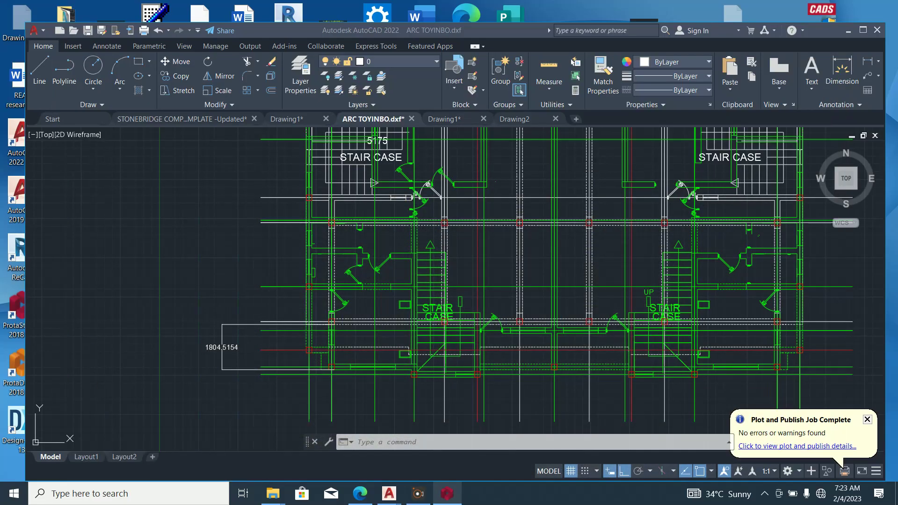
scroll(631, 290, "down", 2)
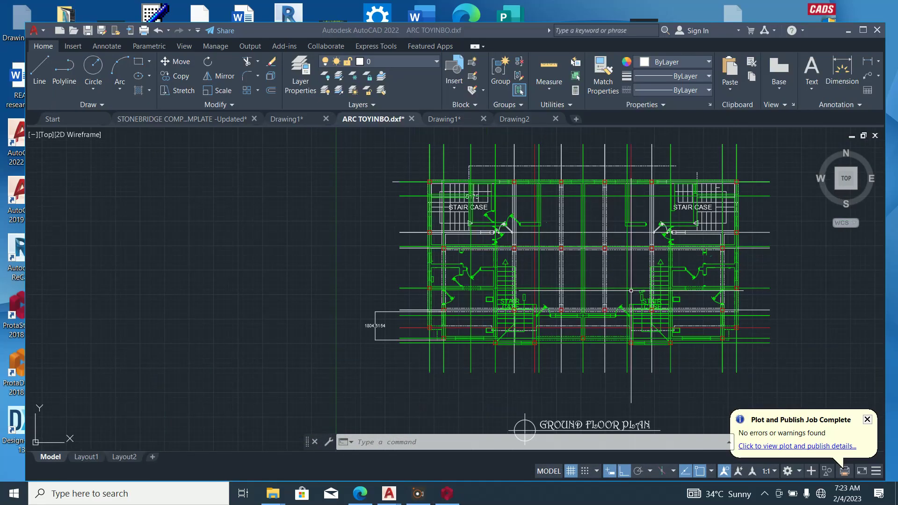
left_click(447, 493)
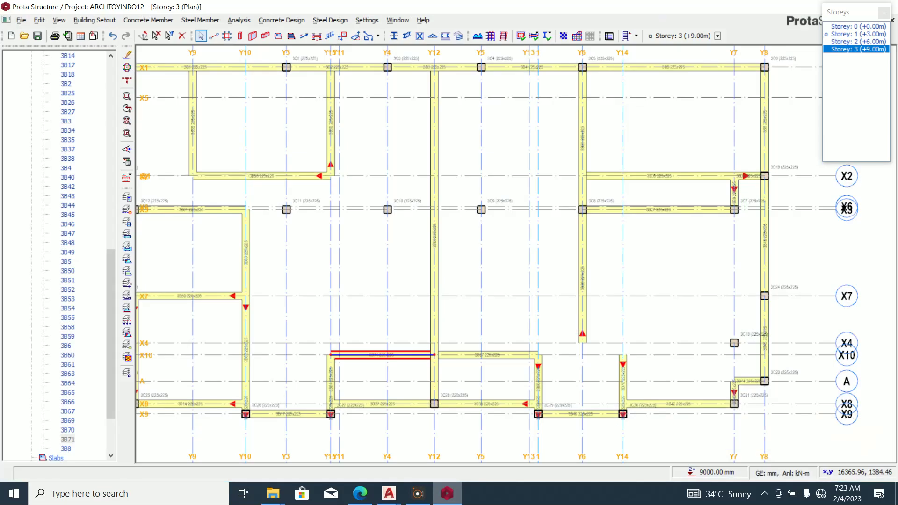
scroll(597, 296, "up", 2)
left_click(582, 287)
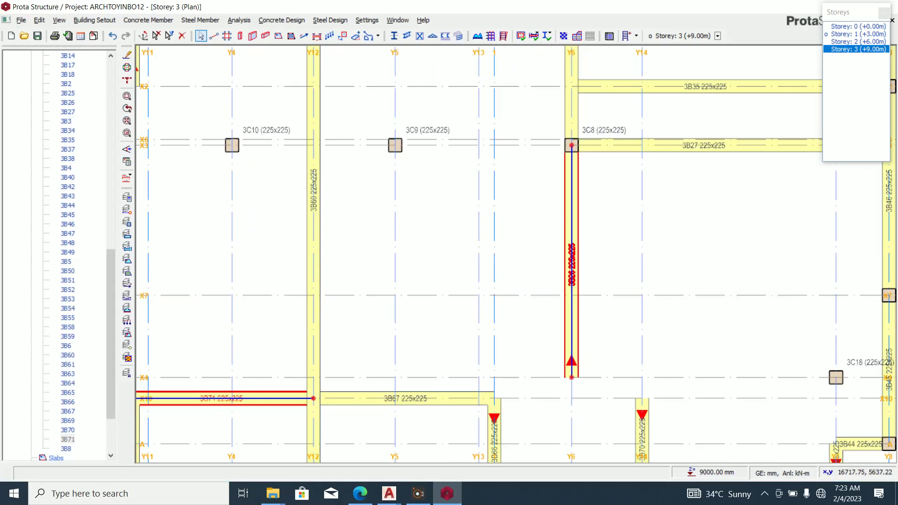
key("Delete")
scroll(580, 286, "down", 3)
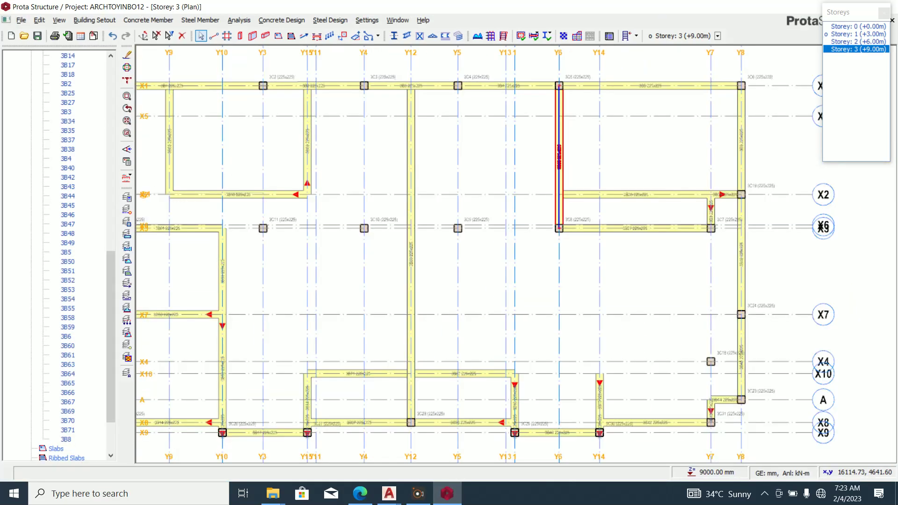
scroll(559, 163, "up", 3)
left_click(559, 164)
key("Delete")
scroll(560, 163, "down", 3)
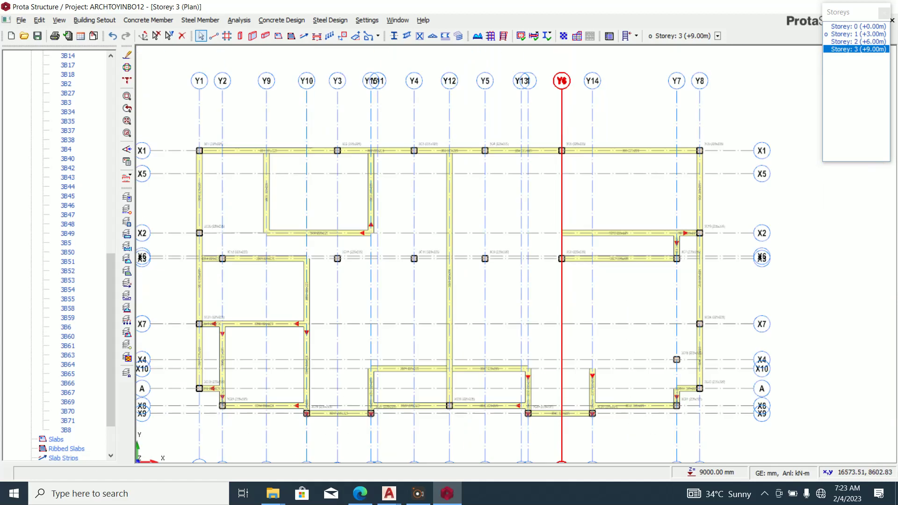
Compare the updated Storey 3 plan against the AutoCAD floor plan.
left_click(447, 494)
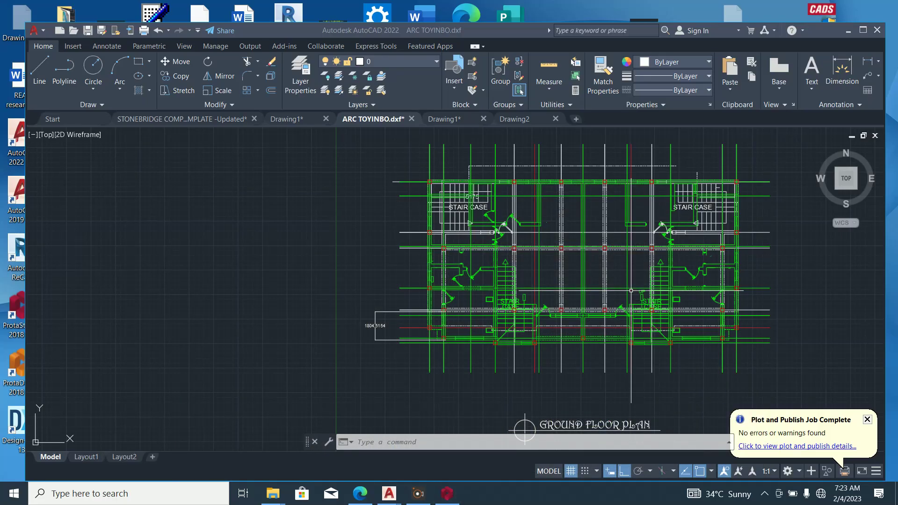
scroll(630, 290, "up", 5)
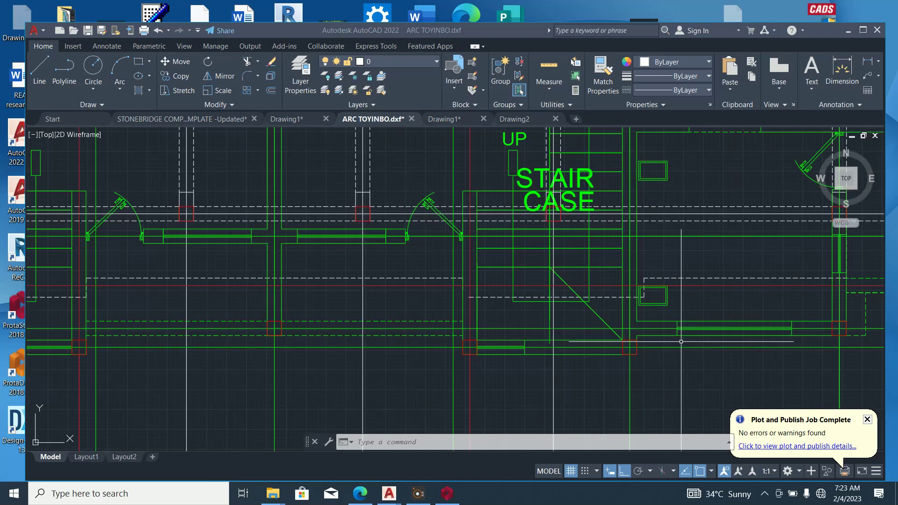
scroll(630, 370, "down", 3)
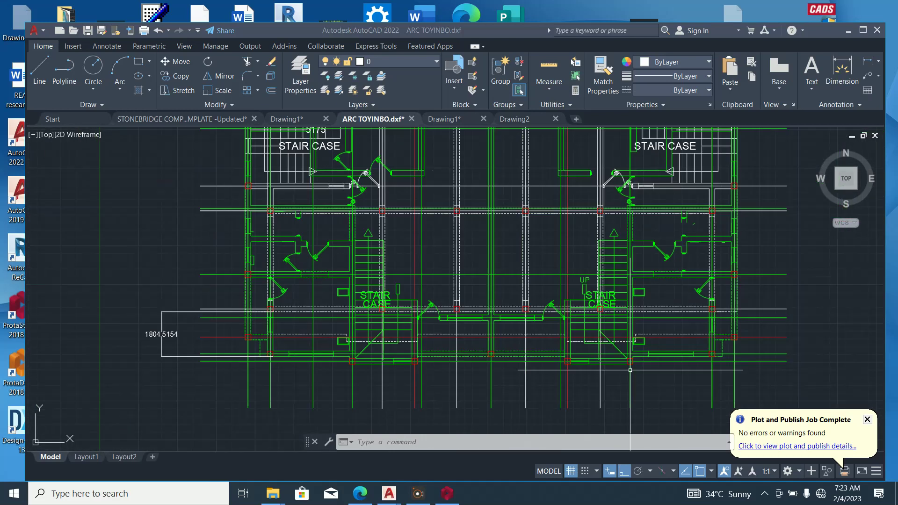
scroll(630, 370, "down", 6)
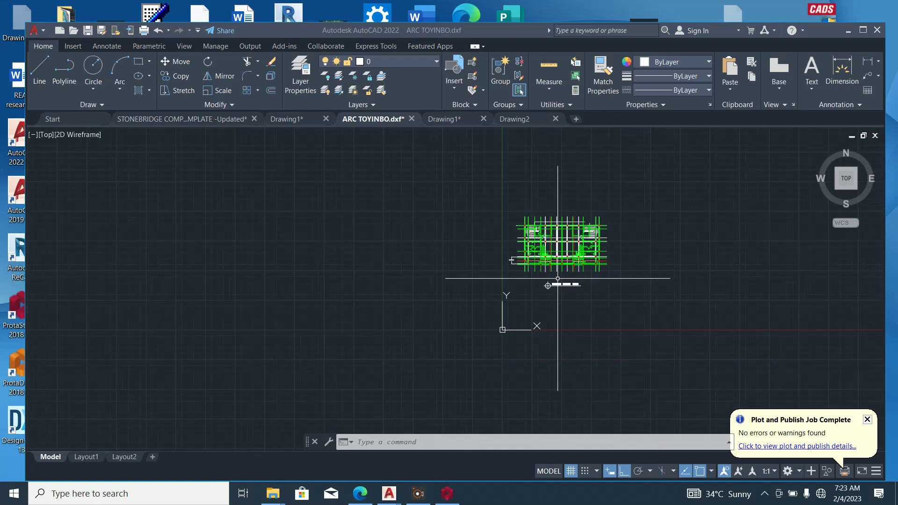
left_click(447, 494)
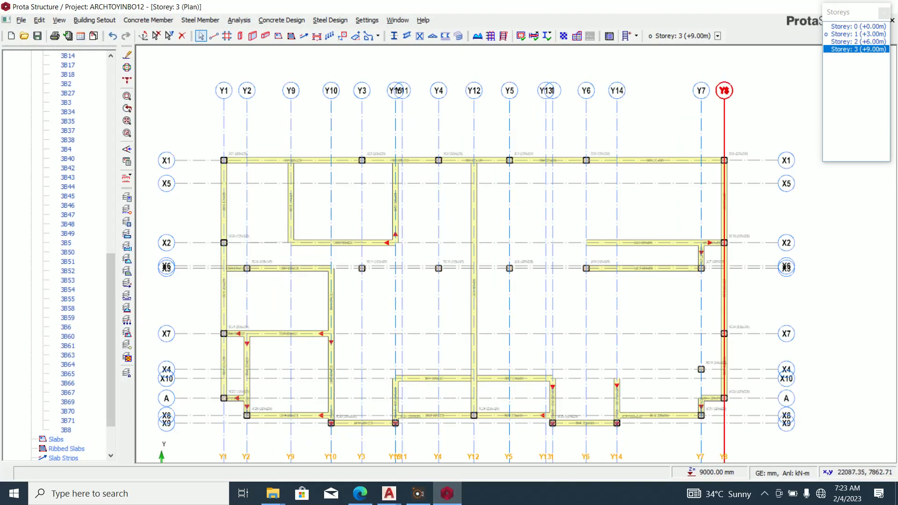
Delete the short beam 3B70 on axis Y14.
scroll(724, 290, "up", 1)
scroll(724, 290, "down", 1)
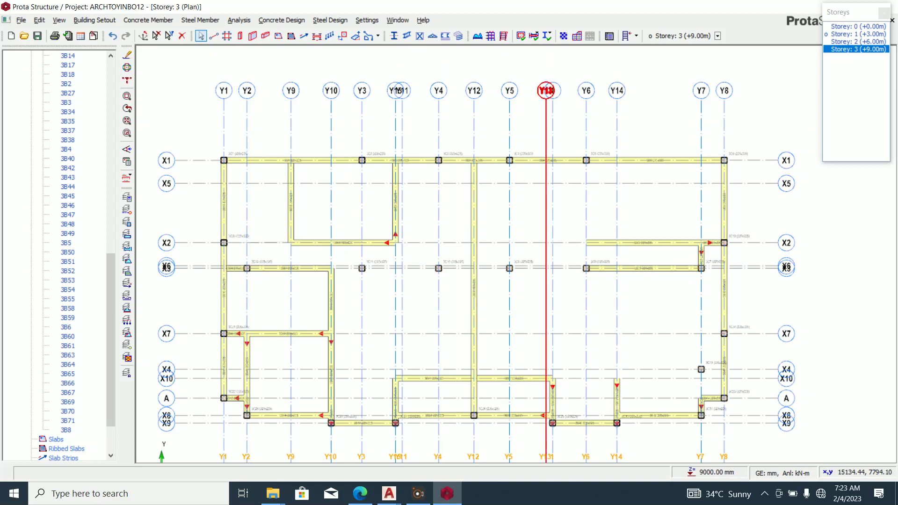
scroll(549, 272, "up", 2)
scroll(550, 242, "down", 2)
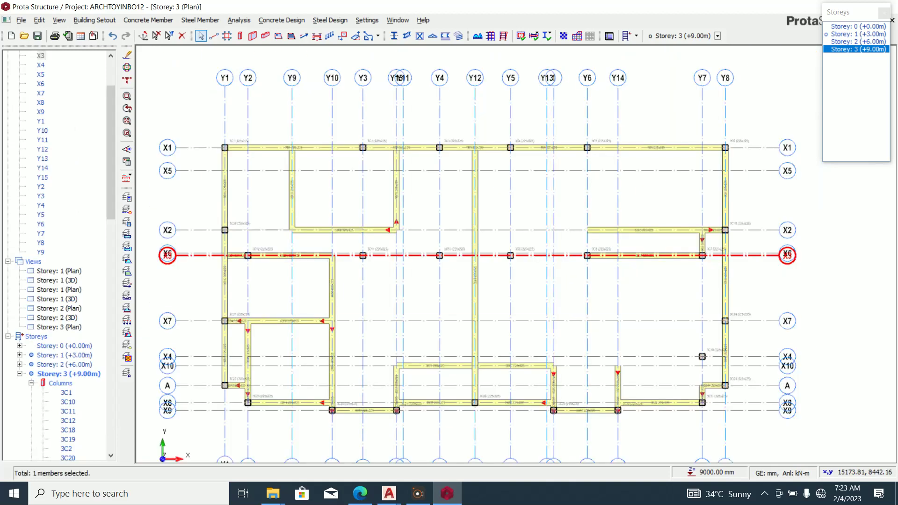
scroll(620, 395, "up", 2)
left_click(618, 392)
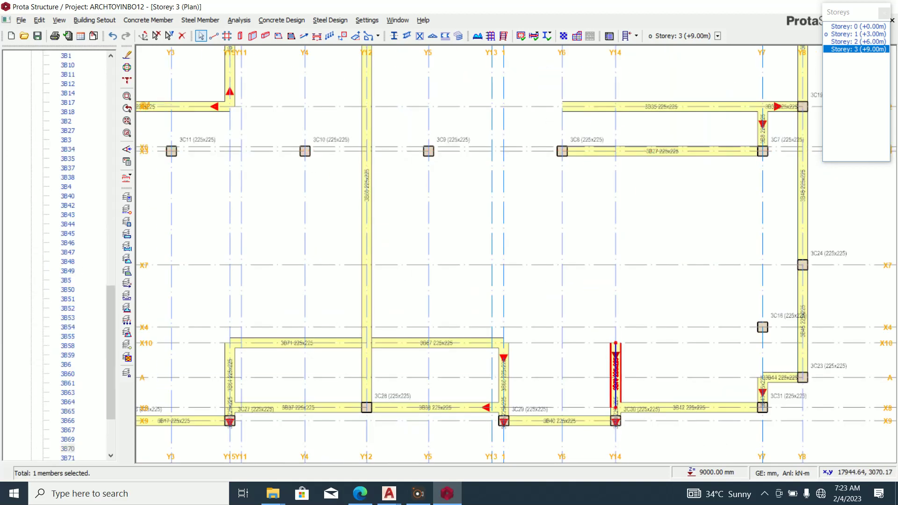
scroll(612, 413, "up", 2)
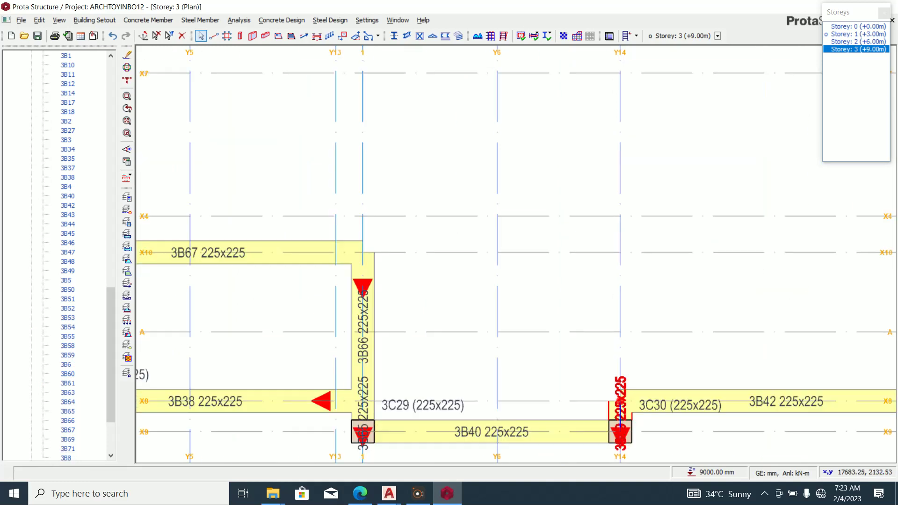
key("Delete")
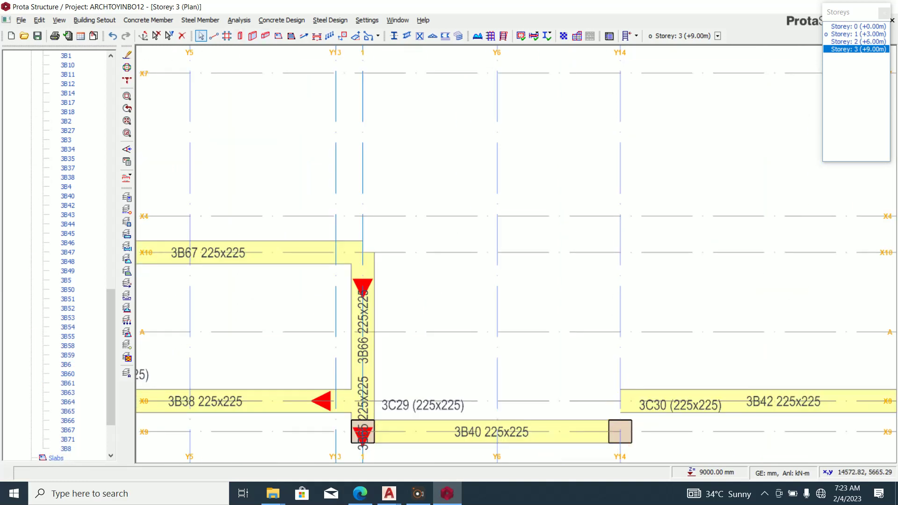
Draw a beam along Y14 from X8 to X3, accepting the split prompt.
left_click(265, 35)
scroll(610, 426, "down", 3)
left_click(594, 430)
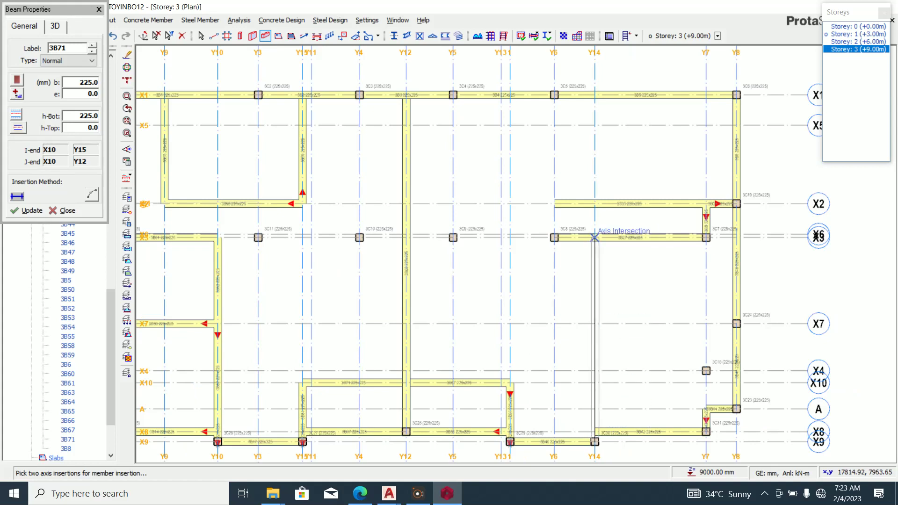
left_click(594, 237)
key("Return")
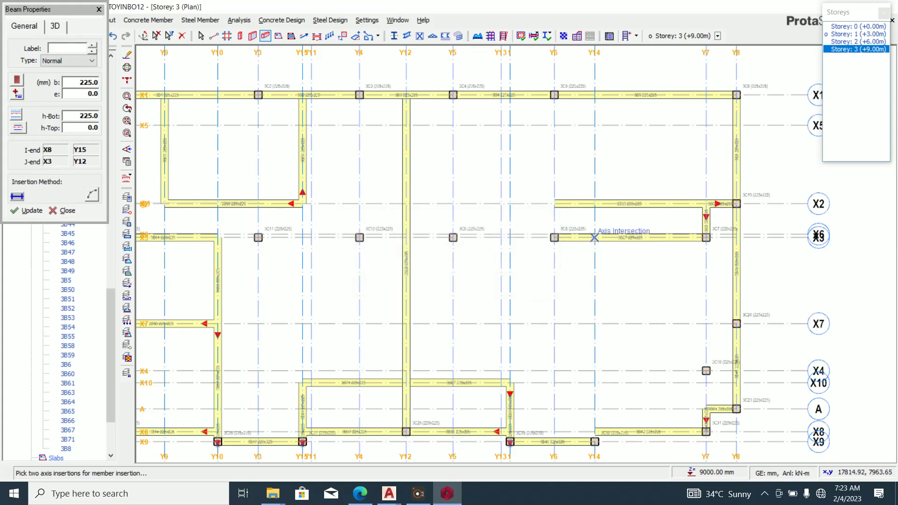
scroll(594, 237, "up", 3)
key("Escape")
Delete beam 3B27.
left_click(552, 234)
key("Delete")
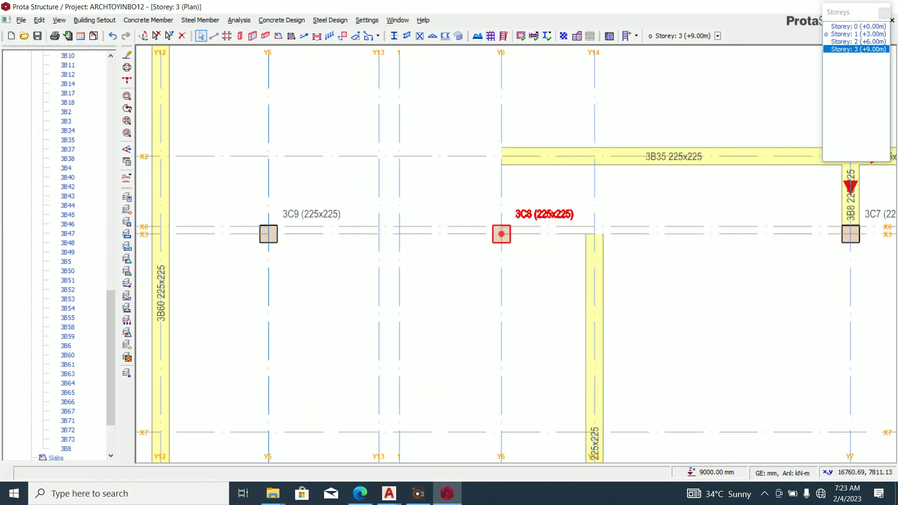
scroll(544, 254, "down", 5)
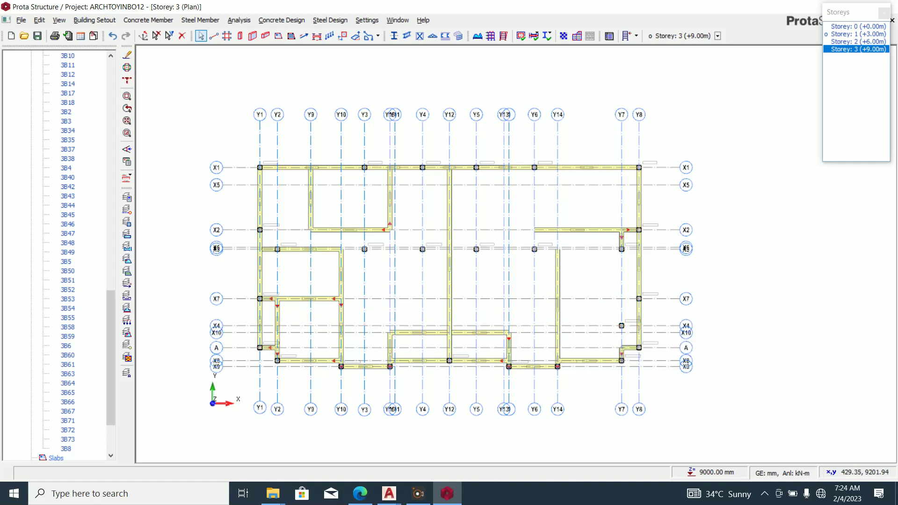
Insert beams along X3 from Y14 to Y8, then view the AutoCAD plan.
left_click(265, 36)
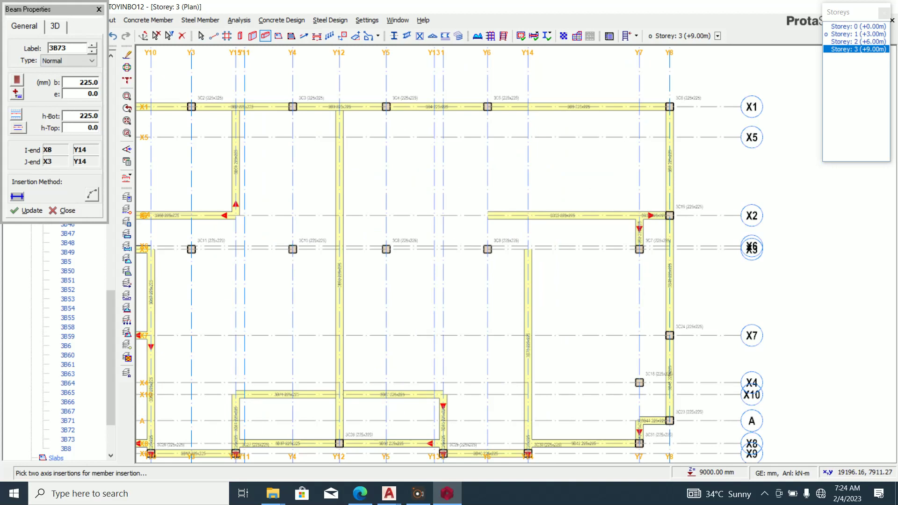
scroll(586, 249, "up", 5)
left_click(470, 248)
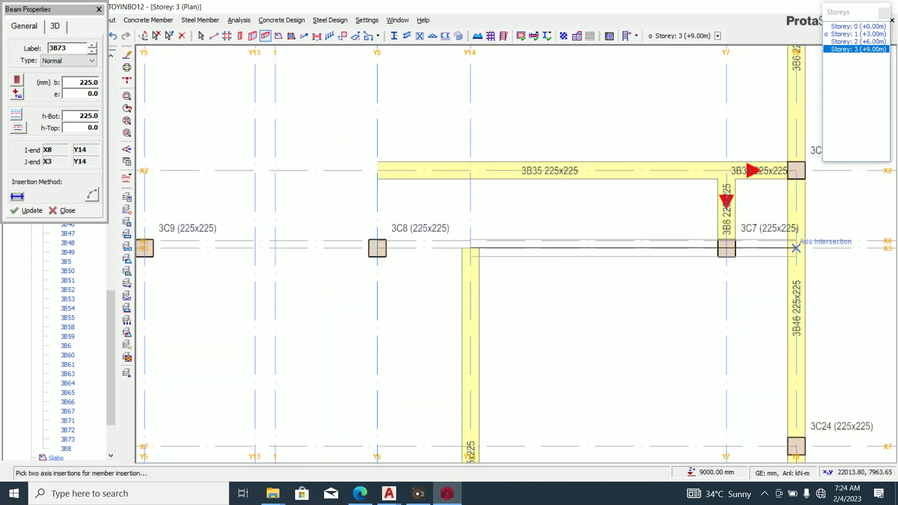
left_click(796, 248)
scroll(792, 252, "down", 5)
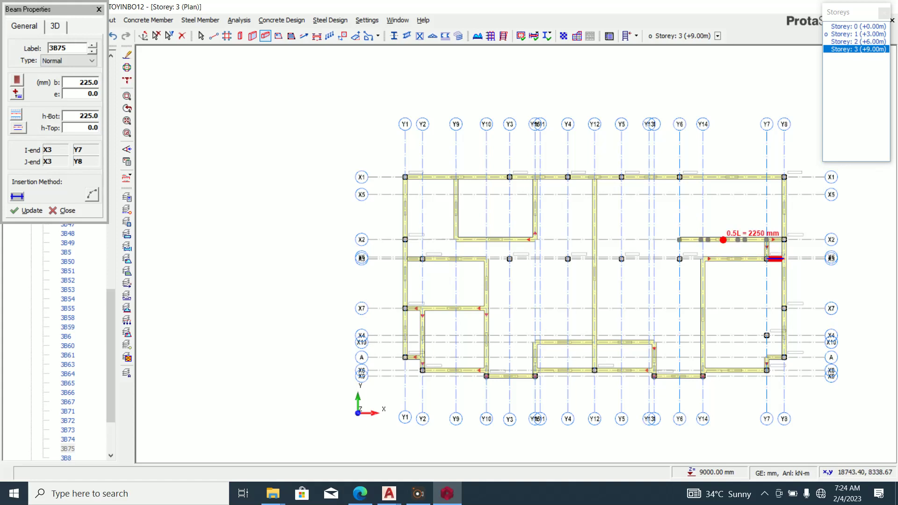
left_click(447, 493)
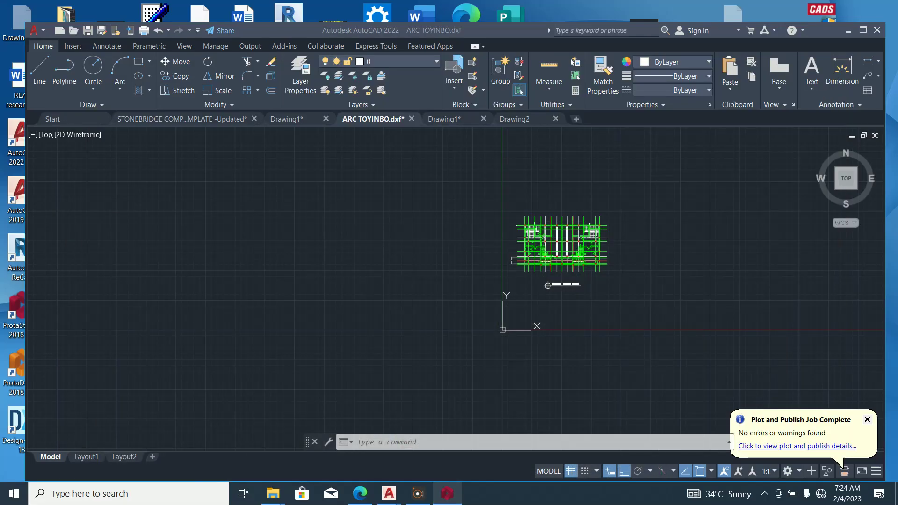
Compare the ProtaStructure Storey 3 layout with the AutoCAD ARC TOYINBO.dxf plan.
scroll(580, 233, "up", 8)
scroll(511, 276, "down", 2)
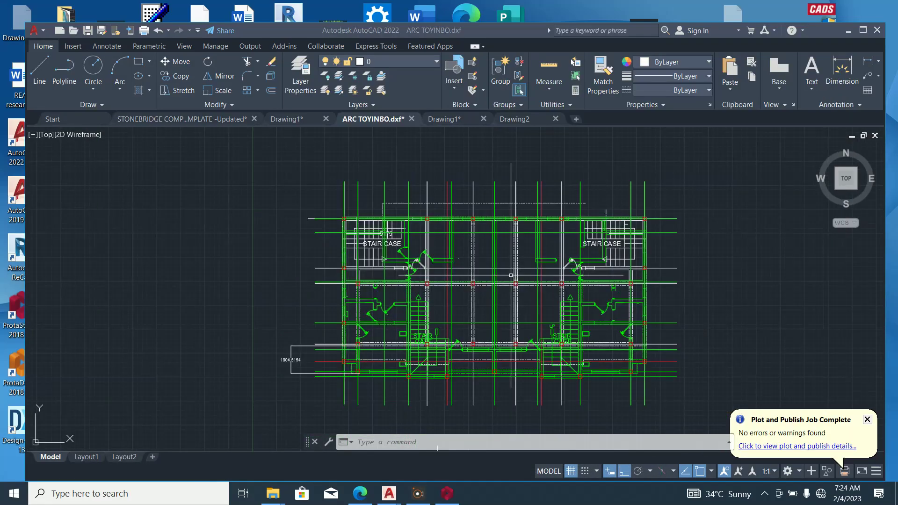
scroll(630, 277, "up", 4)
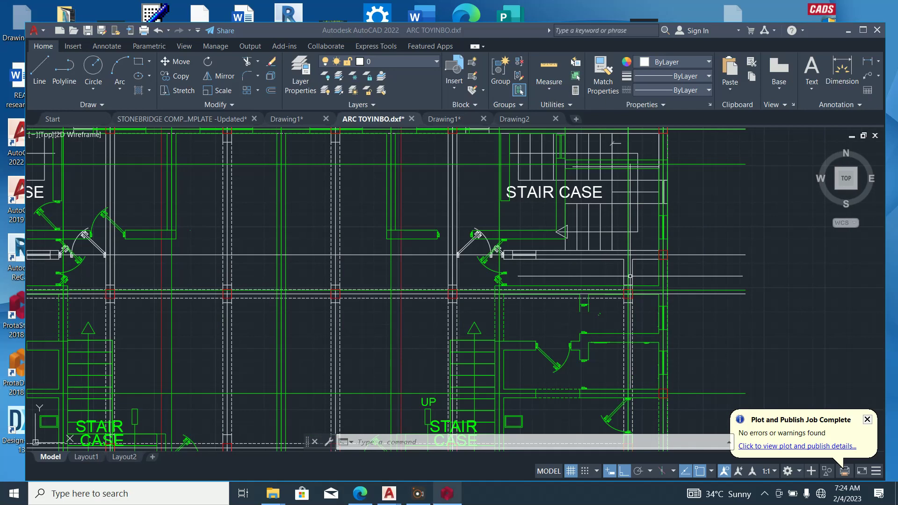
left_click(446, 493)
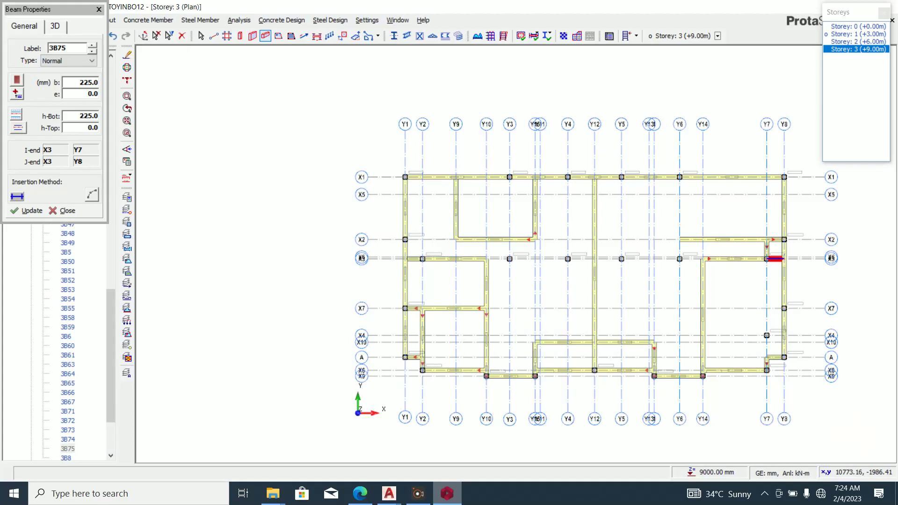
left_click(446, 493)
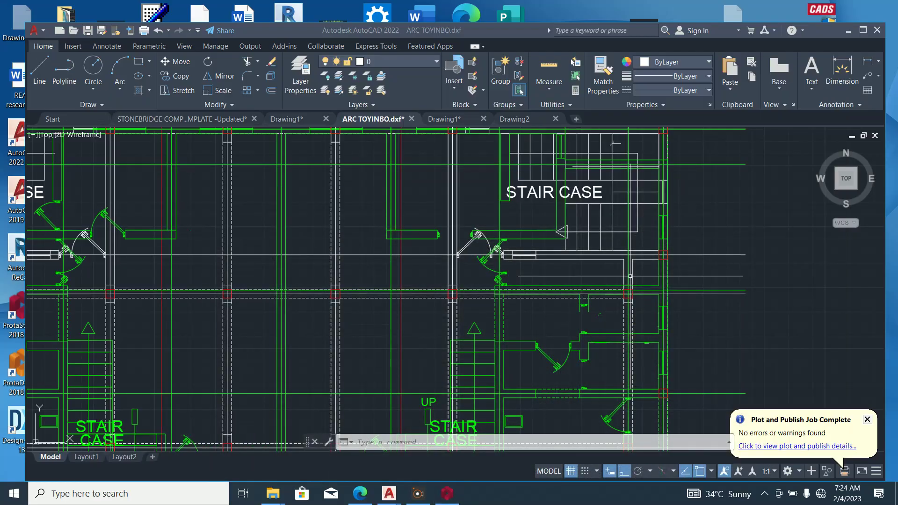
scroll(511, 291, "down", 2)
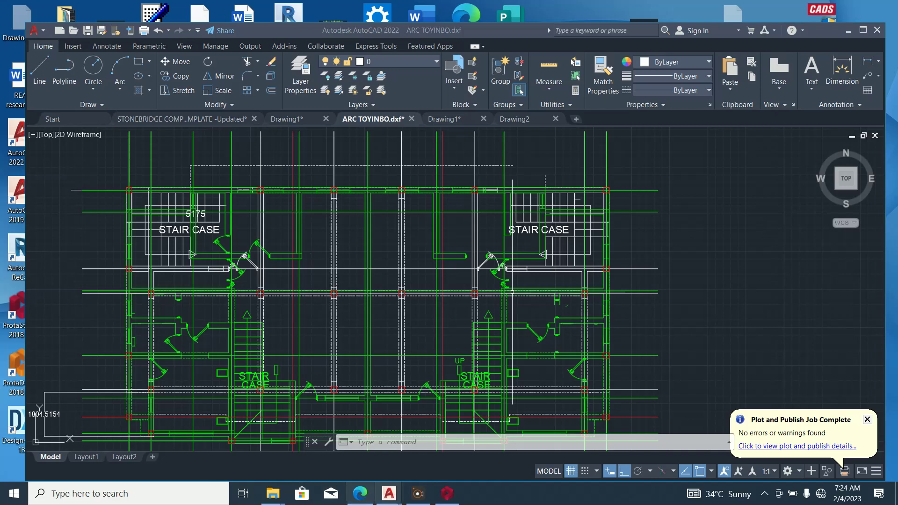
left_click(446, 493)
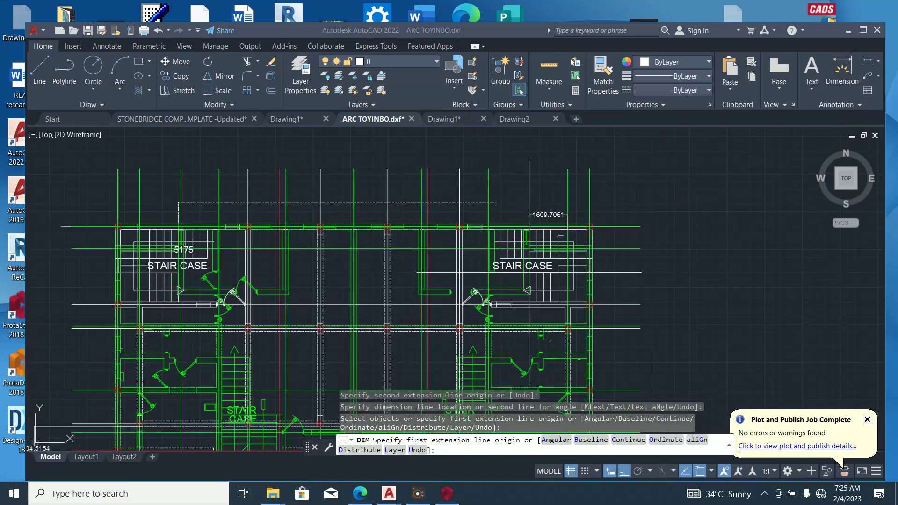
Erase the mistaken 1609.7061 dimension above the staircase.
scroll(524, 218, "up", 4)
scroll(528, 263, "down", 3)
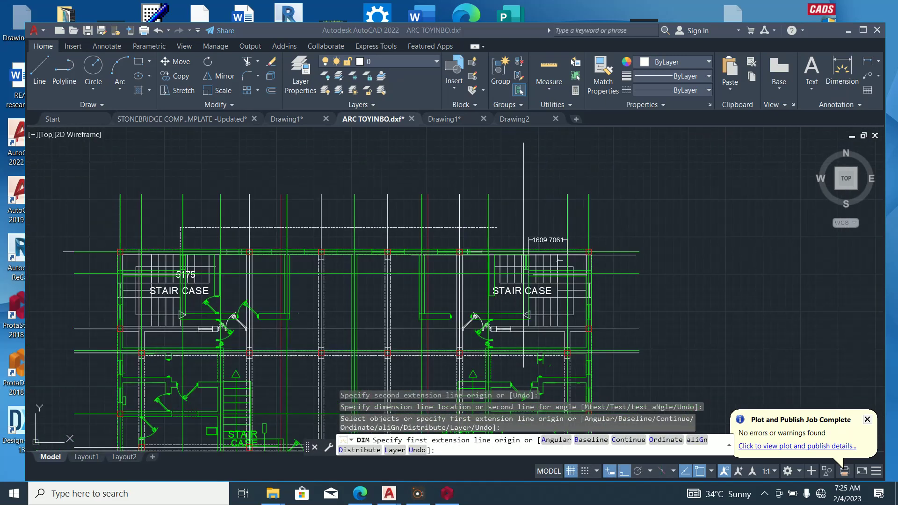
scroll(536, 324, "up", 2)
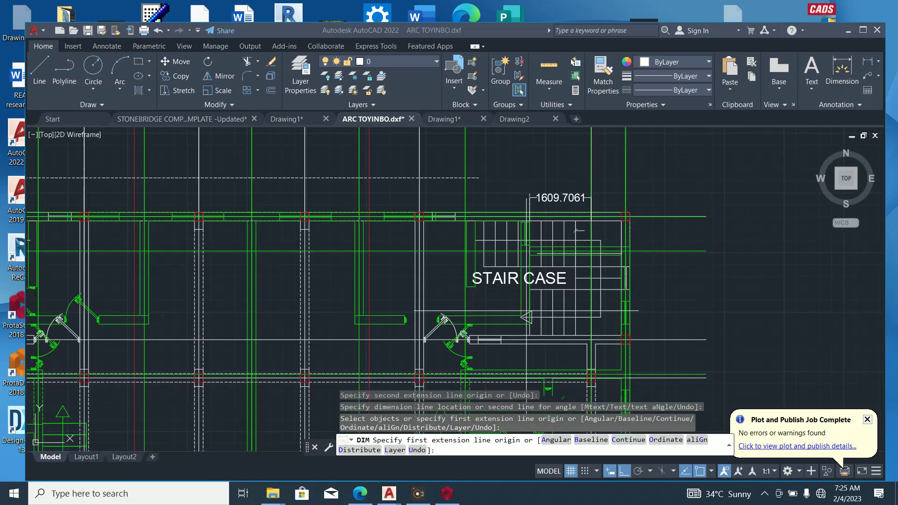
left_click(564, 199)
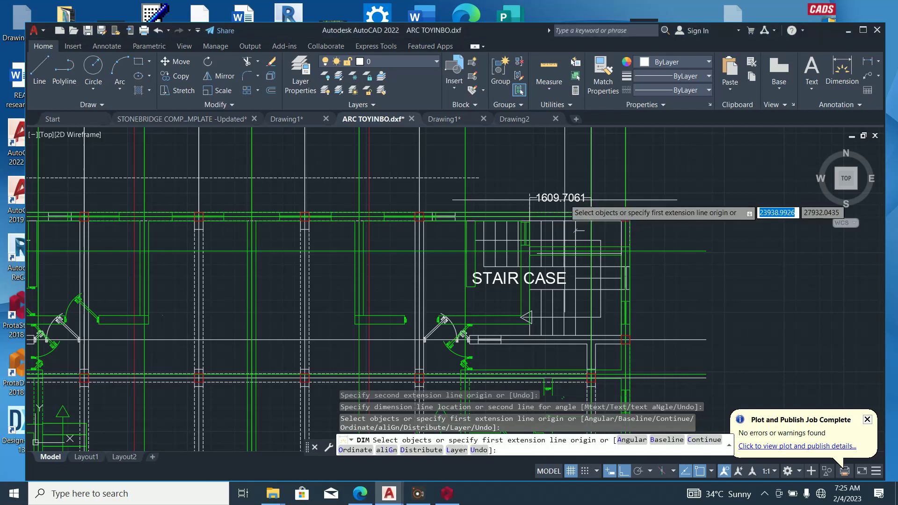
left_click(552, 188)
key("Escape")
left_click(560, 198)
key("Delete")
Draw a helper line (L) from a midpoint (MID snap) above the right staircase.
scroll(530, 314, "up", 4)
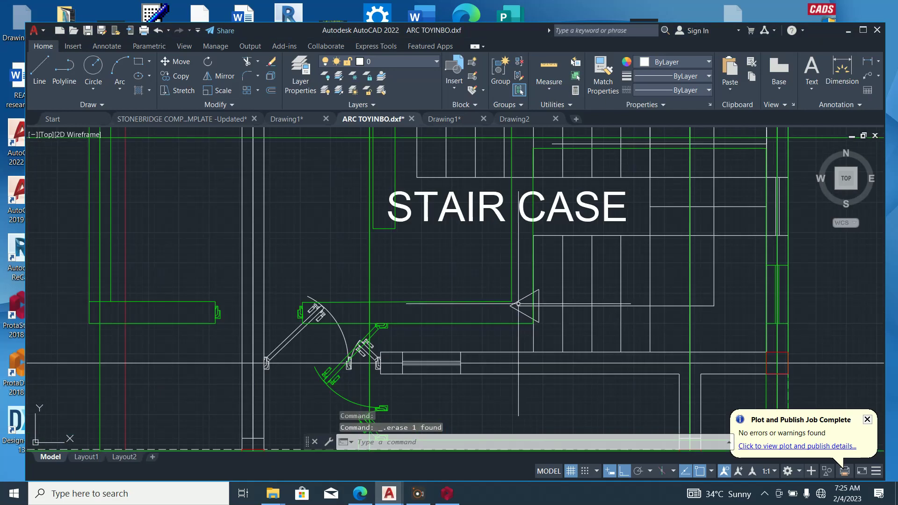
scroll(529, 318, "down", 4)
scroll(534, 237, "up", 2)
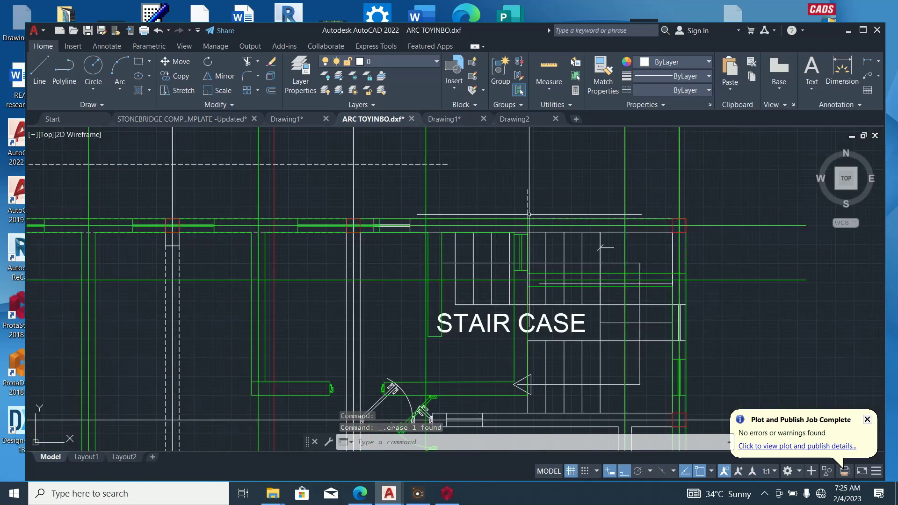
type("l")
key("Return")
type("MI")
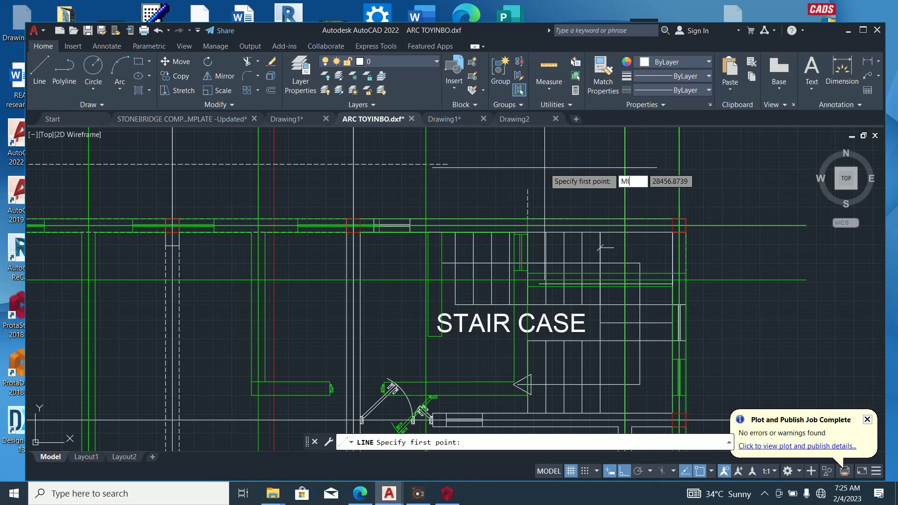
type("D")
key("Return")
scroll(542, 224, "up", 3)
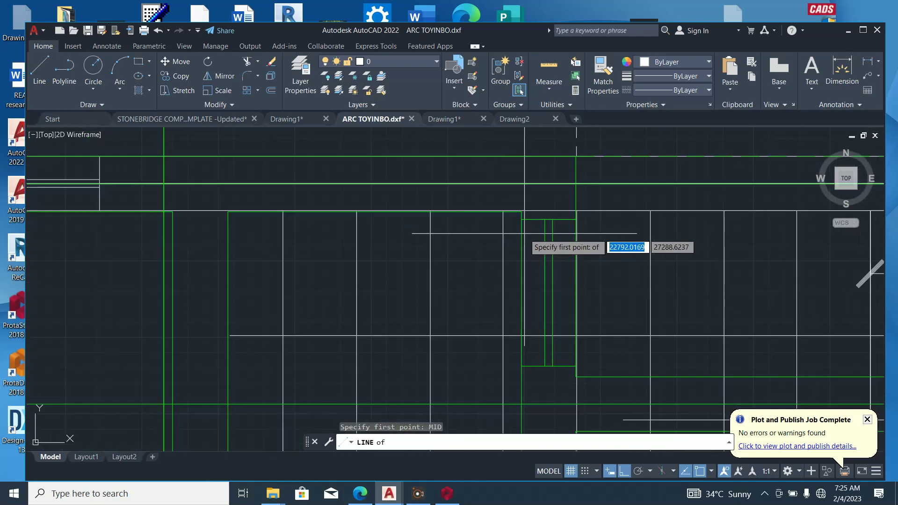
left_click(542, 220)
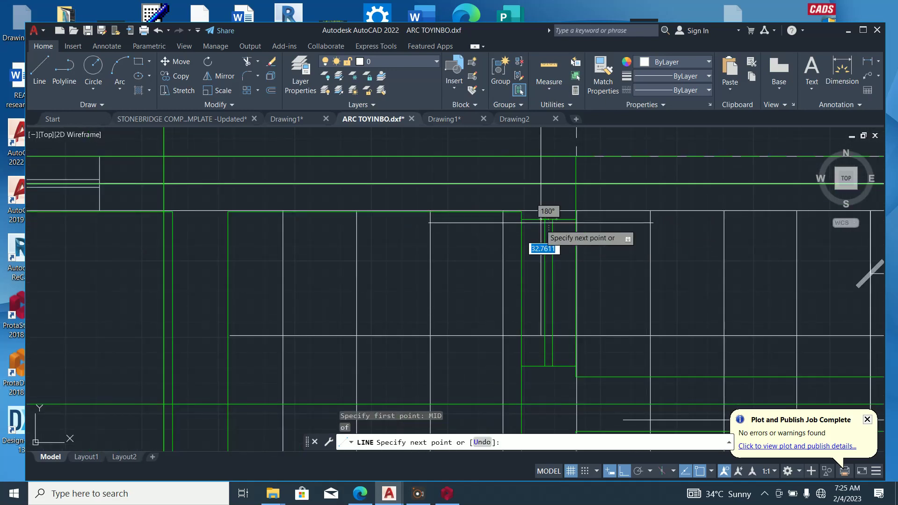
scroll(524, 323, "down", 4)
scroll(526, 280, "down", 6)
scroll(530, 296, "up", 2)
scroll(531, 297, "up", 2)
left_click(530, 280)
key("Escape")
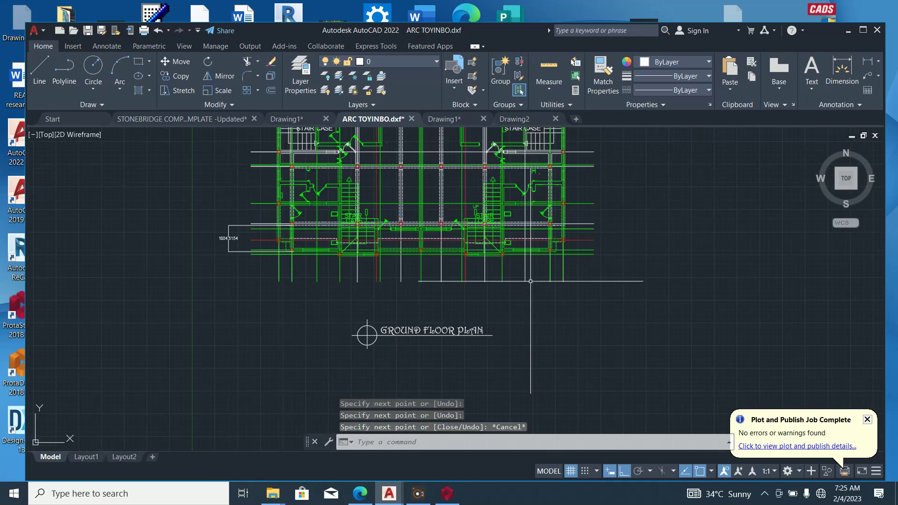
Attempt a dimension from the corner column, cancelling each mis-picked first point.
scroll(528, 301, "down", 2)
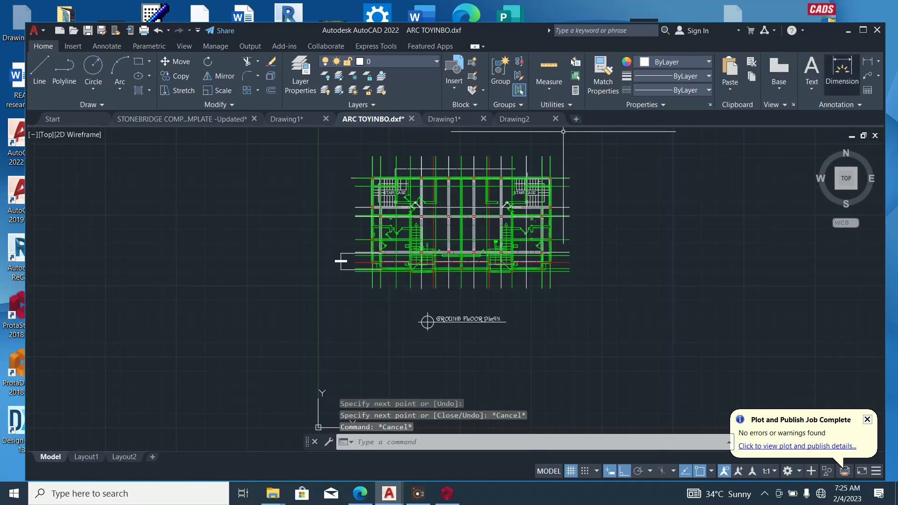
left_click(842, 70)
scroll(516, 178, "up", 5)
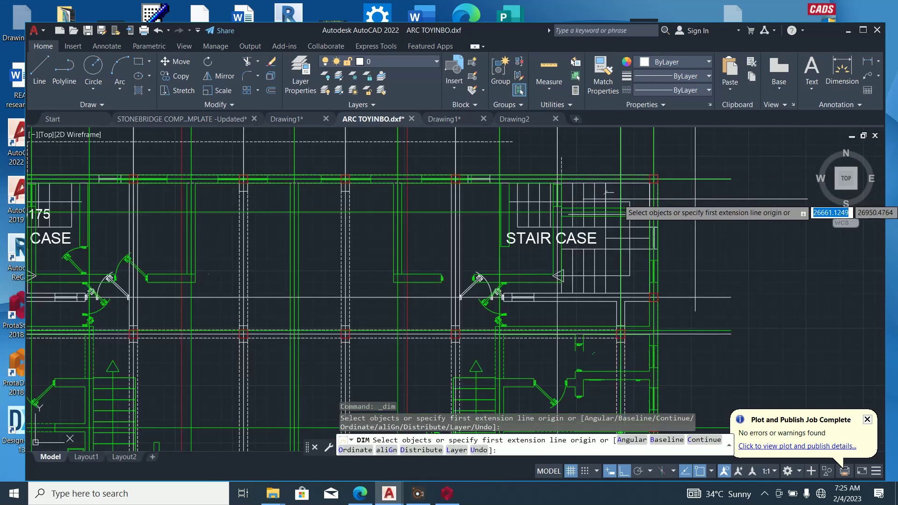
scroll(654, 183, "up", 4)
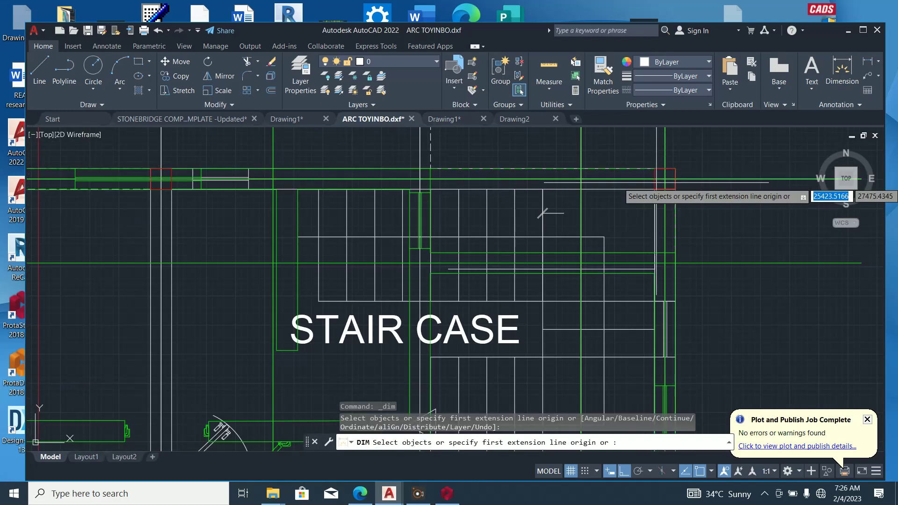
left_click(664, 189)
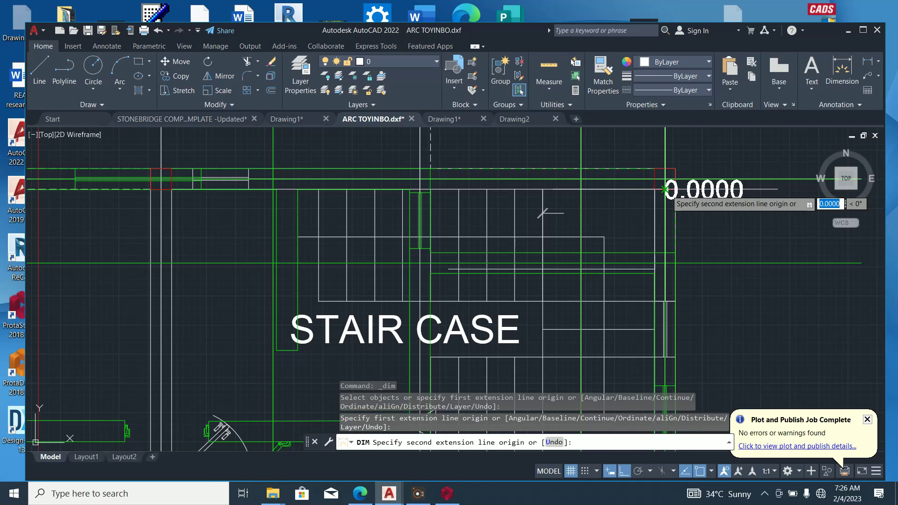
key("Escape")
left_click(842, 70)
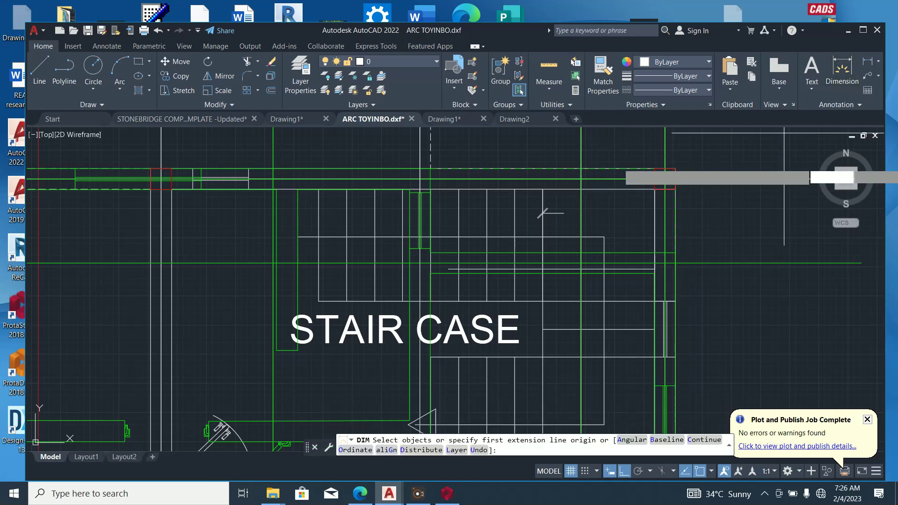
left_click(676, 189)
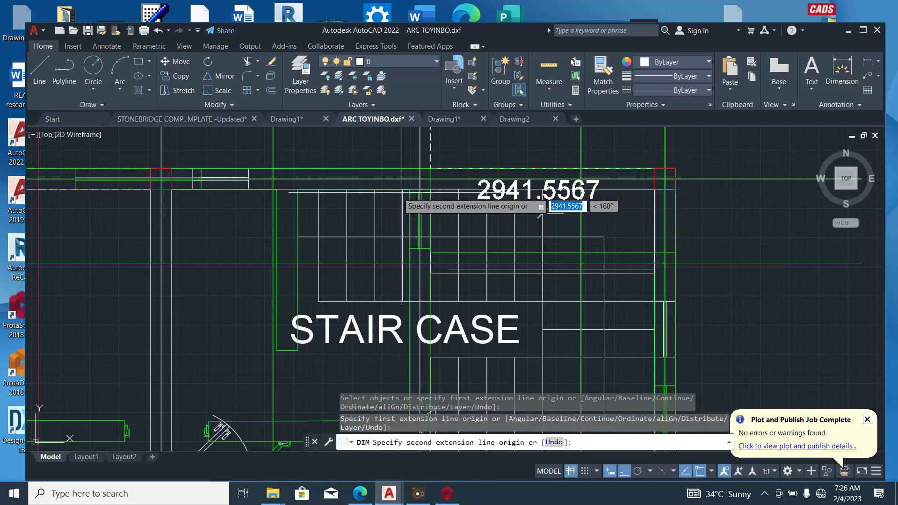
key("Escape")
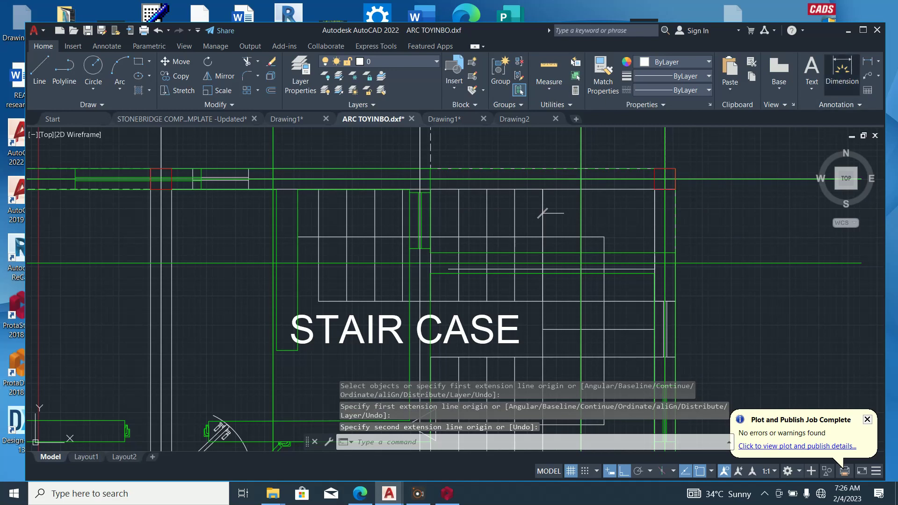
left_click(842, 70)
left_click(662, 189)
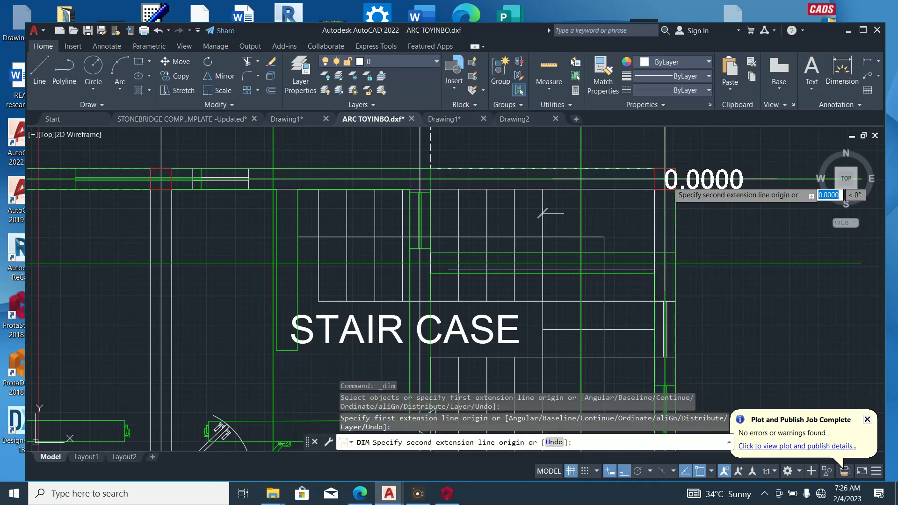
key("Escape")
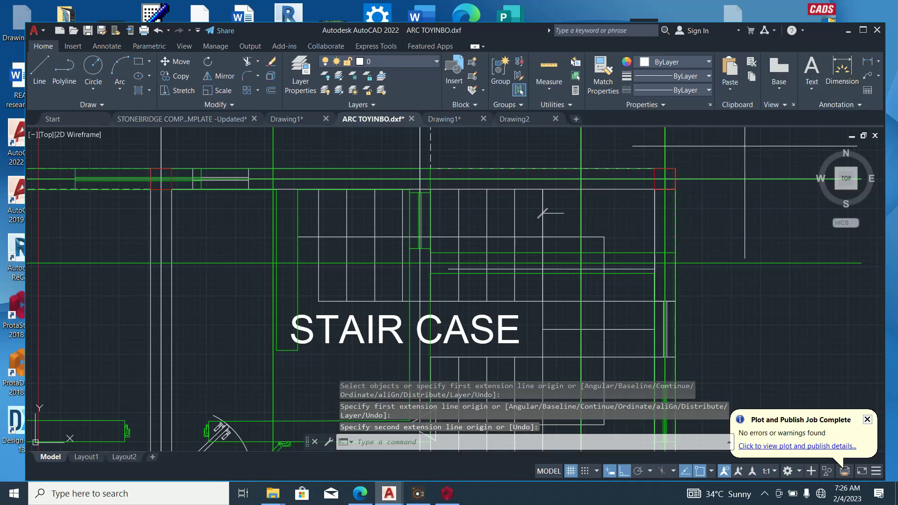
Dimension 2626.4644 from the red column corner to the line, placed above the staircase.
key("Return")
scroll(657, 184, "up", 2)
key("Return")
left_click(656, 184)
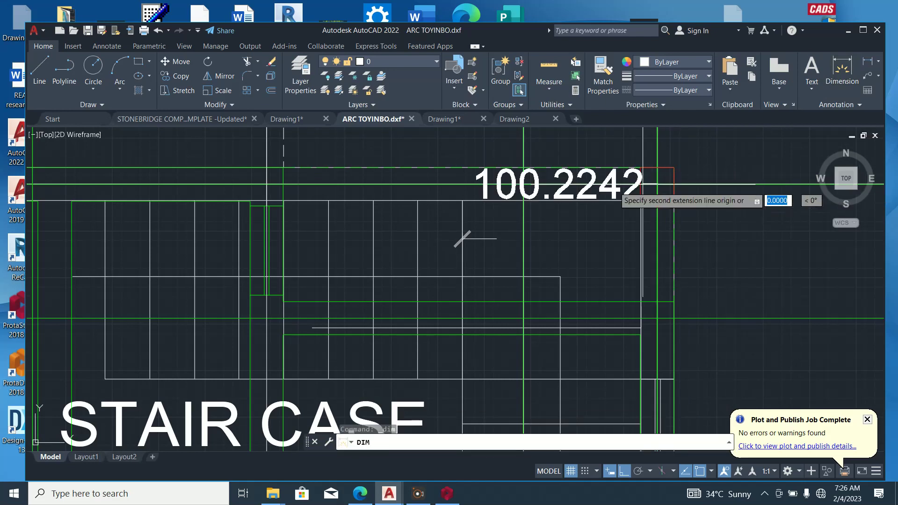
left_click(284, 186)
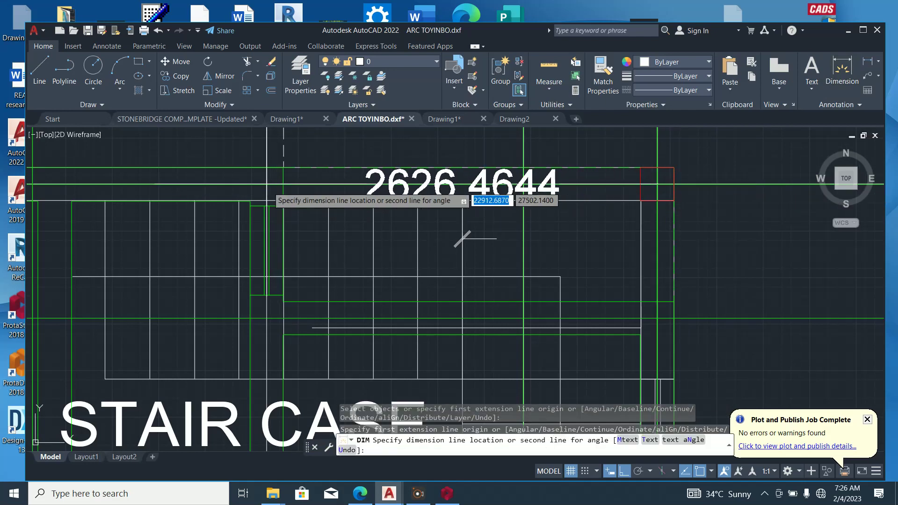
scroll(308, 231, "down", 2)
left_click(319, 172)
key("Escape")
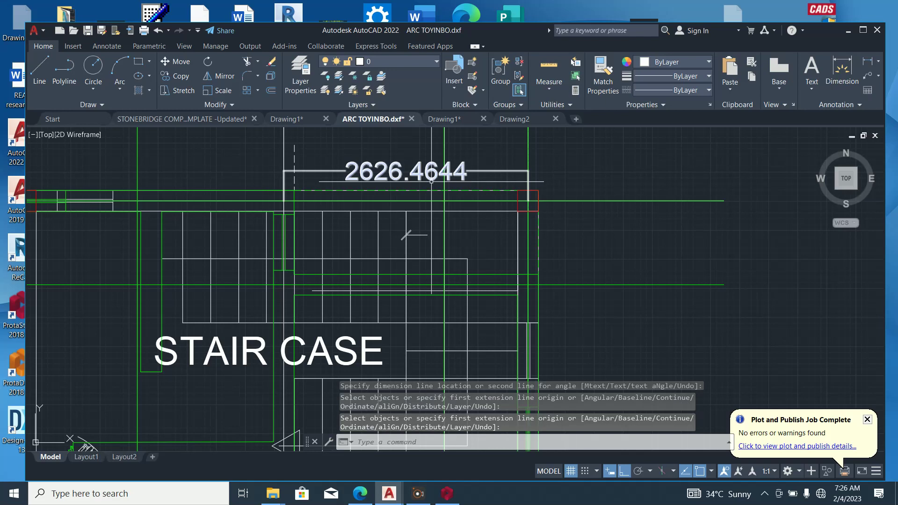
scroll(440, 192, "down", 4)
key("alt+Tab")
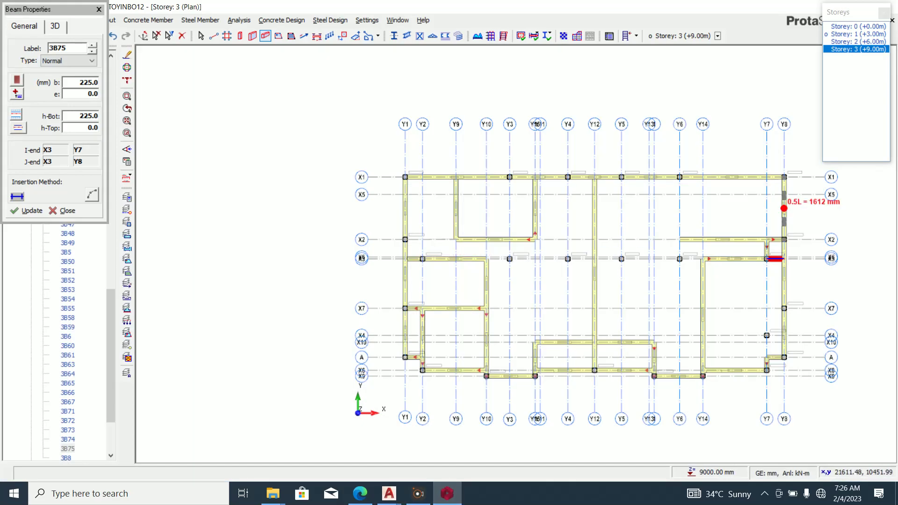
End beam insertion, close Beam Properties and clear the 3B75 selection.
key("Escape")
middle_click_drag(785, 208, 685, 195)
key("Escape")
scroll(709, 198, "up", 3)
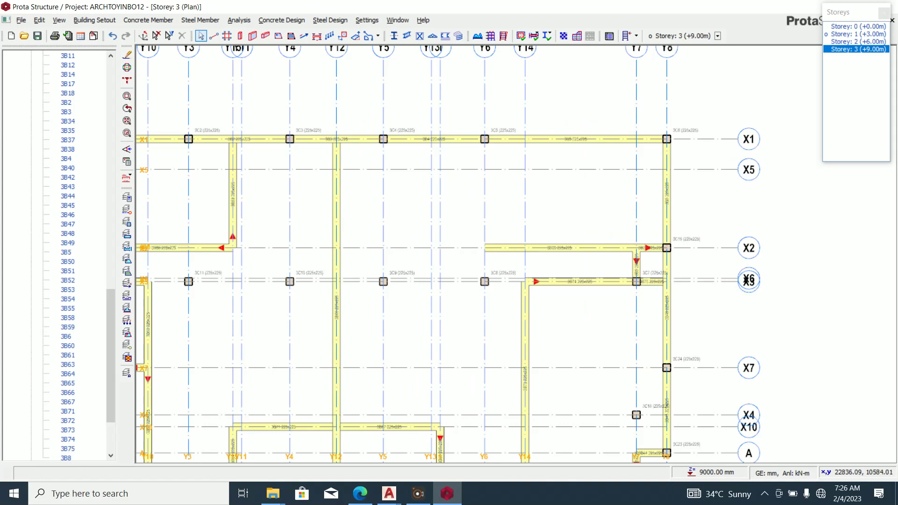
Copy axis Y8 2626 mm to the left as new axis Y16.
left_click(666, 100)
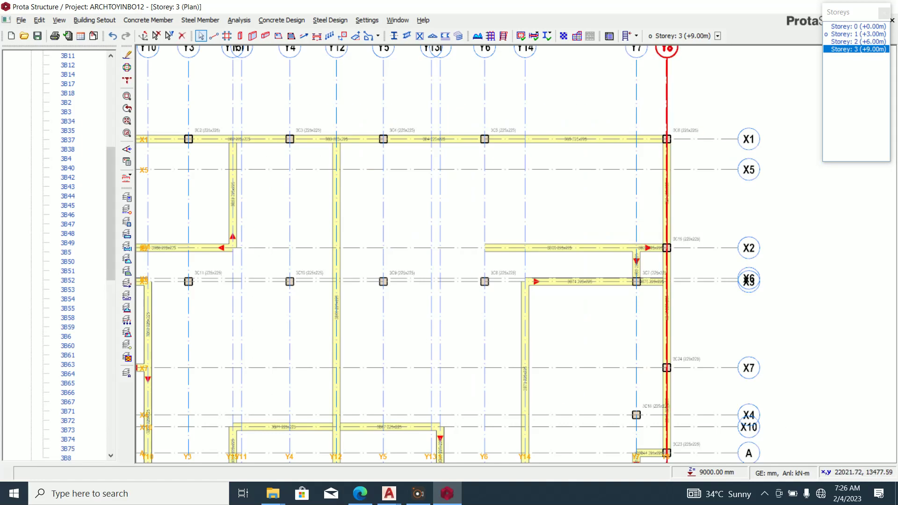
right_click(659, 106)
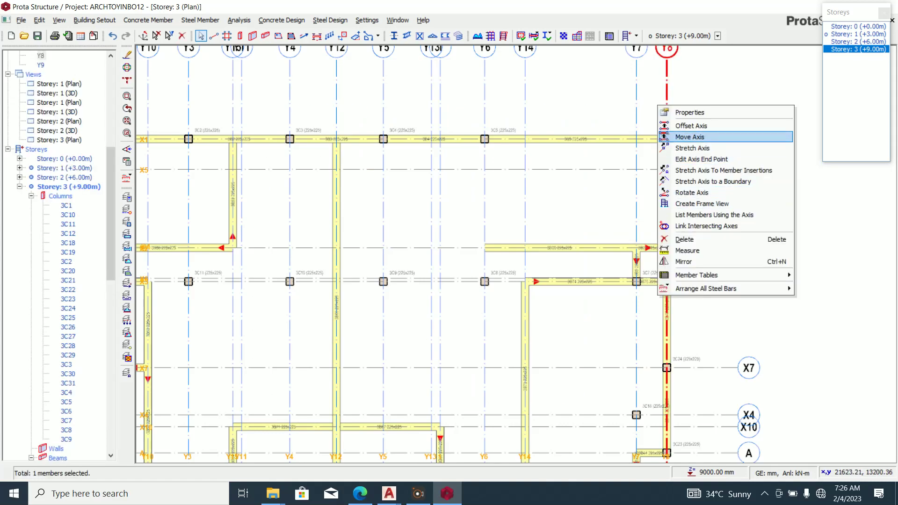
left_click(689, 137)
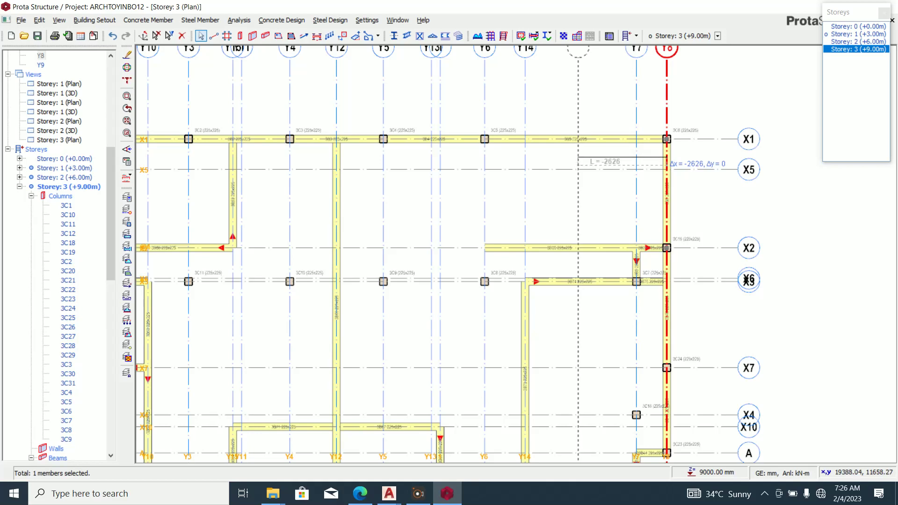
left_click(578, 165)
scroll(555, 180, "down", 1)
key("Escape")
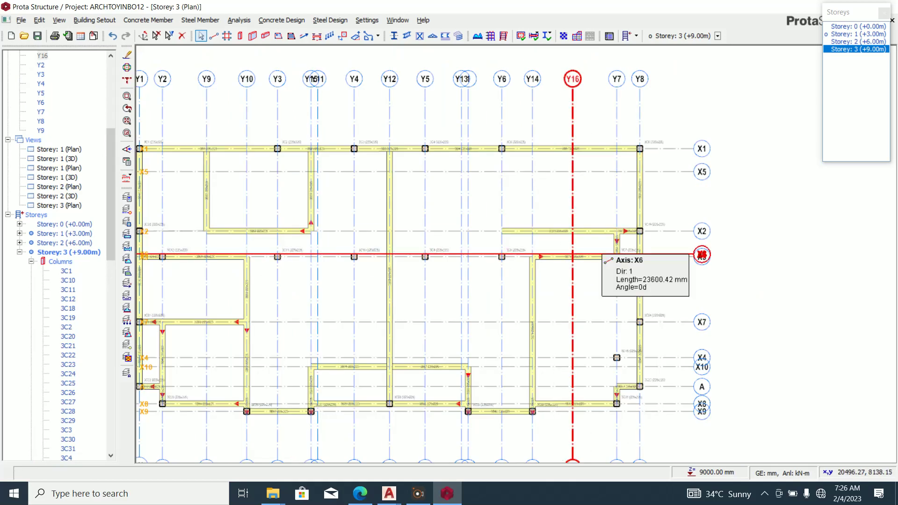
scroll(621, 202, "down", 1)
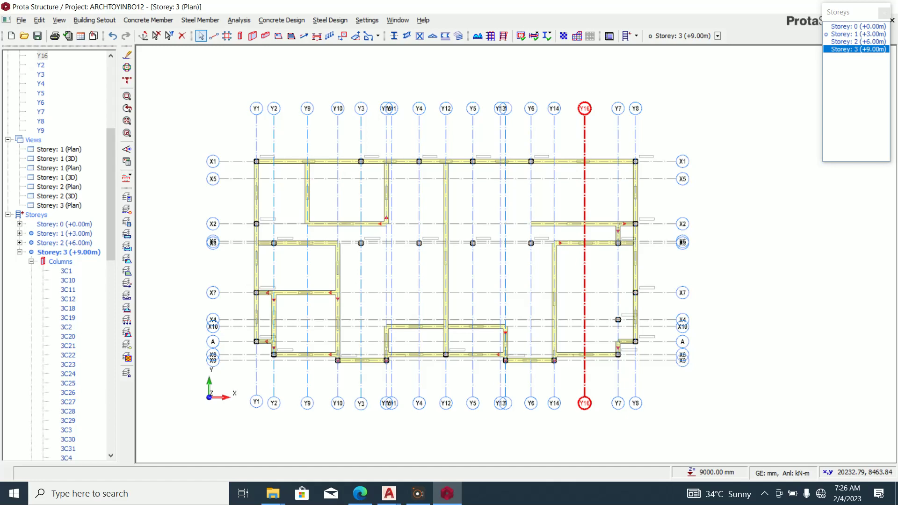
Delete the existing beam along axis X2.
scroll(601, 233, "up", 3)
left_click(602, 217)
key("Delete")
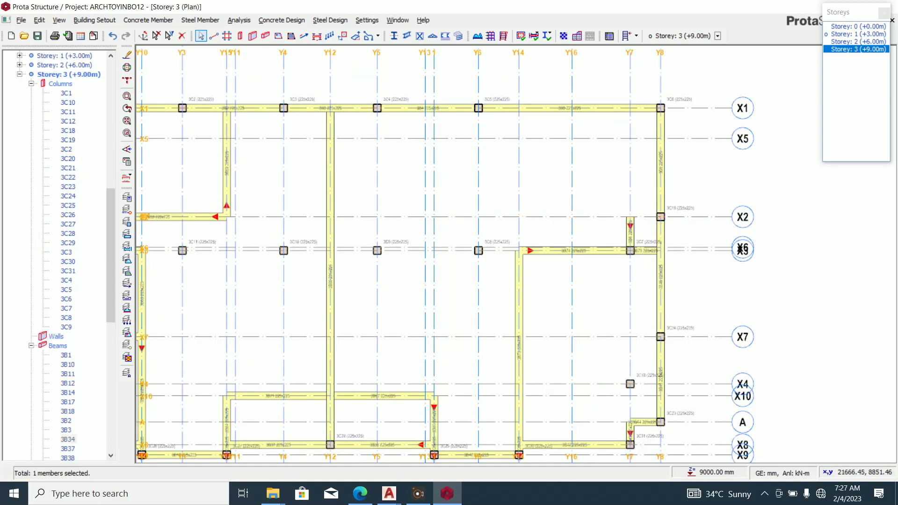
scroll(608, 247, "down", 3)
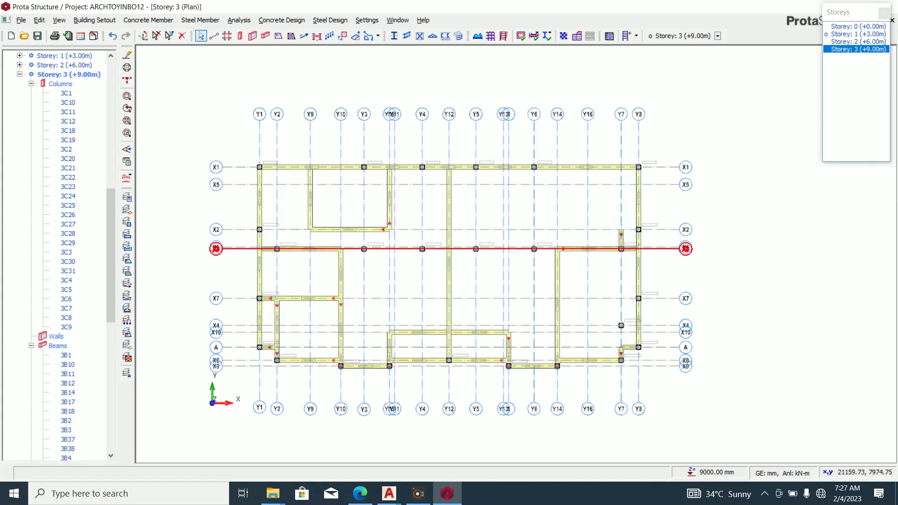
scroll(624, 237, "up", 4)
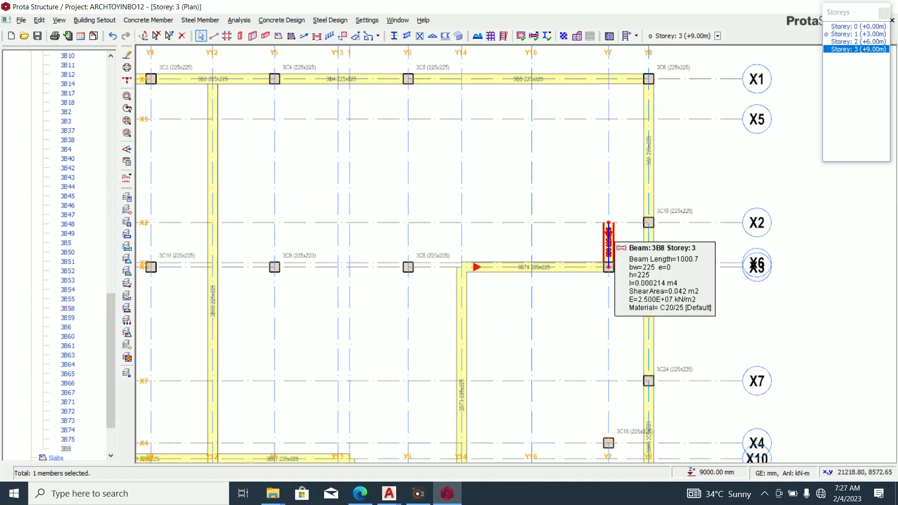
scroll(545, 242, "down", 3)
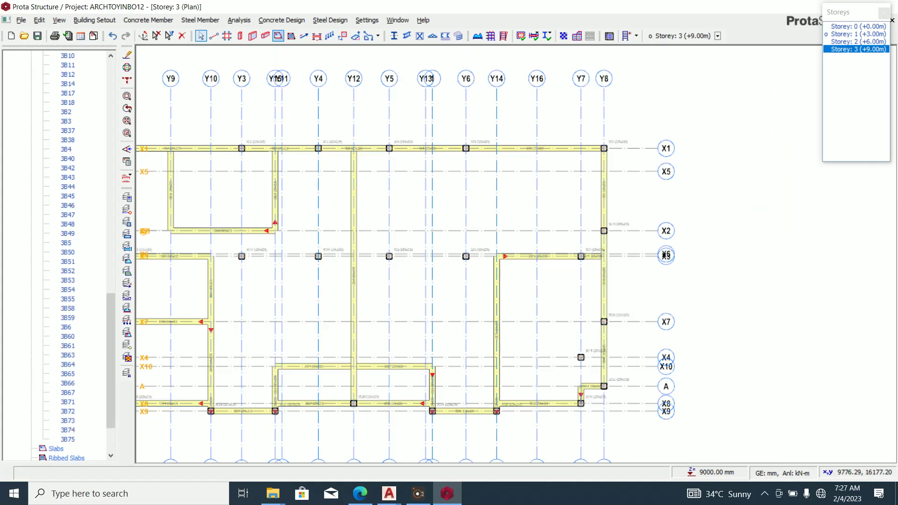
Add beams along Y16 from X1 to X2, along X2 to Y13, and along Y13 to X1.
left_click(265, 36)
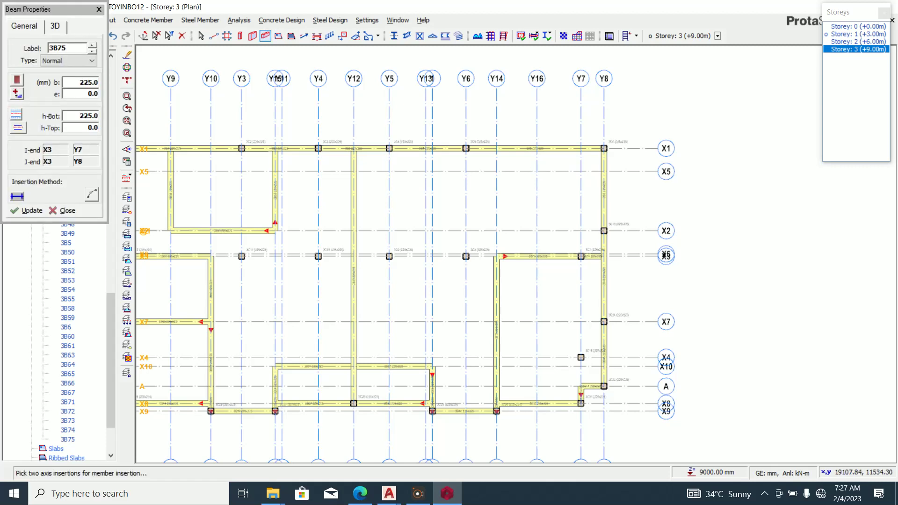
scroll(536, 231, "down", 1)
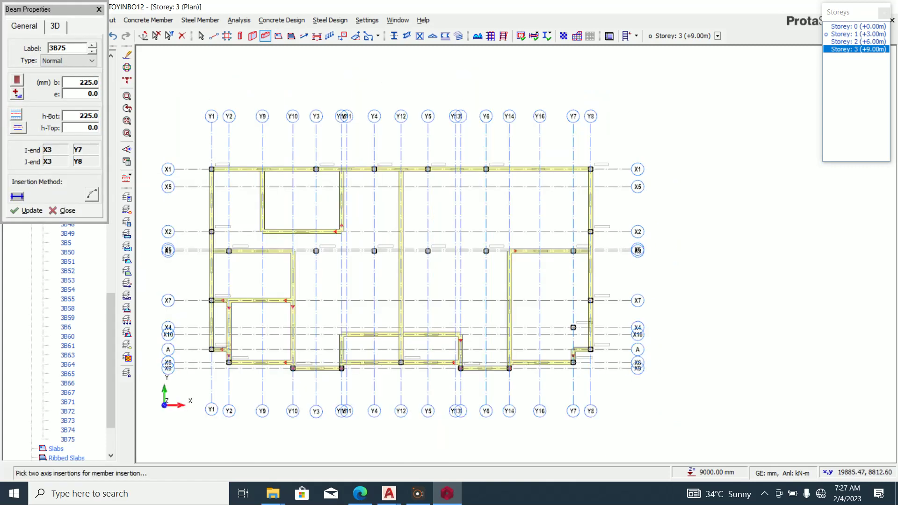
left_click(539, 169)
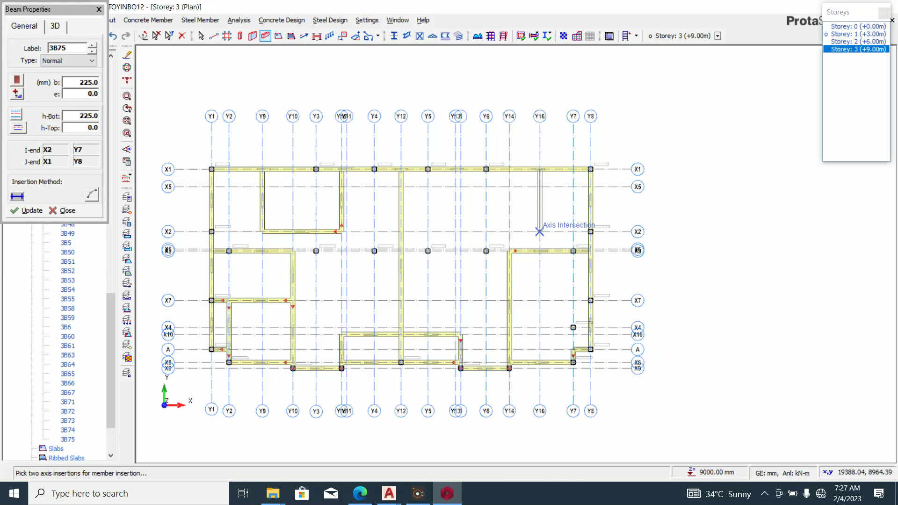
left_click(539, 231)
scroll(455, 232, "up", 2)
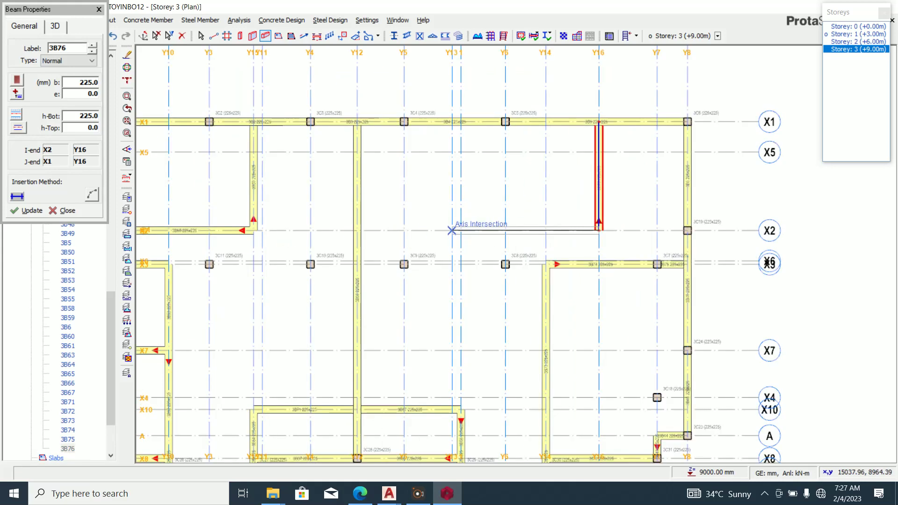
left_click(455, 231)
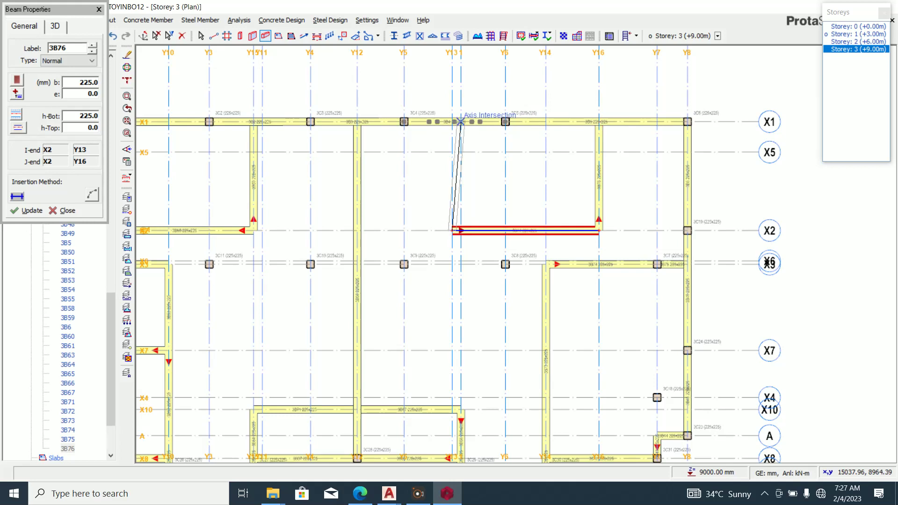
left_click(452, 122)
scroll(453, 123, "down", 3)
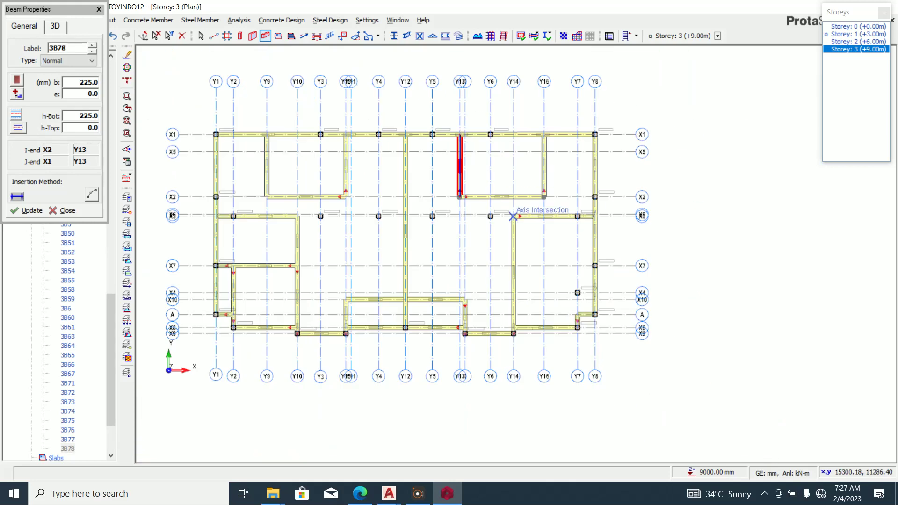
left_click(389, 492)
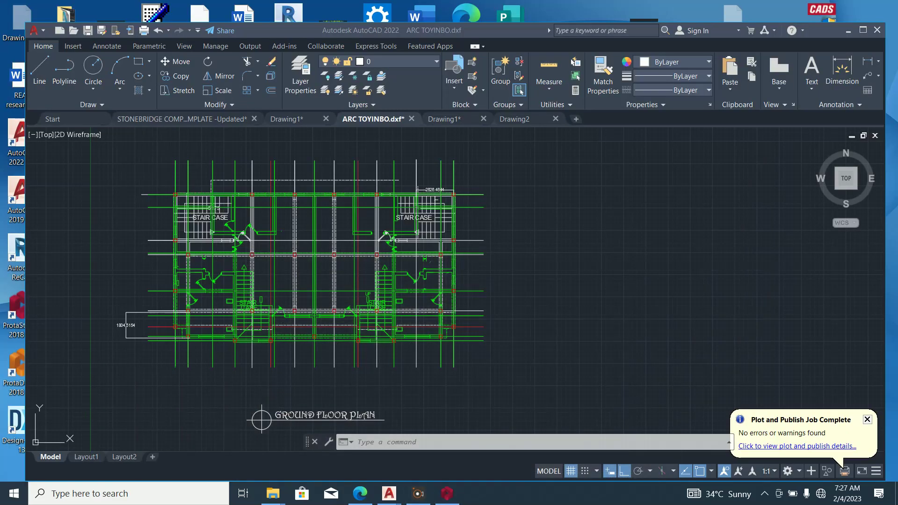
scroll(406, 243, "up", 2)
scroll(448, 252, "down", 2)
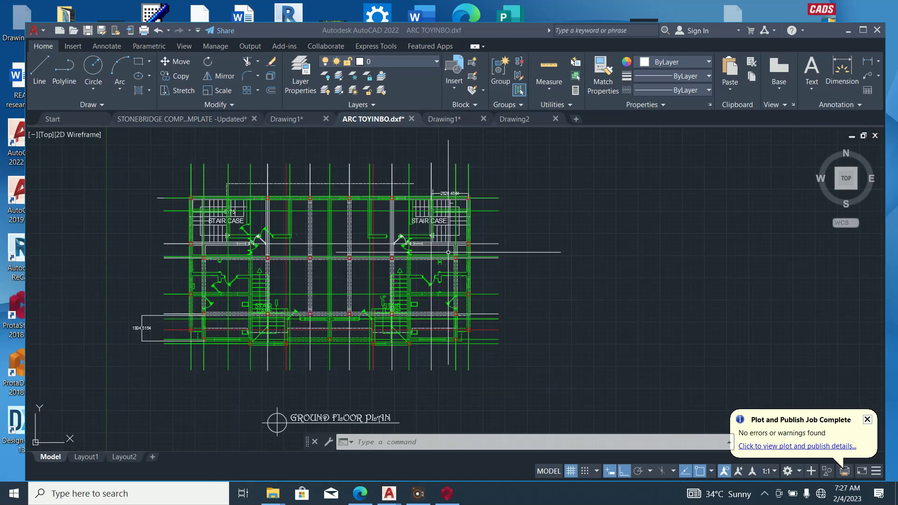
scroll(448, 252, "up", 3)
scroll(432, 239, "down", 1)
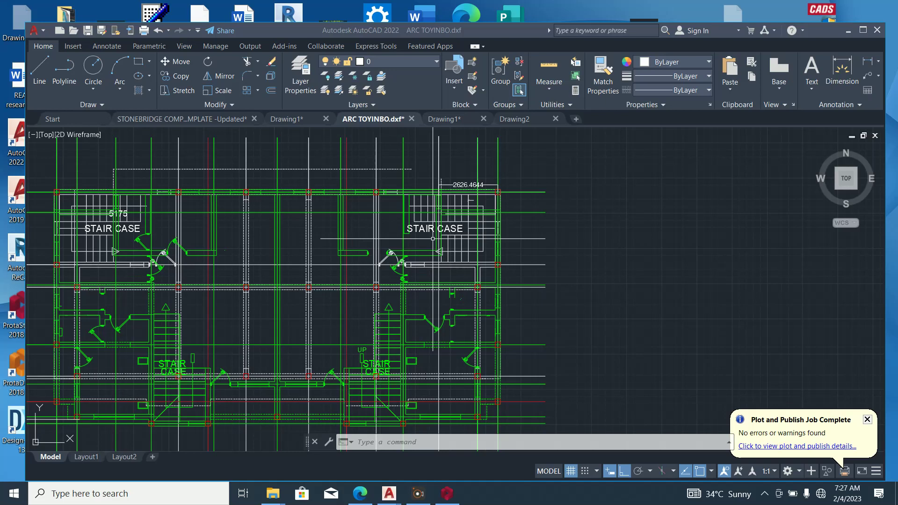
key("alt+Tab")
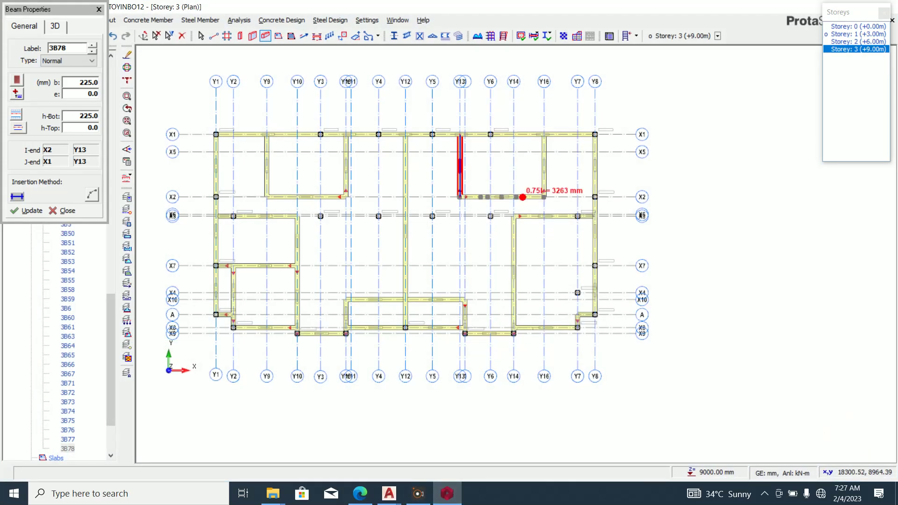
End beam placement and delete columns 3C11 and 3C10.
key("Escape")
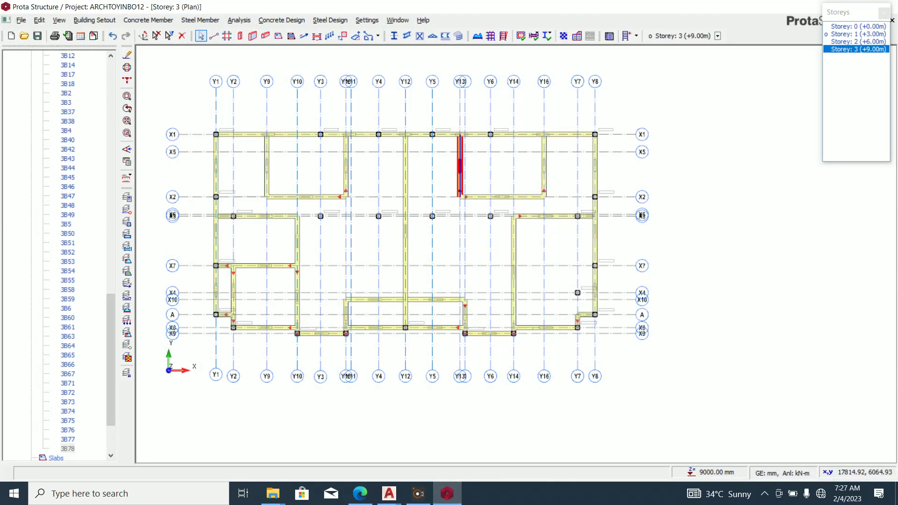
mouse_move(447, 493)
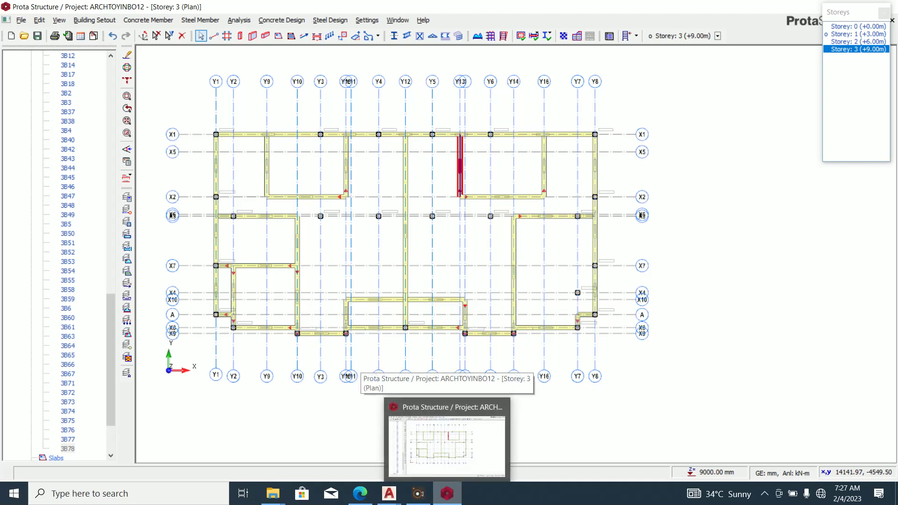
scroll(320, 216, "up", 6)
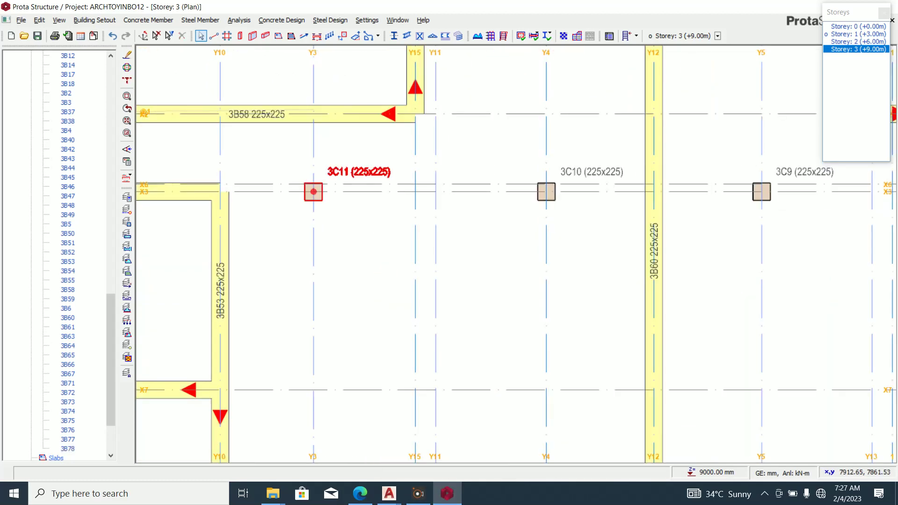
left_click(314, 192)
key("Delete")
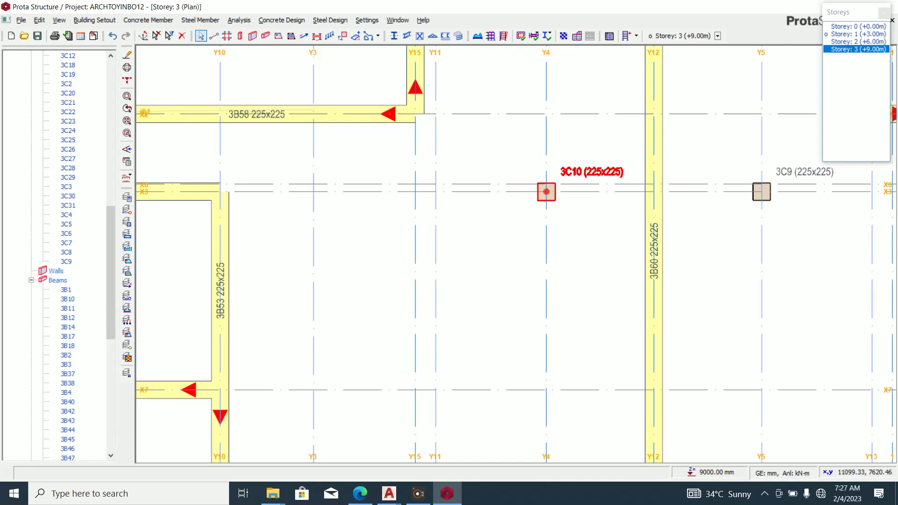
left_click(546, 192)
key("Delete")
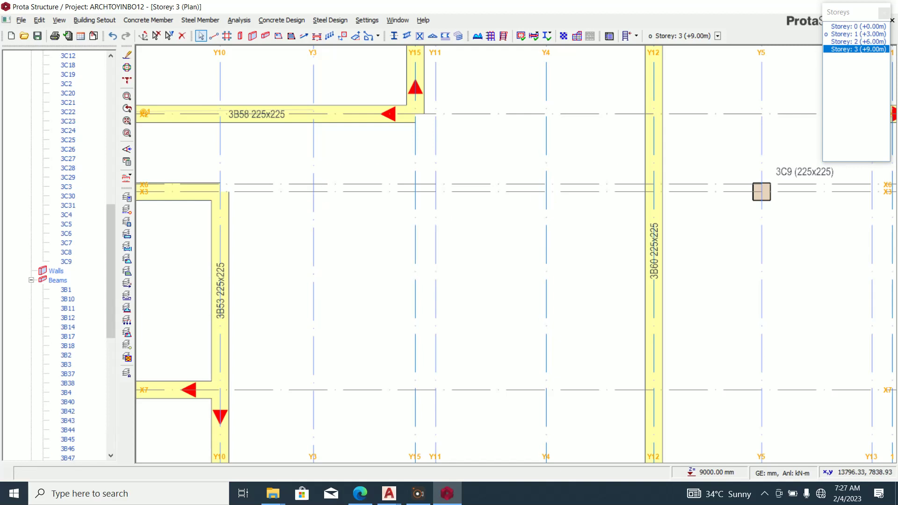
Delete columns 3C9 and 3C8.
left_click(760, 193)
key("Delete")
scroll(759, 192, "down", 4)
scroll(675, 251, "up", 3)
left_click(660, 224)
scroll(660, 224, "up", 1)
key("Delete")
scroll(660, 224, "down", 4)
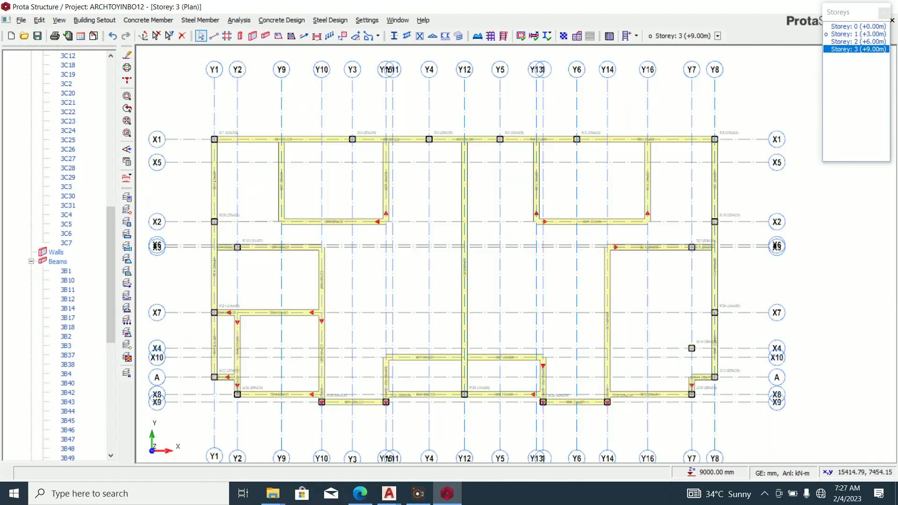
scroll(627, 281, "down", 1)
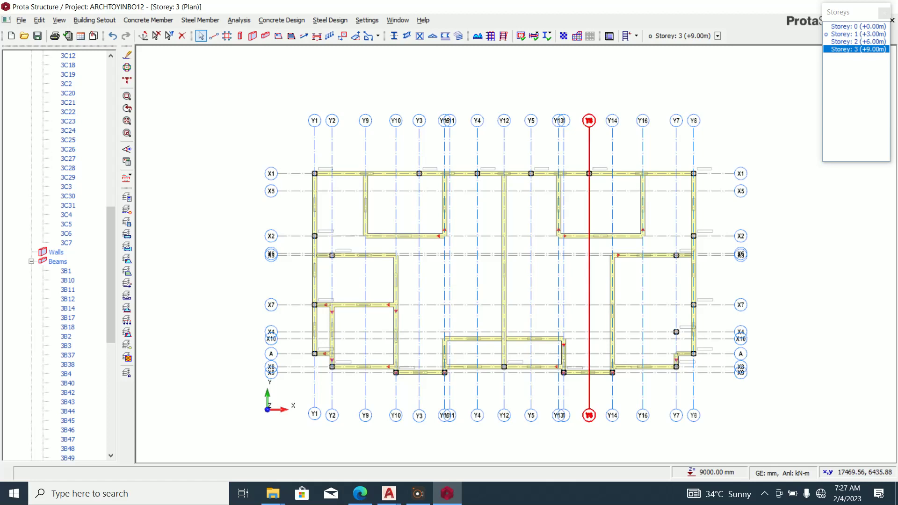
scroll(56, 255, "up", 12)
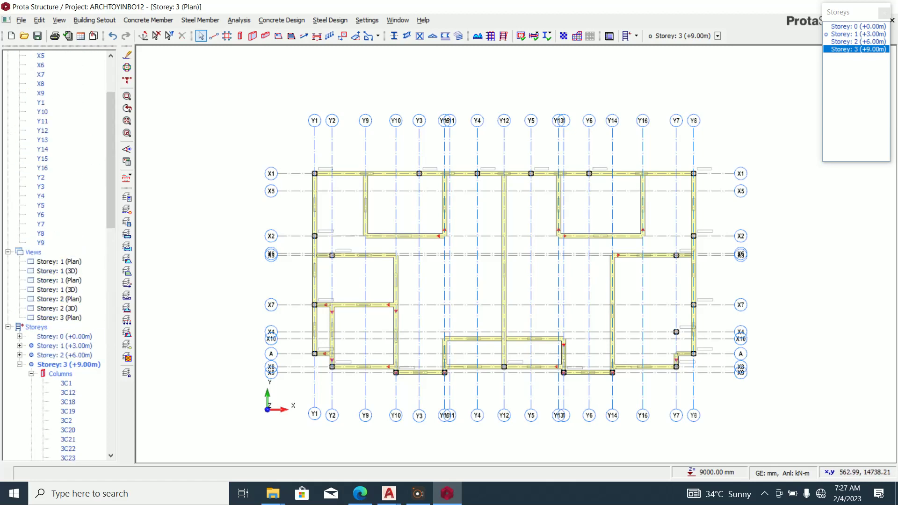
Open a 3D view of the model and orbit to an angled corner view.
right_click(36, 252)
left_click(64, 271)
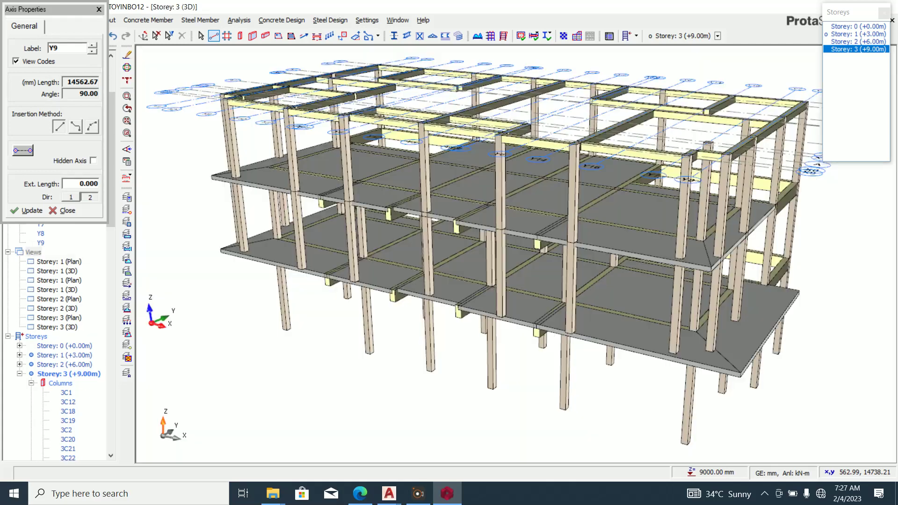
scroll(483, 247, "down", 3)
mouse_move(482, 247)
middle_mouse_down()
mouse_move(519, 269)
mouse_move(557, 271)
middle_mouse_up()
mouse_move(407, 335)
middle_mouse_down()
mouse_move(334, 265)
mouse_move(306, 170)
mouse_move(365, 295)
mouse_move(818, 276)
middle_mouse_up()
mouse_move(300, 234)
middle_mouse_down()
mouse_move(543, 253)
mouse_move(512, 272)
mouse_move(512, 253)
mouse_move(512, 269)
mouse_move(482, 274)
middle_mouse_up()
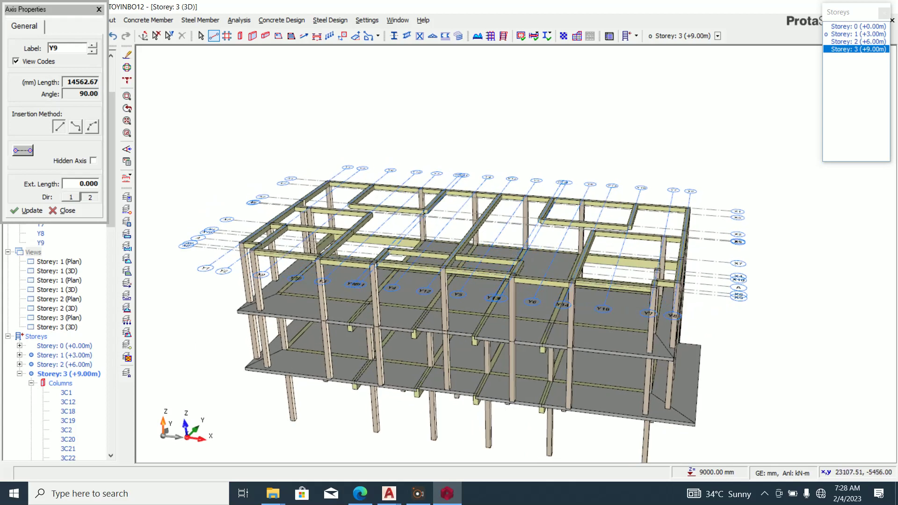
Set cantilever slab 1S12's L-Cant. from 2000 to 900 mm in its properties.
key("Escape")
left_click(690, 389)
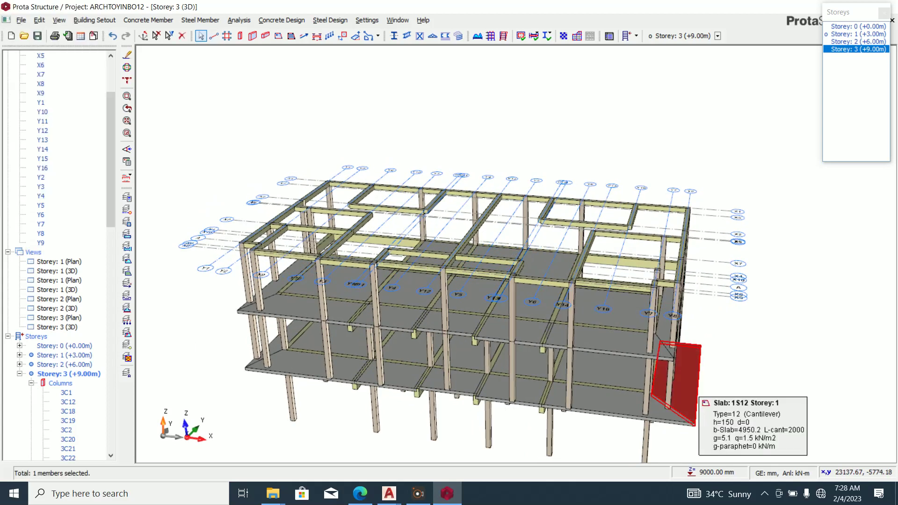
right_click(699, 395)
left_click(732, 263)
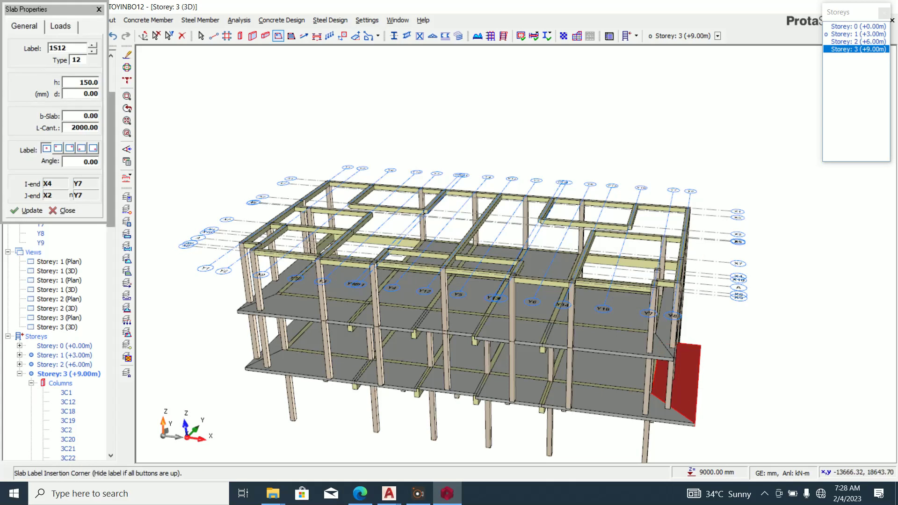
left_click(64, 127)
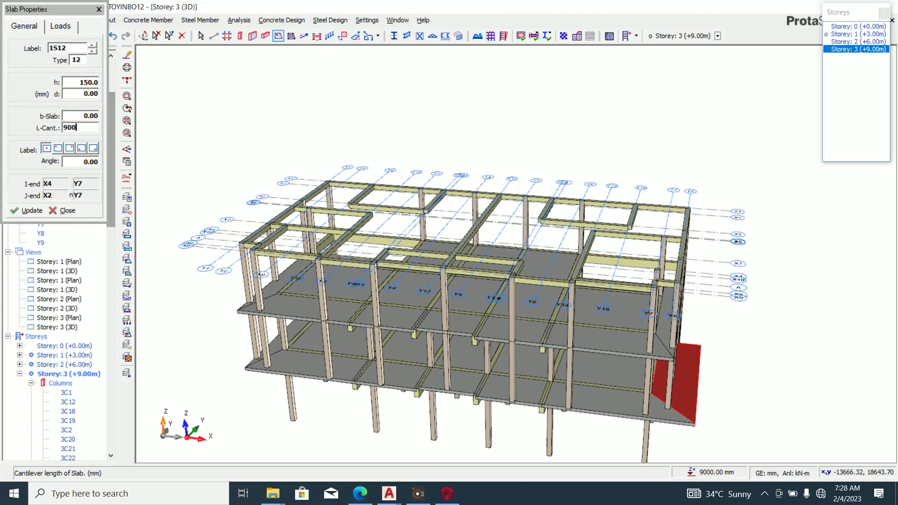
left_click(27, 210)
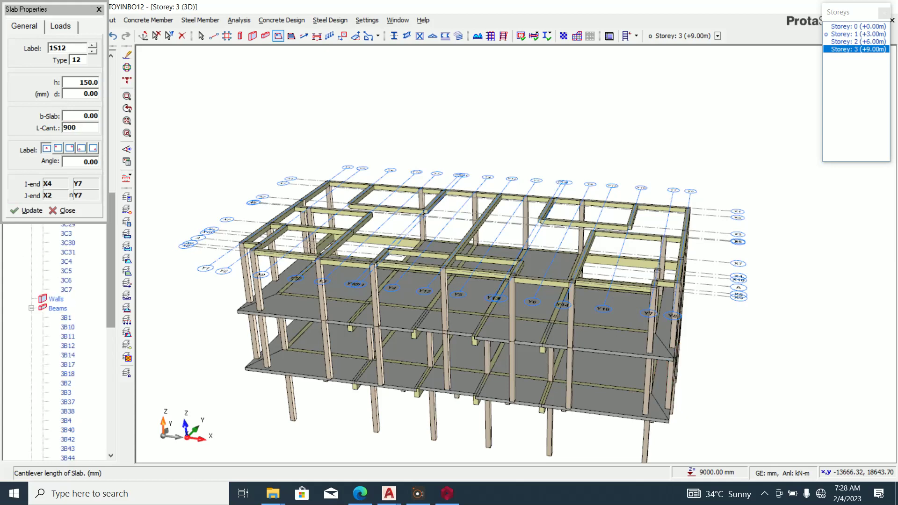
left_click(66, 210)
middle_click_drag(318, 362, 383, 314)
mouse_move(276, 341)
middle_mouse_down()
mouse_move(304, 322)
mouse_move(318, 322)
mouse_move(325, 337)
mouse_move(263, 340)
middle_mouse_up()
Orbit the 3D frame for a final check, then return to the Storey 3 plan view.
scroll(580, 349, "up", 2)
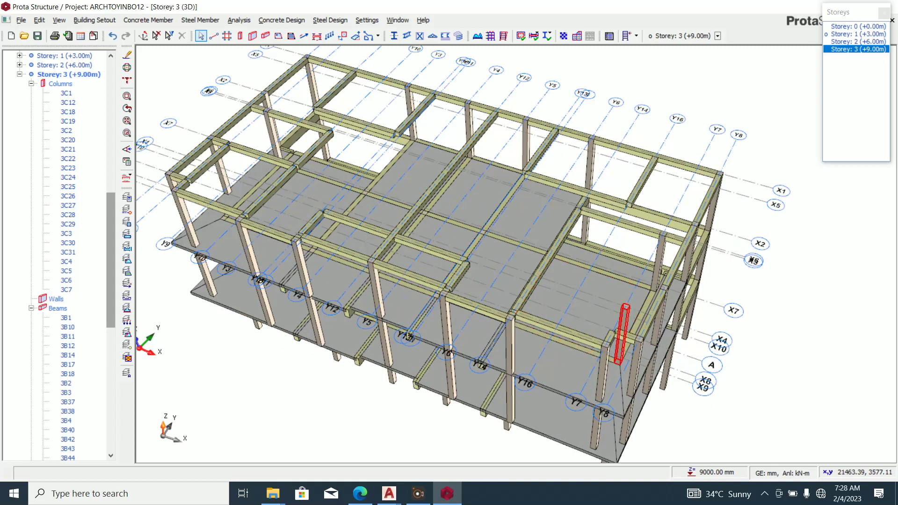
scroll(687, 302, "down", 1)
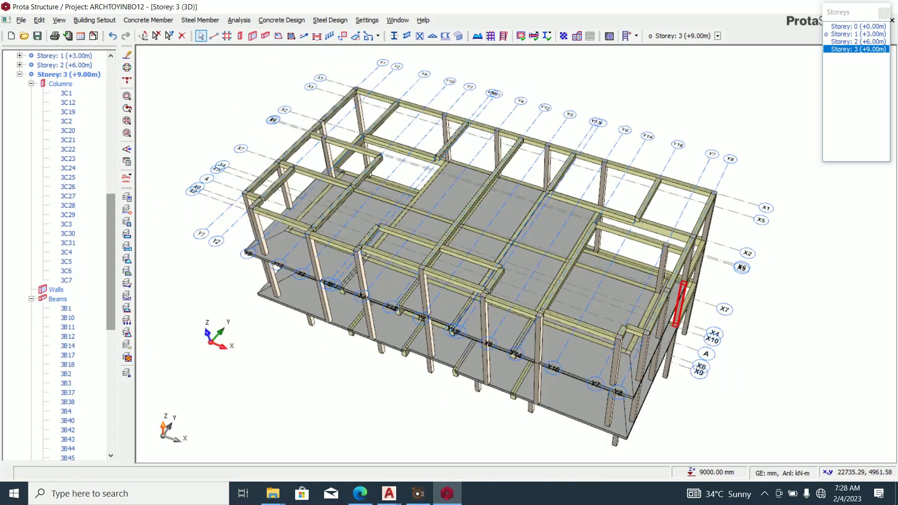
middle_click_drag(526, 275, 426, 241)
middle_click_drag(520, 301, 198, 444)
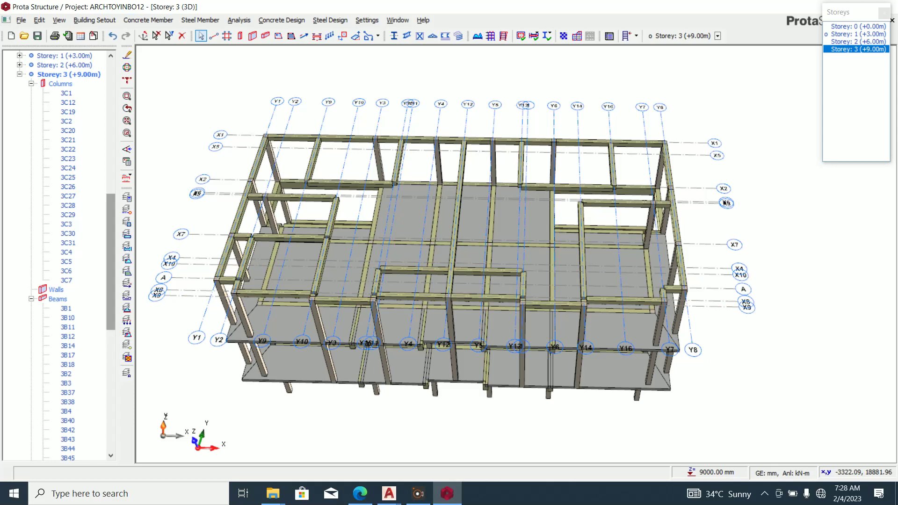
scroll(56, 253, "up", 11)
right_click(37, 263)
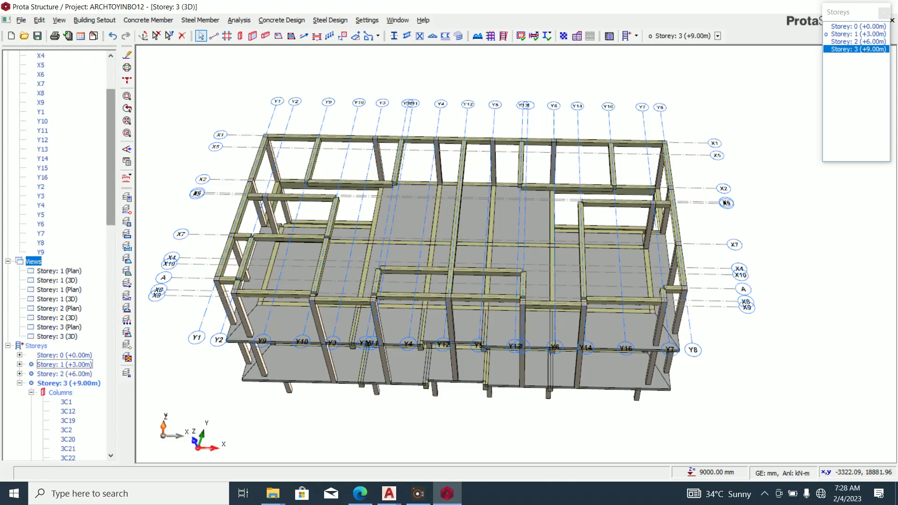
left_click(61, 271)
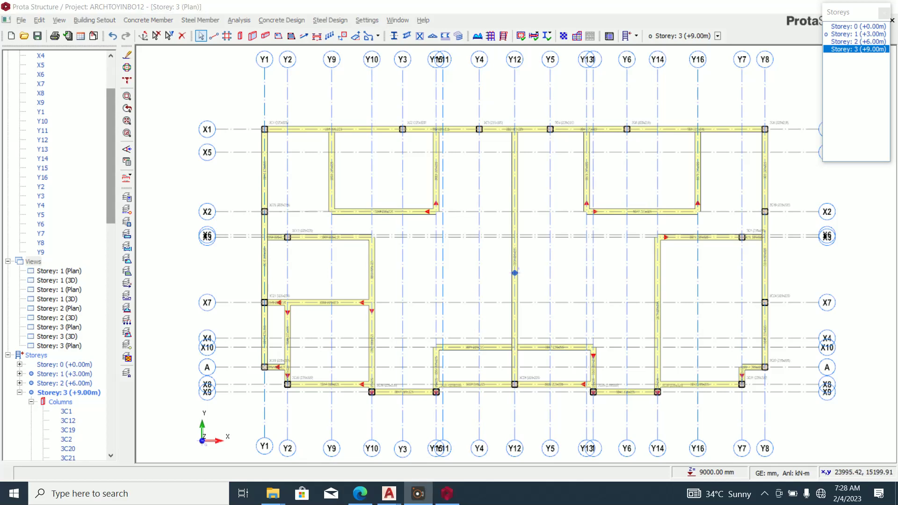
Switch to the Storey 1 plan and start the Slab Strip tool.
left_click(857, 34)
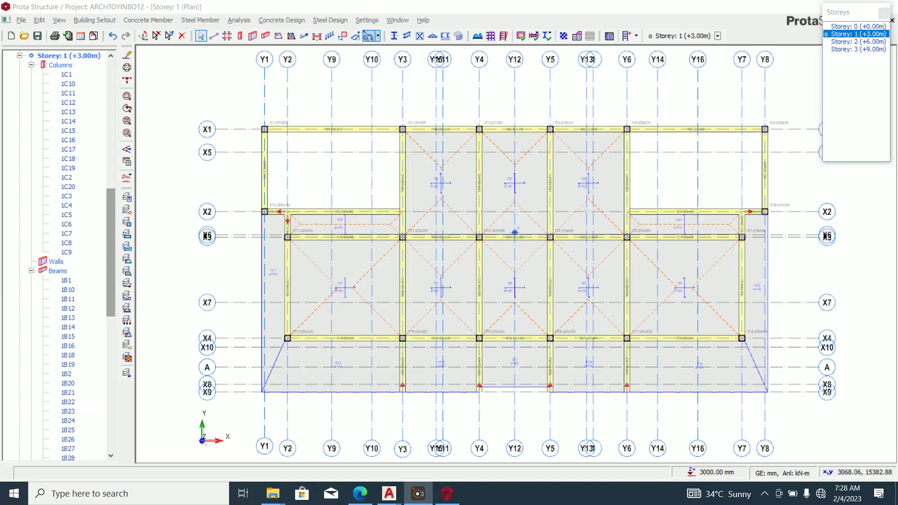
left_click(304, 36)
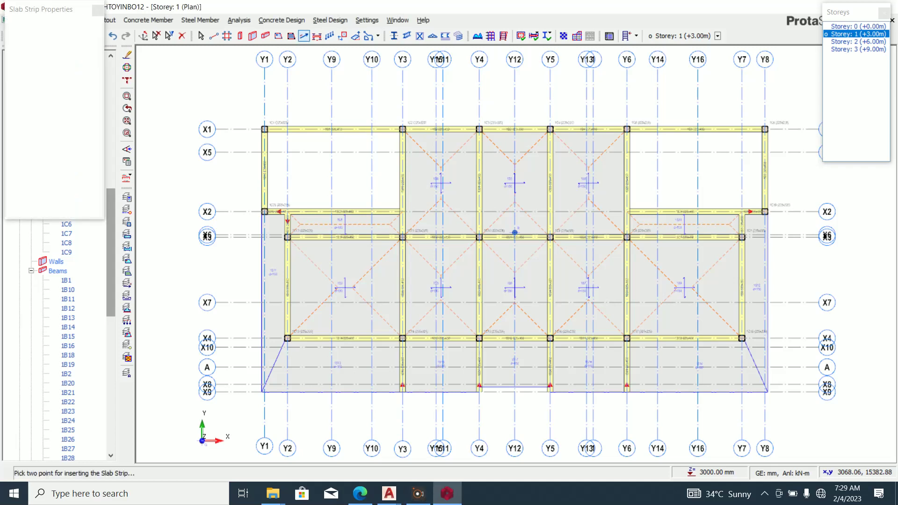
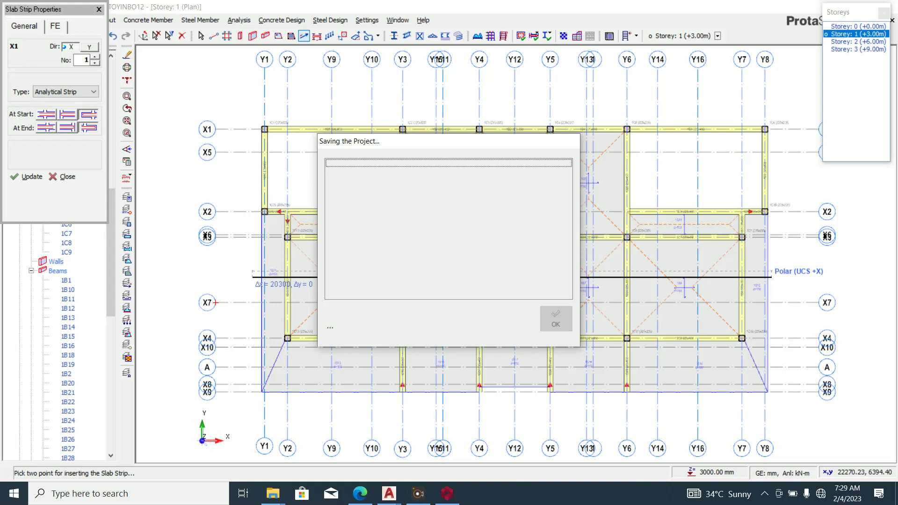
Draw a new X-direction slab strip across the Storey 1 slabs to the grid intersection.
scroll(514, 232, "up", 5)
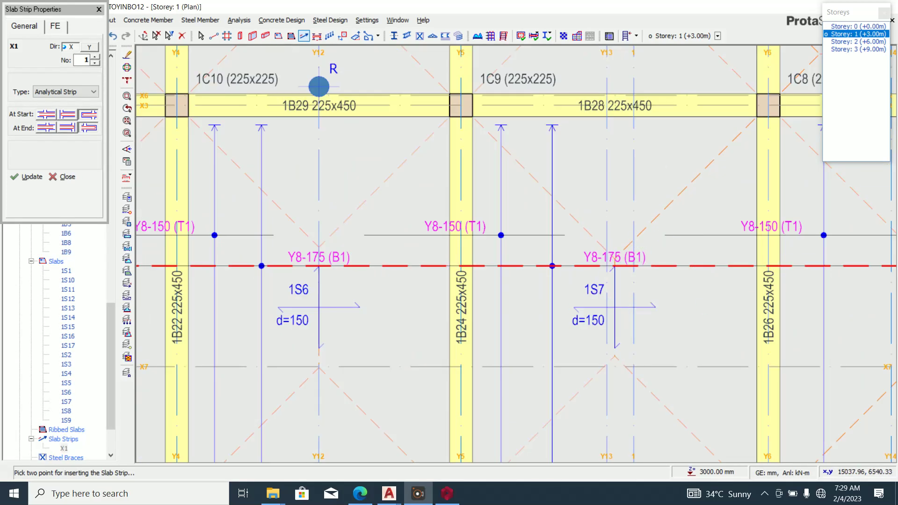
scroll(568, 262, "down", 5)
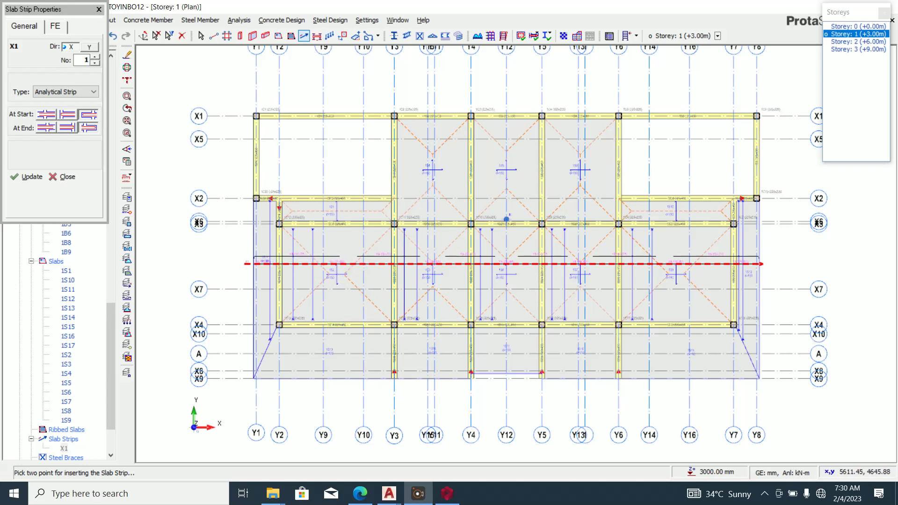
scroll(506, 219, "up", 2)
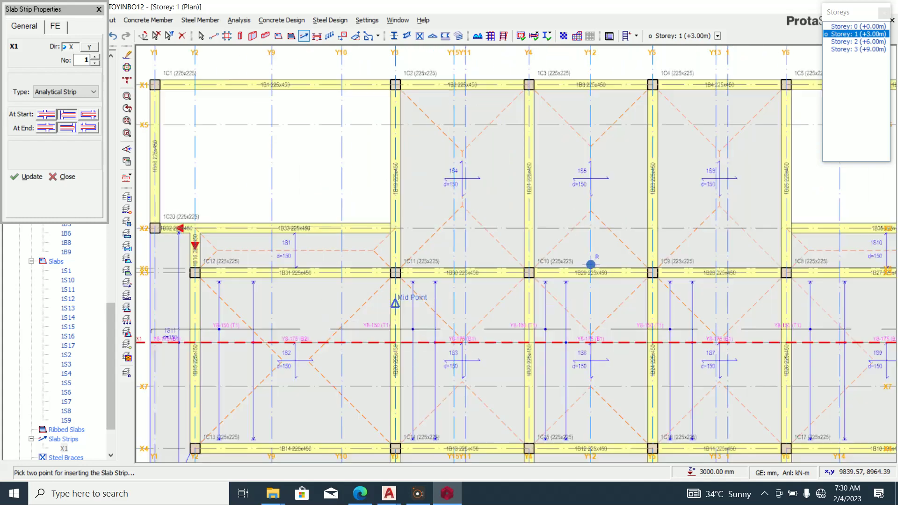
left_click(372, 158)
scroll(286, 197, "down", 1)
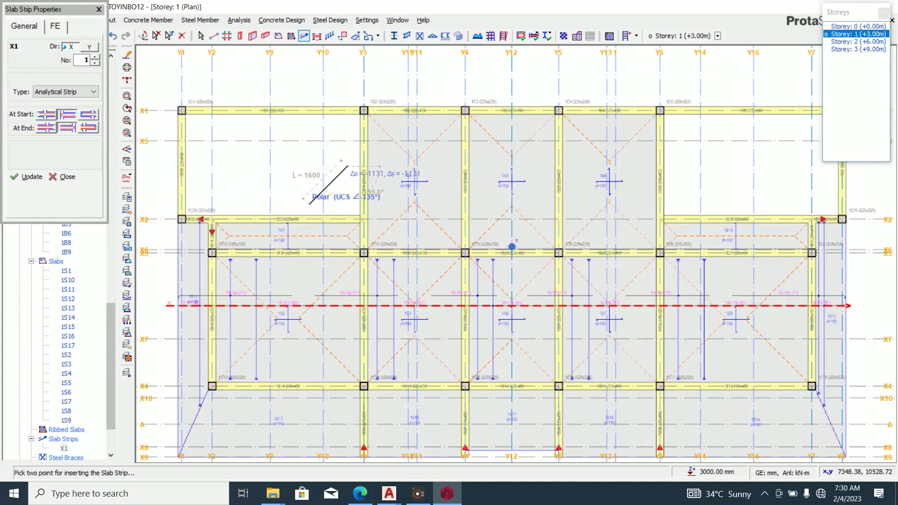
left_click(671, 165)
scroll(527, 215, "down", 2)
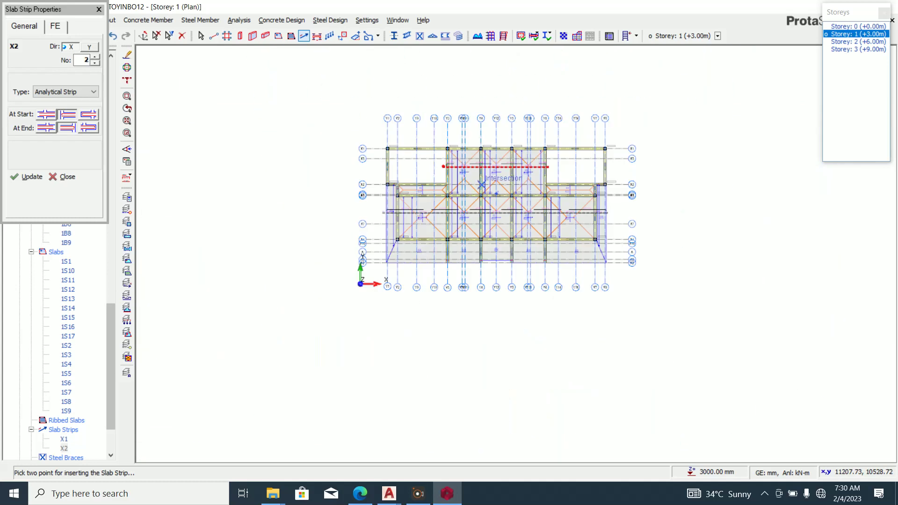
scroll(528, 215, "up", 1)
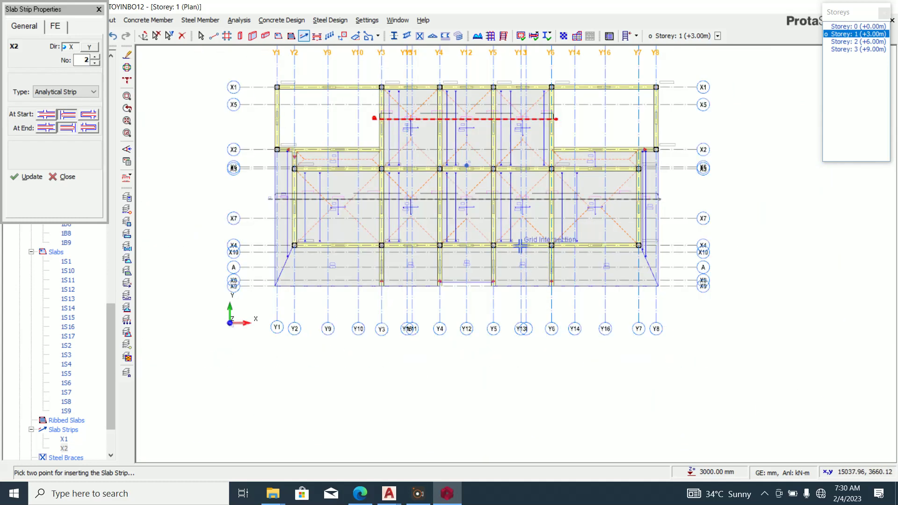
scroll(283, 171, "up", 2)
scroll(284, 171, "up", 1)
Add further X strips, including one near column 1C8 across slab 1S10, then set direction to Y.
left_click(240, 195)
left_click(742, 194)
scroll(621, 245, "down", 3)
scroll(171, 256, "up", 3)
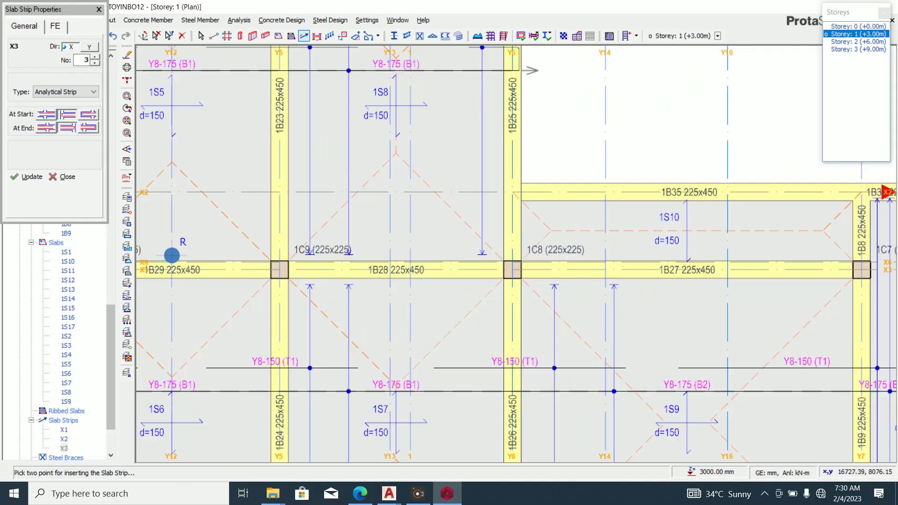
left_click(497, 229)
scroll(451, 271, "down", 2)
scroll(725, 244, "up", 4)
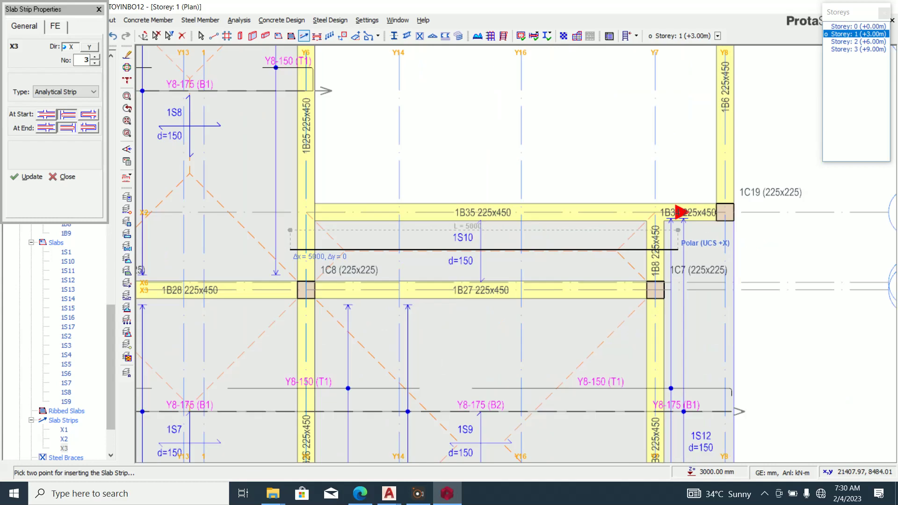
left_click(672, 242)
scroll(669, 262, "down", 4)
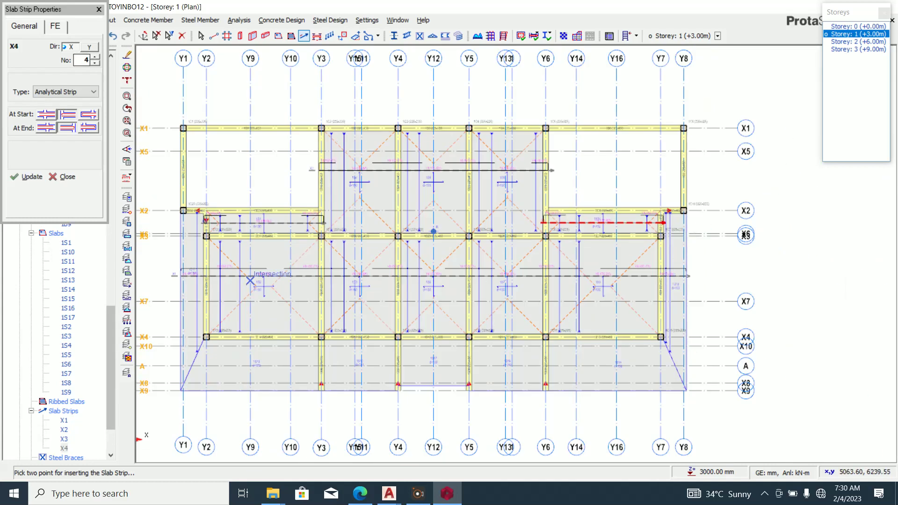
left_click(89, 47)
Draw Y strips Y4 to Y8 running down from beam X4 to the X9 line.
scroll(451, 192, "down", 2)
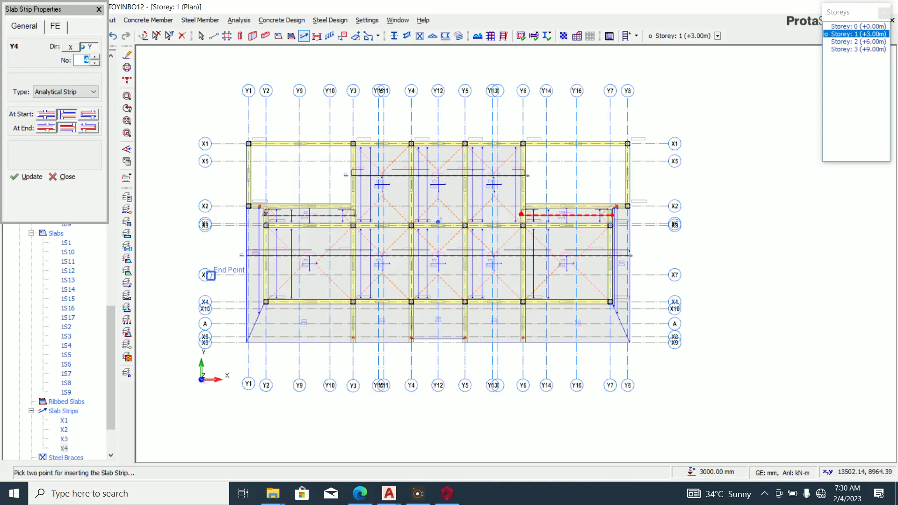
scroll(331, 309, "up", 2)
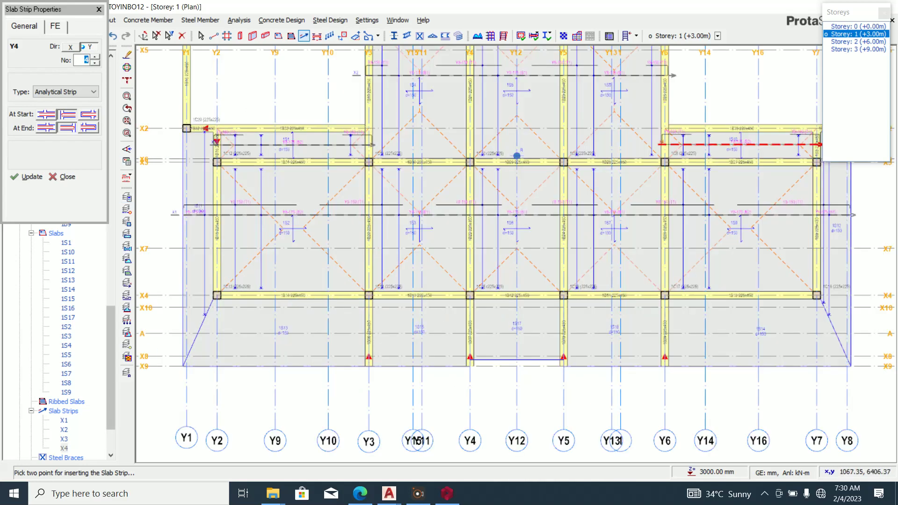
scroll(295, 325, "up", 3)
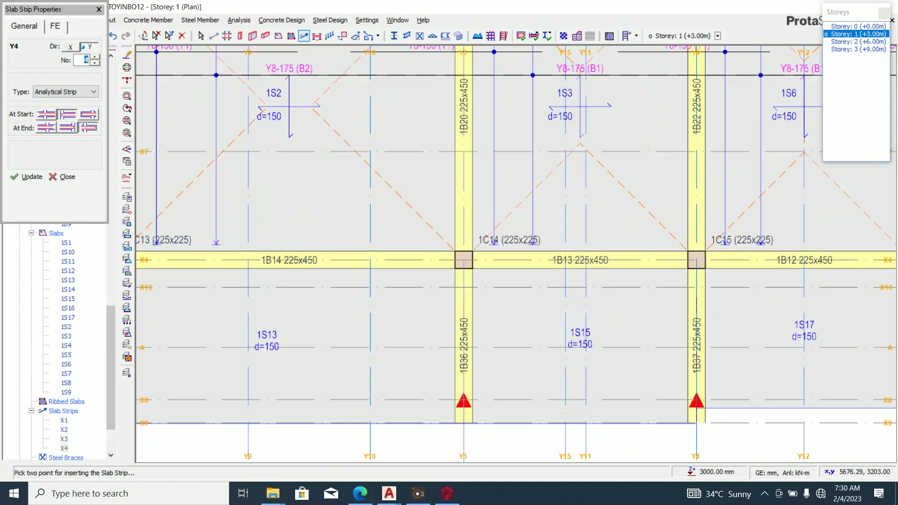
left_click(297, 295)
scroll(299, 320, "down", 4)
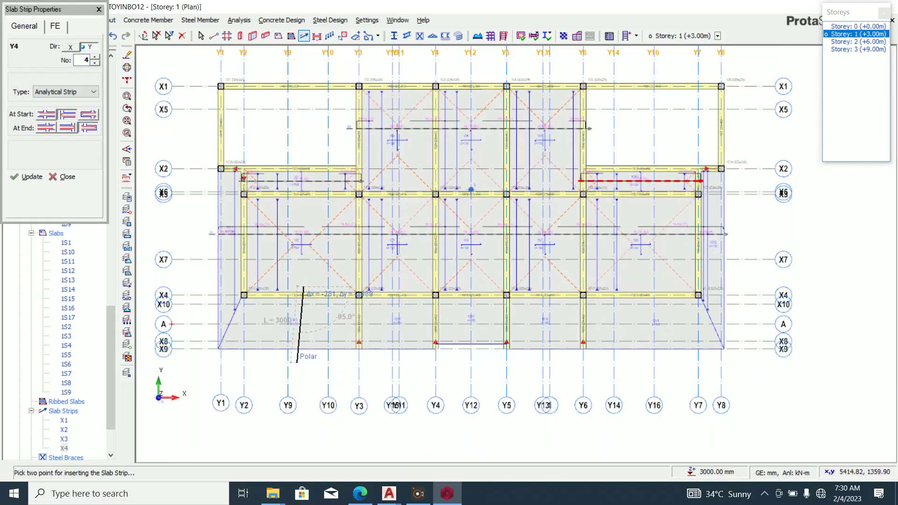
left_click(303, 358)
scroll(399, 292, "up", 2)
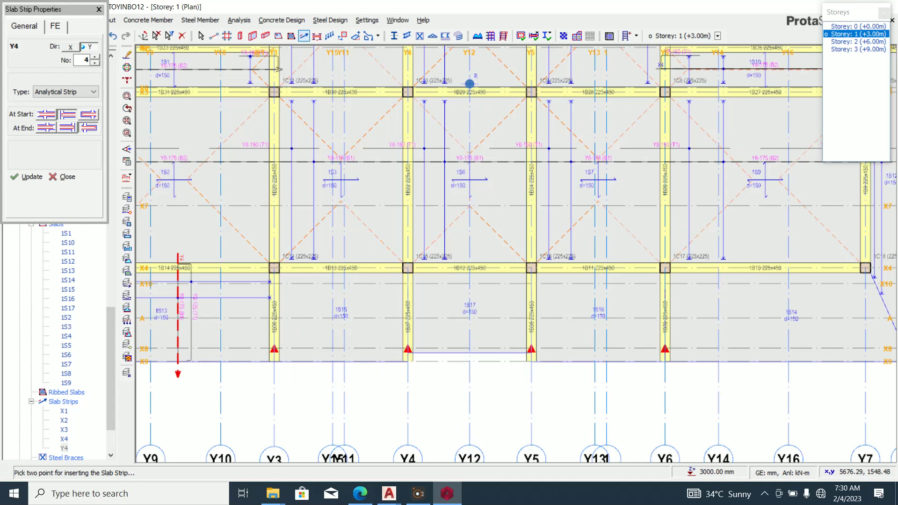
left_click(356, 255)
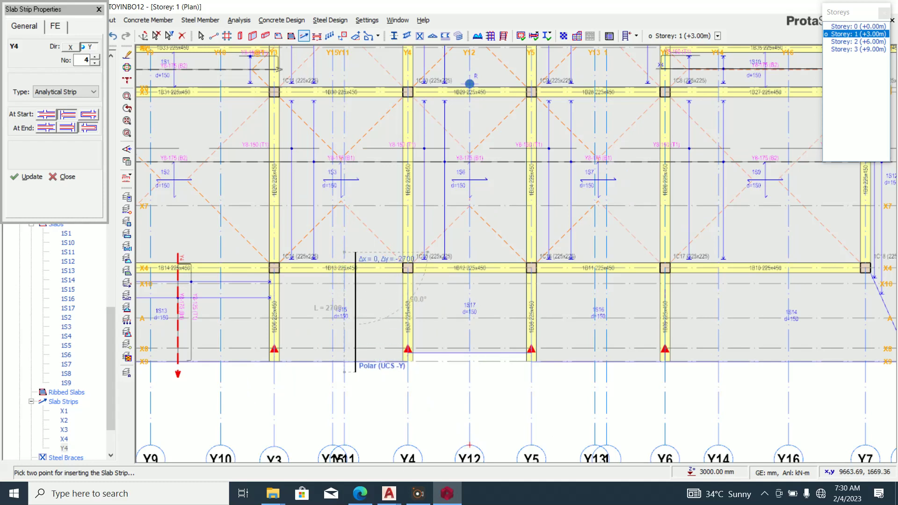
left_click(355, 372)
left_click(477, 254)
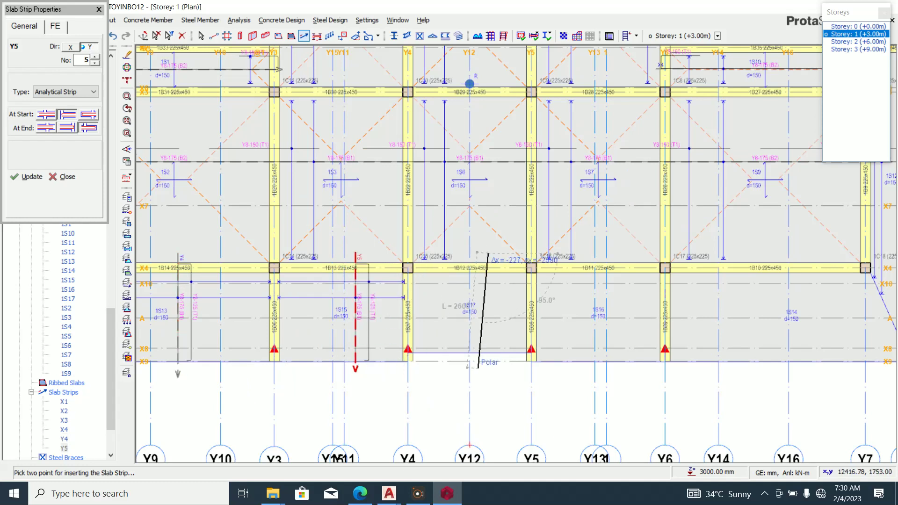
left_click(488, 361)
left_click(620, 255)
left_click(620, 375)
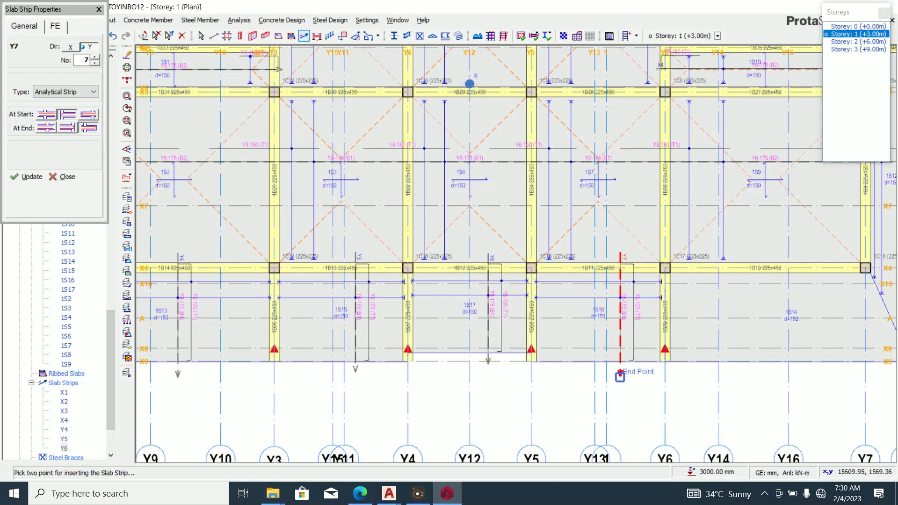
left_click(750, 255)
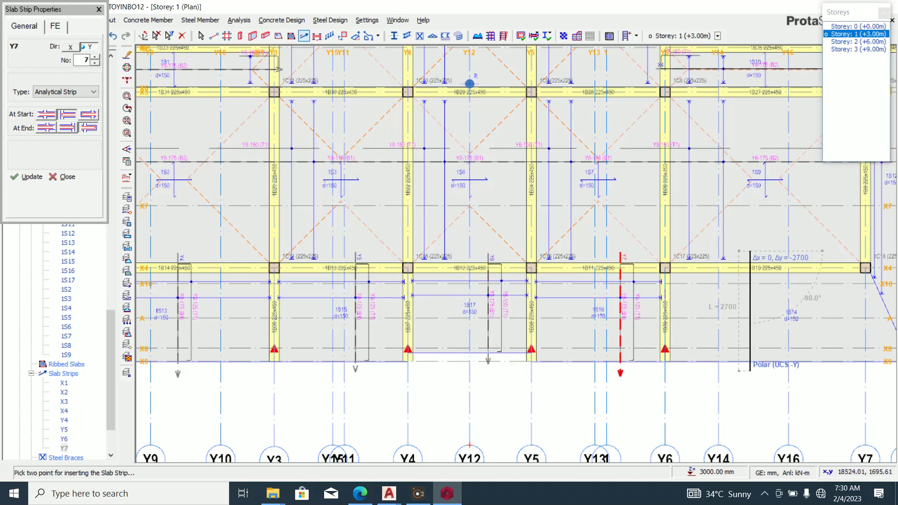
left_click(749, 370)
Add vertical strips near beams 1B14 and 1B13, running strip Y9 to the top.
scroll(583, 351, "down", 3)
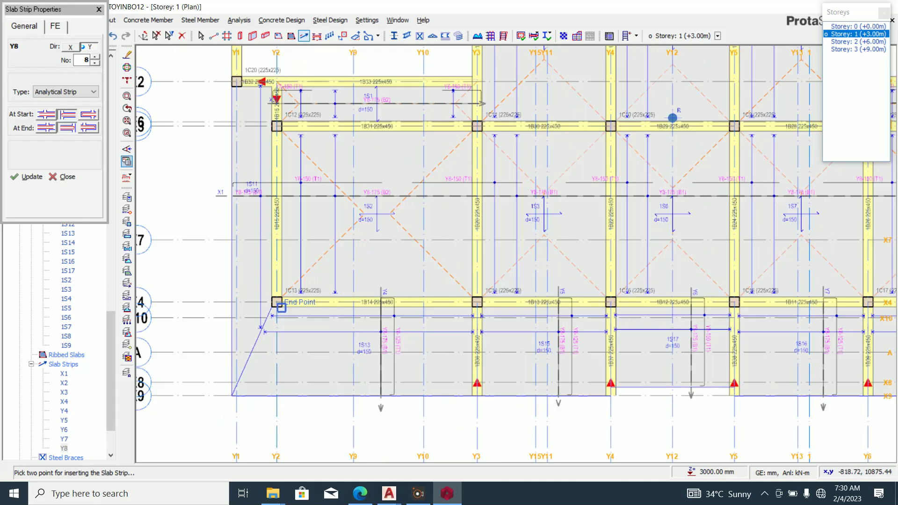
scroll(311, 301, "up", 2)
scroll(354, 313, "up", 2)
left_click(333, 313)
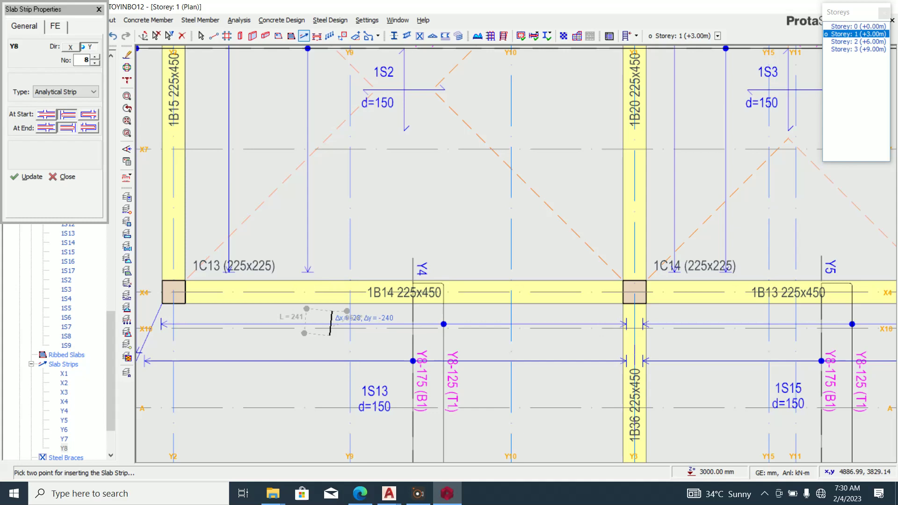
scroll(333, 327, "down", 2)
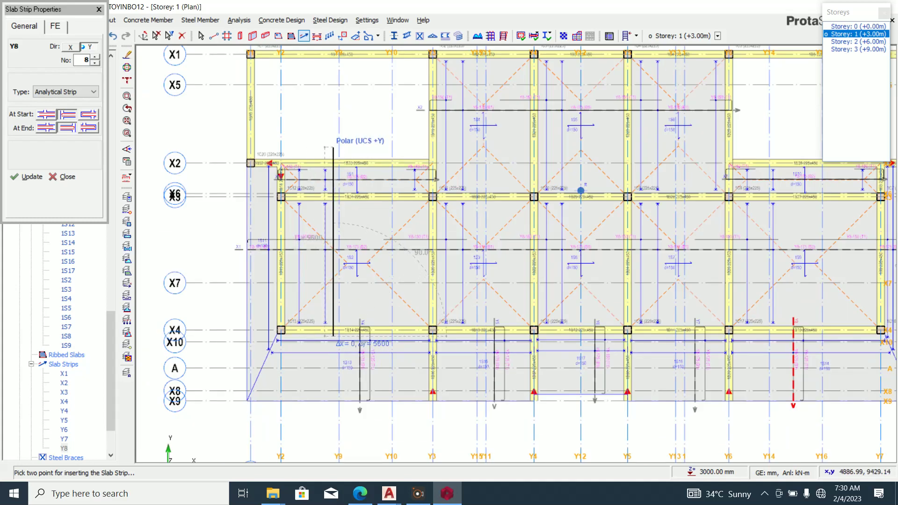
left_click(333, 147)
scroll(487, 340, "up", 5)
left_click(464, 320)
scroll(446, 384, "down", 2)
scroll(446, 387, "down", 4)
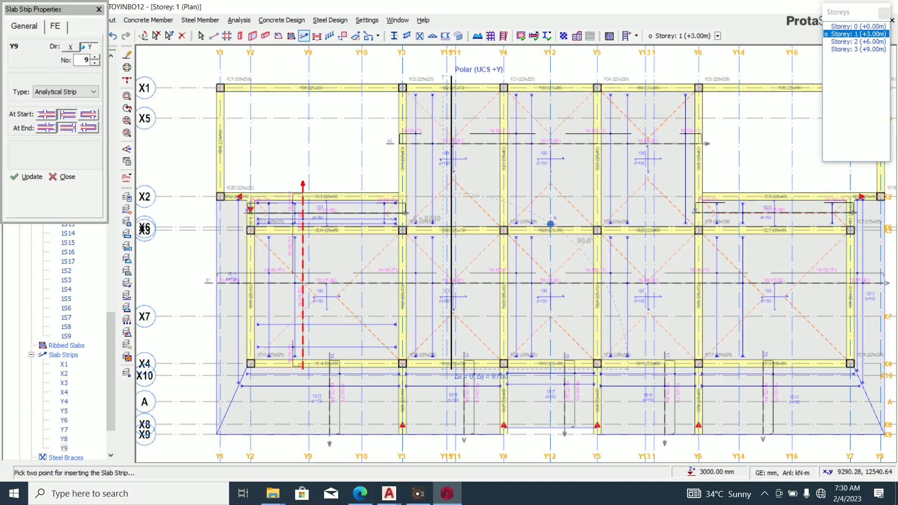
left_click(451, 88)
scroll(541, 368, "up", 5)
Add strip Y10 to beam 1B2 and Y11 near 1B11, finishing Y13 at beam X4.
left_click(532, 365)
scroll(544, 374, "down", 5)
scroll(528, 435, "up", 2)
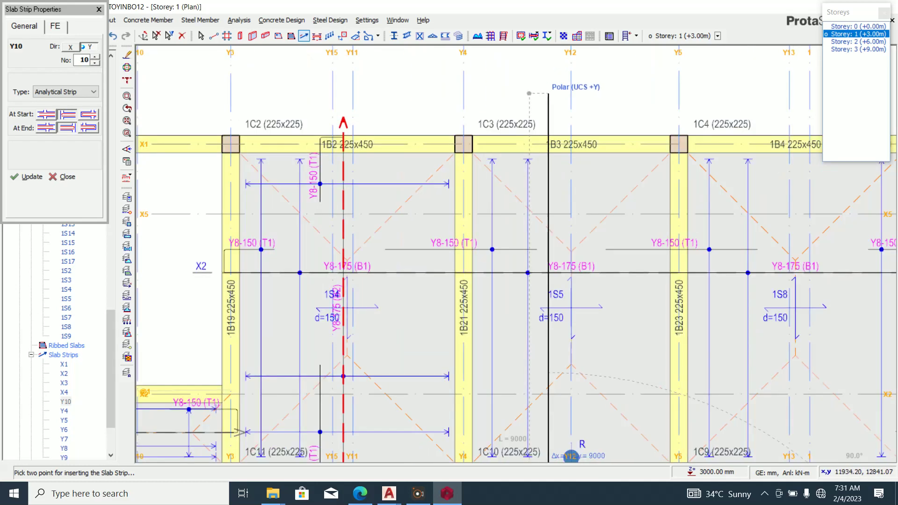
left_click(548, 456)
scroll(514, 327, "down", 4)
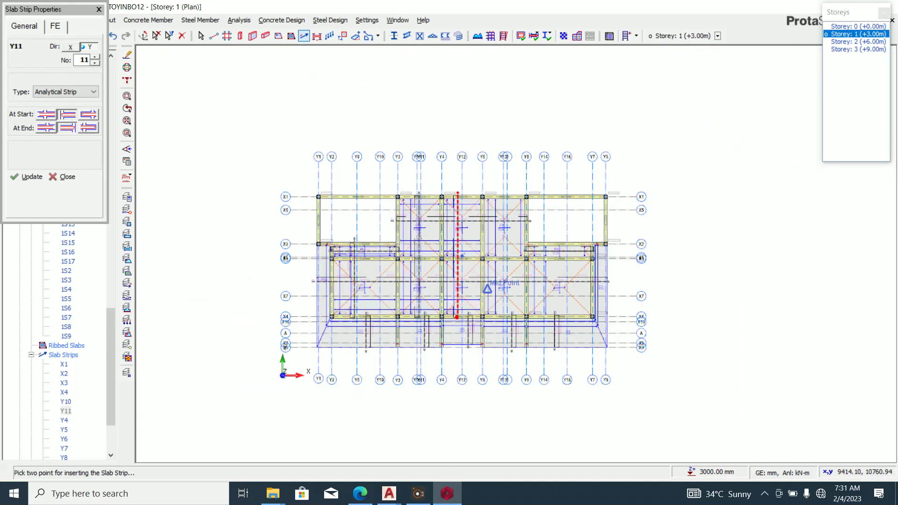
scroll(503, 298, "up", 3)
scroll(477, 338, "up", 3)
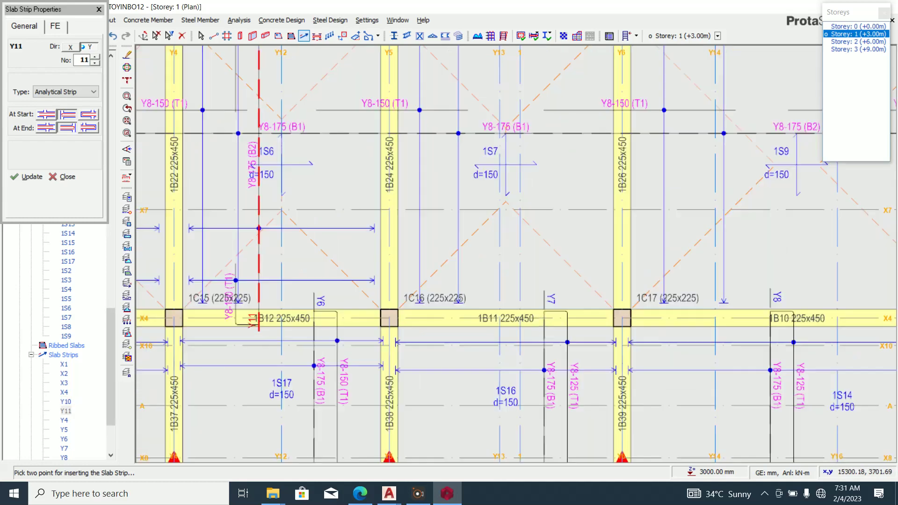
left_click(497, 331)
scroll(474, 360, "down", 7)
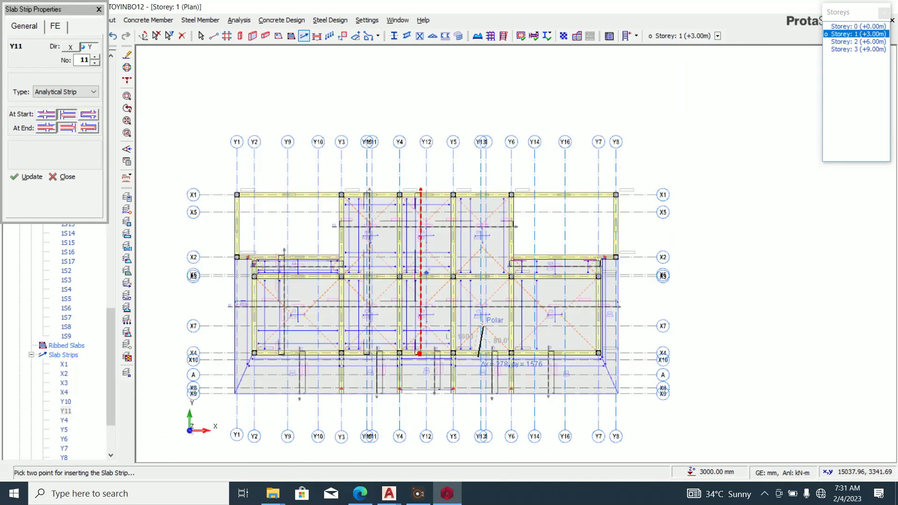
left_click(477, 188)
scroll(564, 375, "up", 3)
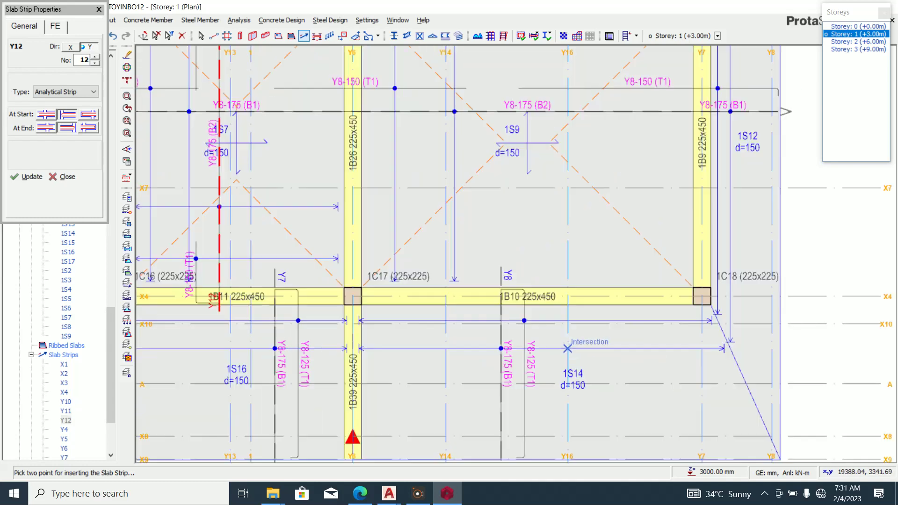
scroll(545, 342, "down", 3)
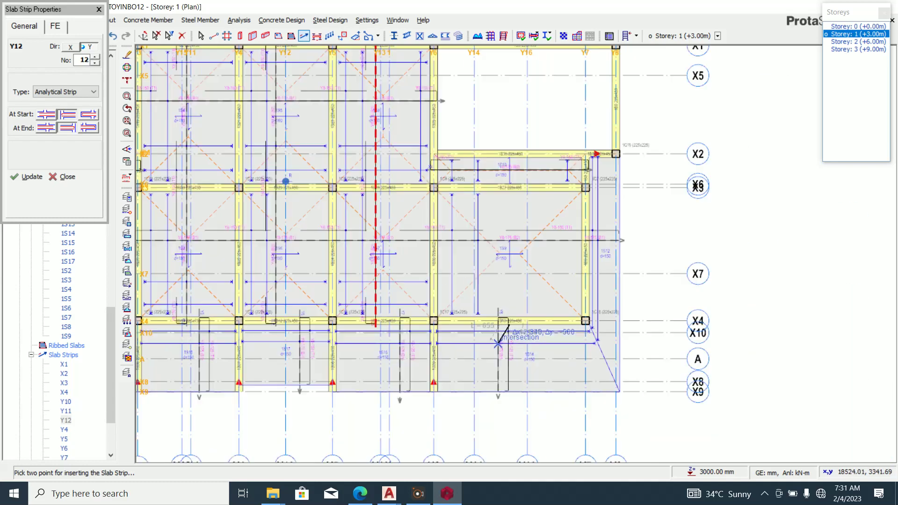
left_click(509, 321)
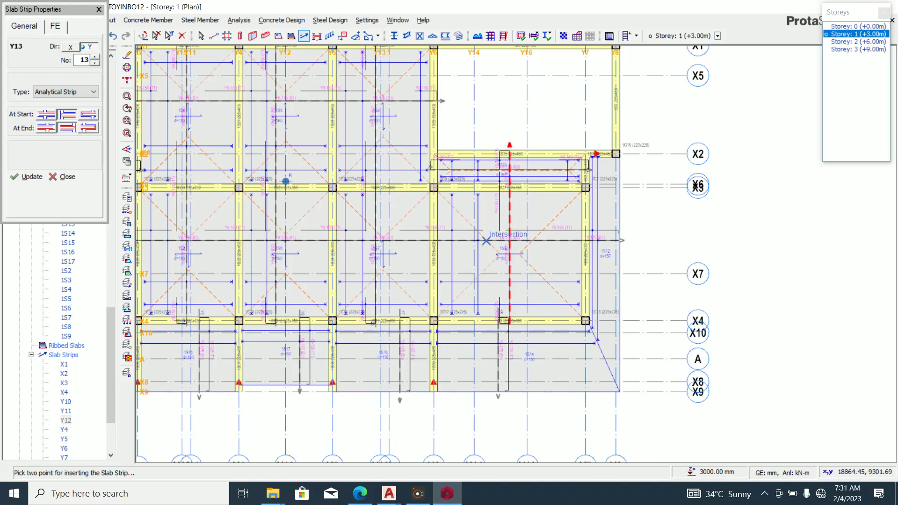
scroll(603, 255, "down", 2)
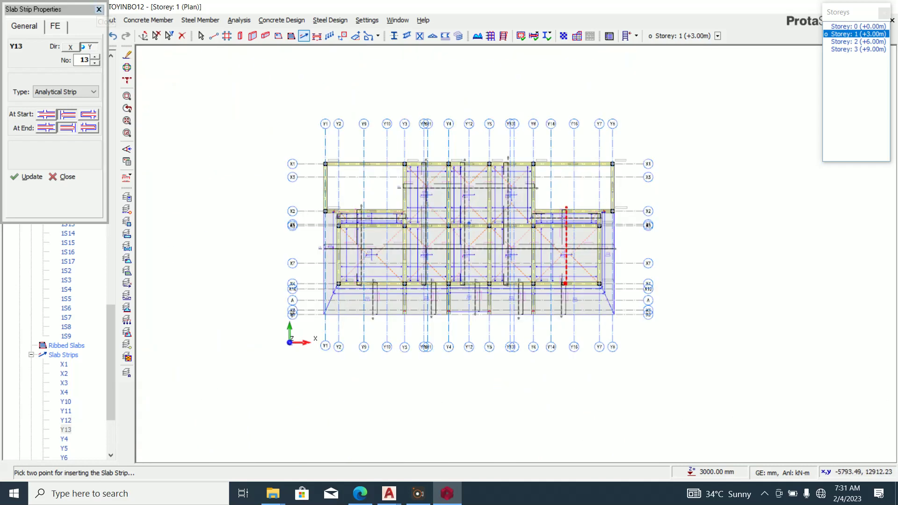
Close the slab strip panel, end strip insertion, and check Storey 2 before returning to Storey 1.
left_click(99, 9)
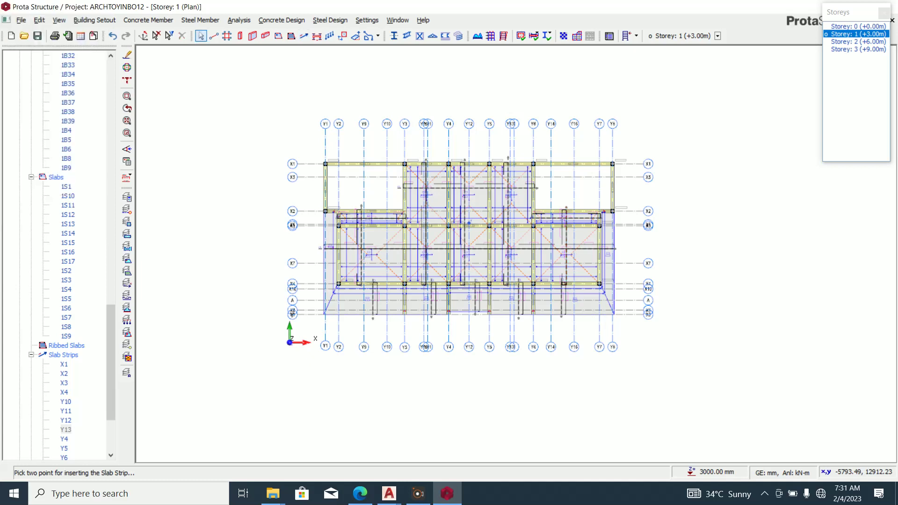
key("Escape")
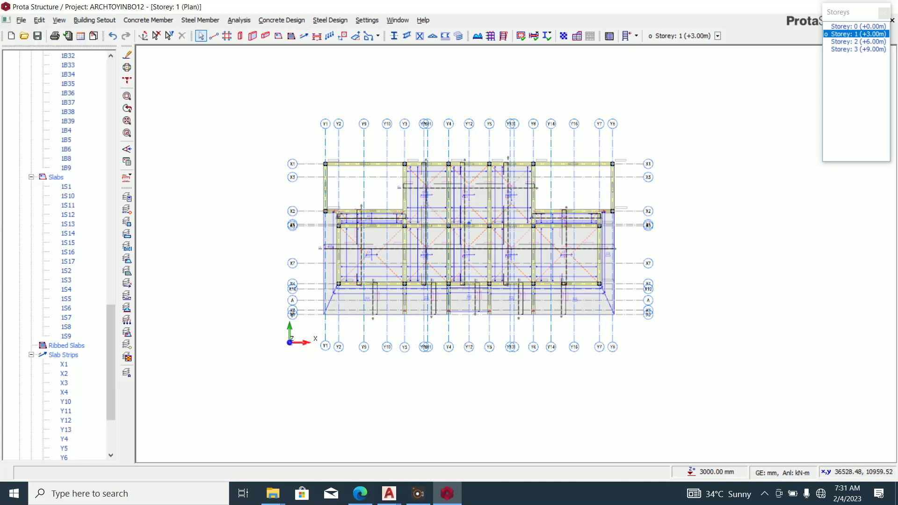
left_click(858, 41)
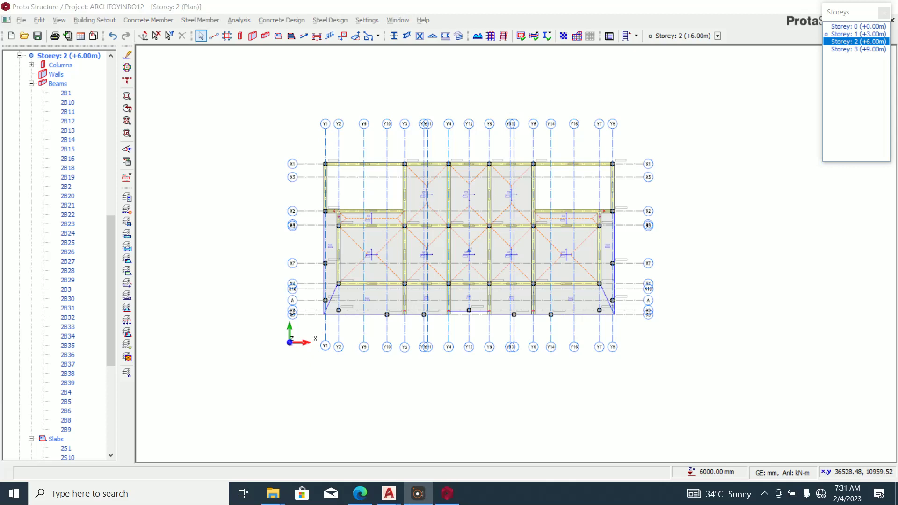
left_click(858, 34)
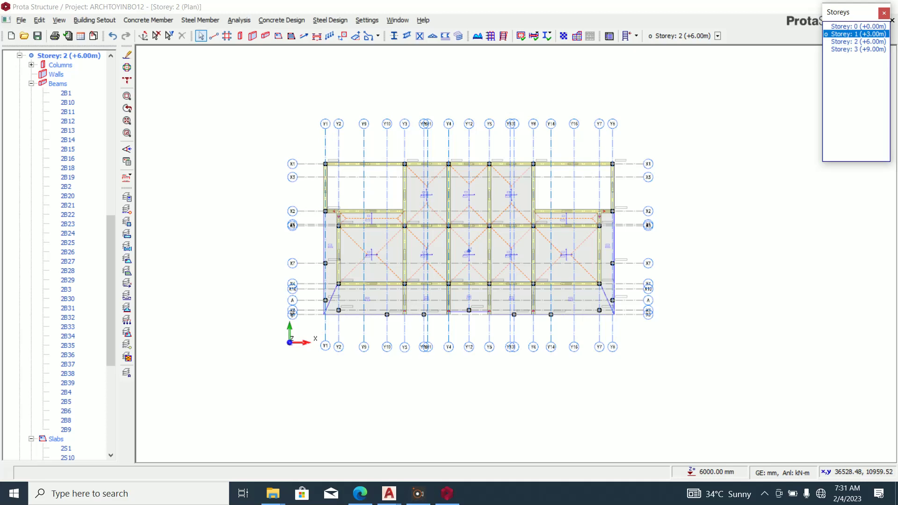
Generate all Storey 1 members to Storey 2 with Selected Members Only unticked, confirming the warning.
left_click_drag(230, 91, 784, 414)
right_click(697, 202)
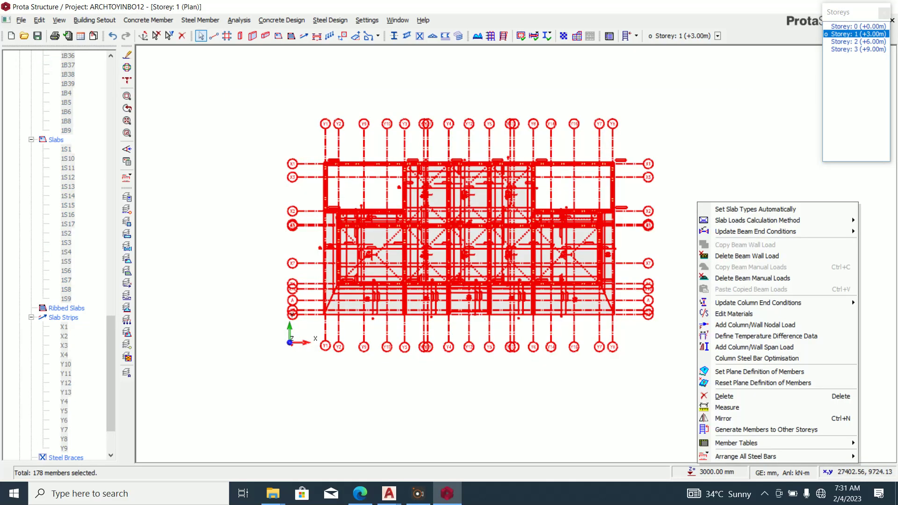
left_click(766, 429)
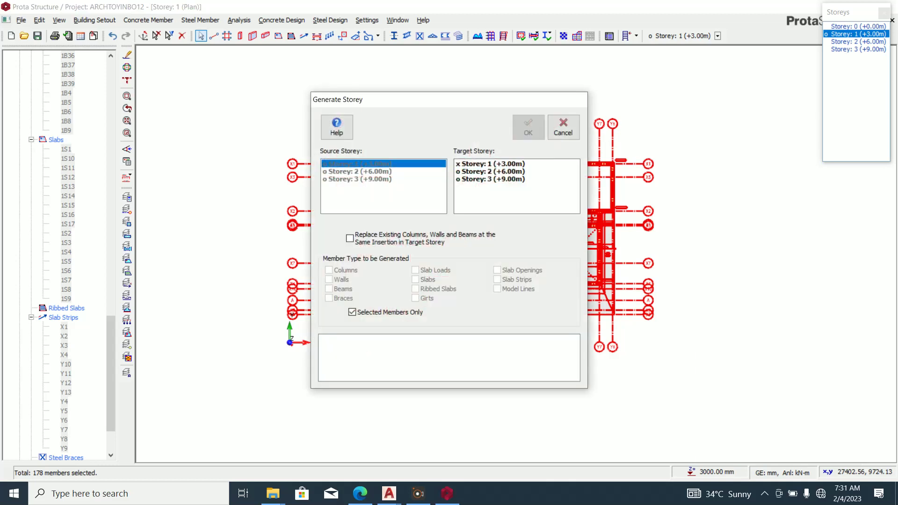
left_click(490, 172)
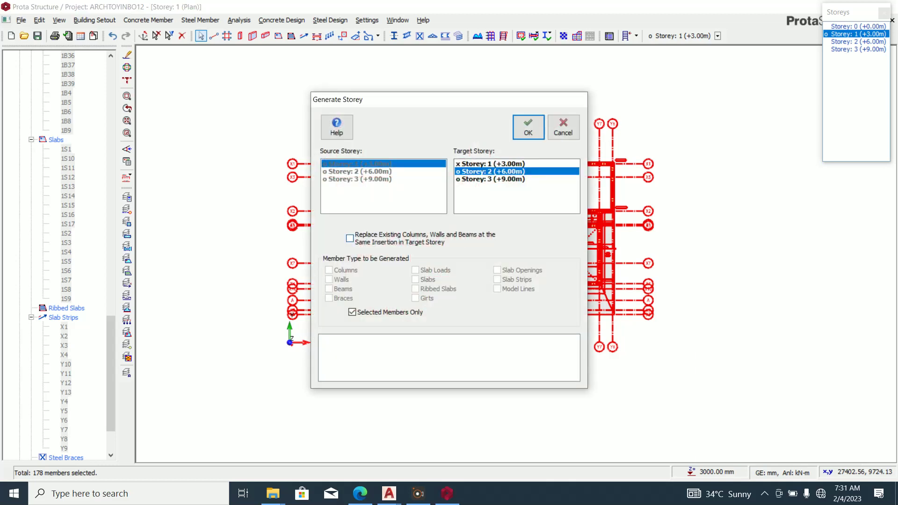
left_click(353, 313)
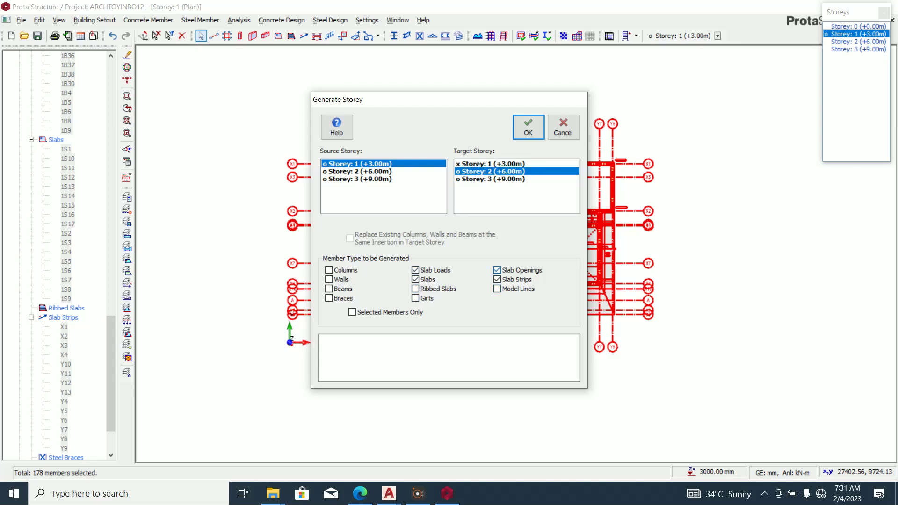
left_click(528, 127)
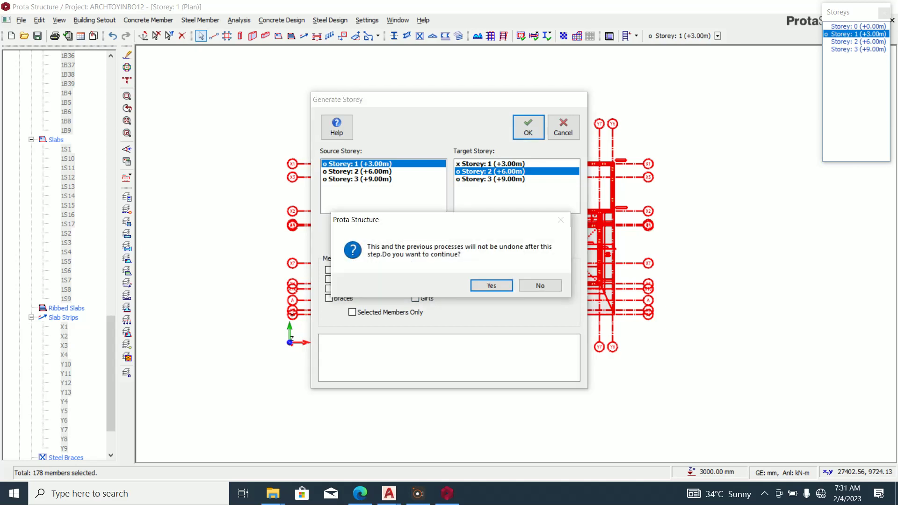
left_click(486, 285)
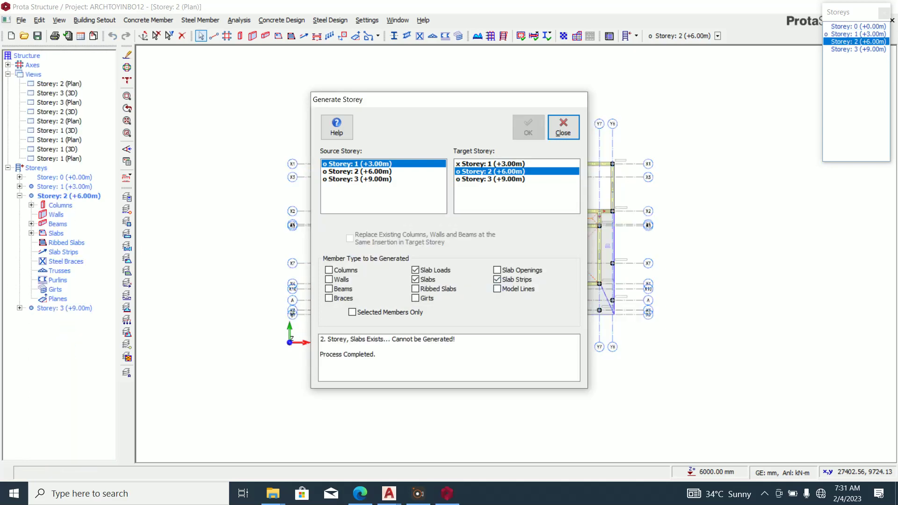
Close the Generate Storey results and review Storeys 3, 2 and 1, ending on Storey 2.
left_click(563, 126)
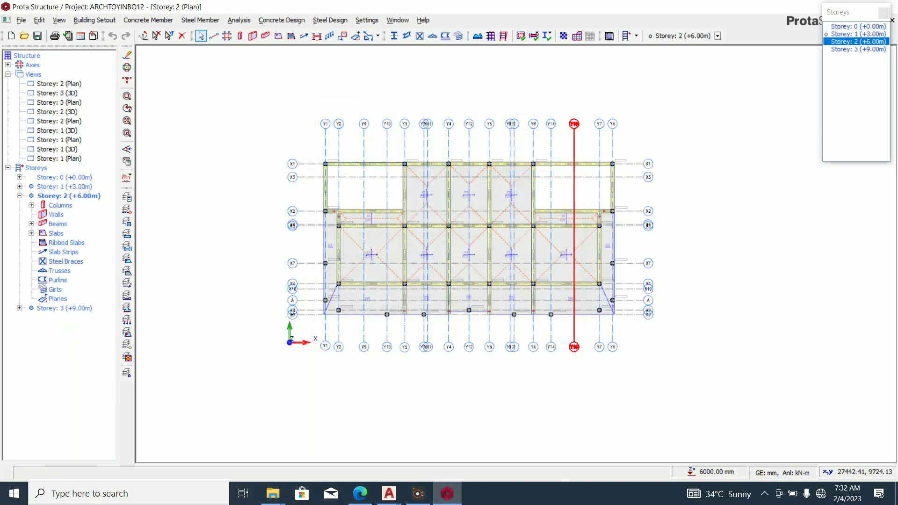
scroll(611, 271, "up", 3)
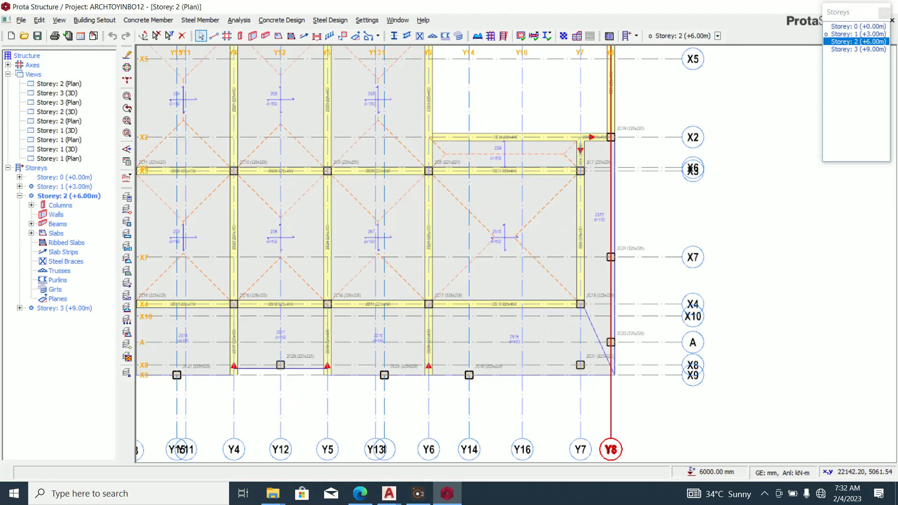
scroll(611, 272, "down", 2)
left_click(858, 49)
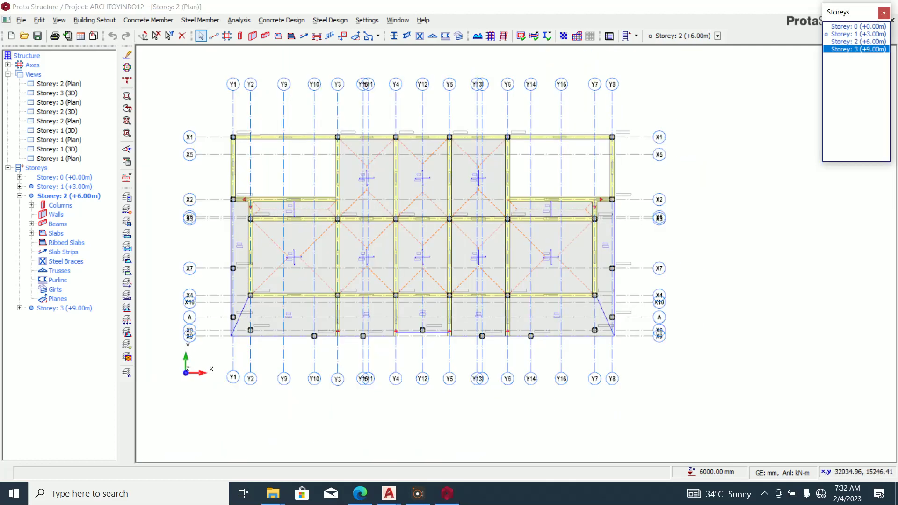
left_click(857, 42)
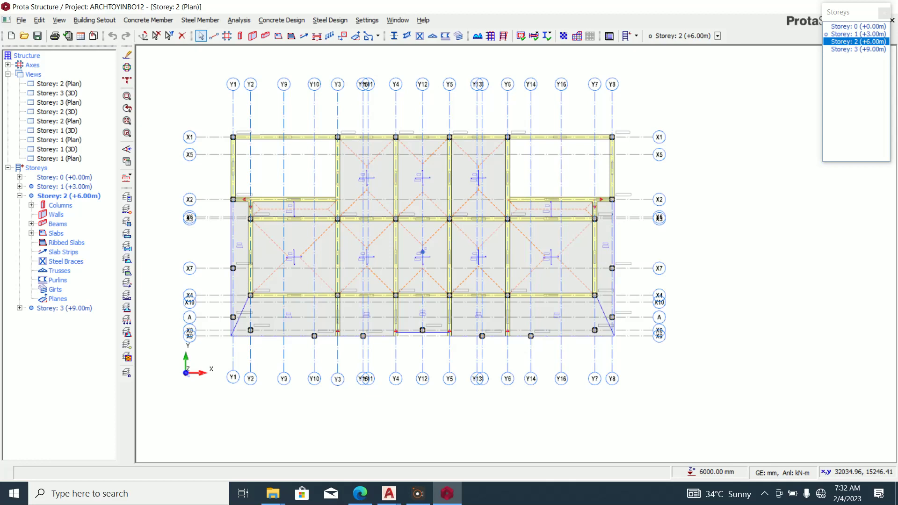
left_click(858, 34)
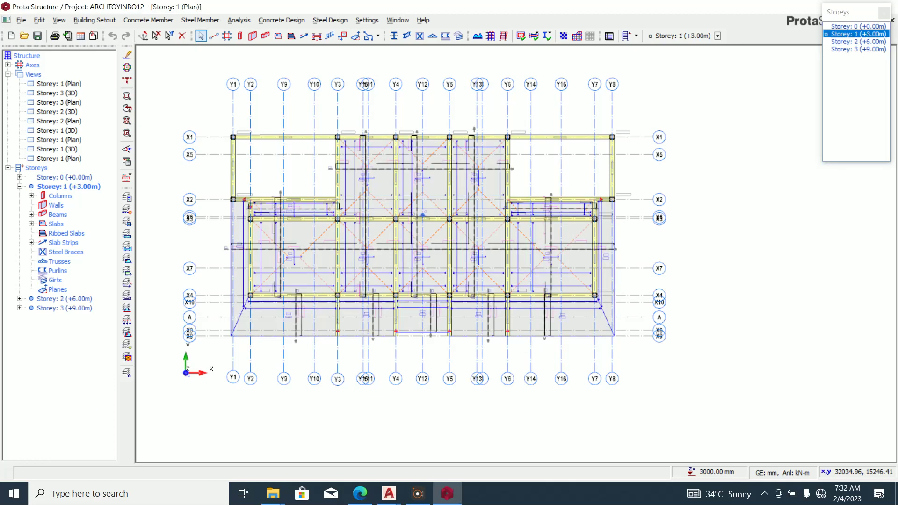
left_click(858, 42)
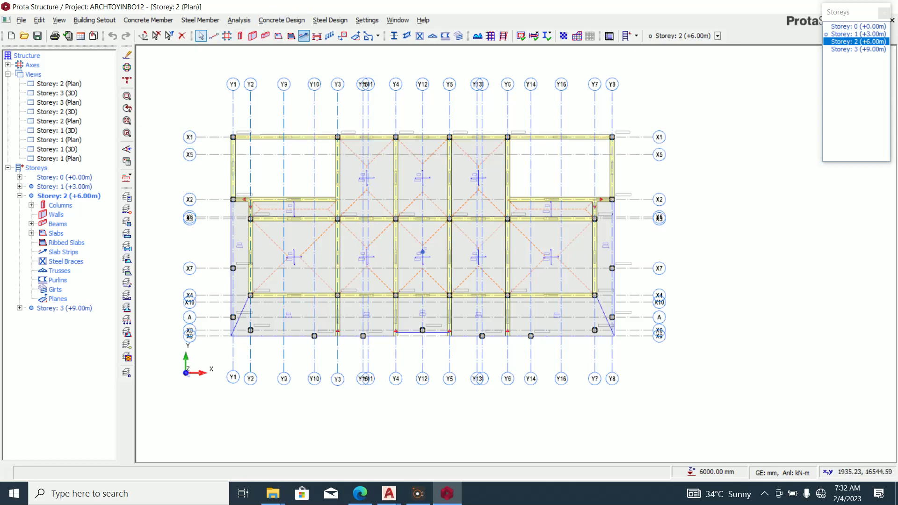
Draw X-direction strips on Storey 2: X13 across the whole building and X14 across the upper bays.
left_click(303, 35)
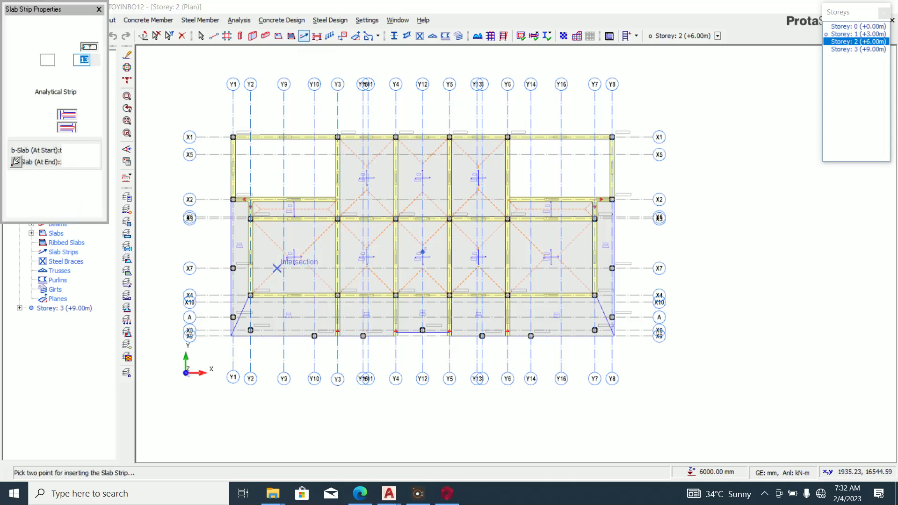
left_click(65, 46)
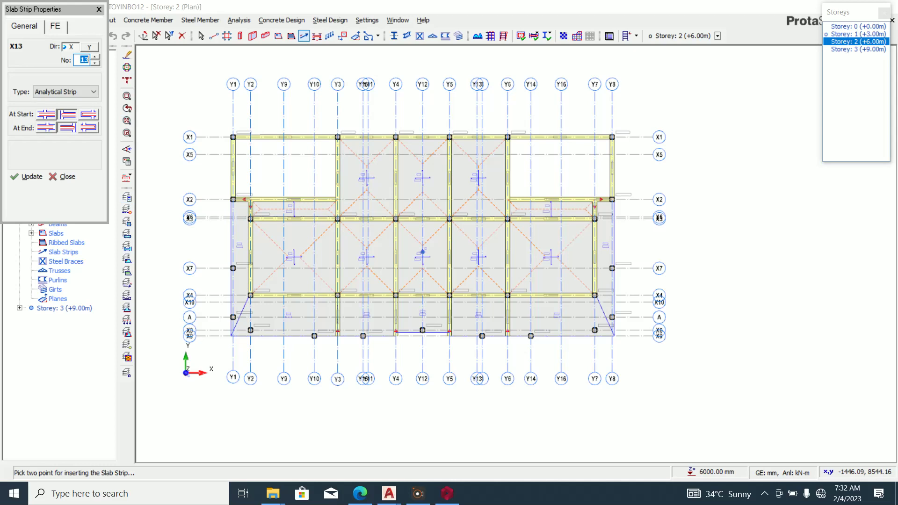
scroll(217, 255, "up", 2)
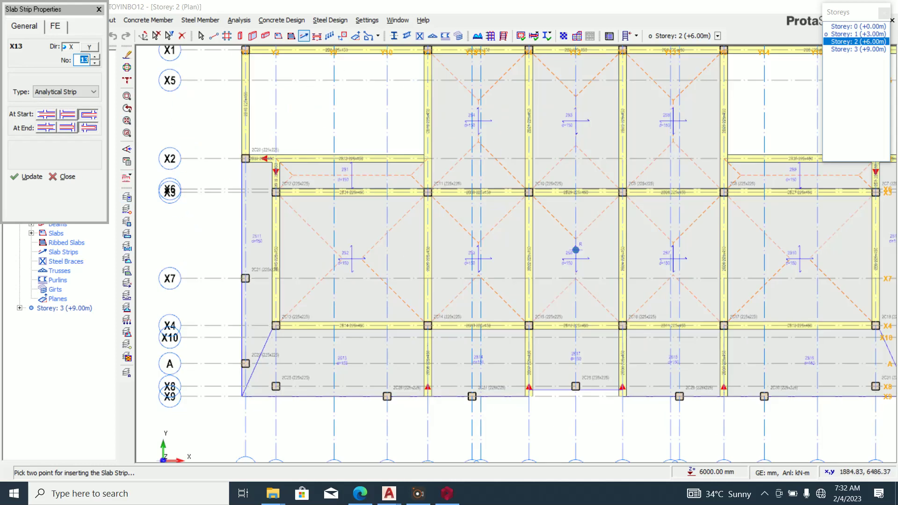
scroll(212, 280, "down", 2)
left_click(220, 257)
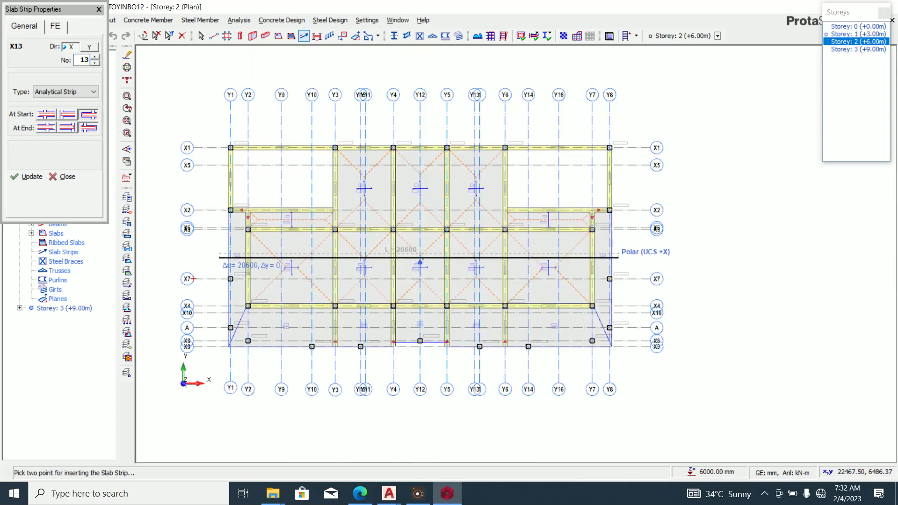
left_click(618, 257)
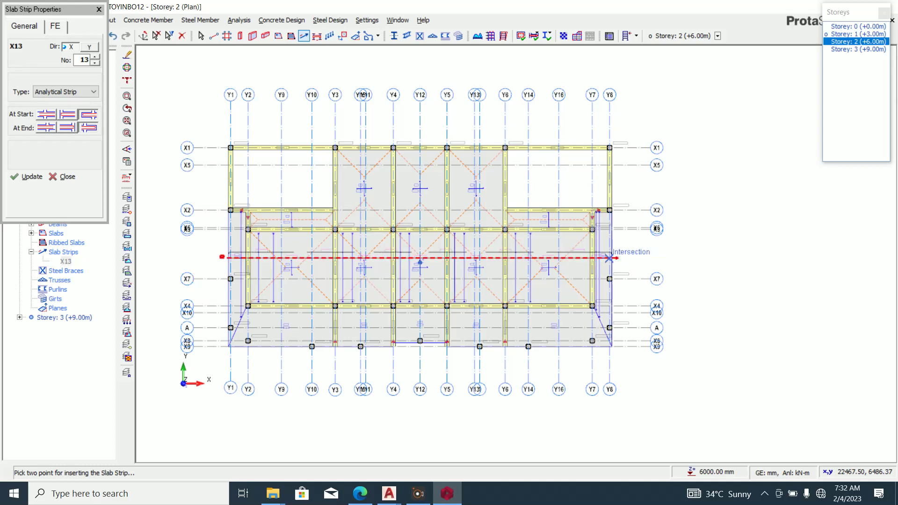
scroll(420, 262, "up", 2)
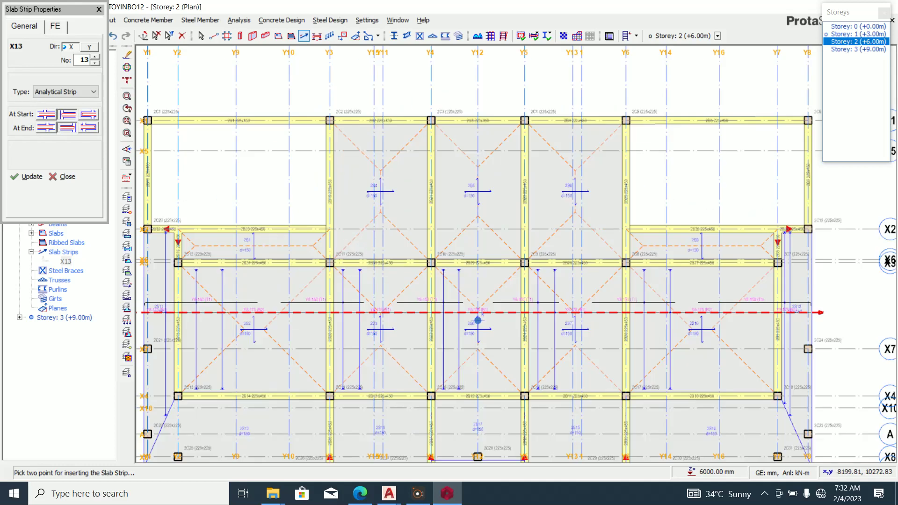
left_click(318, 182)
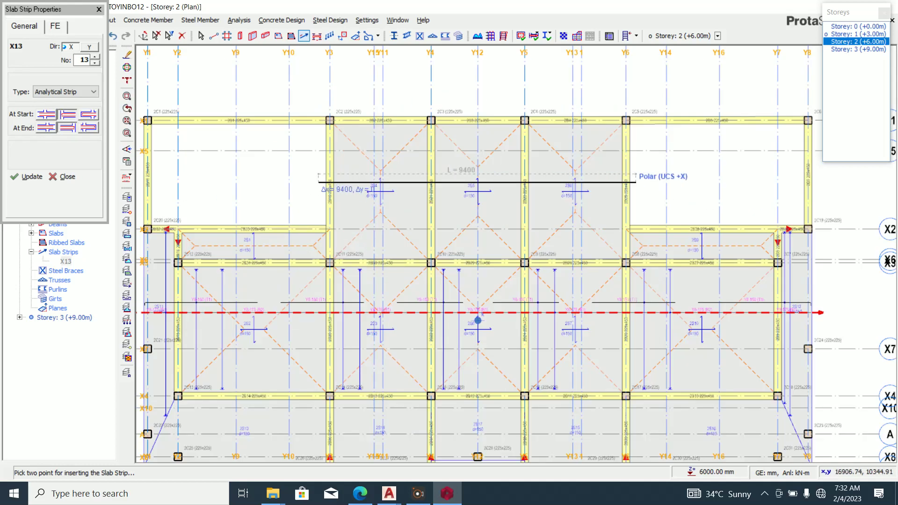
left_click(636, 182)
Add a strip across slab 2S1, end X15 at the 2B34/2B8 corner, then set direction to Y.
scroll(608, 165, "down", 4)
scroll(423, 200, "up", 9)
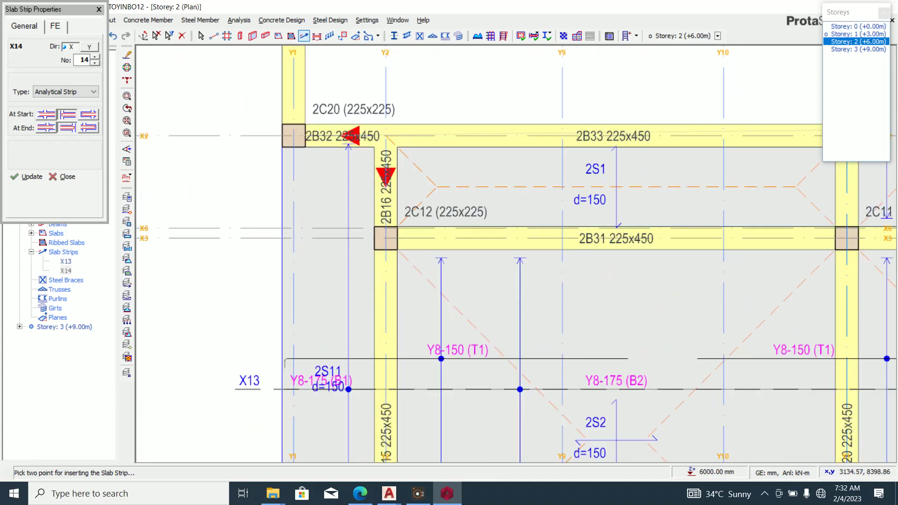
left_click(364, 193)
scroll(281, 239, "down", 3)
scroll(537, 219, "up", 2)
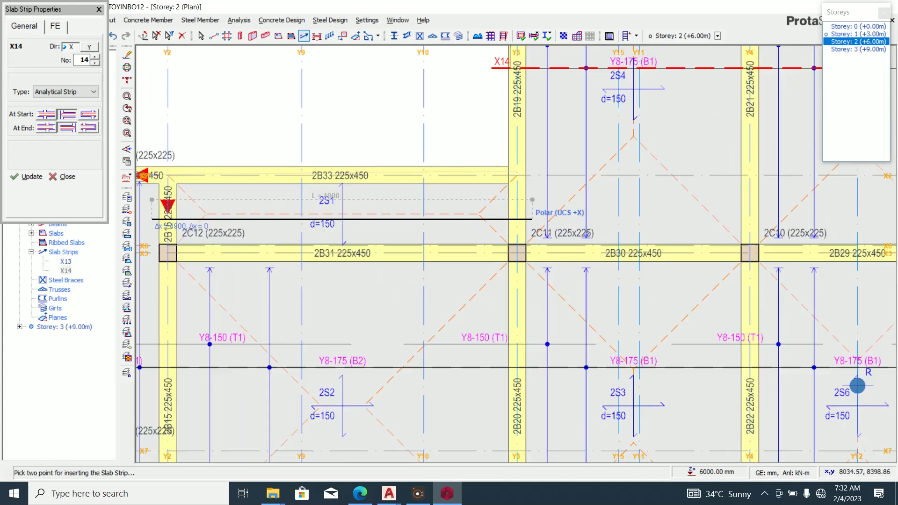
left_click(532, 200)
scroll(304, 267, "down", 4)
scroll(733, 255, "up", 5)
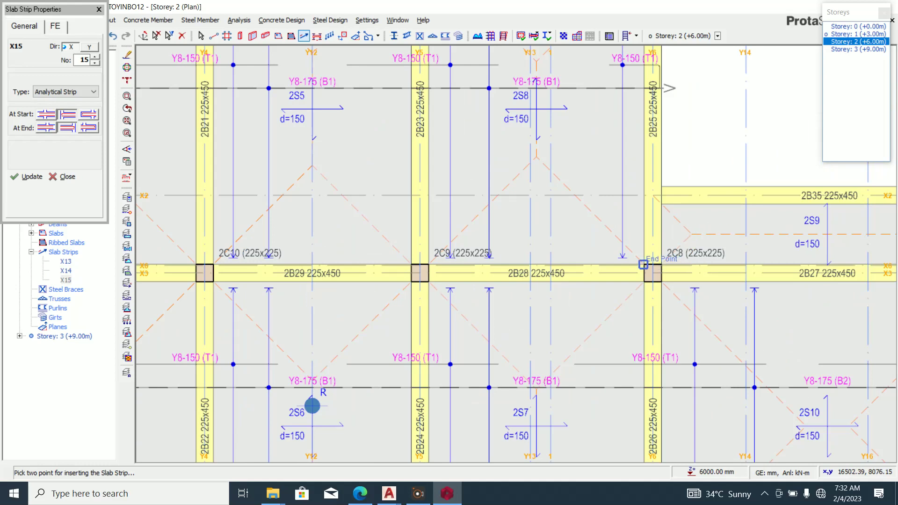
scroll(633, 202, "down", 3)
scroll(718, 248, "up", 5)
left_click(718, 223)
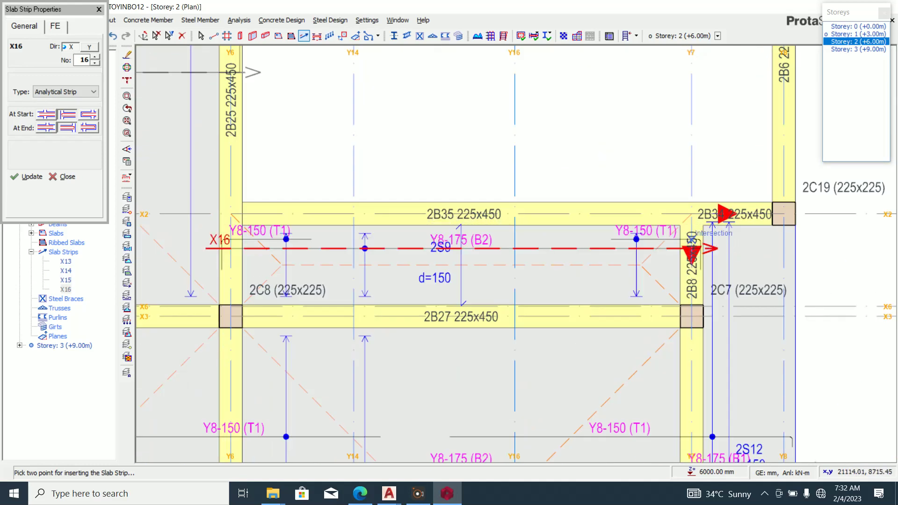
scroll(692, 243, "down", 3)
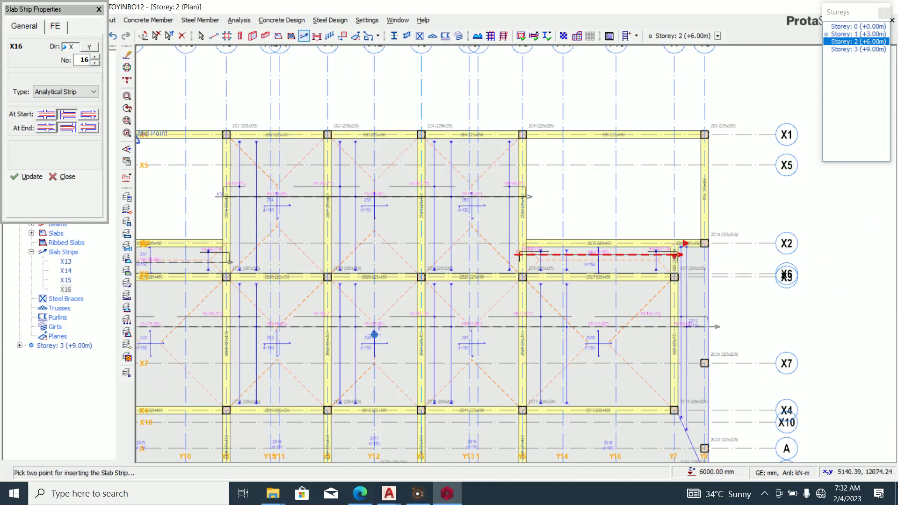
left_click(83, 47)
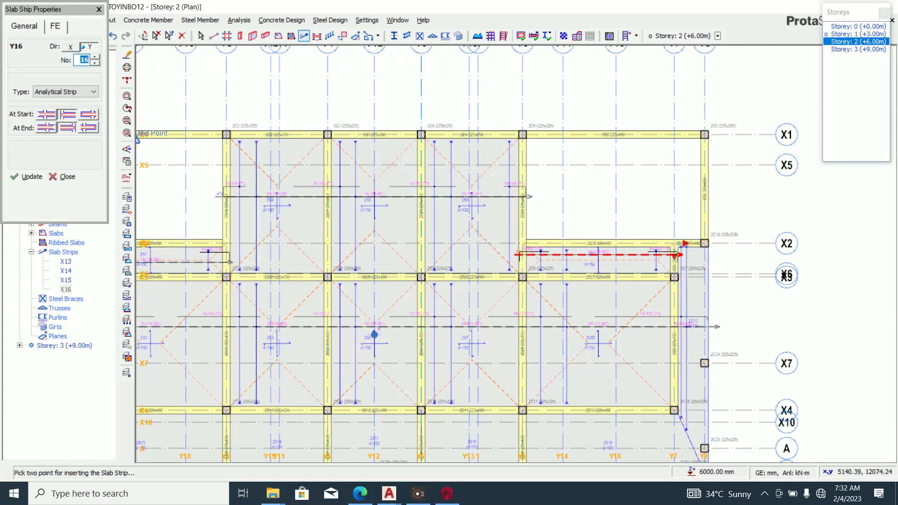
Add the first Y-direction slab strips, Y16 through Y19, across the Storey 2 plan.
scroll(332, 132, "down", 3)
scroll(288, 240, "up", 3)
left_click(247, 175)
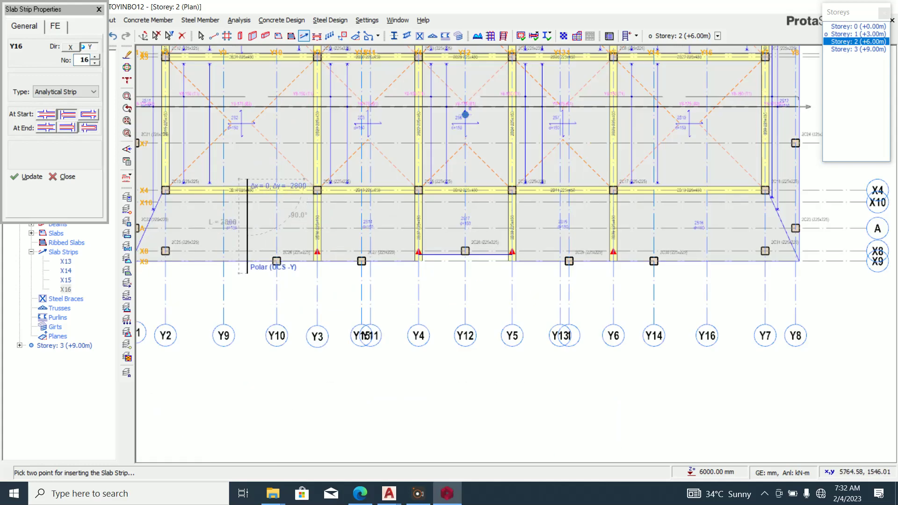
left_click(245, 273)
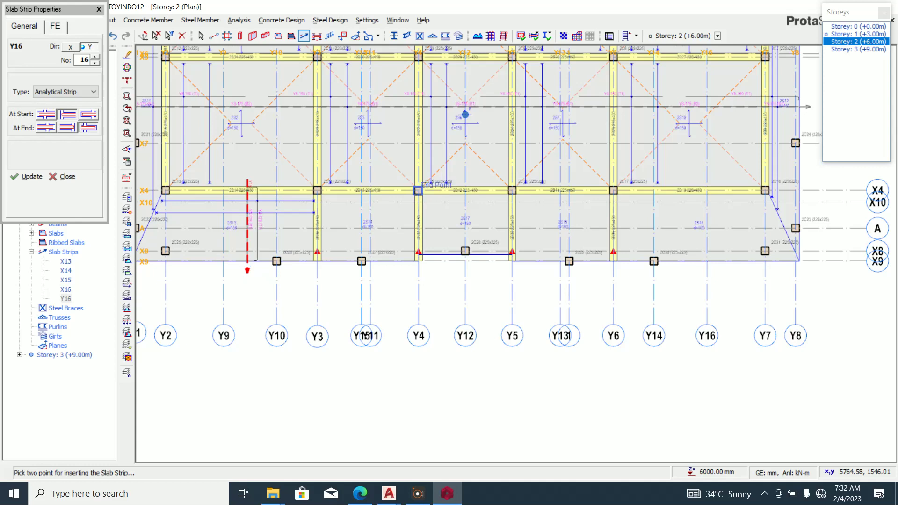
scroll(362, 188, "up", 2)
left_click(389, 171)
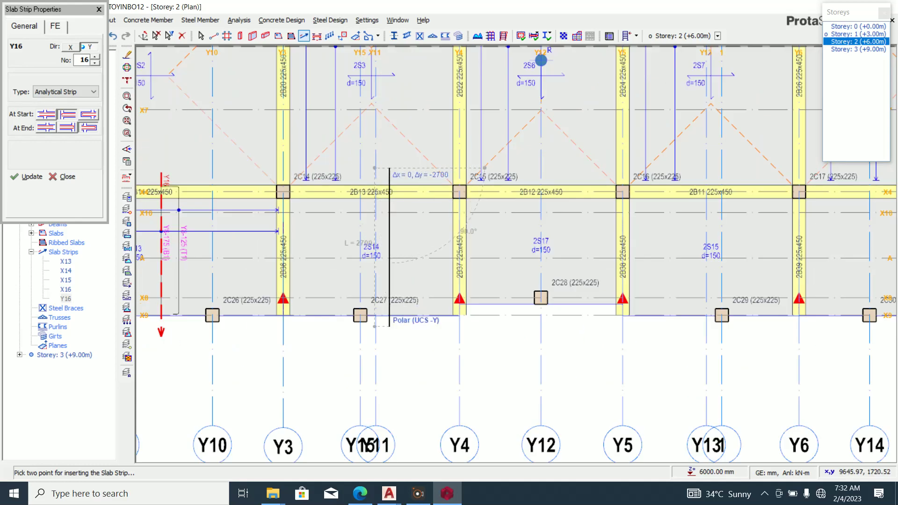
left_click(389, 325)
left_click(559, 172)
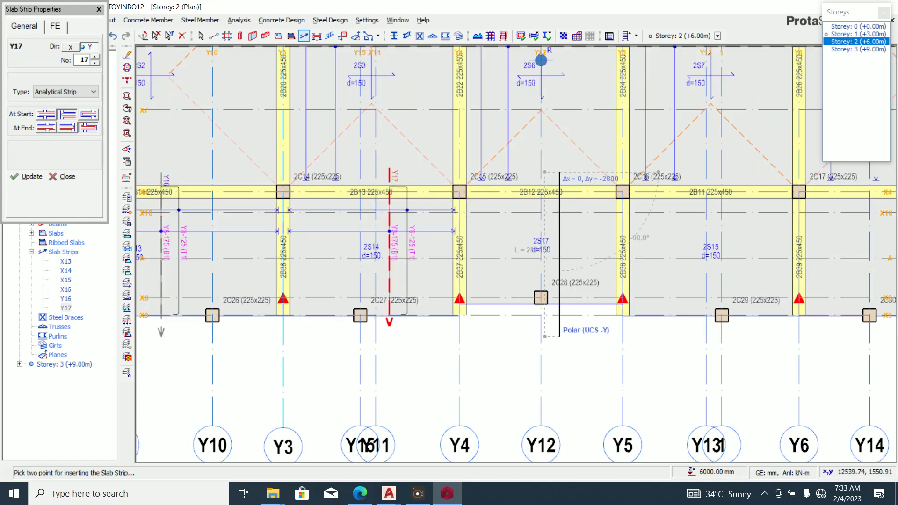
left_click(559, 335)
scroll(514, 233, "down", 1)
scroll(639, 226, "up", 3)
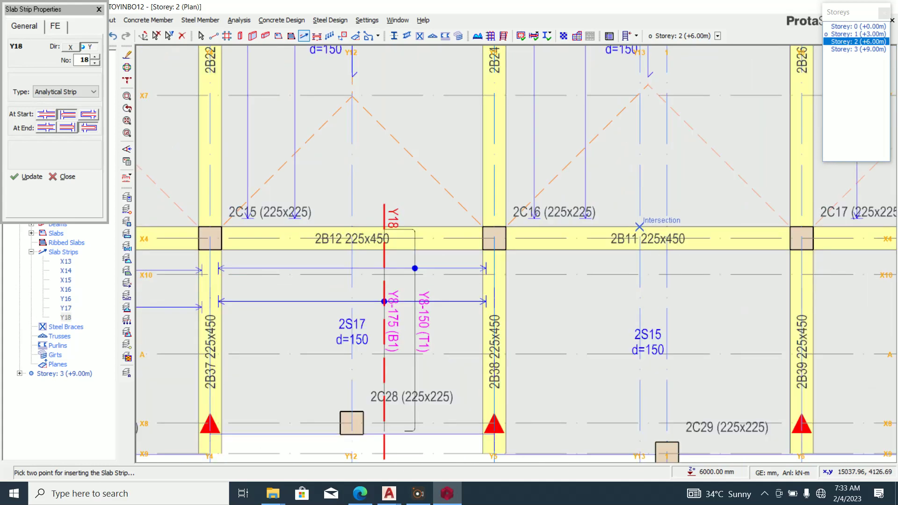
left_click(697, 210)
scroll(637, 301, "down", 3)
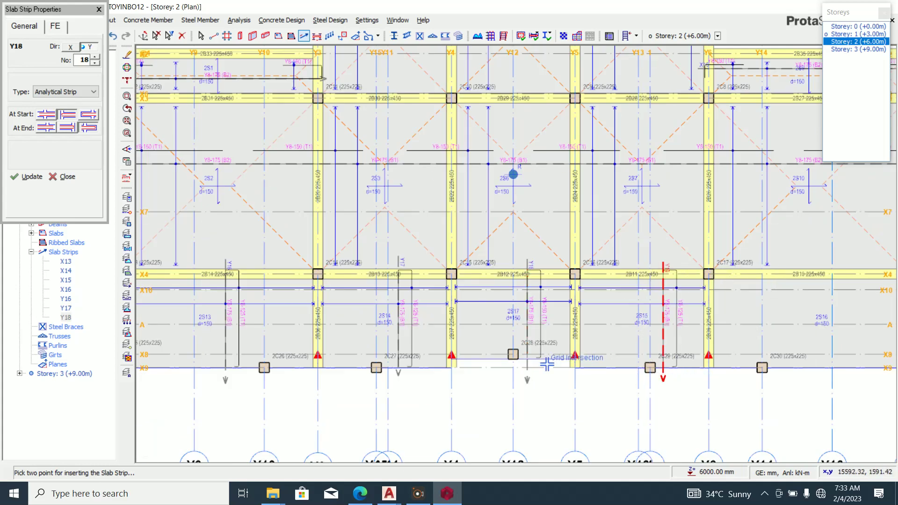
scroll(644, 364, "down", 4)
scroll(627, 356, "up", 4)
left_click(588, 289)
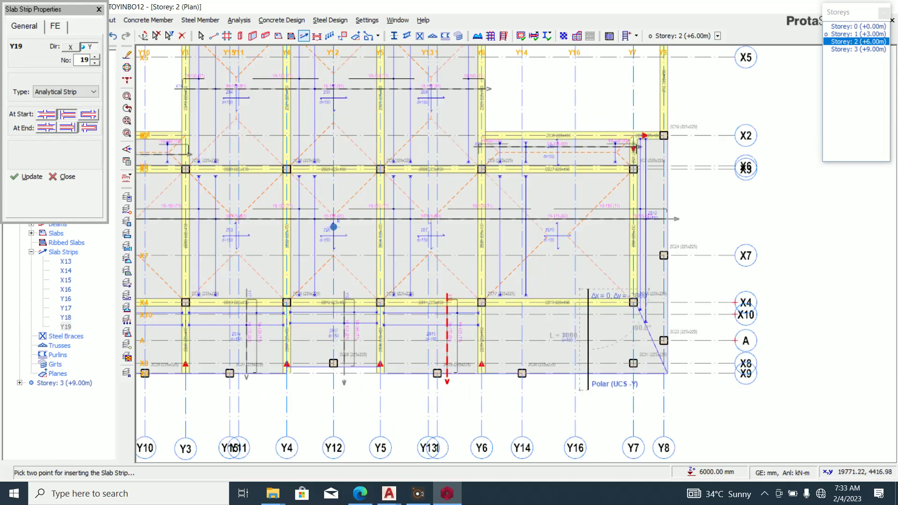
left_click(587, 374)
Add the remaining Y-direction slab strips, up to Y24, on Storey 2.
scroll(582, 374, "down", 3)
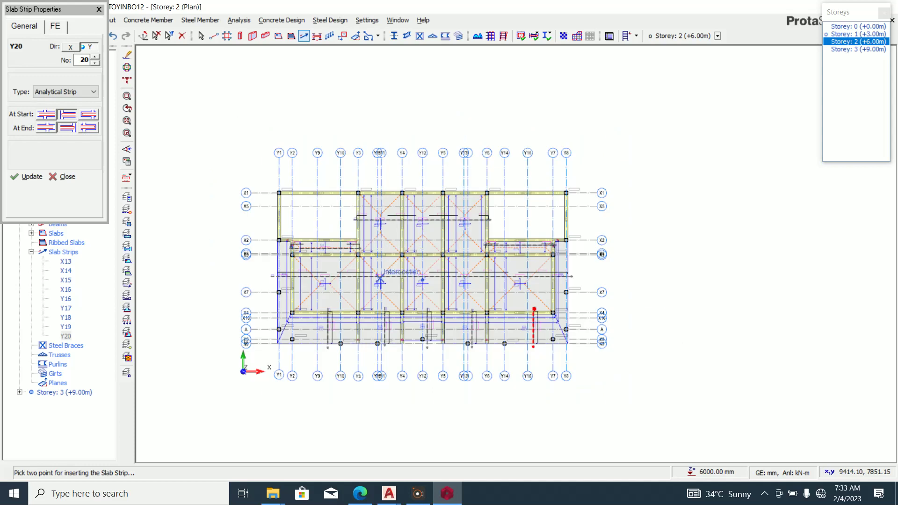
scroll(436, 289, "up", 4)
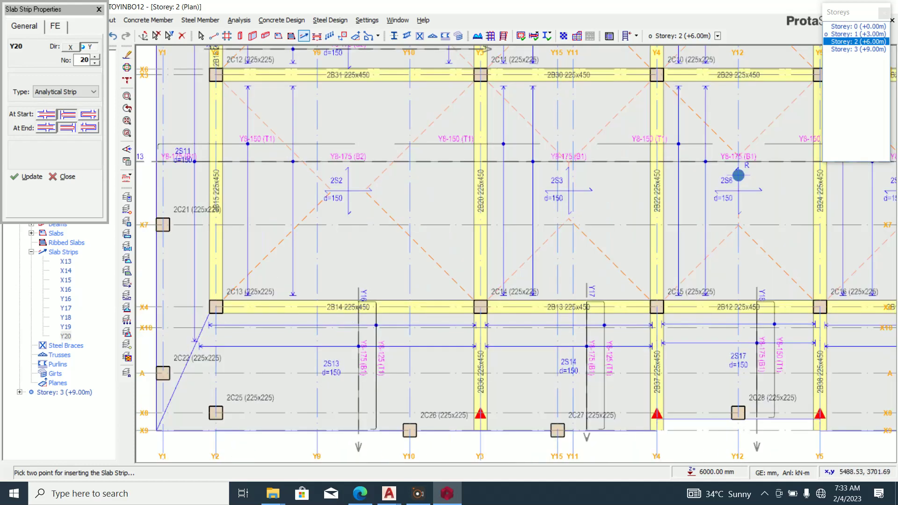
scroll(331, 334, "down", 3)
left_click(331, 334)
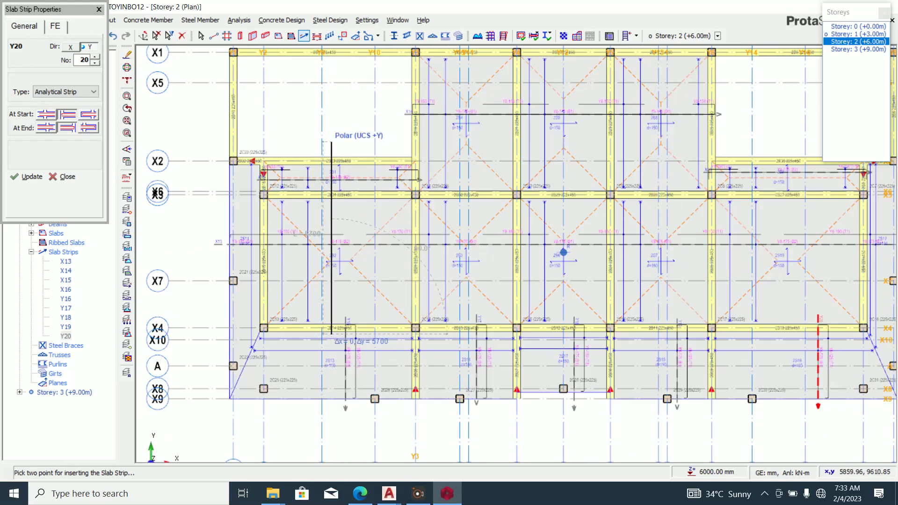
left_click(331, 145)
scroll(459, 354, "up", 4)
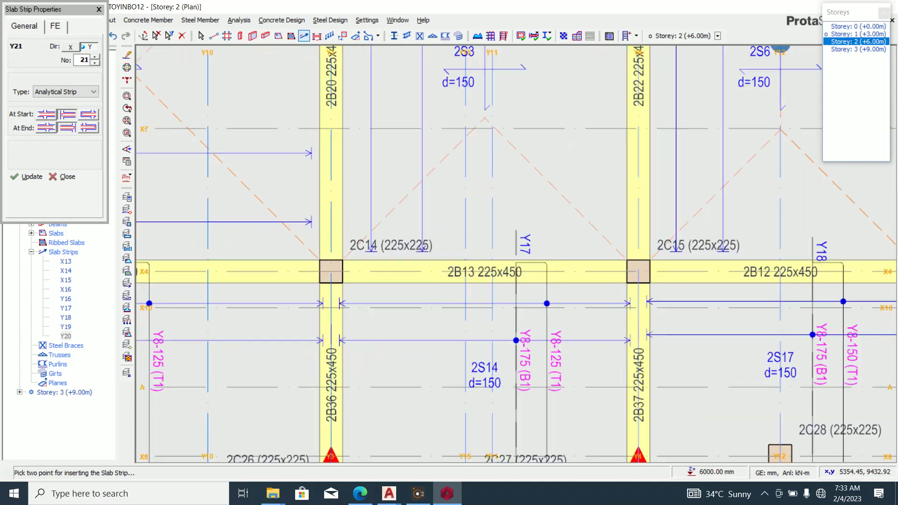
left_click(449, 292)
scroll(449, 367, "down", 2)
scroll(449, 370, "down", 3)
scroll(464, 185, "up", 5)
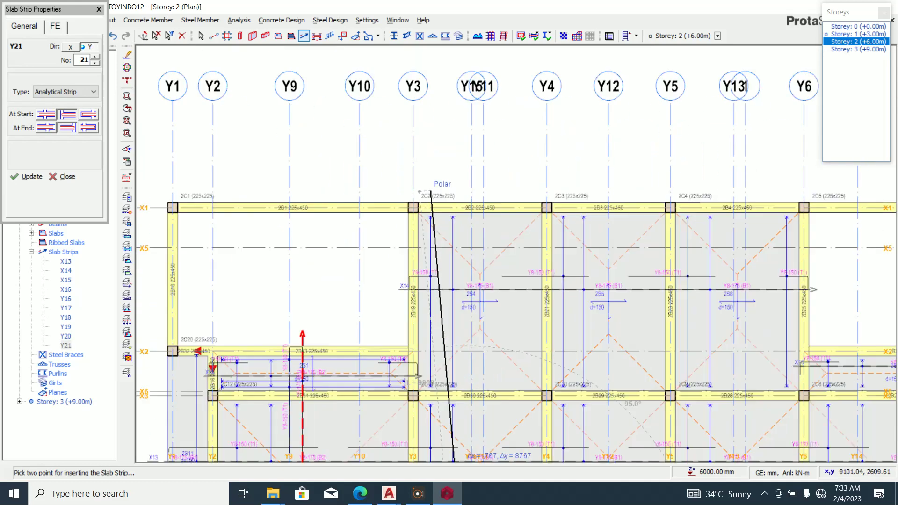
left_click(464, 184)
scroll(435, 214, "down", 2)
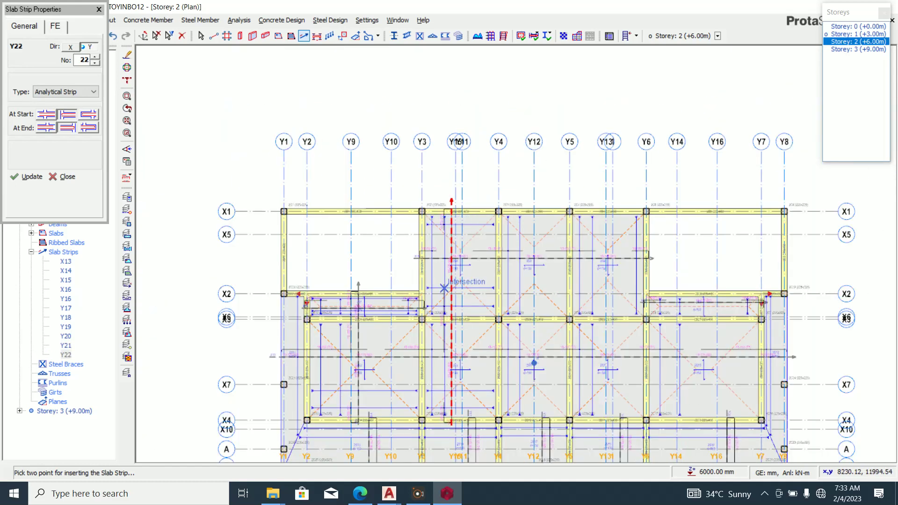
scroll(524, 428, "up", 6)
left_click(542, 413)
scroll(543, 444, "down", 4)
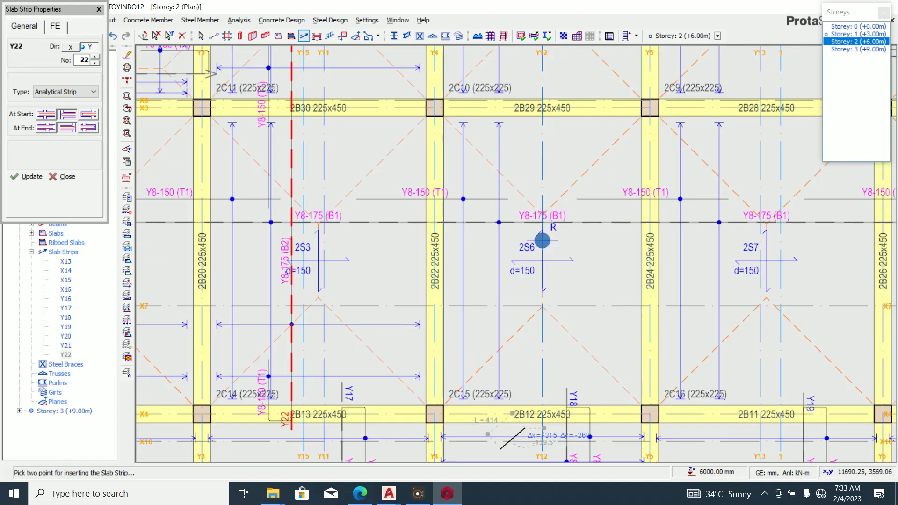
scroll(517, 61, "up", 3)
scroll(516, 61, "down", 3)
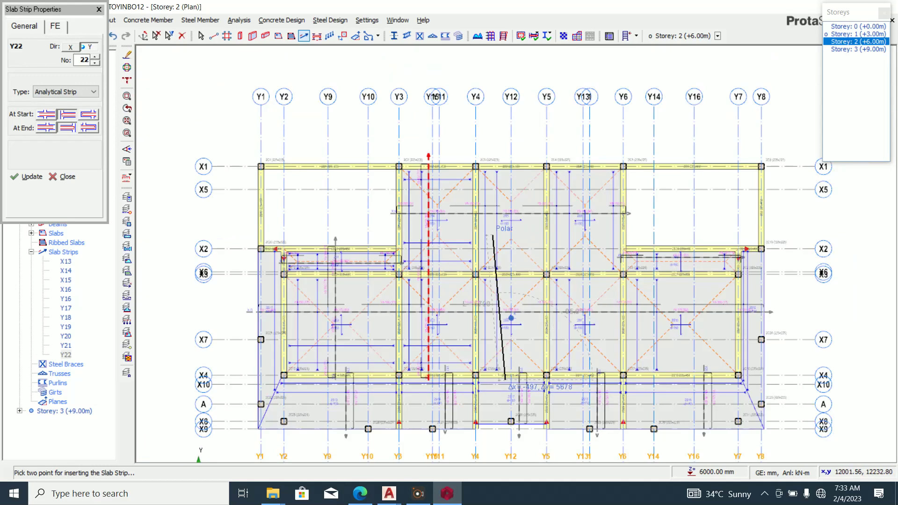
scroll(508, 174, "up", 3)
left_click(508, 174)
scroll(508, 174, "down", 3)
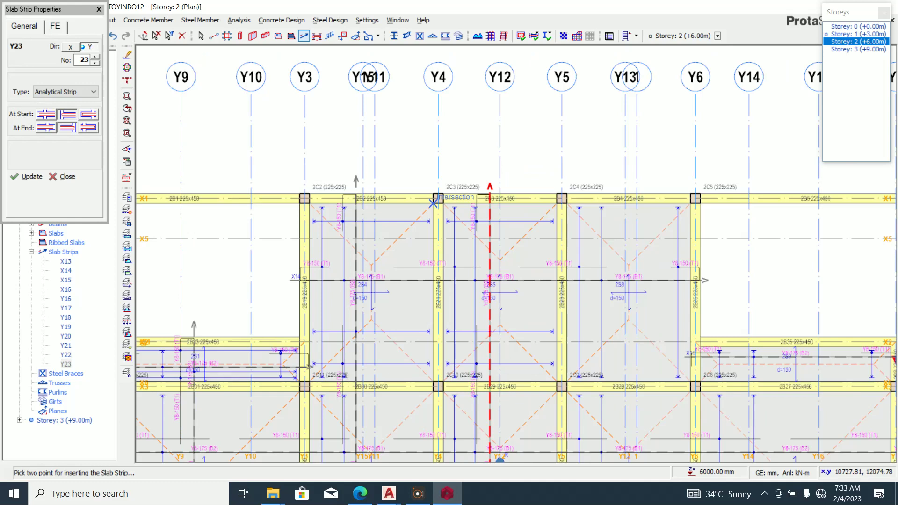
scroll(353, 201, "up", 4)
scroll(300, 160, "down", 4)
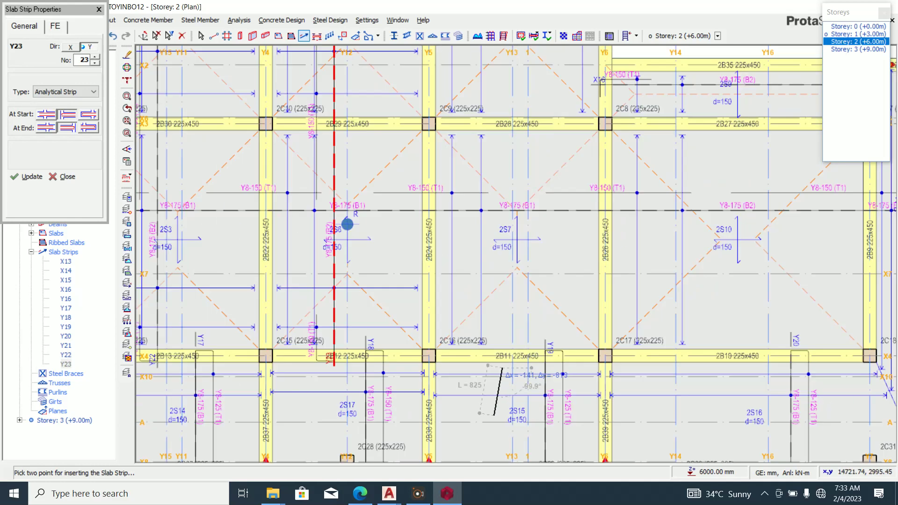
scroll(510, 101, "up", 4)
left_click(510, 100)
scroll(510, 101, "down", 4)
scroll(584, 376, "up", 4)
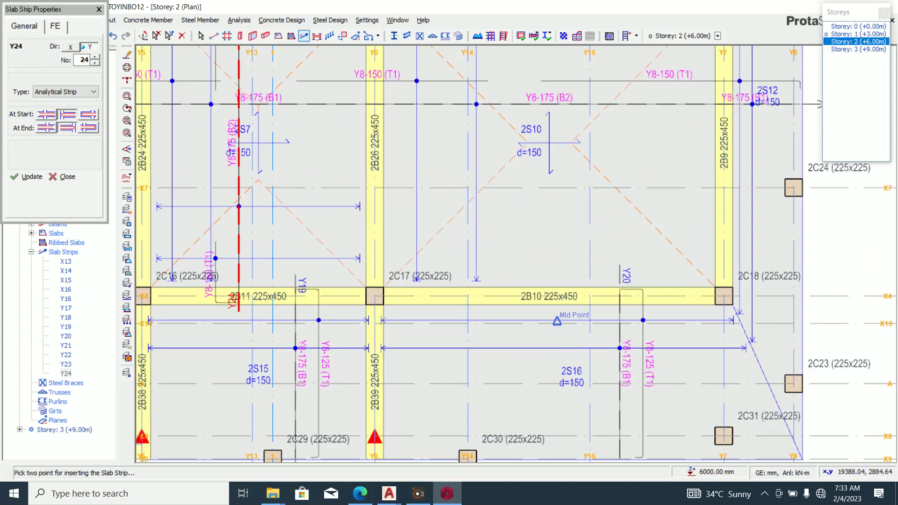
left_click(559, 313)
scroll(481, 407, "down", 4)
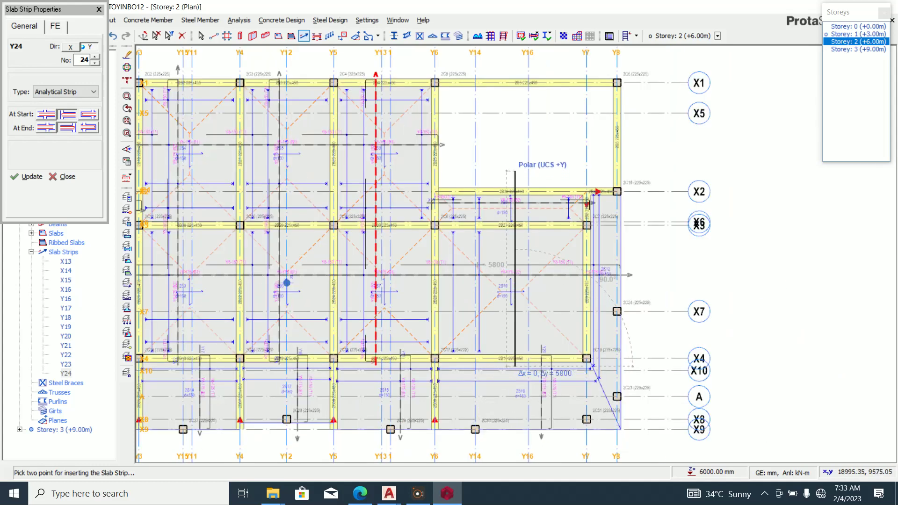
left_click(515, 363)
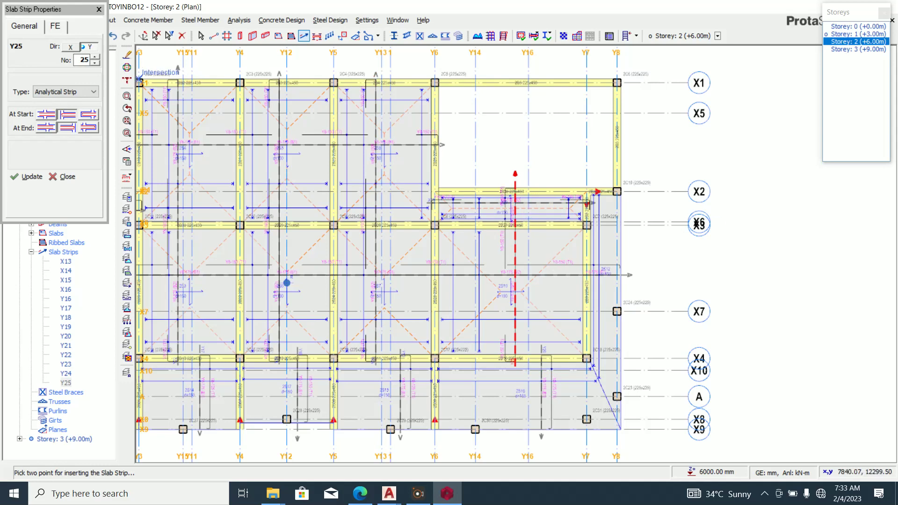
Finish strip insertion, switch to the Storey 3 plan, and minimise ProtaStructure to reveal AutoCAD.
key("Escape")
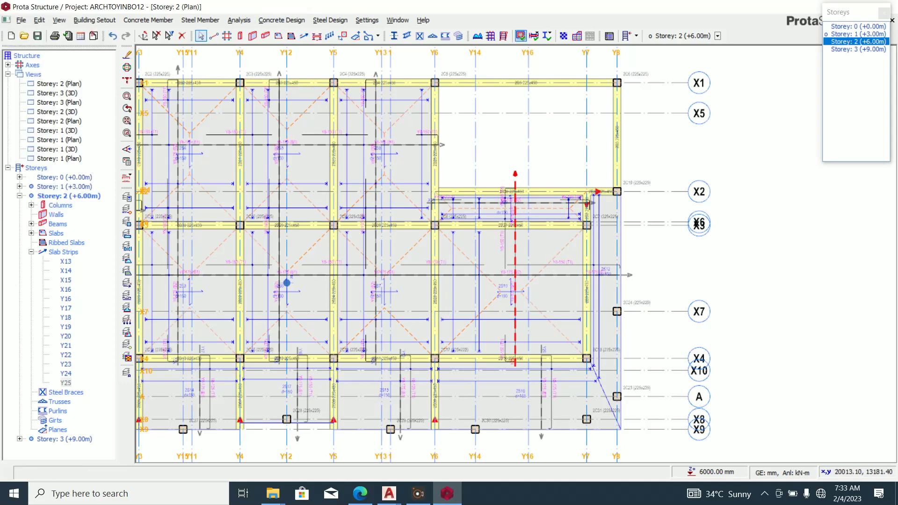
scroll(552, 226, "down", 3)
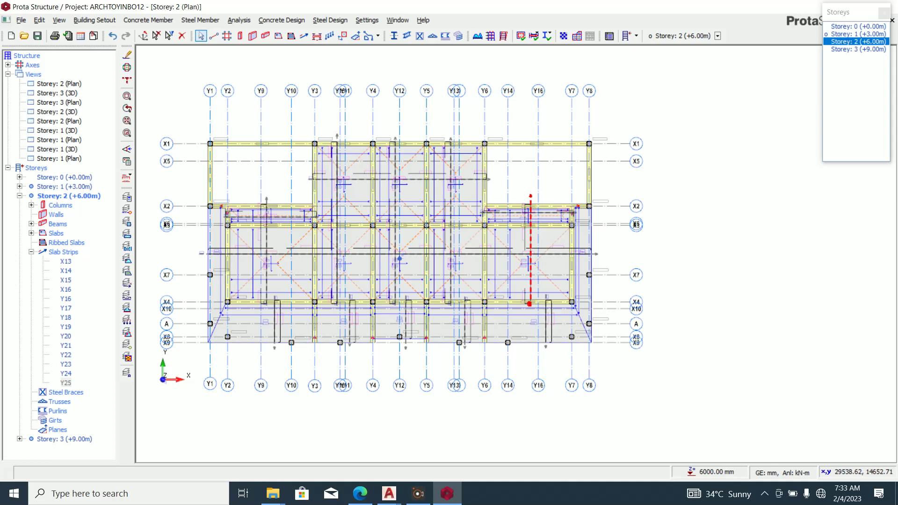
left_click(857, 49)
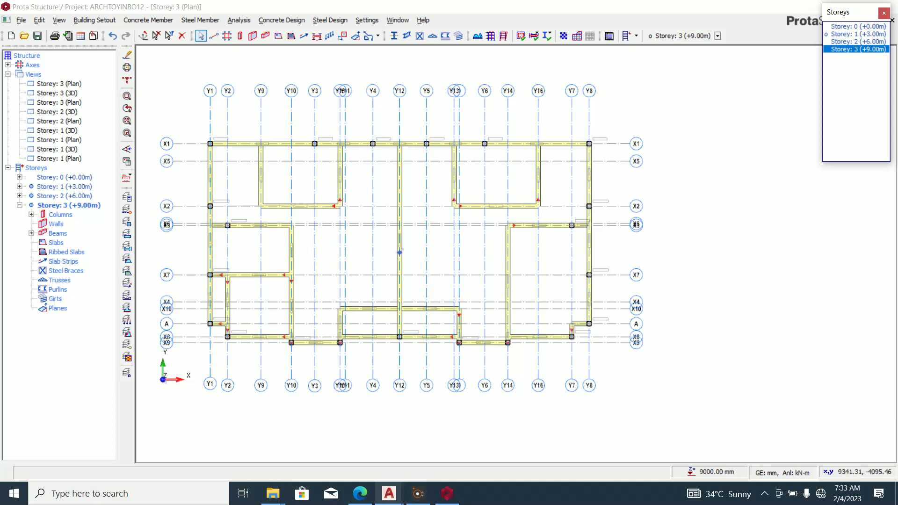
left_click(447, 493)
left_click(447, 494)
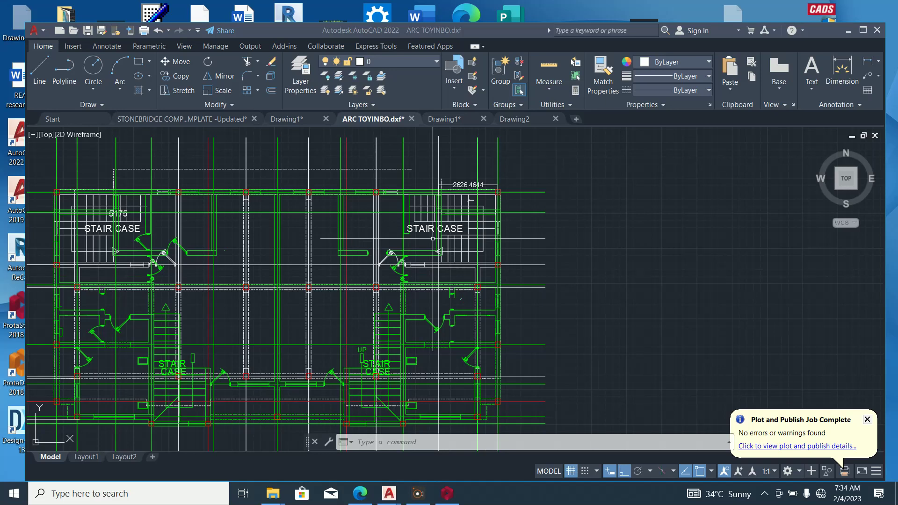
Bring ProtaStructure back in front of AutoCAD, showing the Storey 3 (+9.00m) plan.
left_click(447, 494)
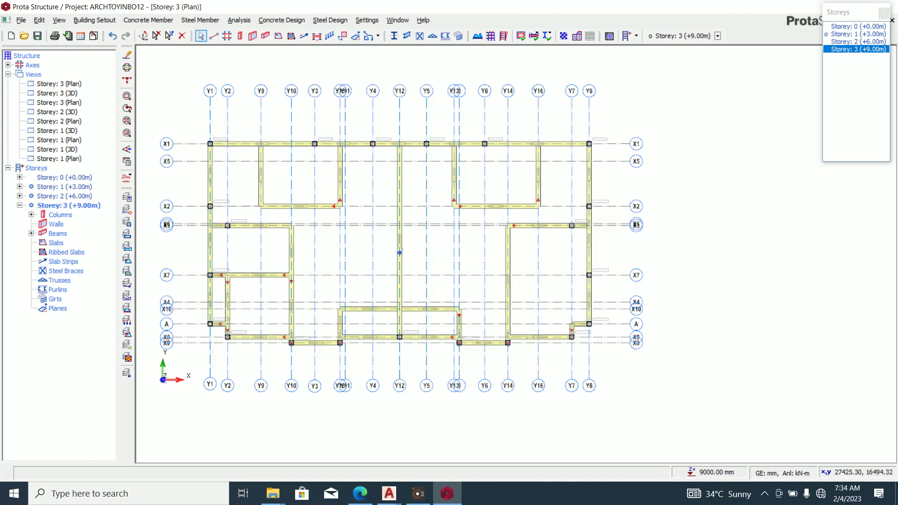
Display the Storey 1 (+3.00m) plan and zoom in on its slabs and strips.
left_click(858, 34)
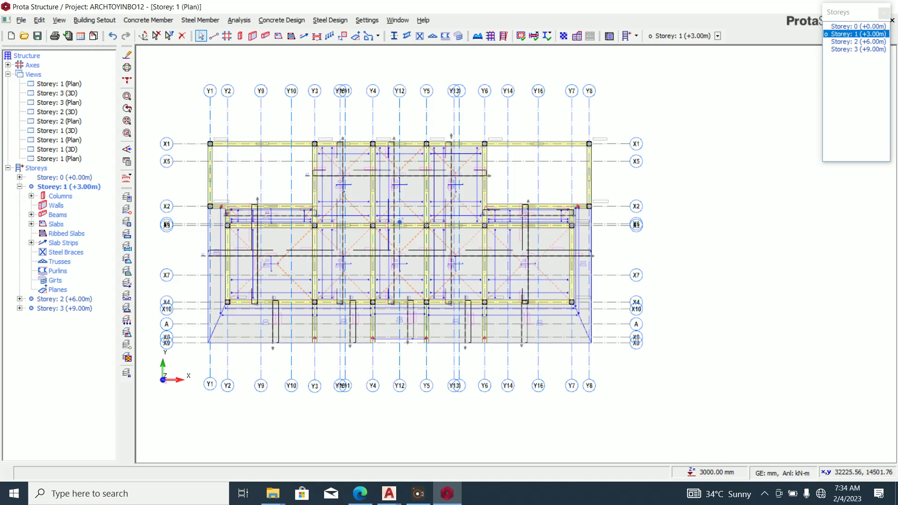
scroll(633, 163, "down", 1)
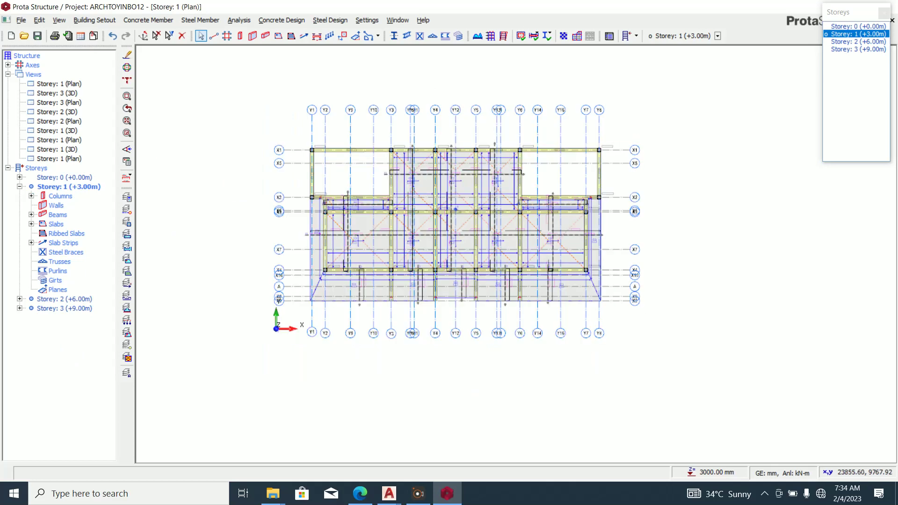
scroll(600, 105, "up", 2)
scroll(590, 167, "down", 1)
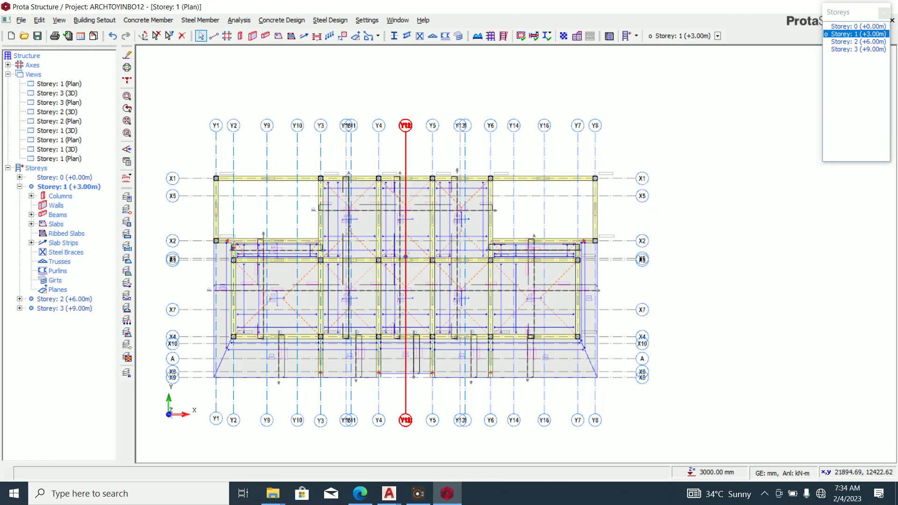
scroll(406, 256, "up", 2)
scroll(411, 254, "down", 2)
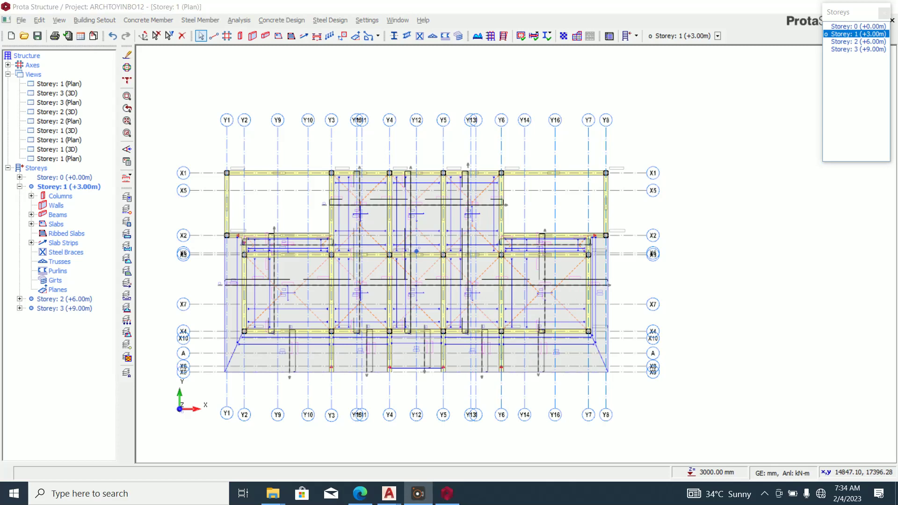
In Building Analysis materials, allow only Y12 and Y16 rebar for concrete columns.
left_click(239, 19)
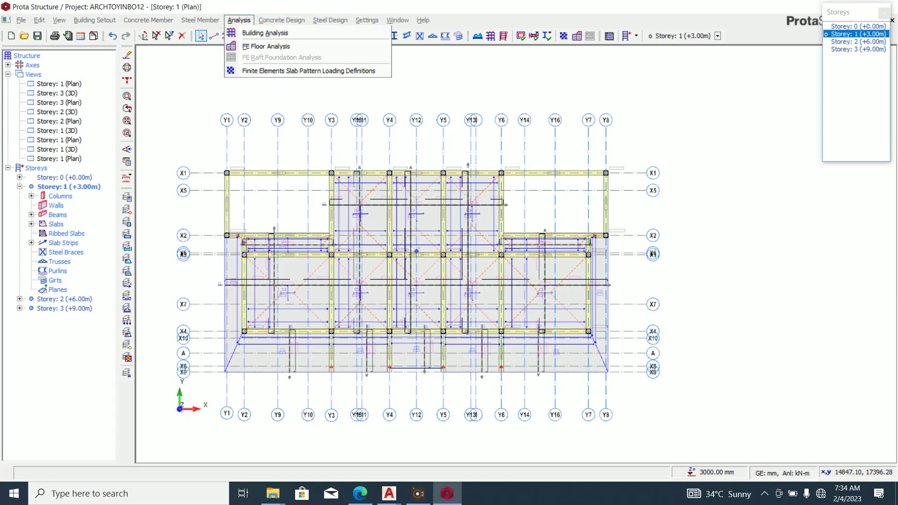
key("Return")
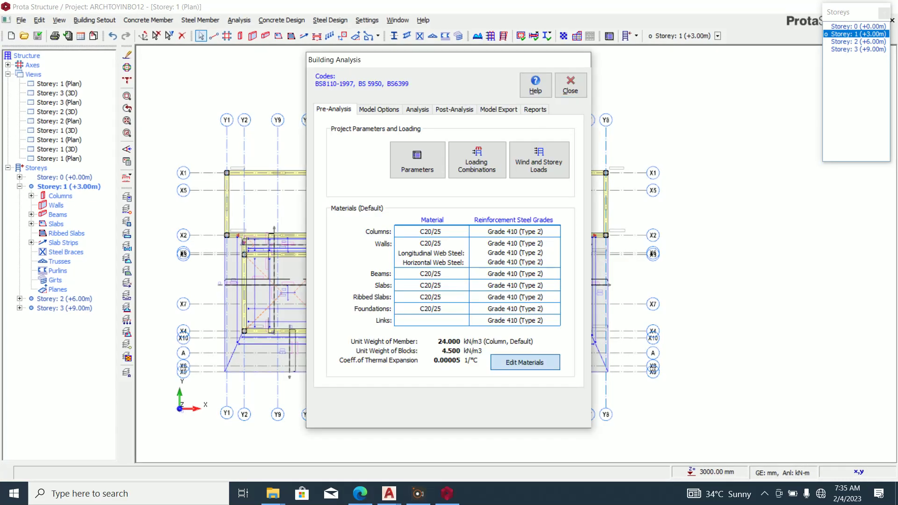
left_click(524, 362)
left_click(568, 152)
left_click(290, 353)
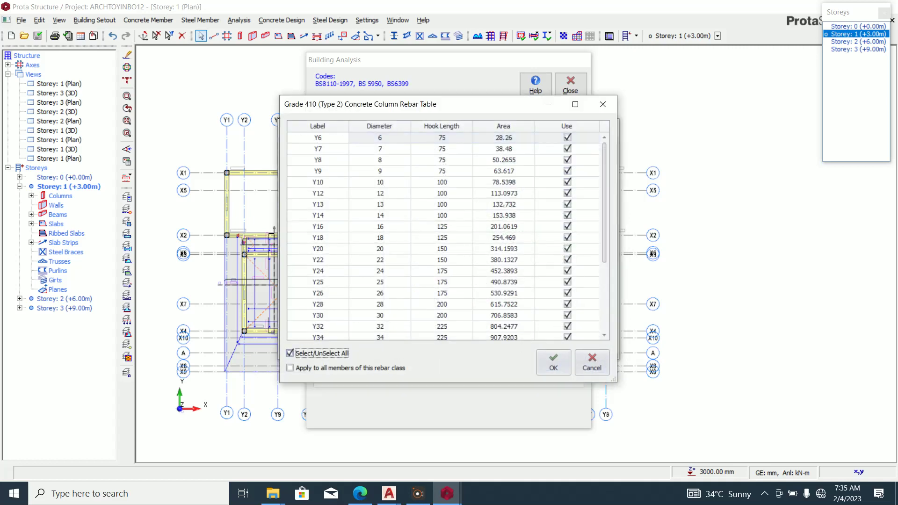
left_click(290, 353)
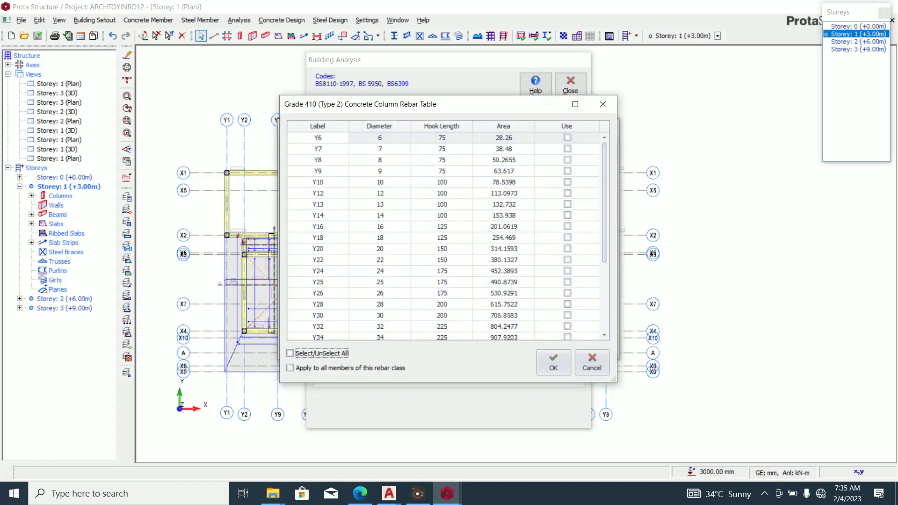
left_click(567, 193)
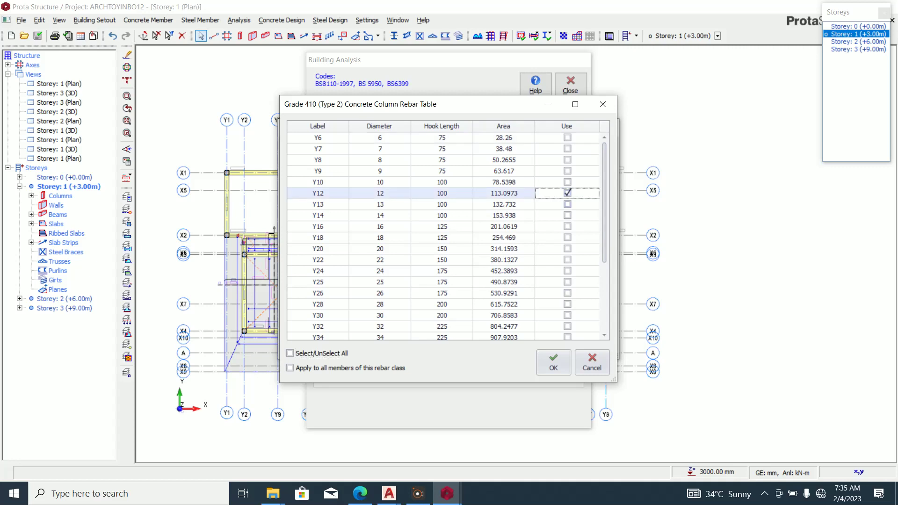
left_click(568, 226)
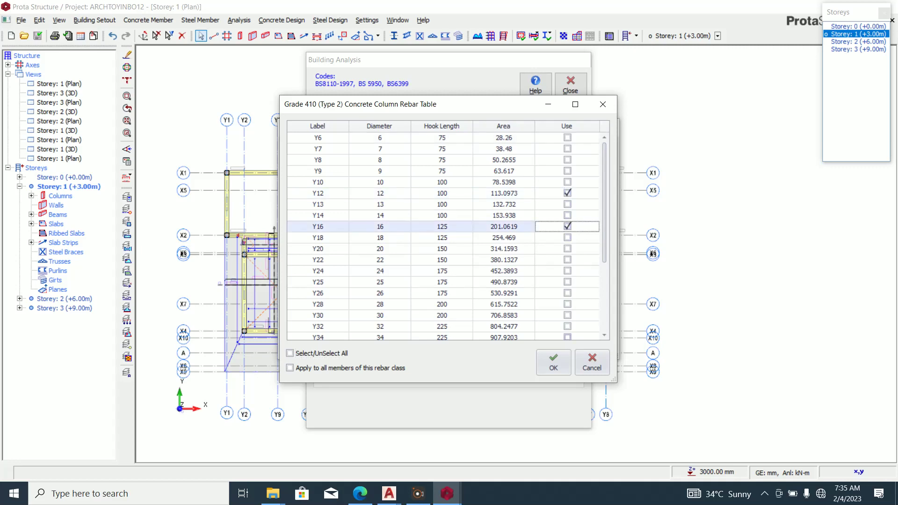
left_click(553, 362)
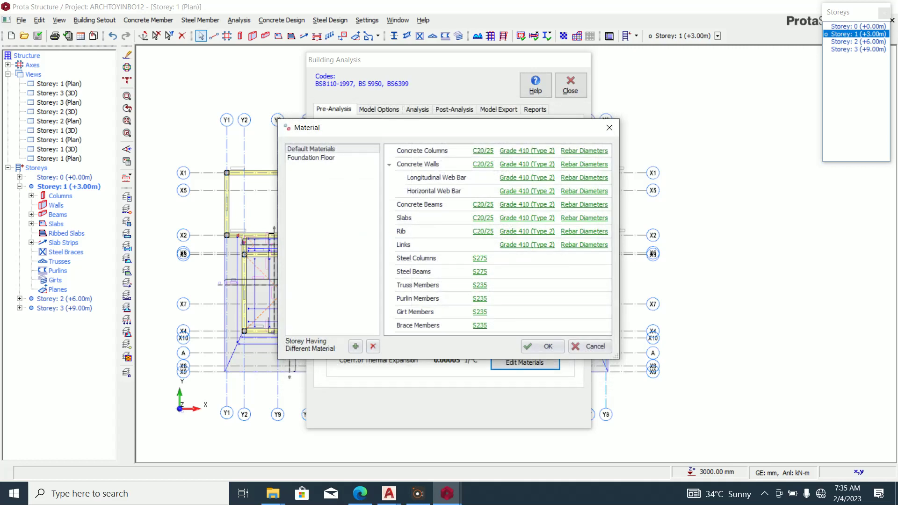
Recheck the column bars (Y12, Y16), then allow only Y16 and Y20 for beams.
left_click(584, 151)
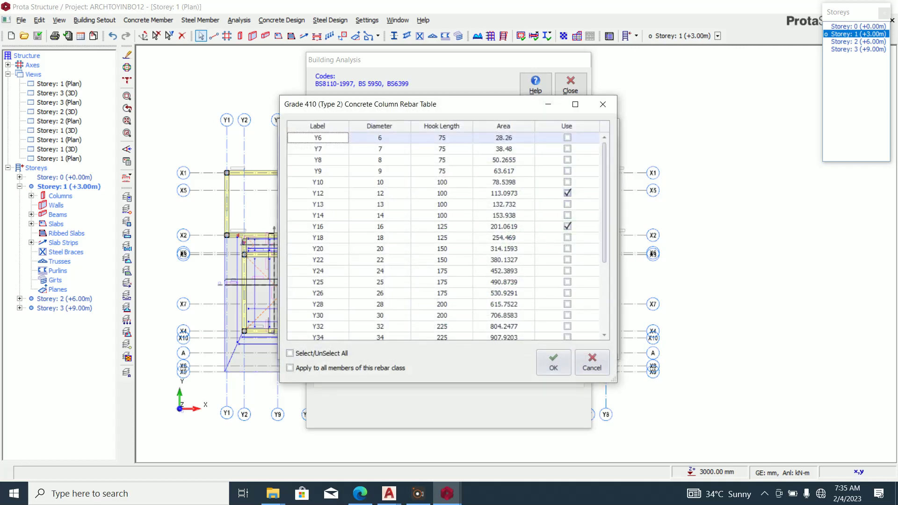
left_click(567, 193)
left_click(553, 362)
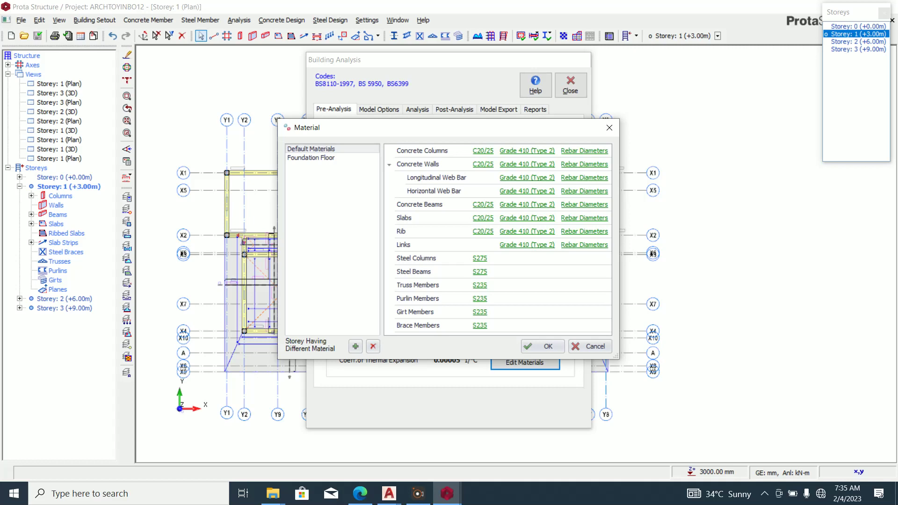
left_click(570, 204)
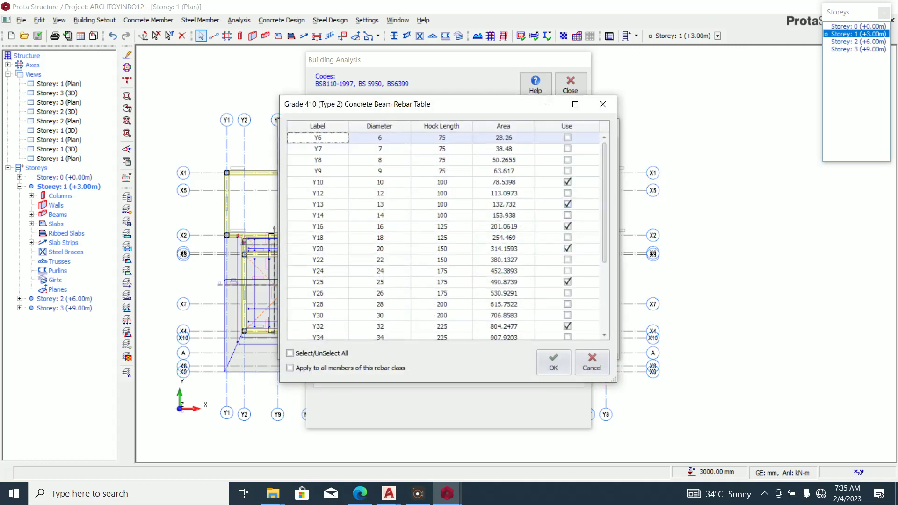
left_click(289, 353)
left_click(290, 353)
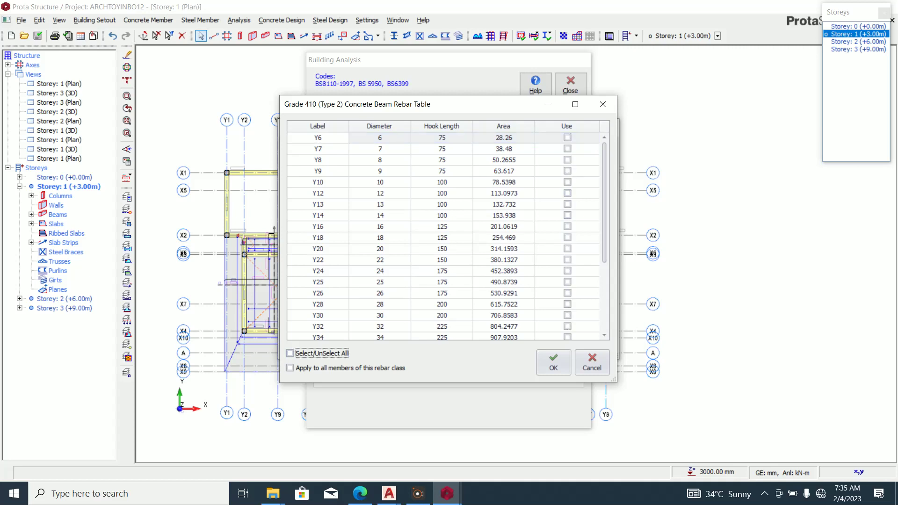
left_click(567, 226)
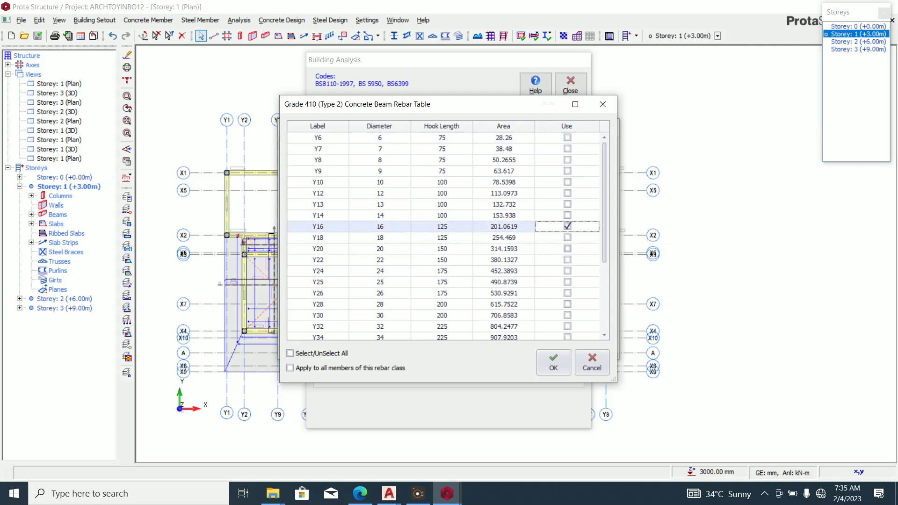
left_click(567, 248)
left_click(553, 362)
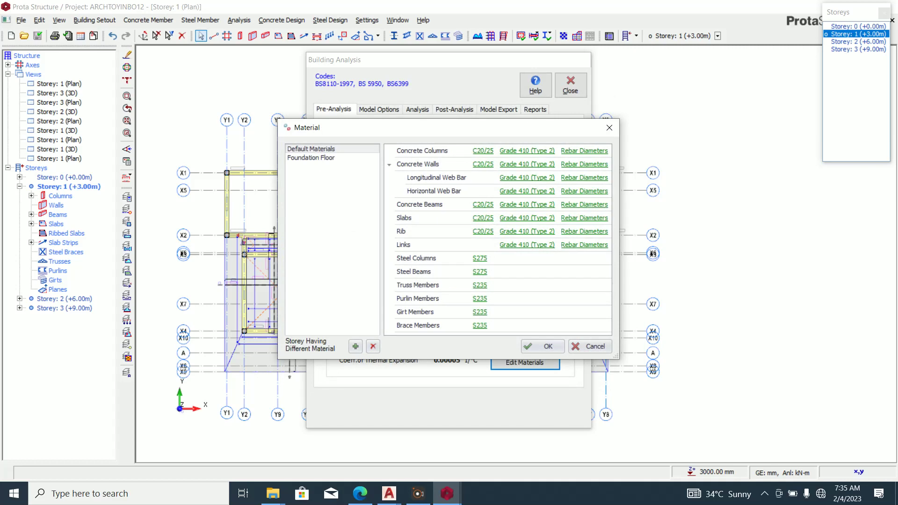
Restrict slab rebar diameters to Y12 only.
left_click(583, 218)
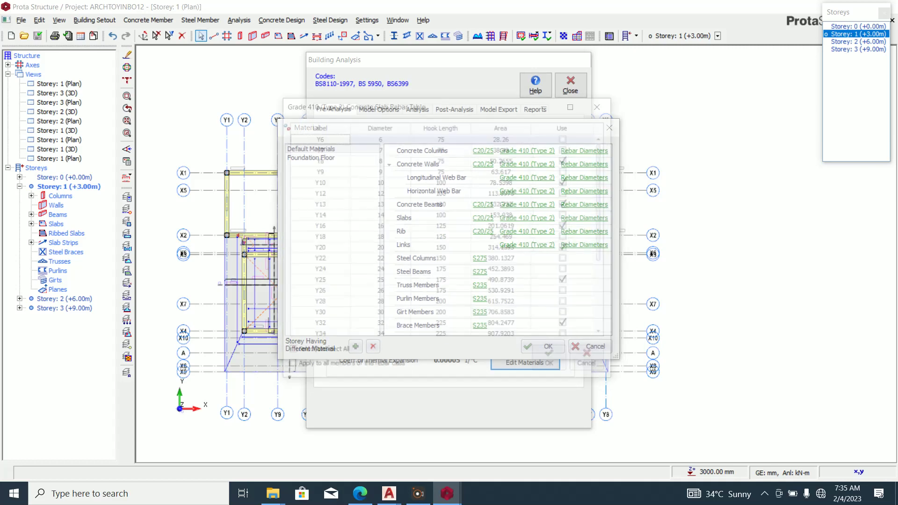
left_click(290, 352)
left_click(290, 353)
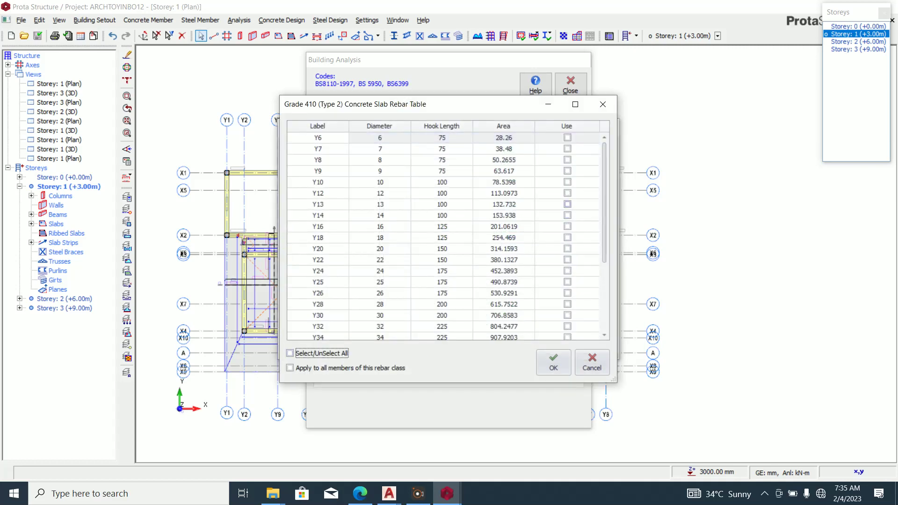
left_click(567, 192)
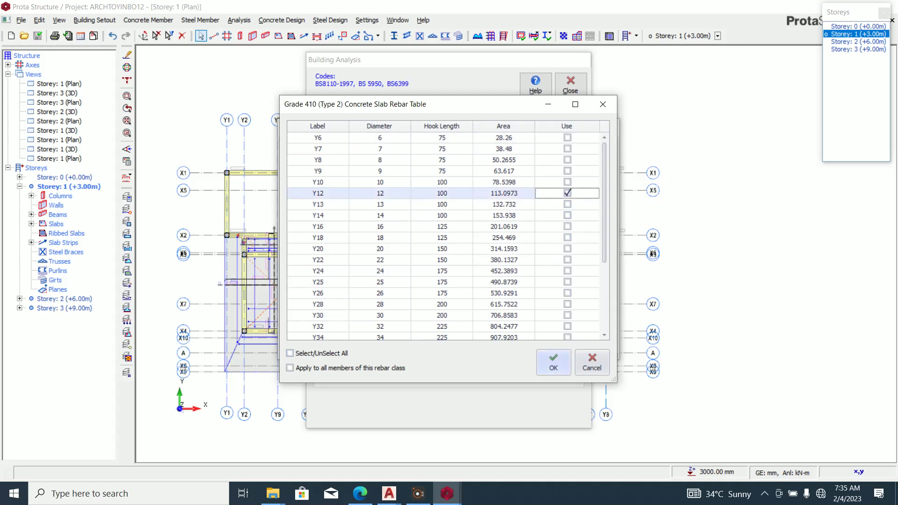
left_click(553, 362)
Restrict link rebar diameters to Y8, Y10 and Y12.
left_click(584, 245)
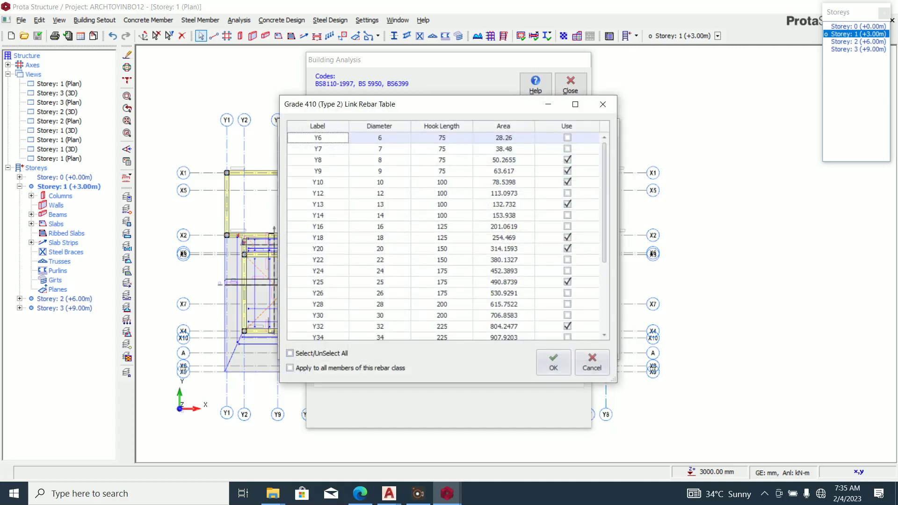
left_click(290, 353)
left_click(290, 353)
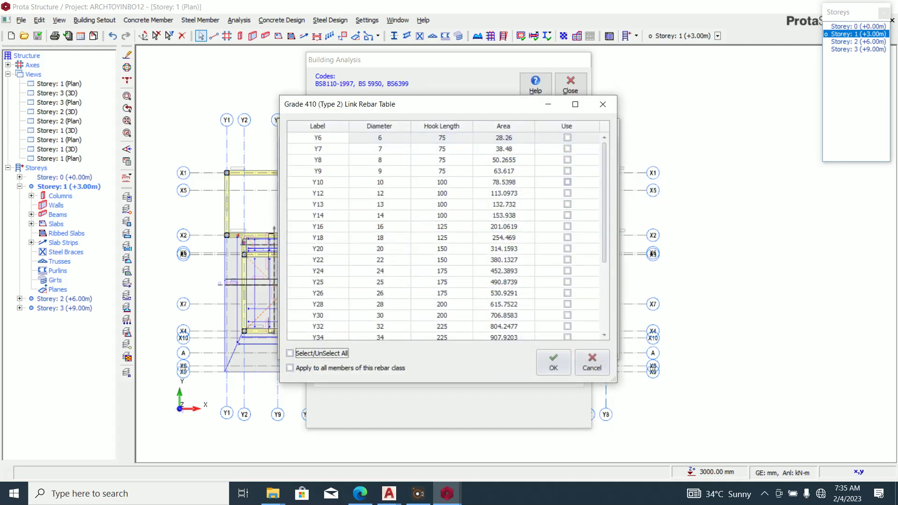
left_click(567, 193)
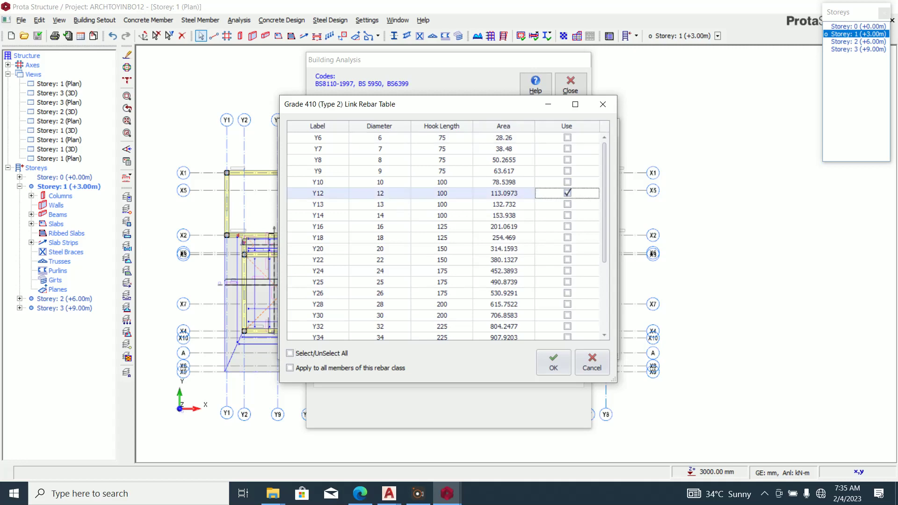
left_click(567, 193)
left_click(567, 193)
left_click(568, 160)
left_click(567, 182)
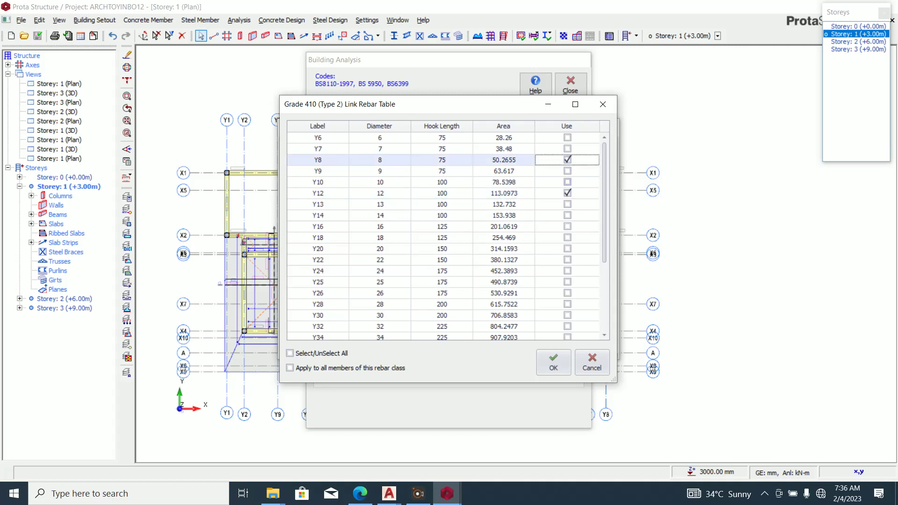
left_click(553, 362)
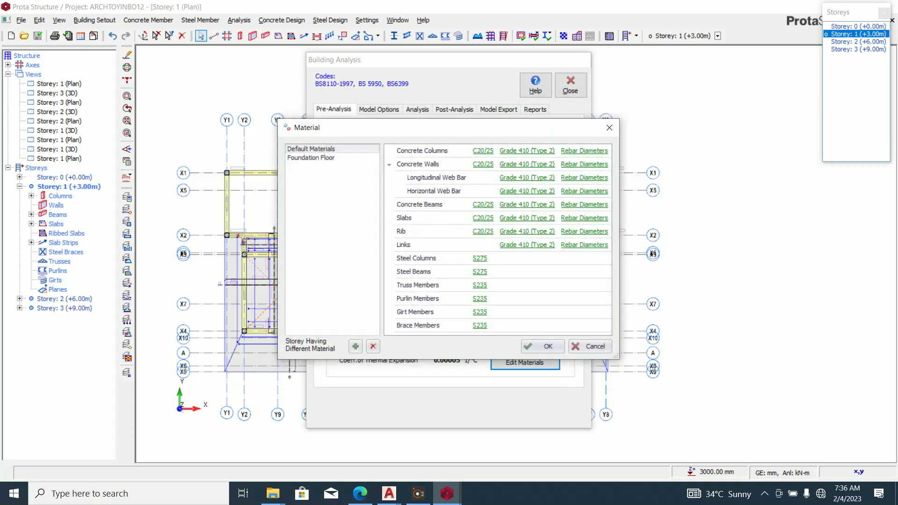
Limit foundation rebar to Y12, close the Material dialog, and show the Analysis tab.
left_click(311, 158)
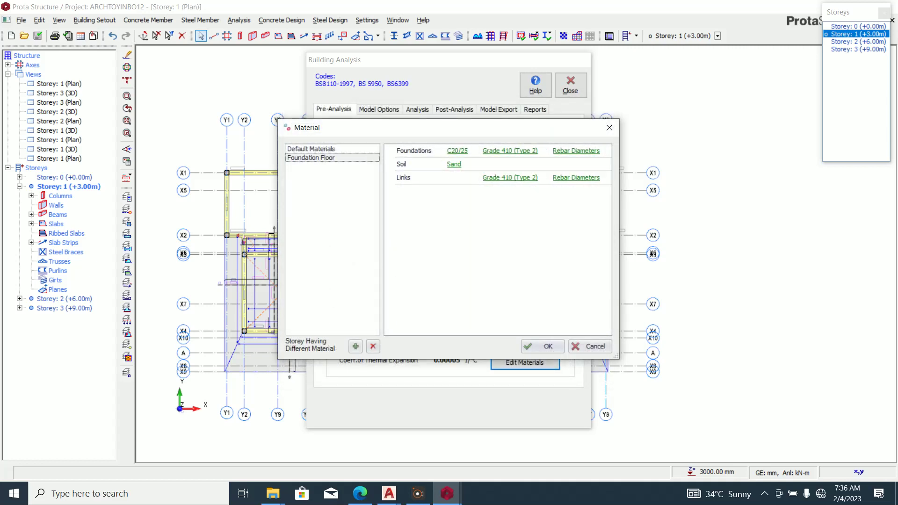
left_click(575, 151)
left_click(290, 353)
left_click(290, 354)
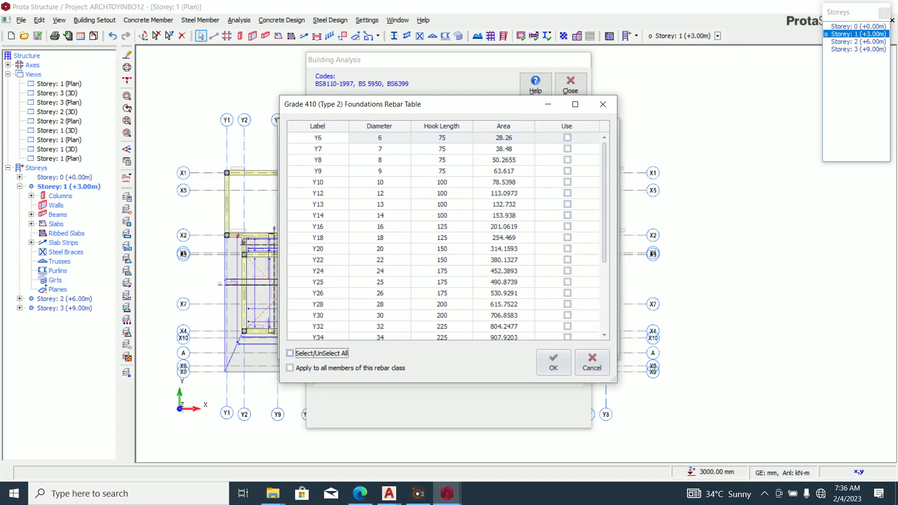
left_click(567, 193)
left_click(553, 362)
left_click(542, 347)
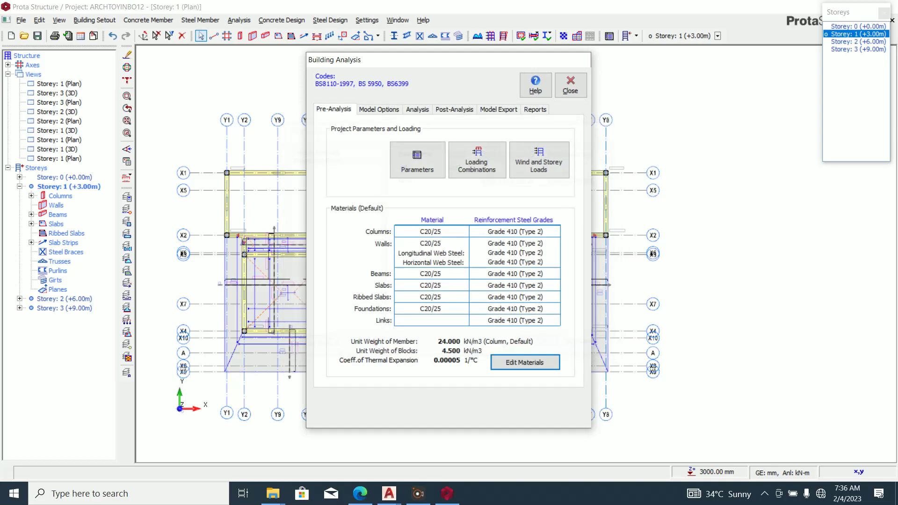
left_click(417, 110)
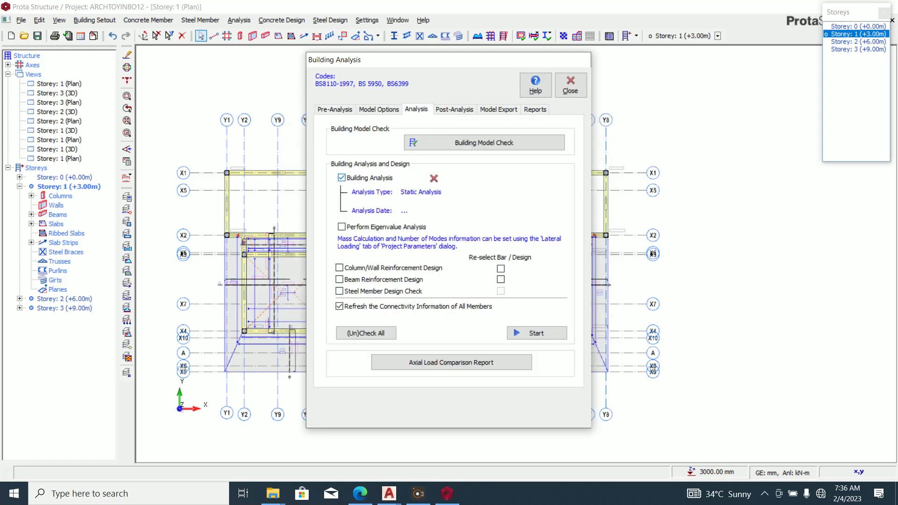
Use the Loading Generator to create eleven load combinations, from 1.4G to G+Q±Nx/Ny.
left_click(333, 109)
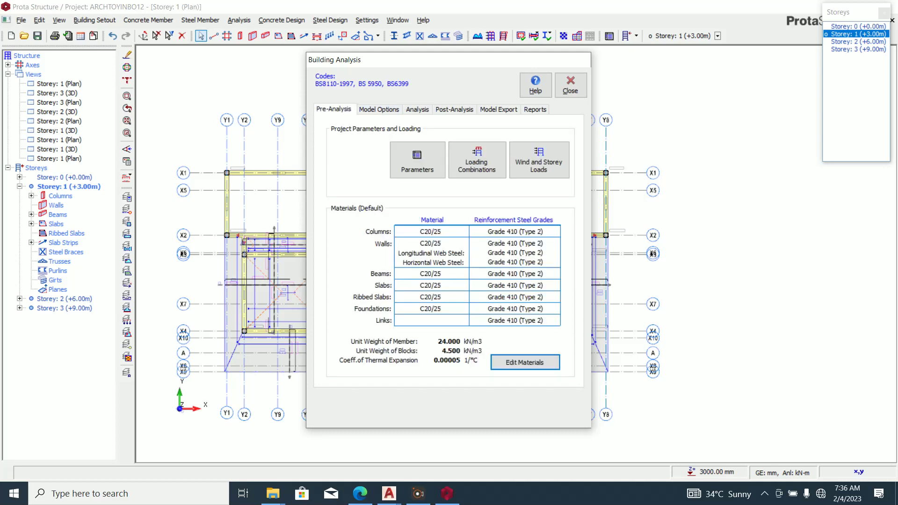
left_click(476, 160)
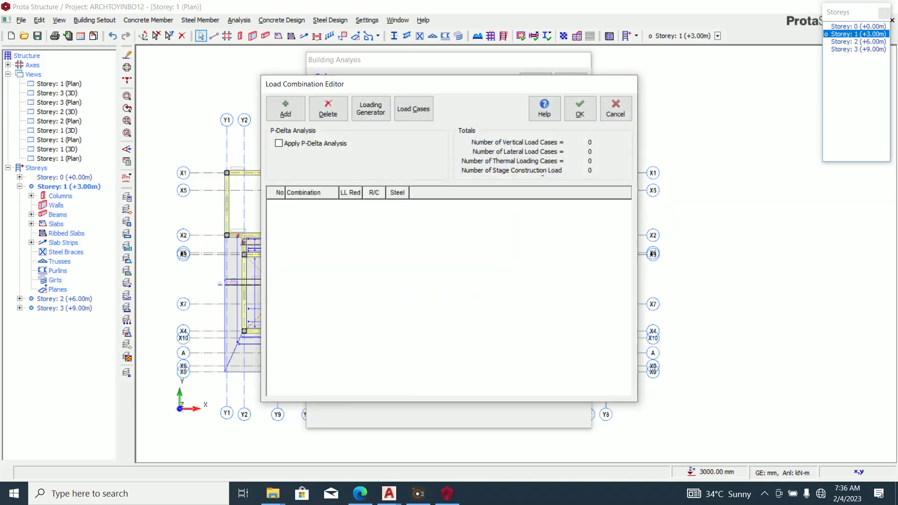
left_click(370, 108)
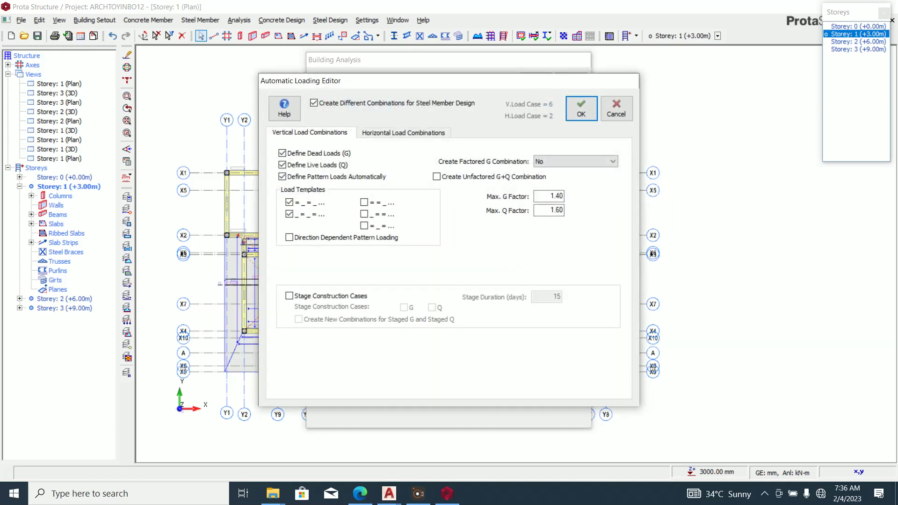
left_click(581, 108)
left_click(414, 108)
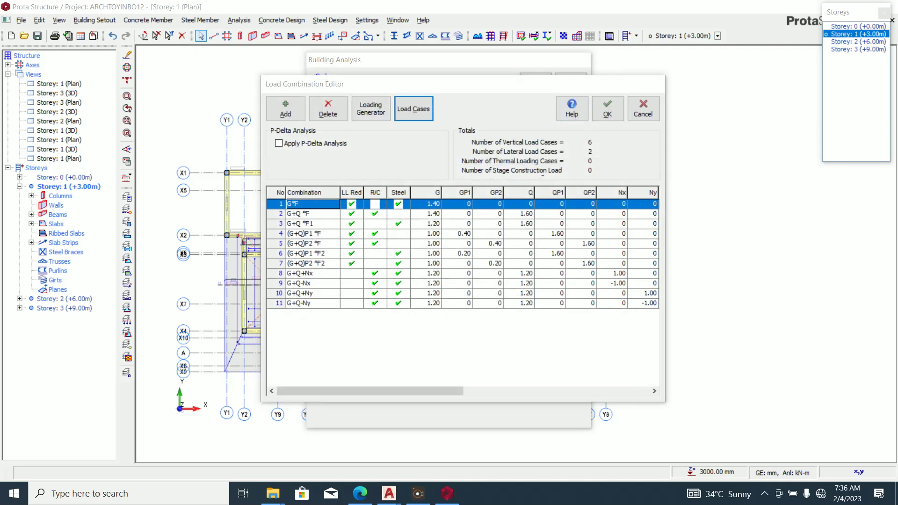
left_click(595, 192)
left_click(606, 108)
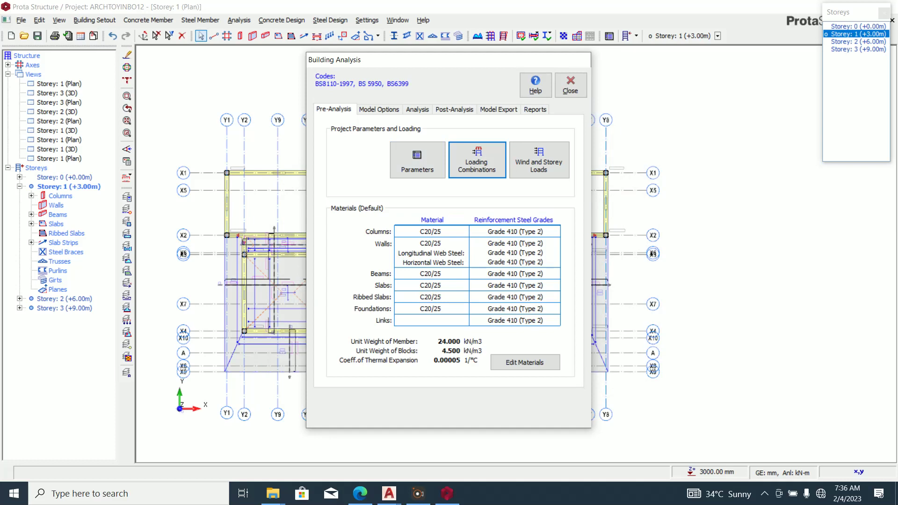
Run the analysis with eigenvalue, column/wall and beam reinforcement design enabled.
left_click(416, 109)
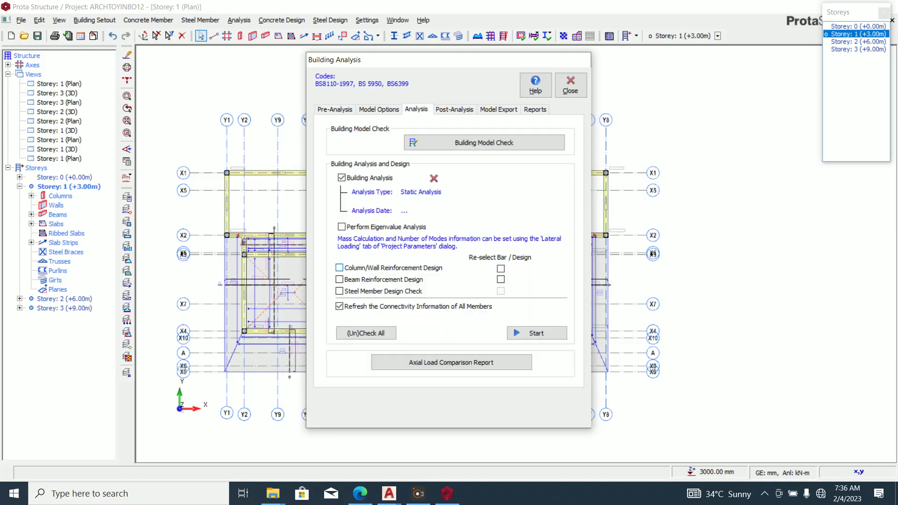
left_click(339, 268)
left_click(342, 227)
left_click(340, 279)
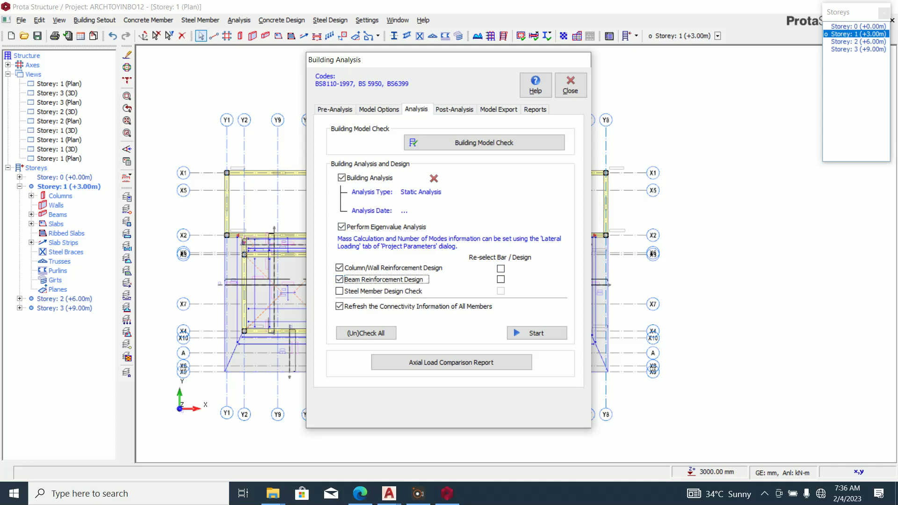
left_click(536, 333)
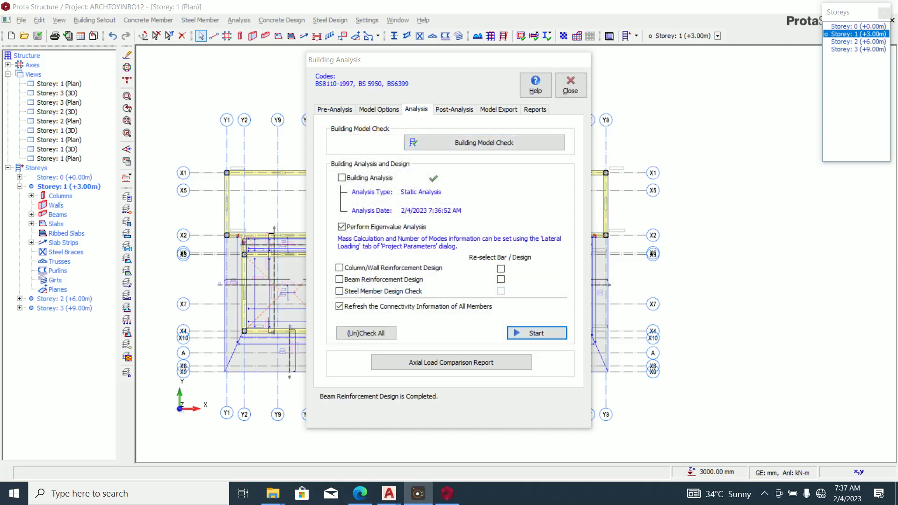
Review the column/wall design results, then close the analysis and return to the plan.
left_click(452, 109)
left_click(450, 270)
scroll(524, 327, "down", 10)
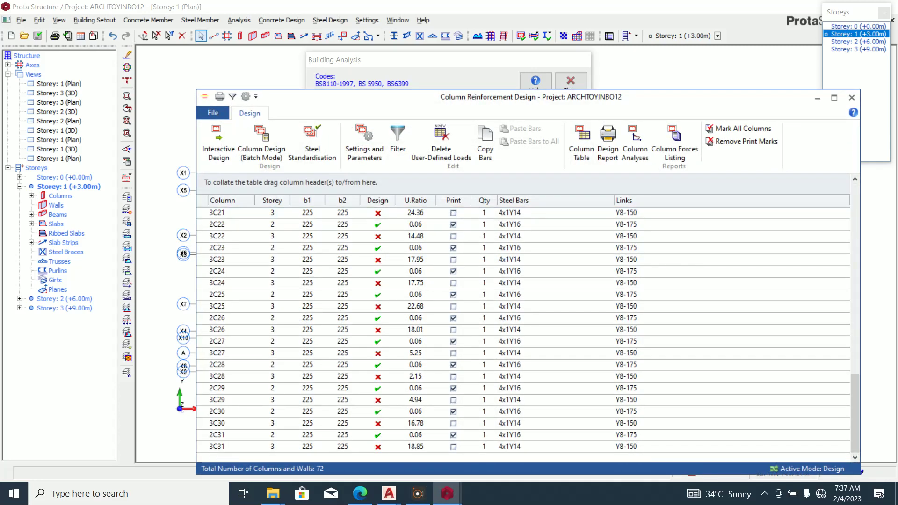
scroll(523, 327, "up", 10)
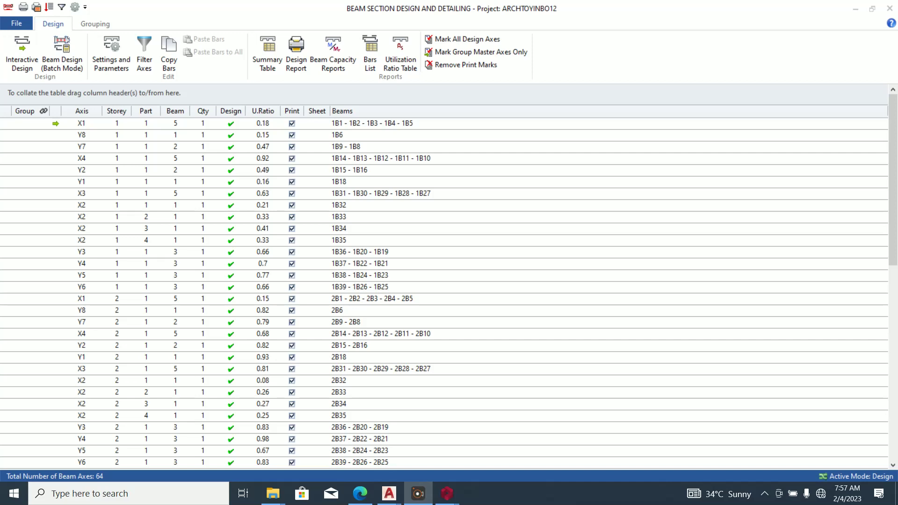
left_click(889, 8)
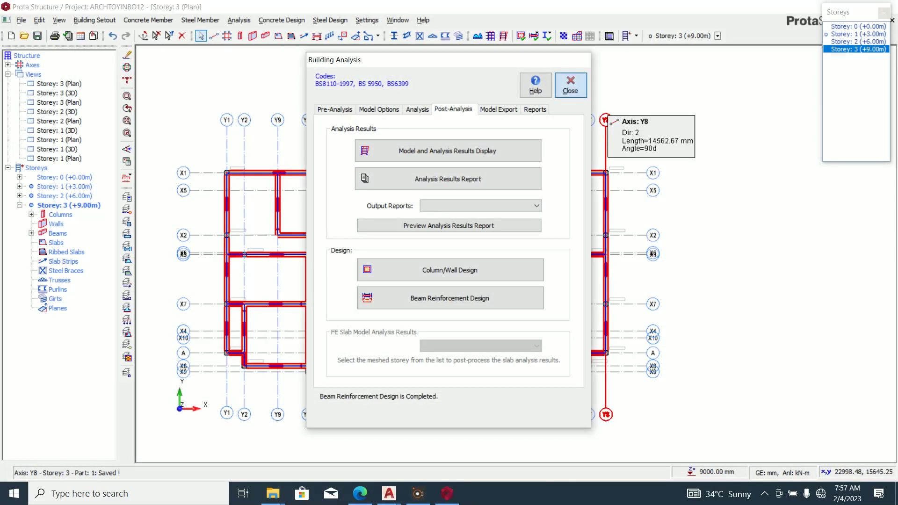
left_click(571, 85)
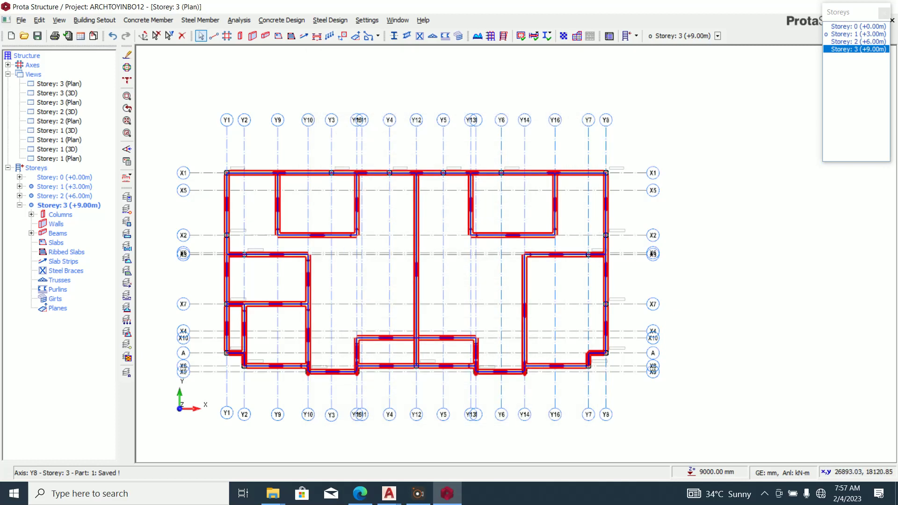
left_click(857, 26)
Insert one typical pad footing under all Storey 0 columns with Y12 bars both ways.
scroll(582, 140, "down", 2)
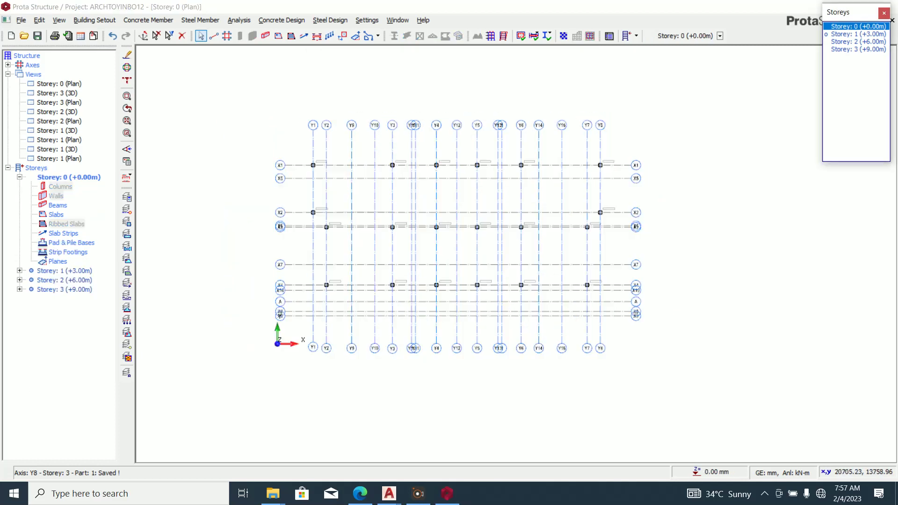
left_click_drag(215, 87, 692, 384)
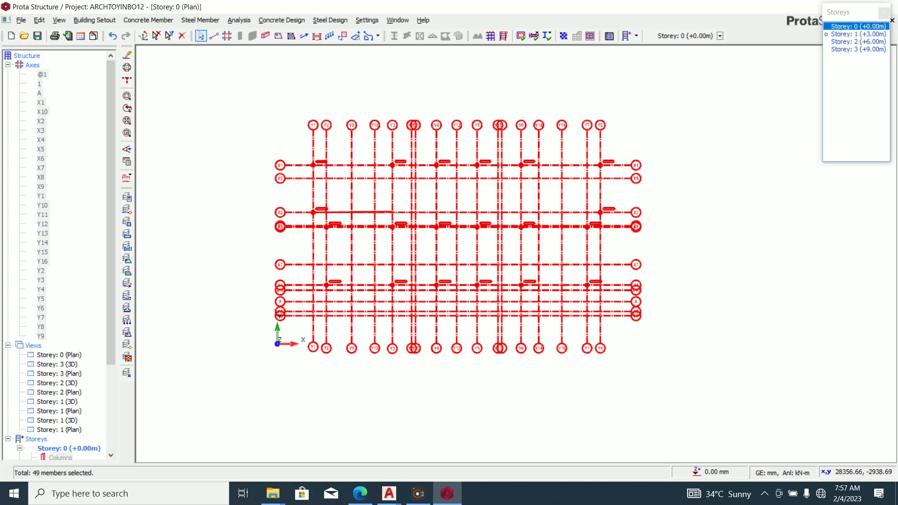
right_click(458, 174)
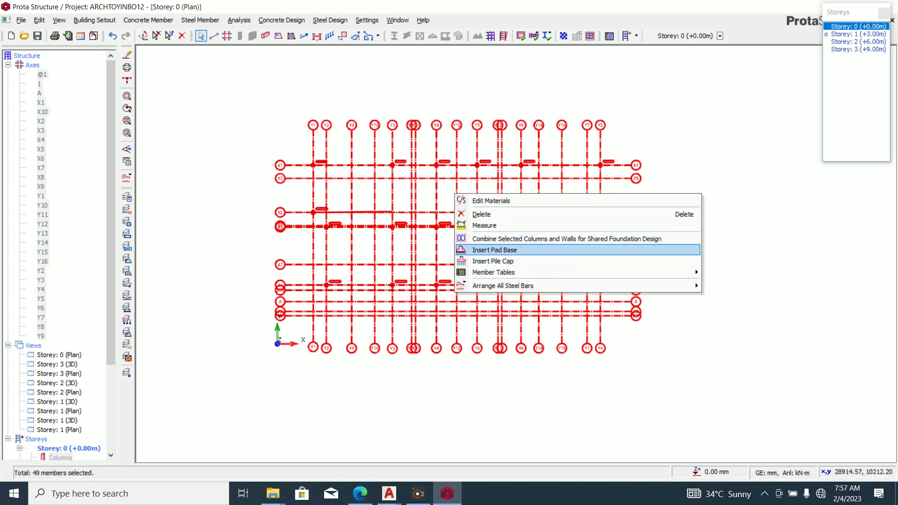
left_click(486, 248)
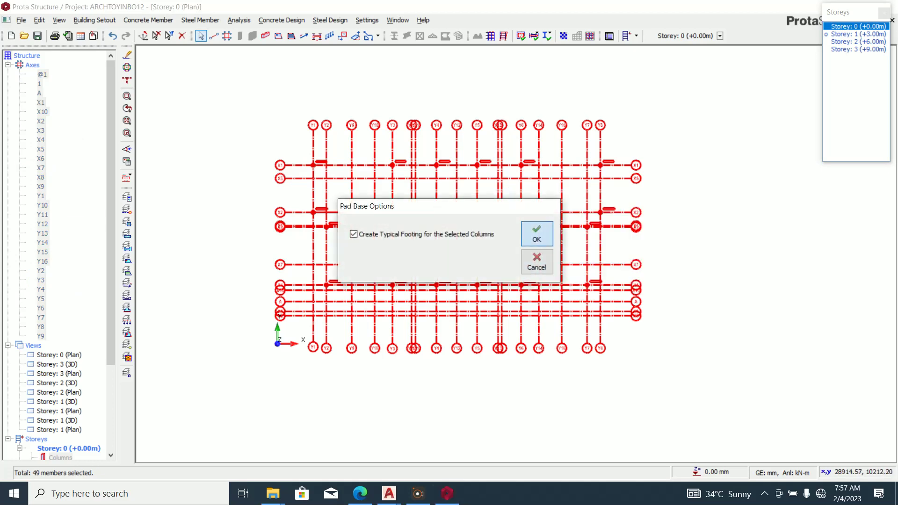
left_click(535, 235)
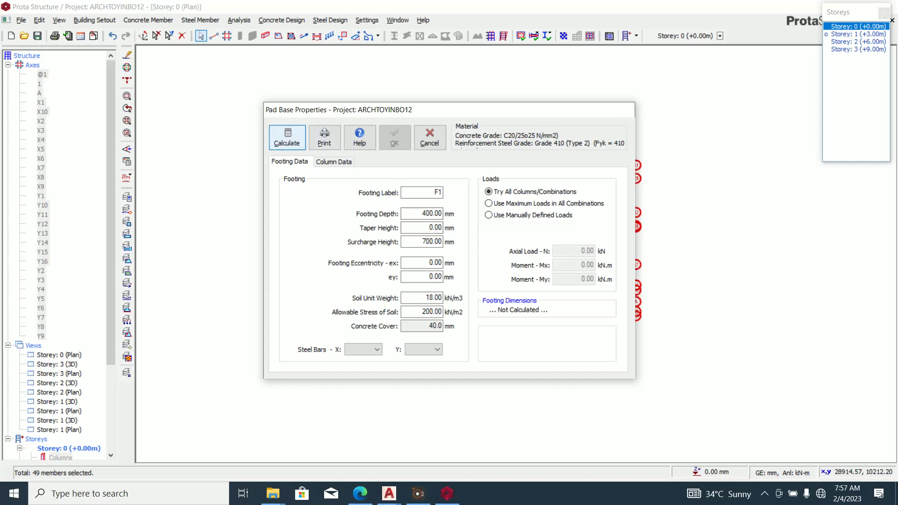
left_click(370, 349)
left_click(364, 360)
left_click(428, 349)
left_click(421, 360)
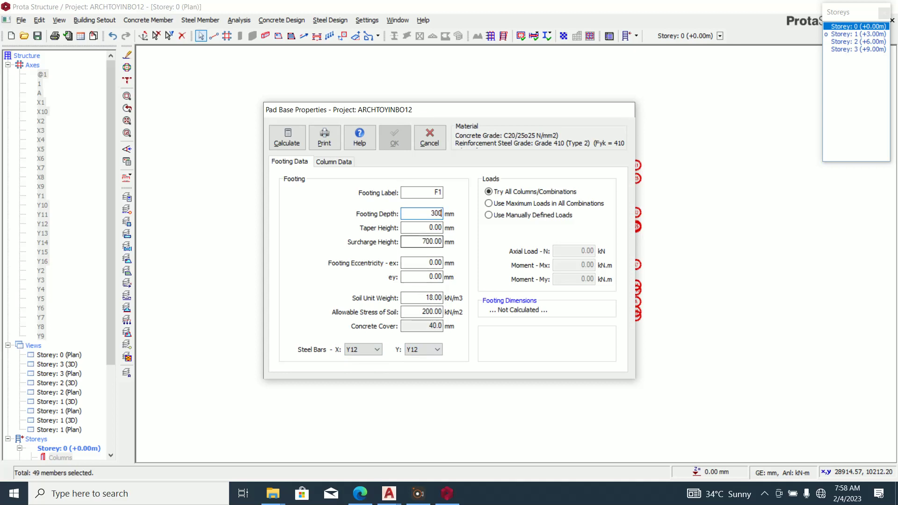
Design the F1 footing as square and place the F1 pad footings on the plan.
left_click(287, 137)
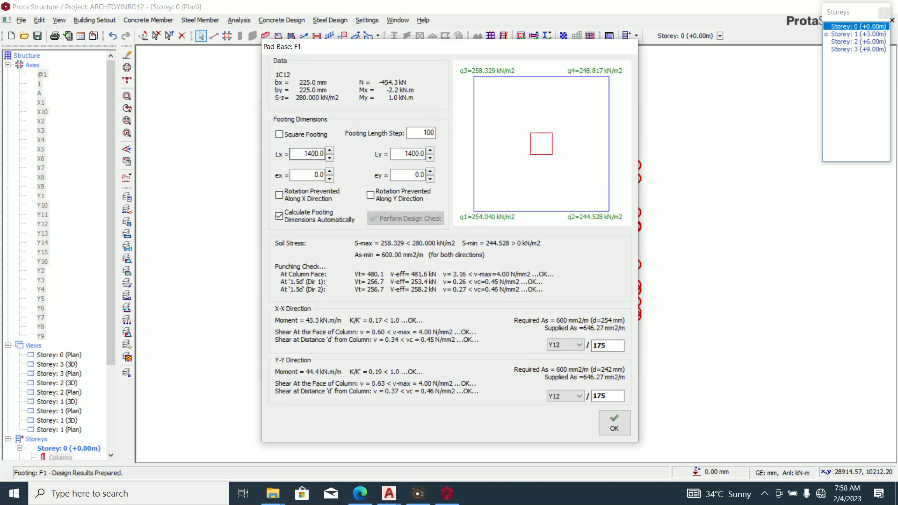
left_click(281, 134)
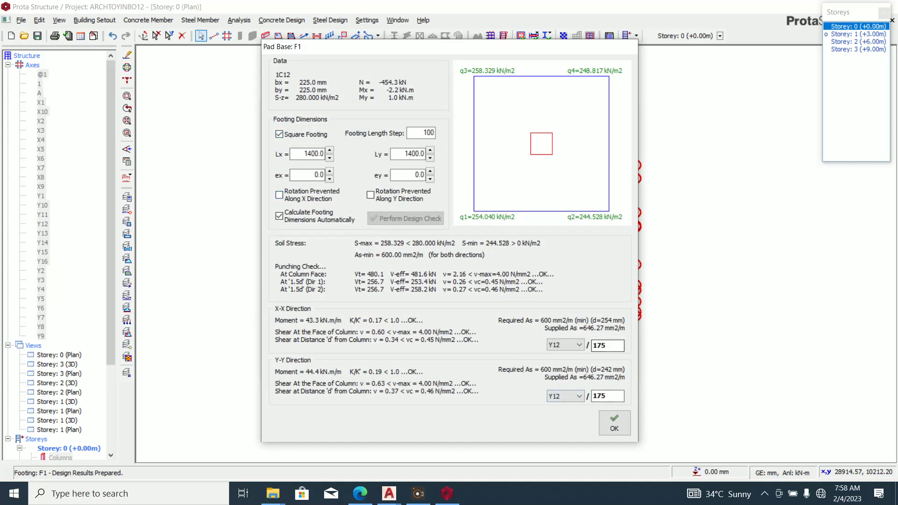
left_click(614, 423)
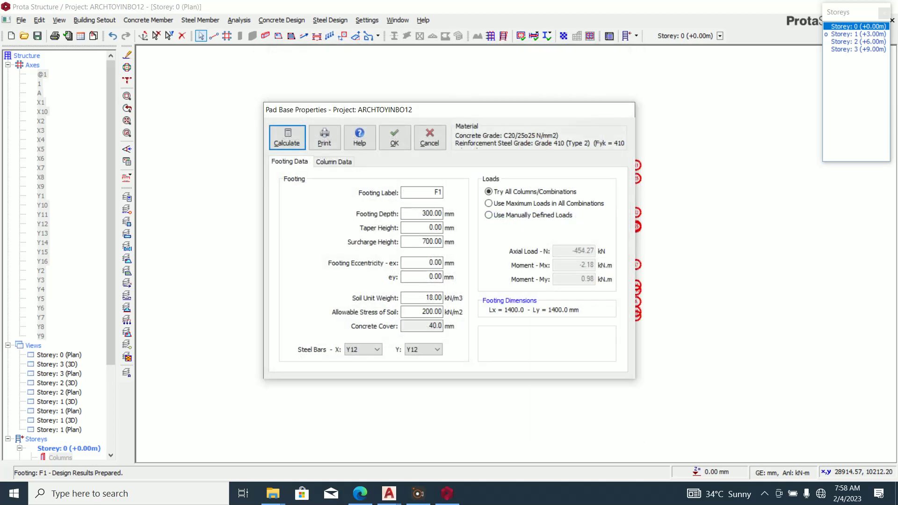
left_click(395, 137)
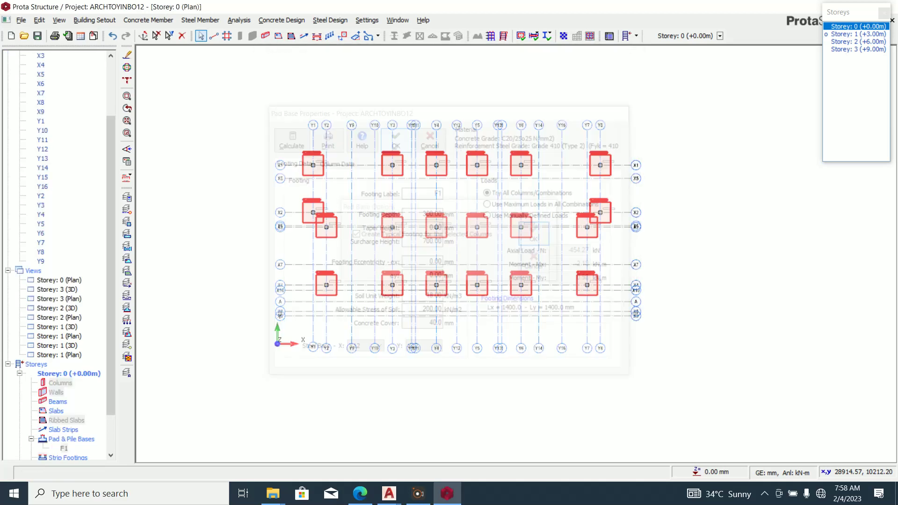
scroll(430, 142, "up", 5)
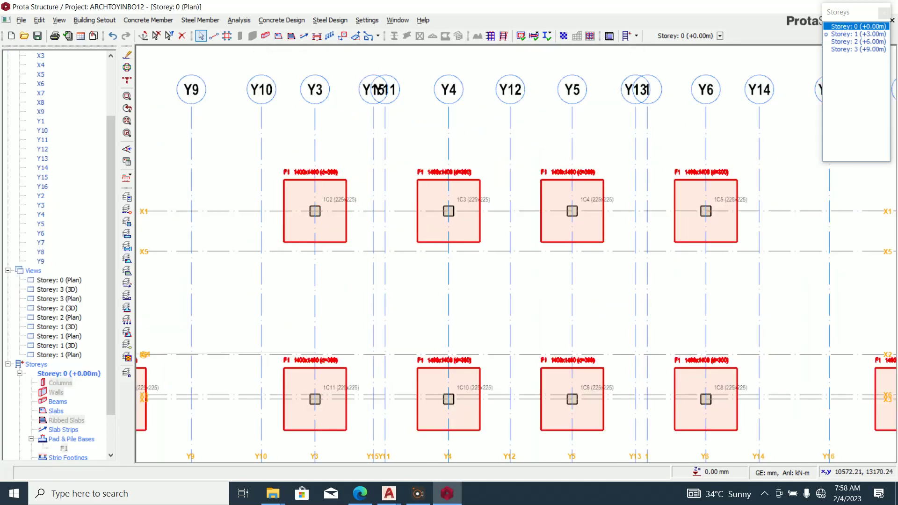
scroll(355, 207, "down", 4)
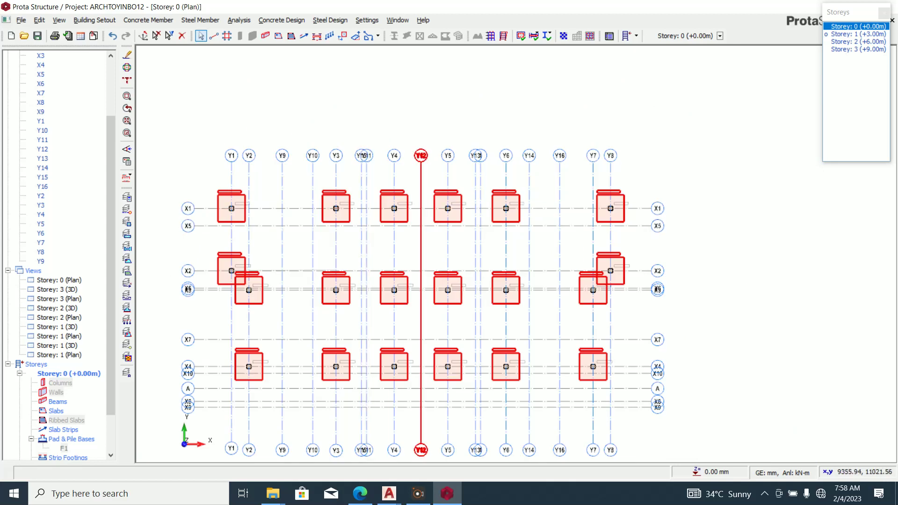
left_click(883, 13)
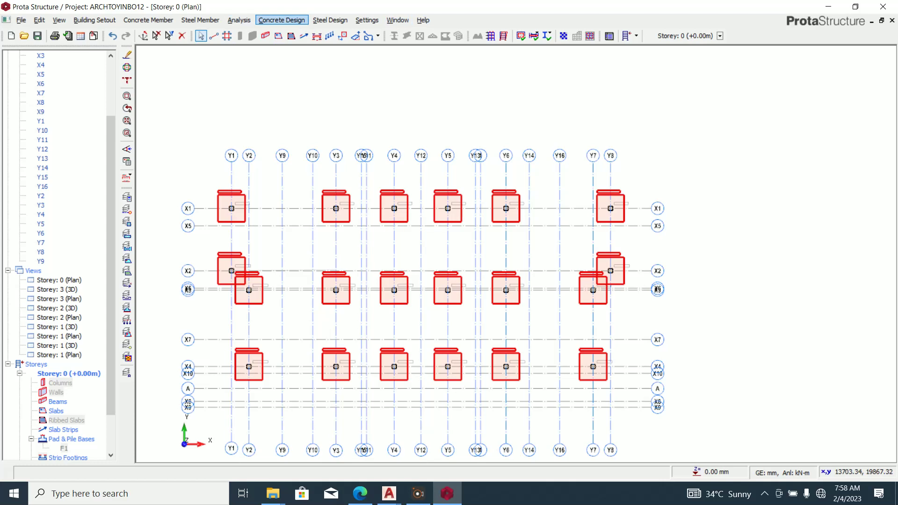
Save the ARCHTOYINBO12 project and load it into ProtaDetails.
left_click(281, 19)
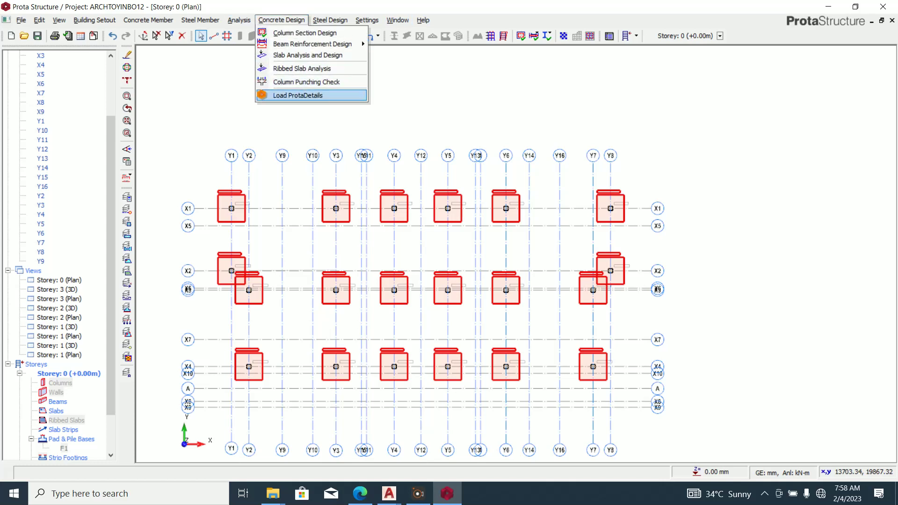
left_click(298, 95)
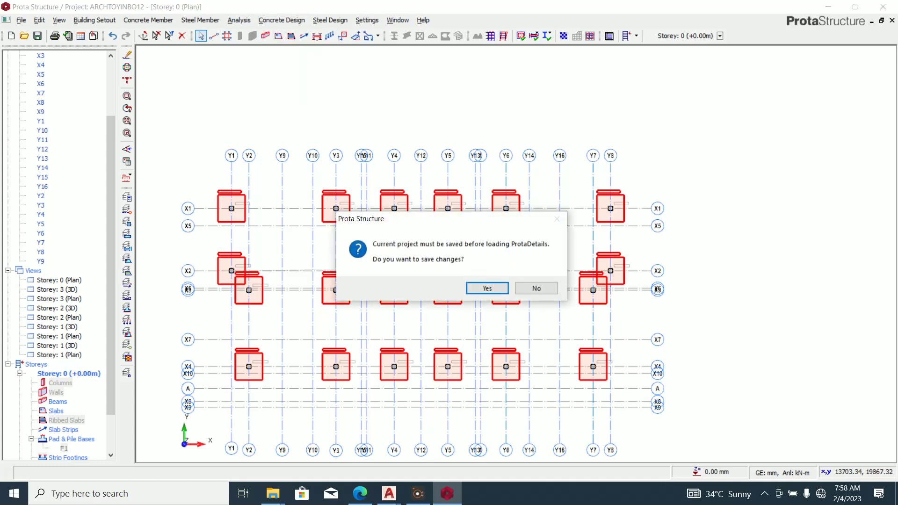
left_click(486, 288)
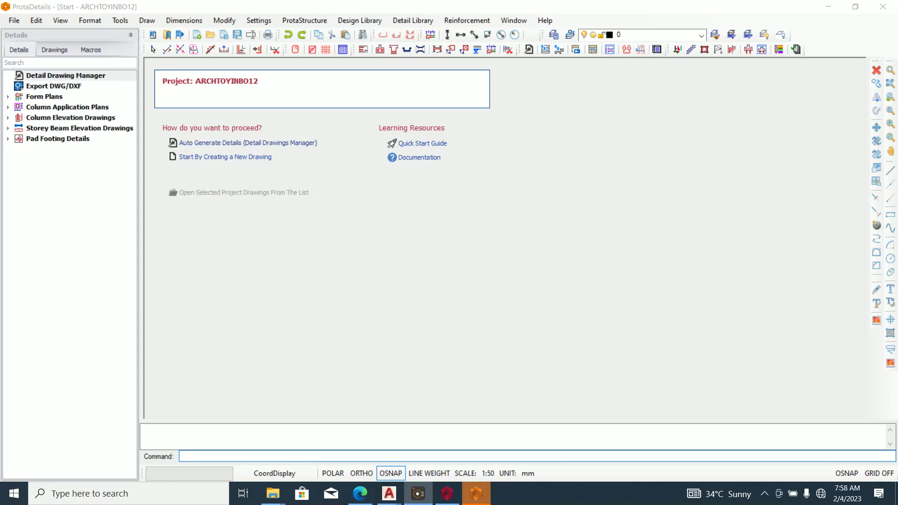
Auto-generate all detail drawings with bar counts shown in bar labels, placed at a picked point.
left_click(247, 143)
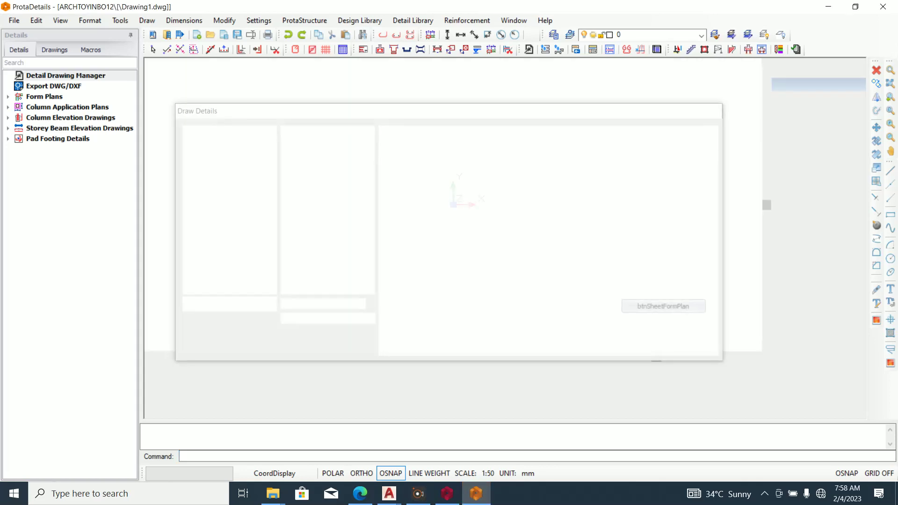
left_click(431, 133)
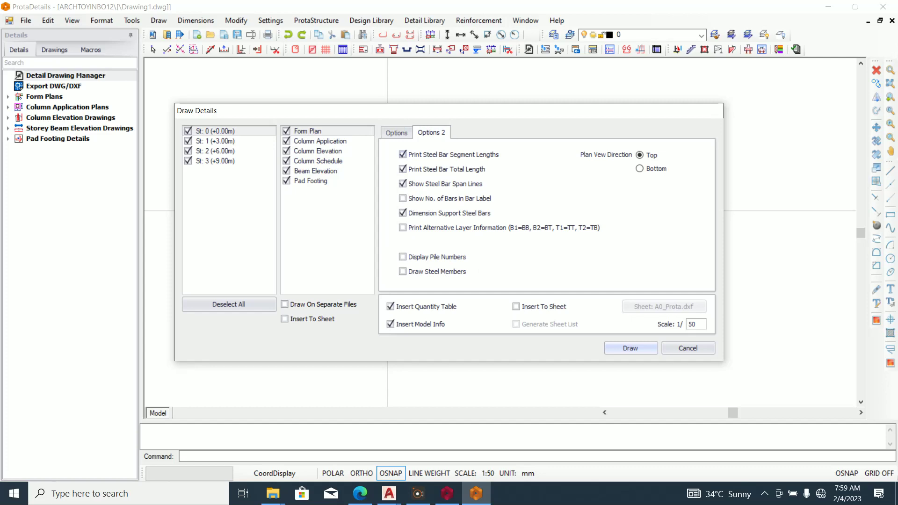
left_click(402, 199)
left_click(630, 348)
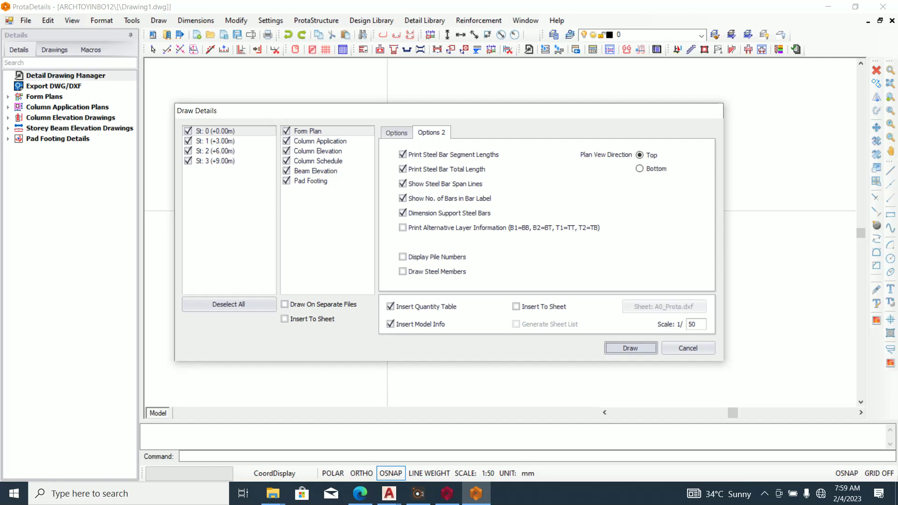
left_click(329, 172)
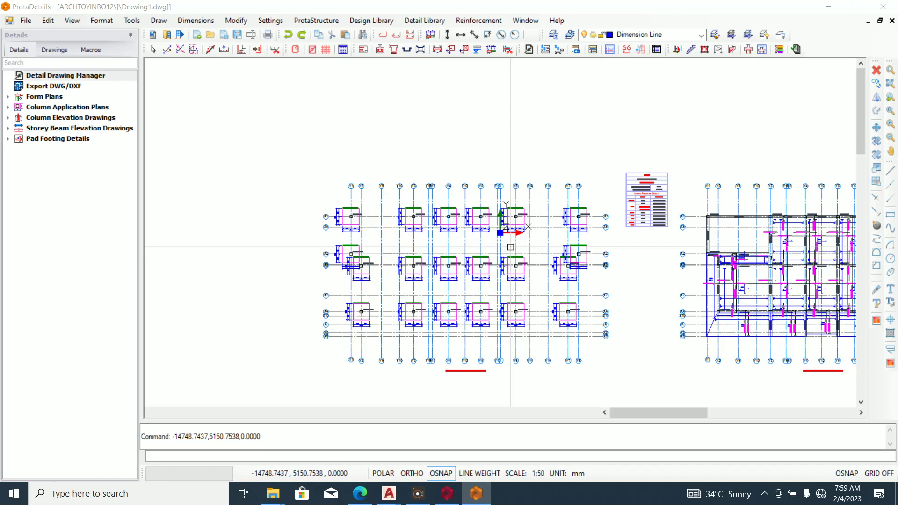
scroll(404, 208, "down", 3)
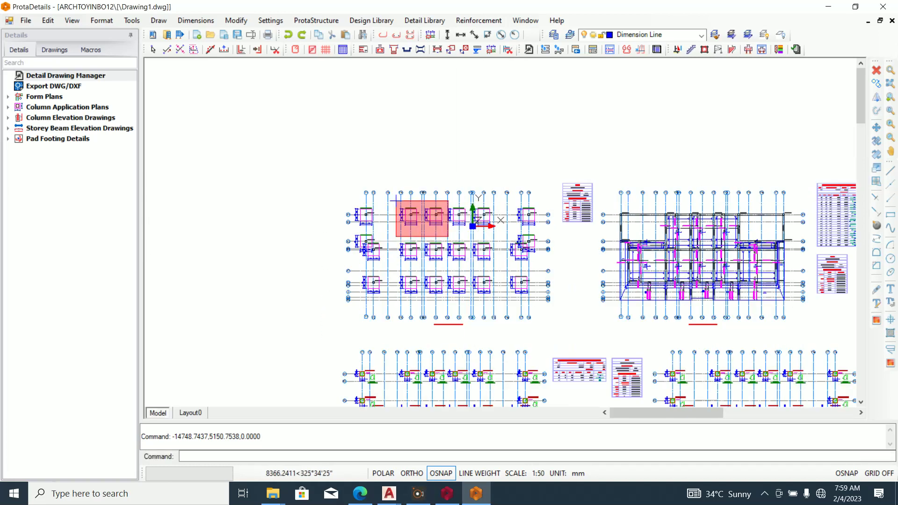
middle_click_drag(573, 267, 458, 215)
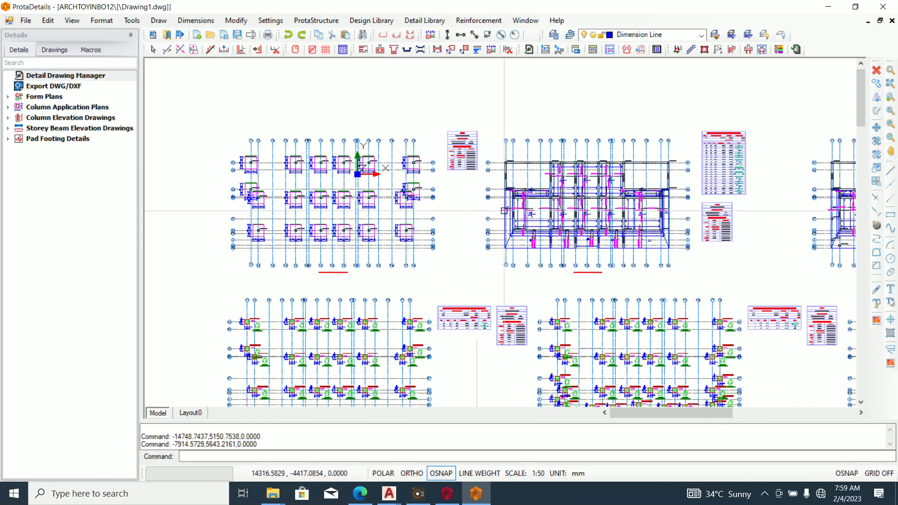
middle_click_drag(631, 211, 403, 225)
middle_click_drag(743, 223, 627, 224)
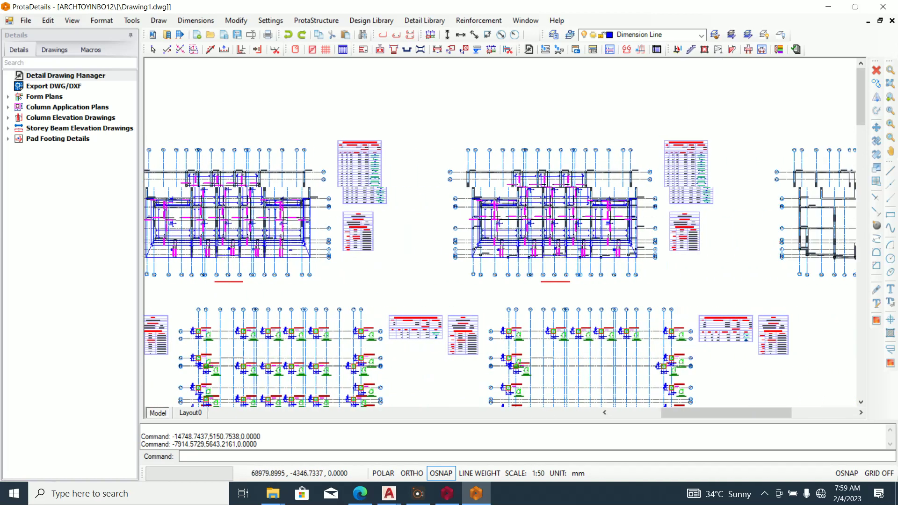
middle_click_drag(739, 238, 656, 236)
mouse_move(762, 247)
middle_mouse_down()
mouse_move(722, 243)
mouse_move(731, 209)
middle_mouse_up()
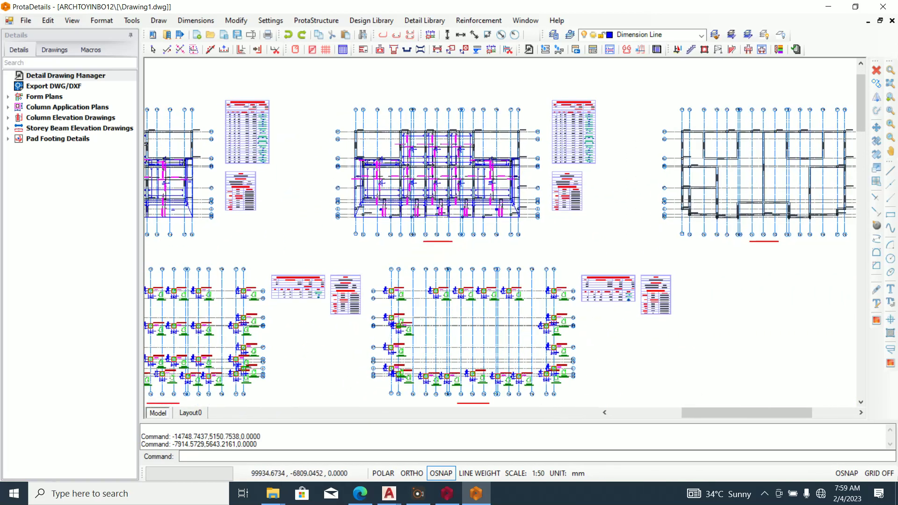
scroll(693, 219, "down", 1)
scroll(487, 308, "down", 1)
mouse_move(497, 314)
middle_mouse_down()
mouse_move(563, 261)
mouse_move(616, 195)
middle_mouse_up()
middle_click_drag(580, 327, 551, 150)
middle_click_drag(424, 270, 427, 184)
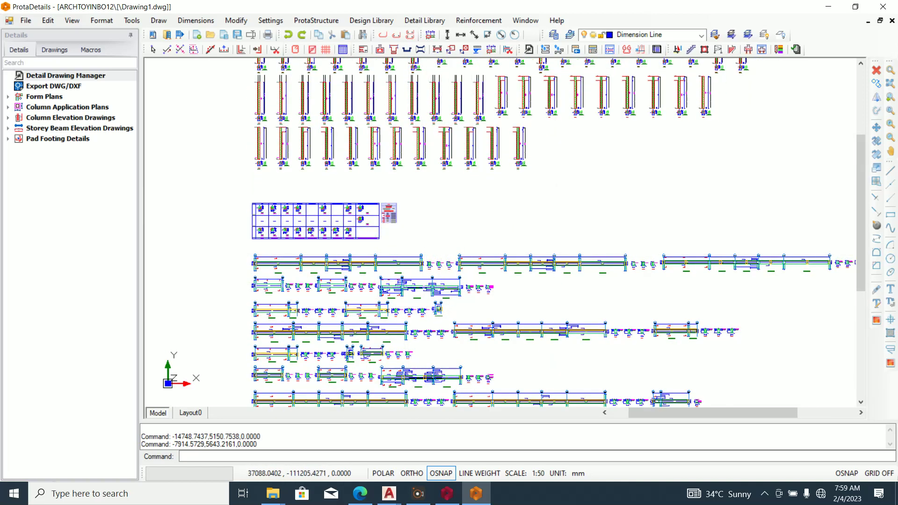
scroll(476, 291, "down", 1)
scroll(514, 365, "down", 1)
middle_click_drag(513, 370, 499, 286)
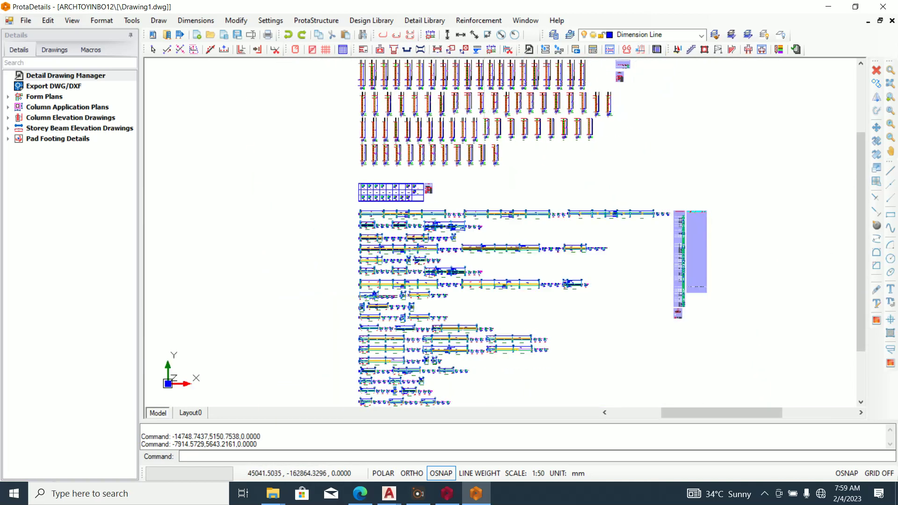
middle_click_drag(500, 345, 485, 253)
middle_click_drag(440, 335, 441, 319)
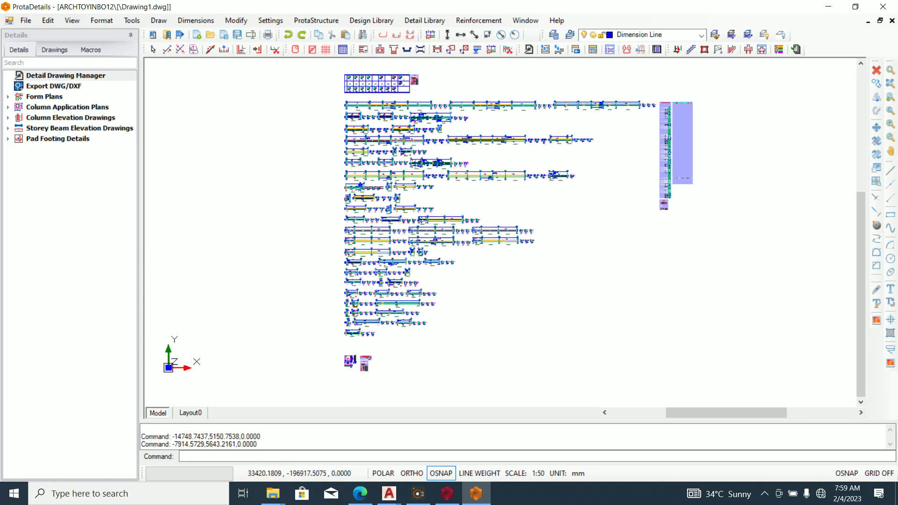
scroll(348, 365, "up", 8)
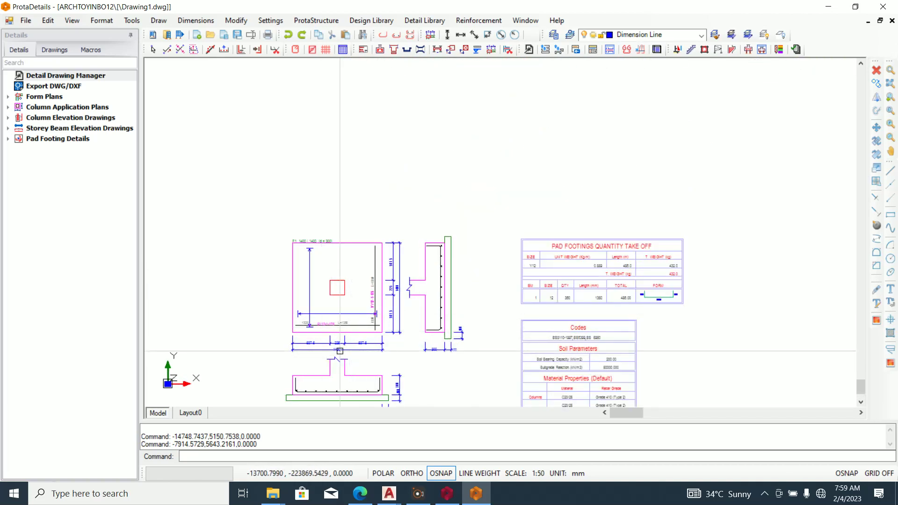
scroll(322, 357, "down", 8)
mouse_move(458, 185)
middle_mouse_down()
mouse_move(466, 161)
mouse_move(463, 246)
middle_mouse_up()
middle_click_drag(499, 125, 480, 259)
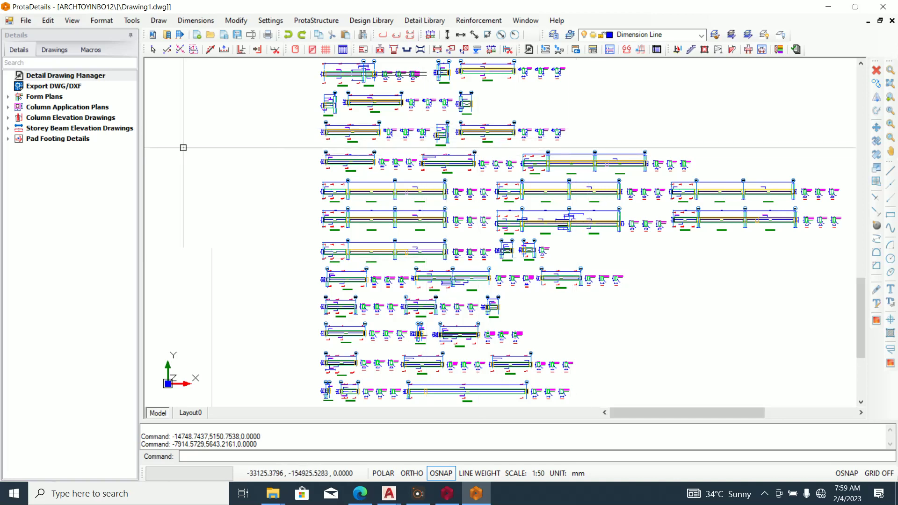
Export Drawing1 as a DWG 2010 file to ExportedDrawings, then open the exported file.
right_click(58, 87)
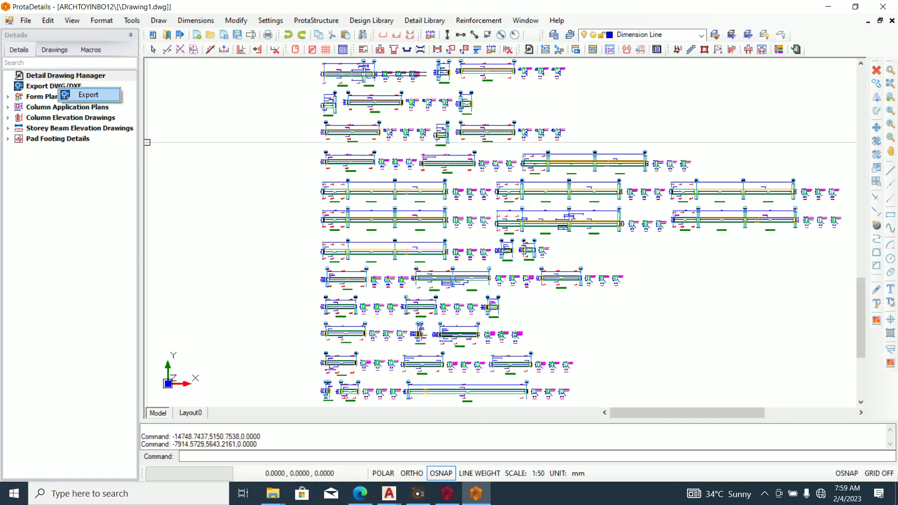
left_click(88, 95)
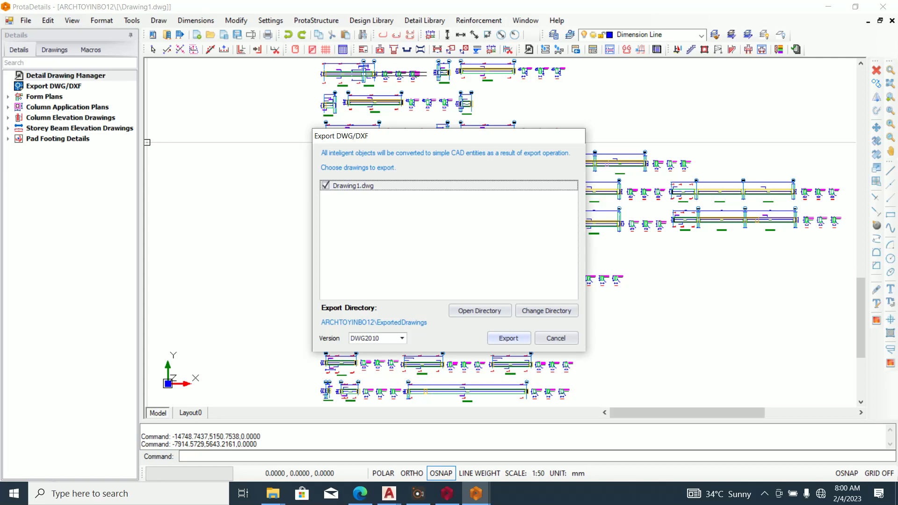
left_click(509, 338)
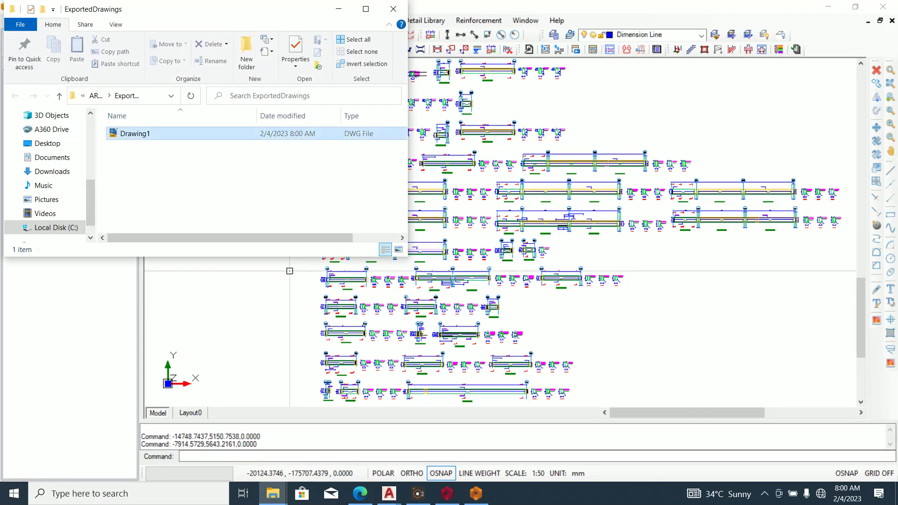
double_click(135, 134)
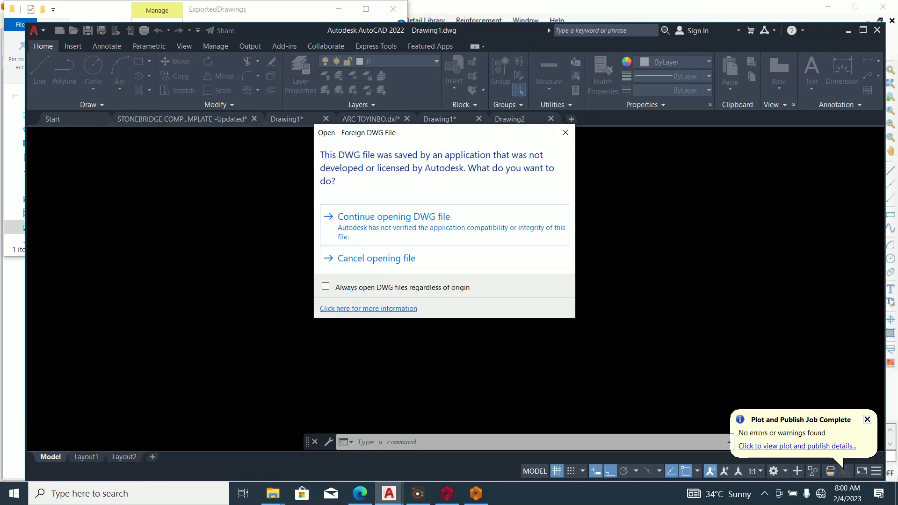
Continue opening the non-Autodesk Drawing1.dwg and zoom to view the form plans, column and beam details.
left_click(420, 225)
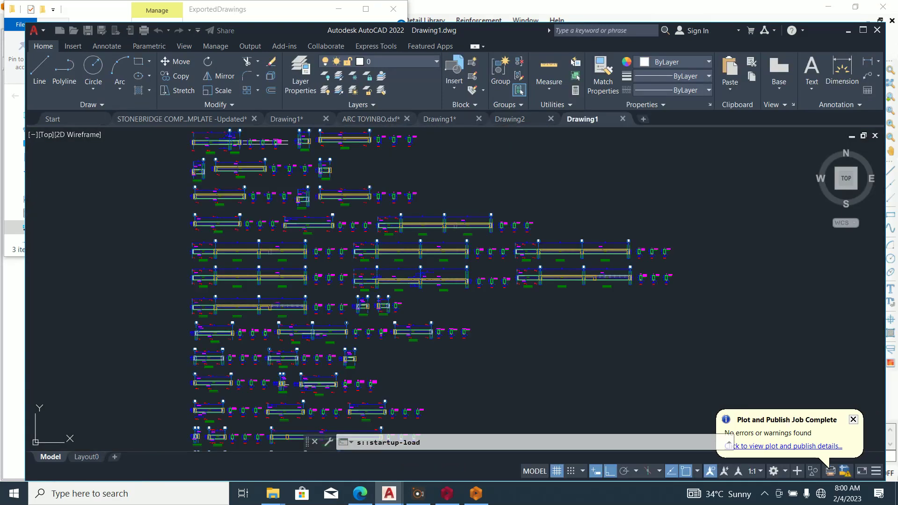
scroll(367, 330, "down", 10)
scroll(384, 245, "up", 5)
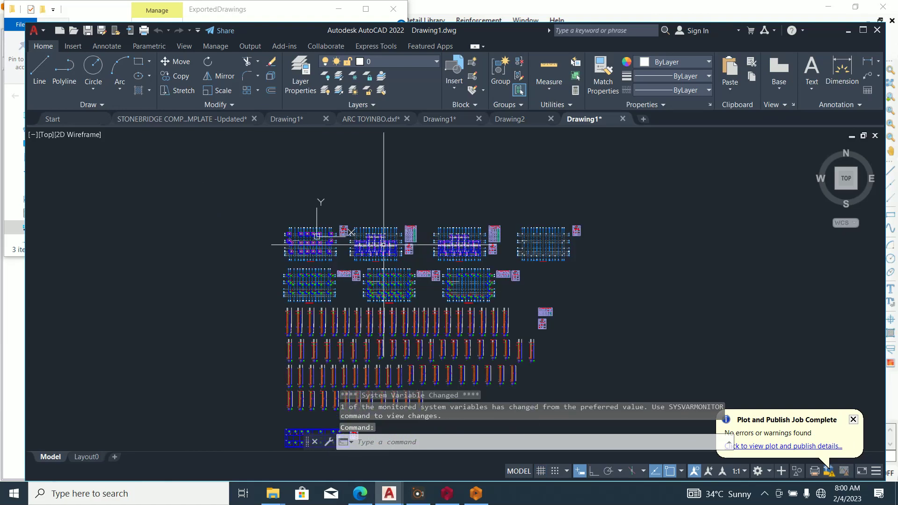
scroll(384, 244, "up", 4)
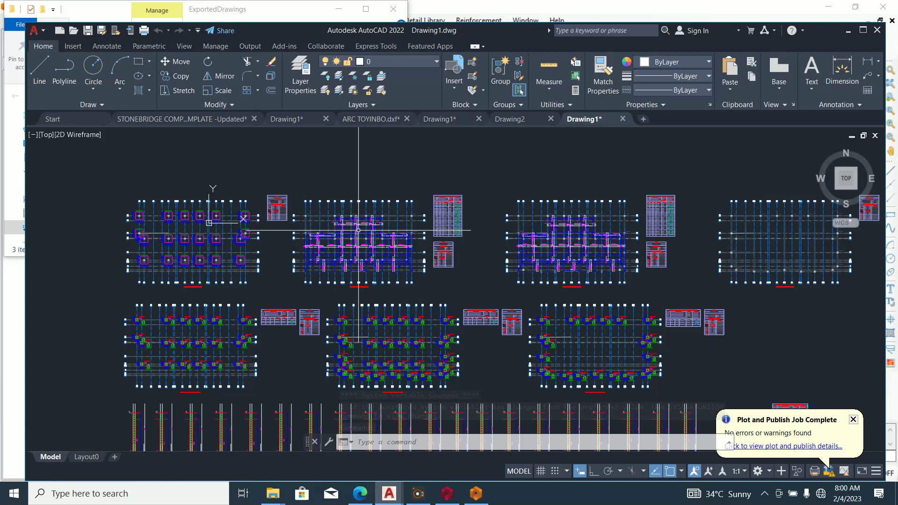
mouse_move(358, 230)
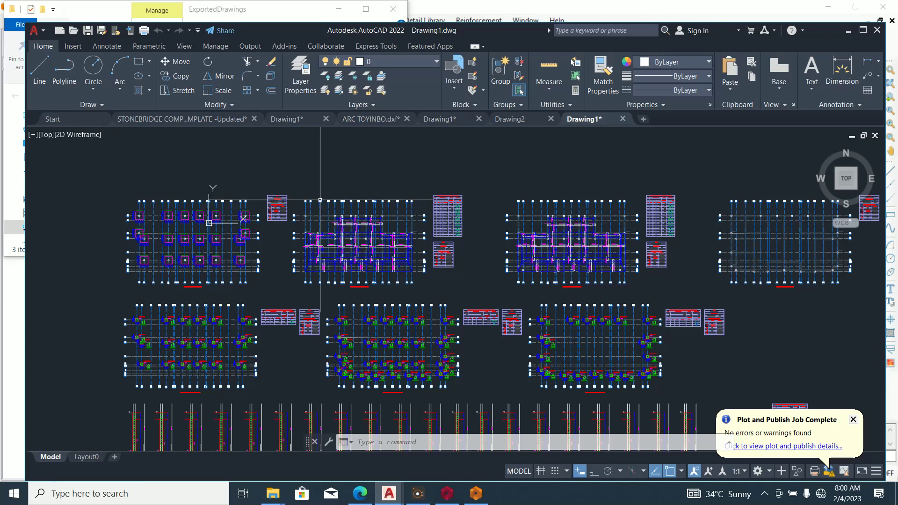
scroll(318, 206, "down", 2)
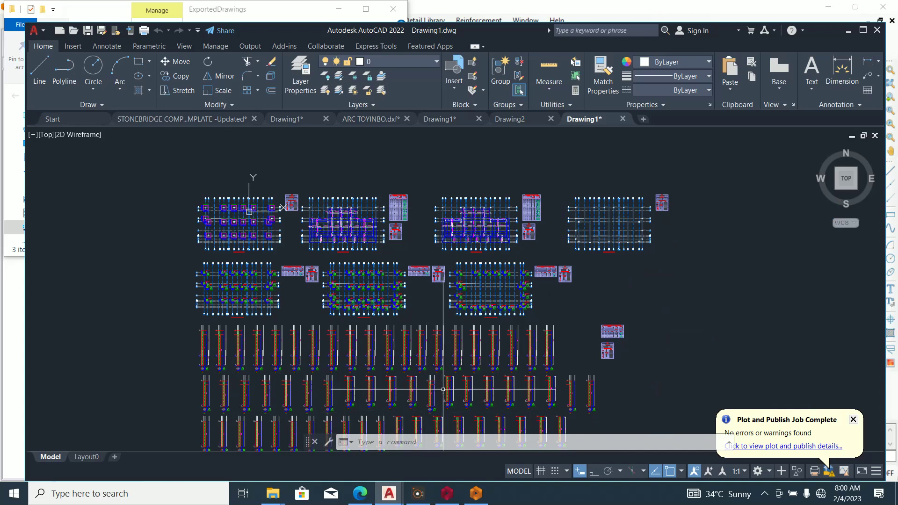